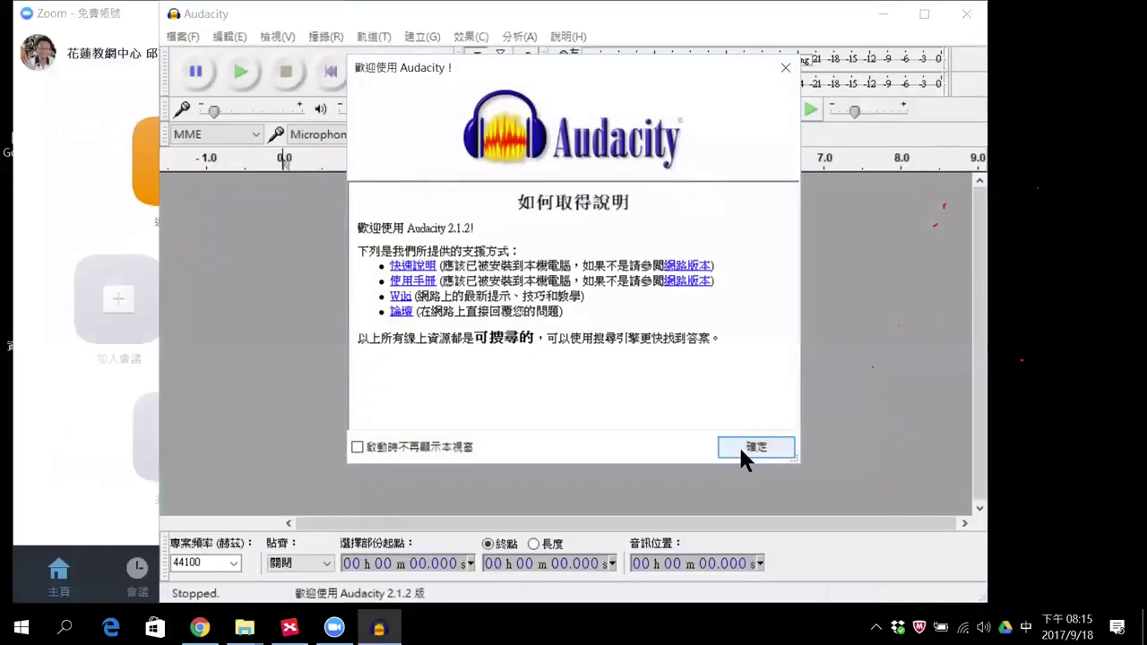
Step: Dismiss the Audacity welcome message and maximize the program window
click(740, 447)
click(926, 14)
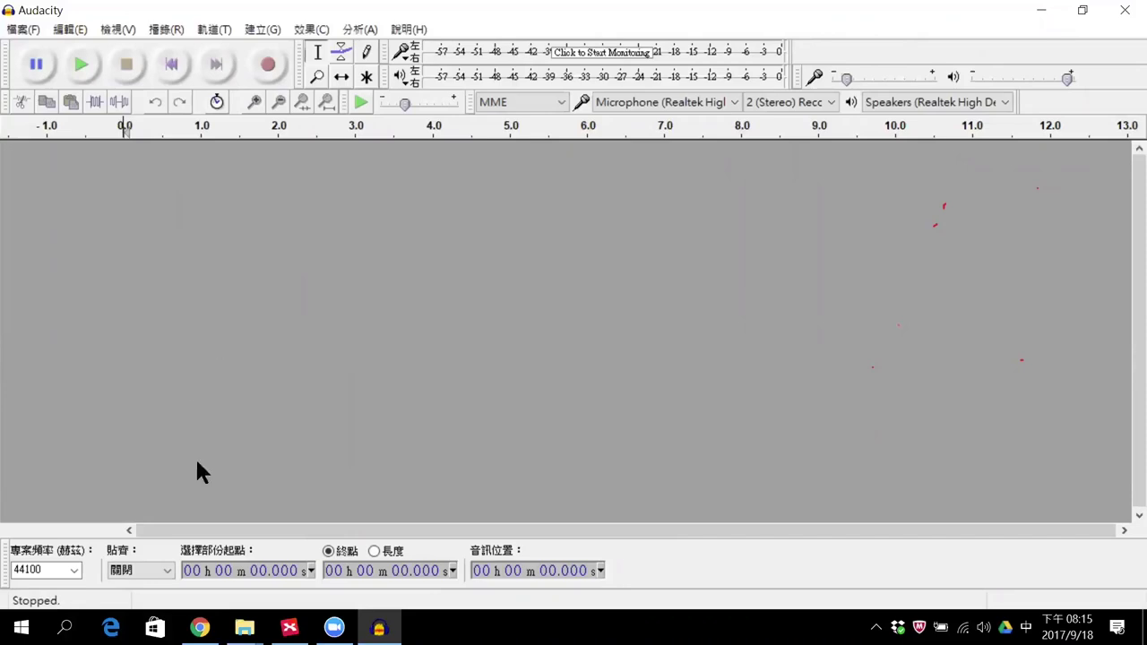
mouse_move(246, 626)
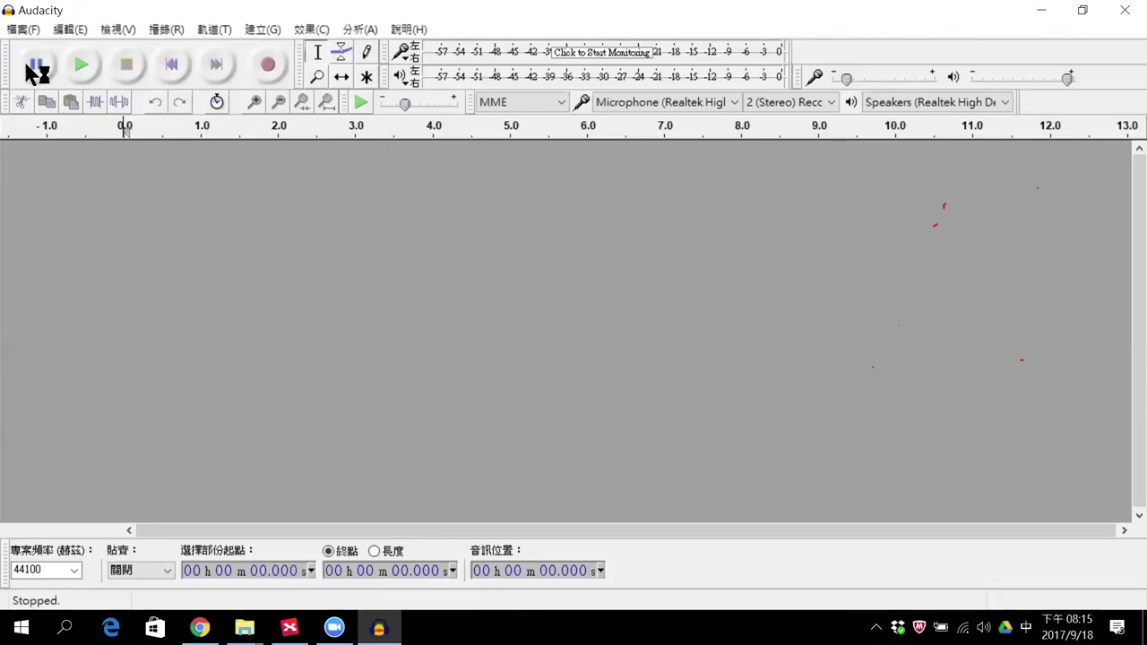
Step: Open 01.爺爺.mp3 from the 1060918教育噗浪客_打造音樂校園 folder in the user's downloads (下載) folder
click(24, 31)
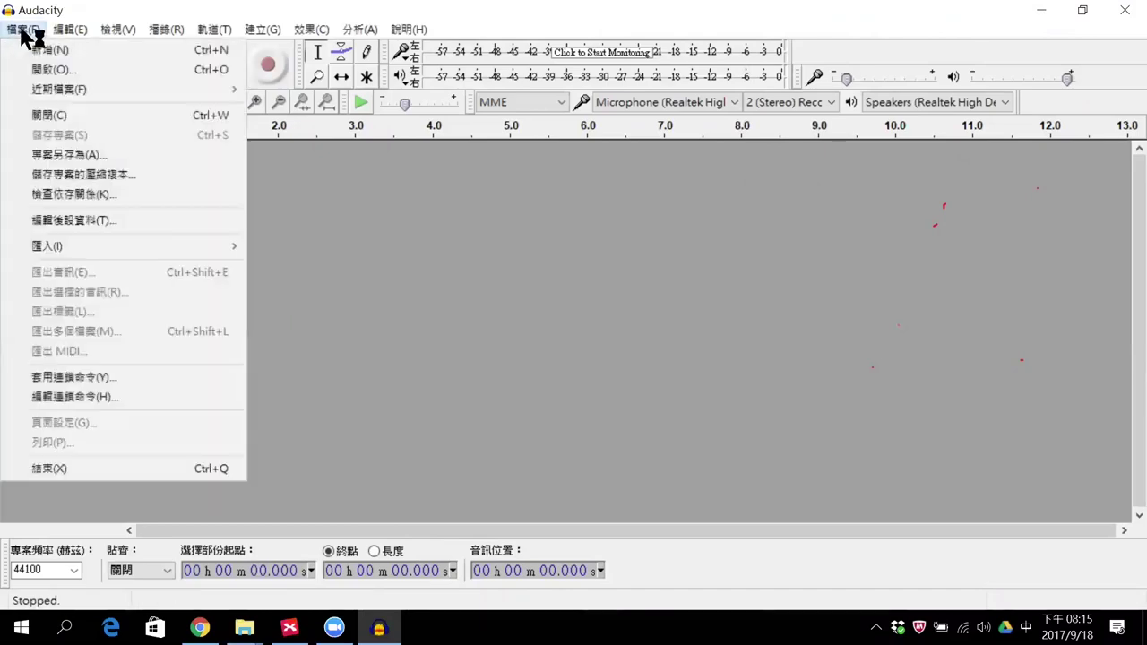
click(50, 69)
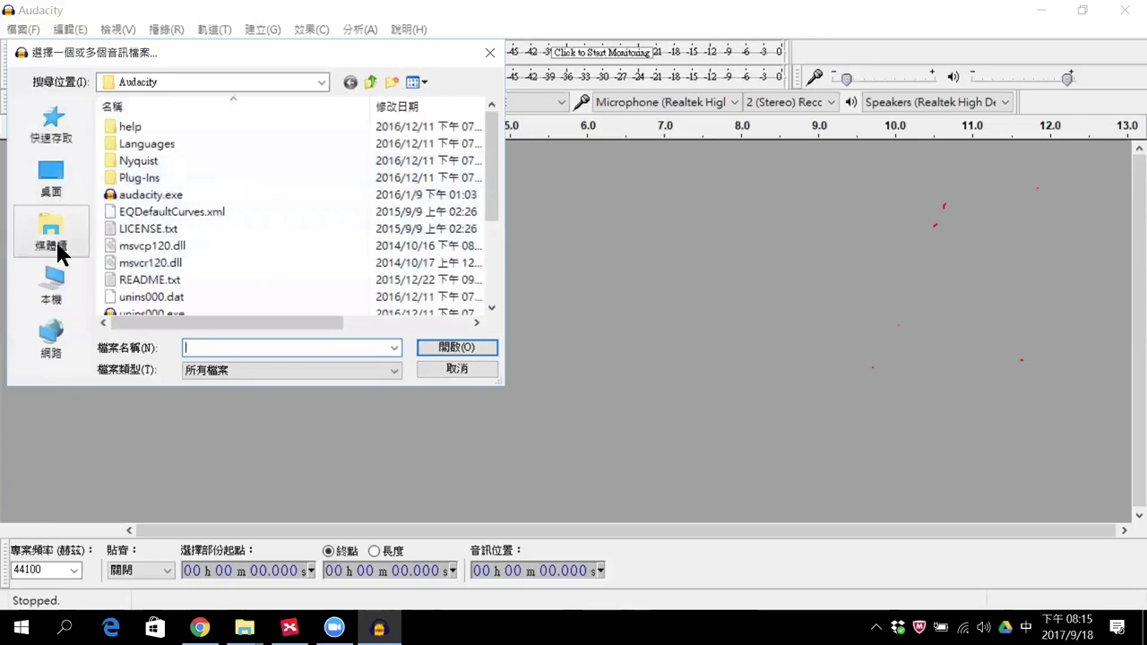
click(56, 188)
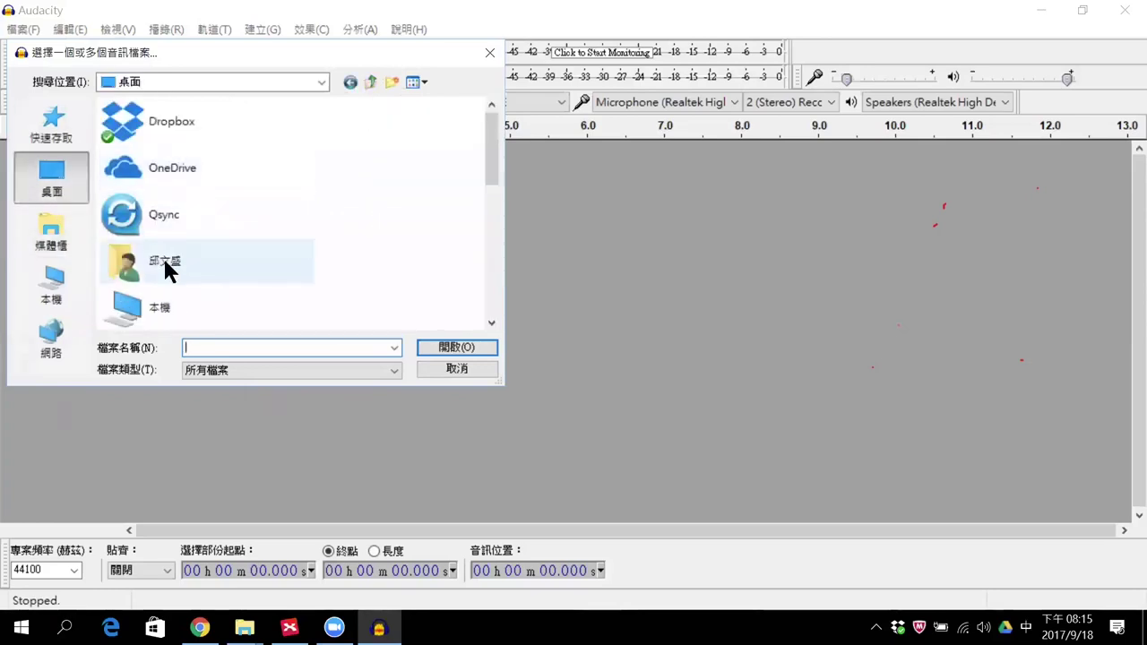
double_click(170, 271)
scroll(358, 242, down, 2)
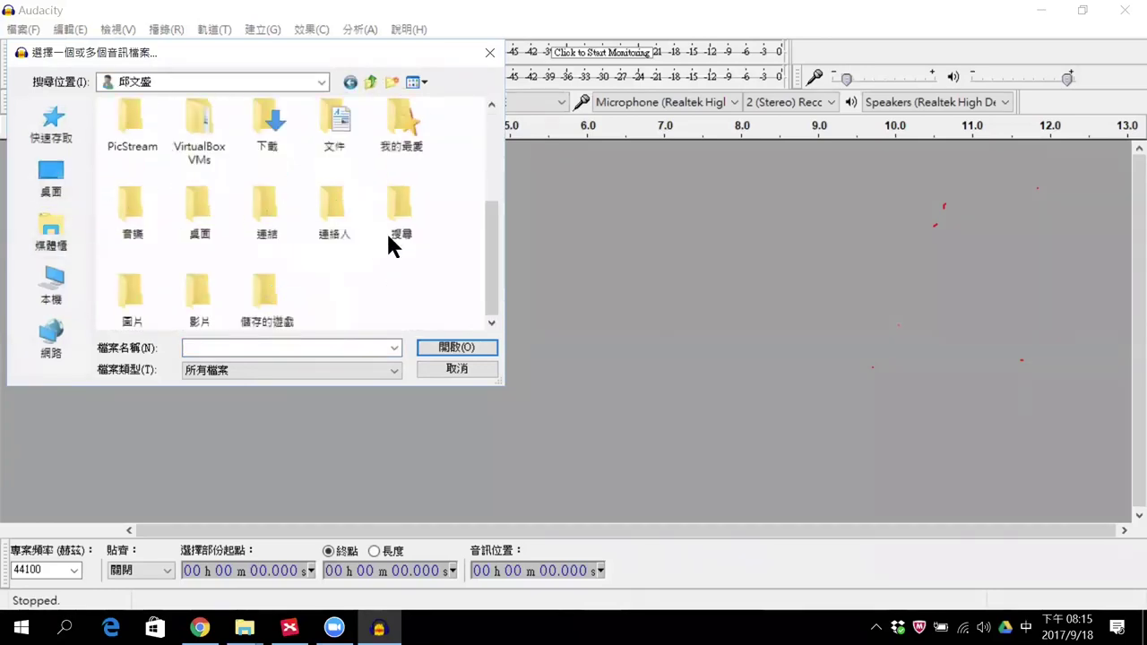
double_click(270, 126)
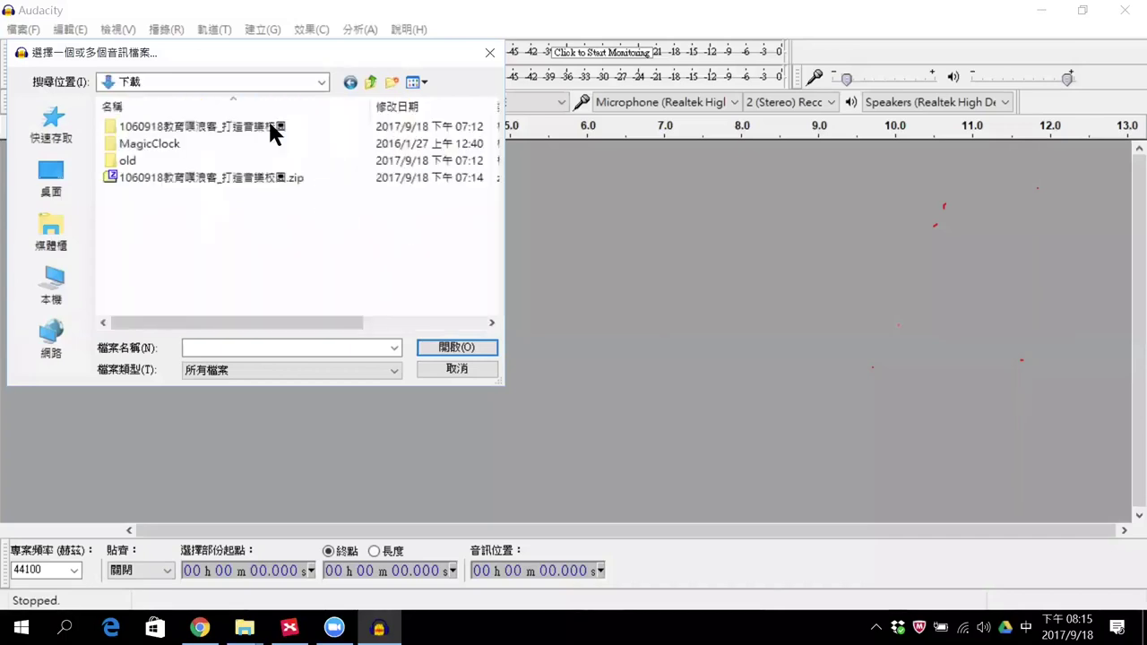
double_click(139, 125)
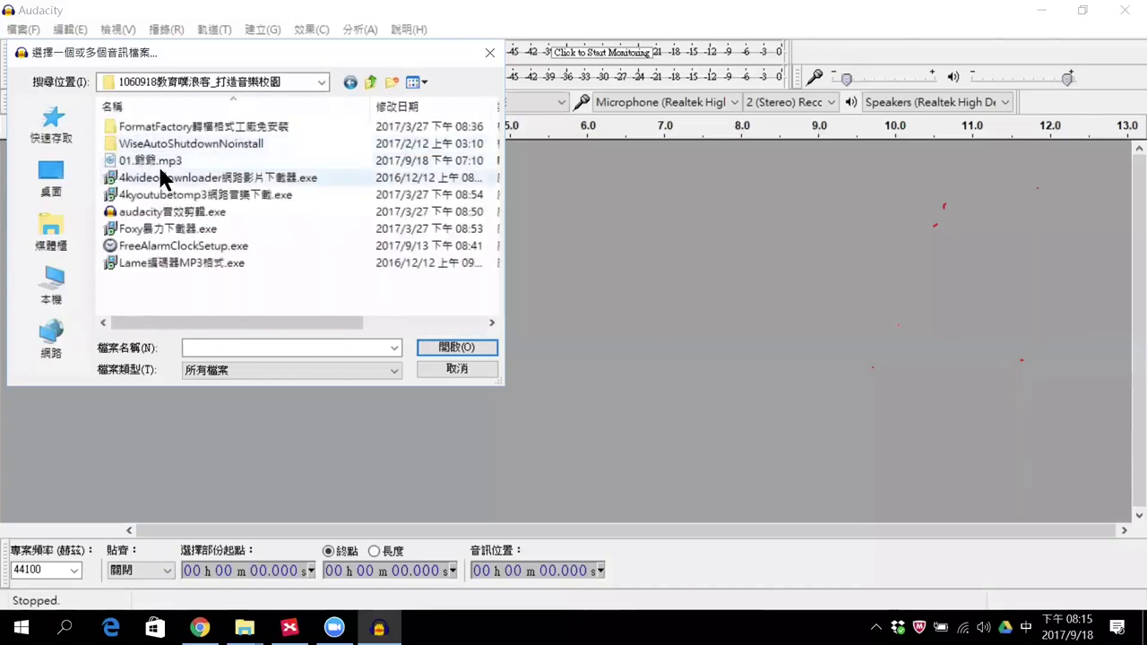
double_click(164, 159)
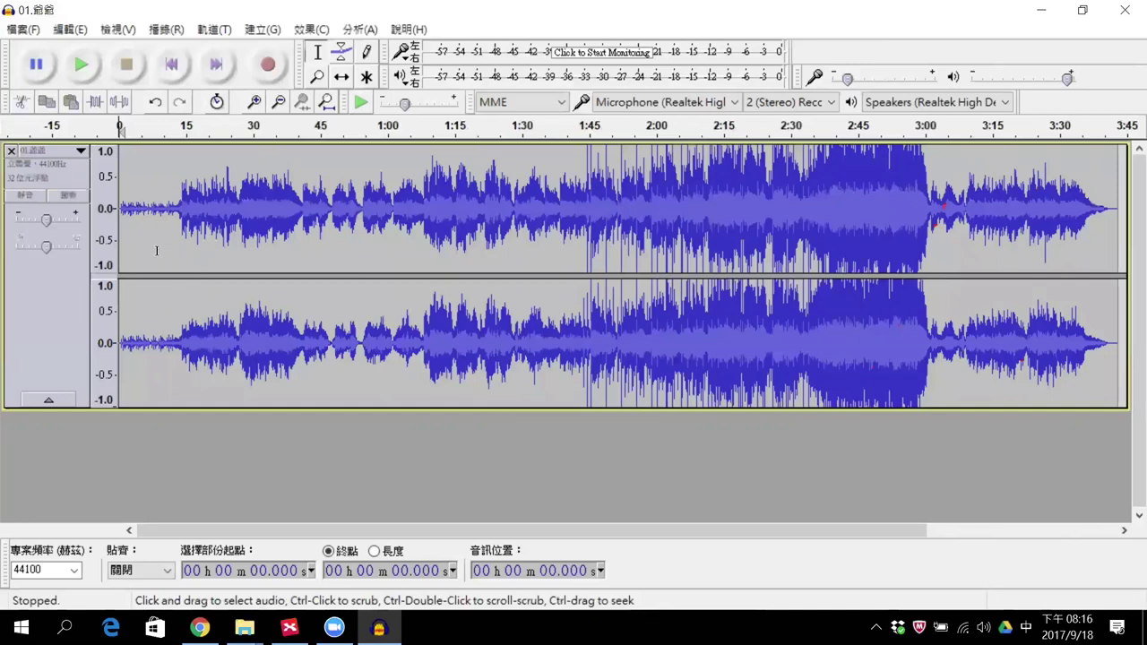
Step: Split the stereo track into separate left and right tracks and recombine them into one stereo track
drag(152, 194, 195, 237)
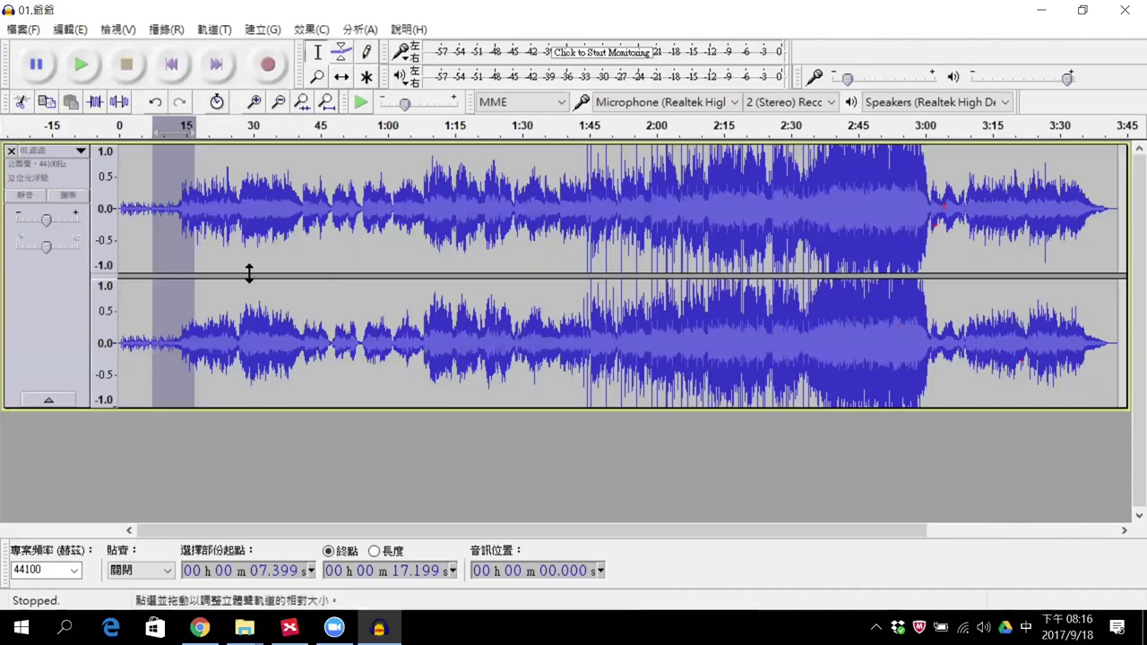
click(82, 151)
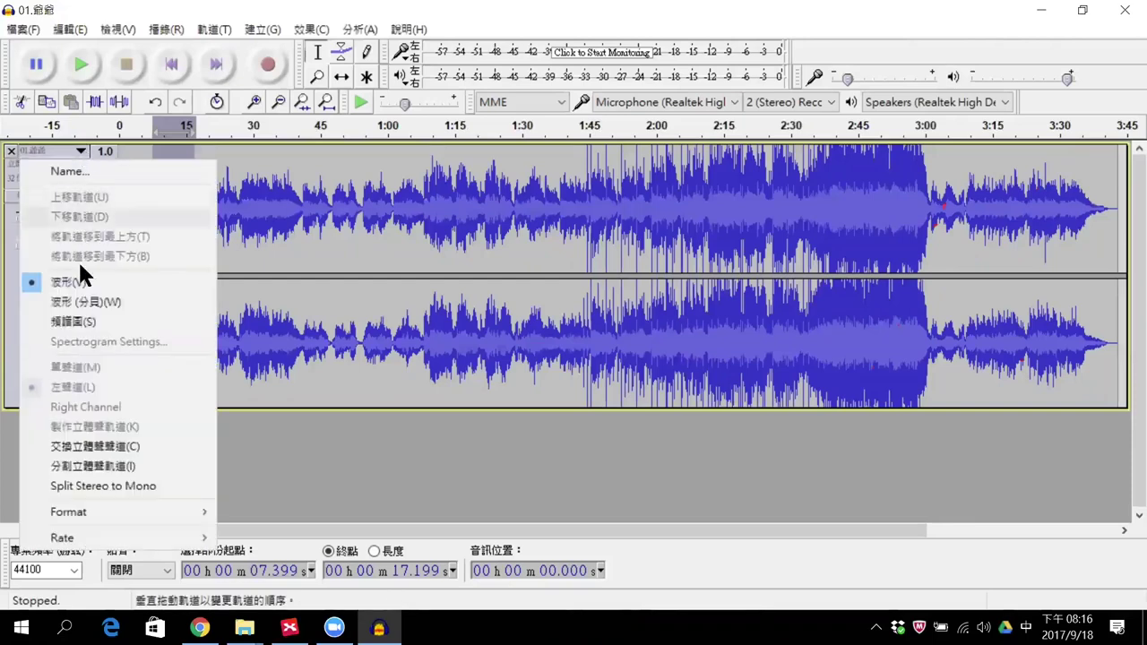
click(147, 466)
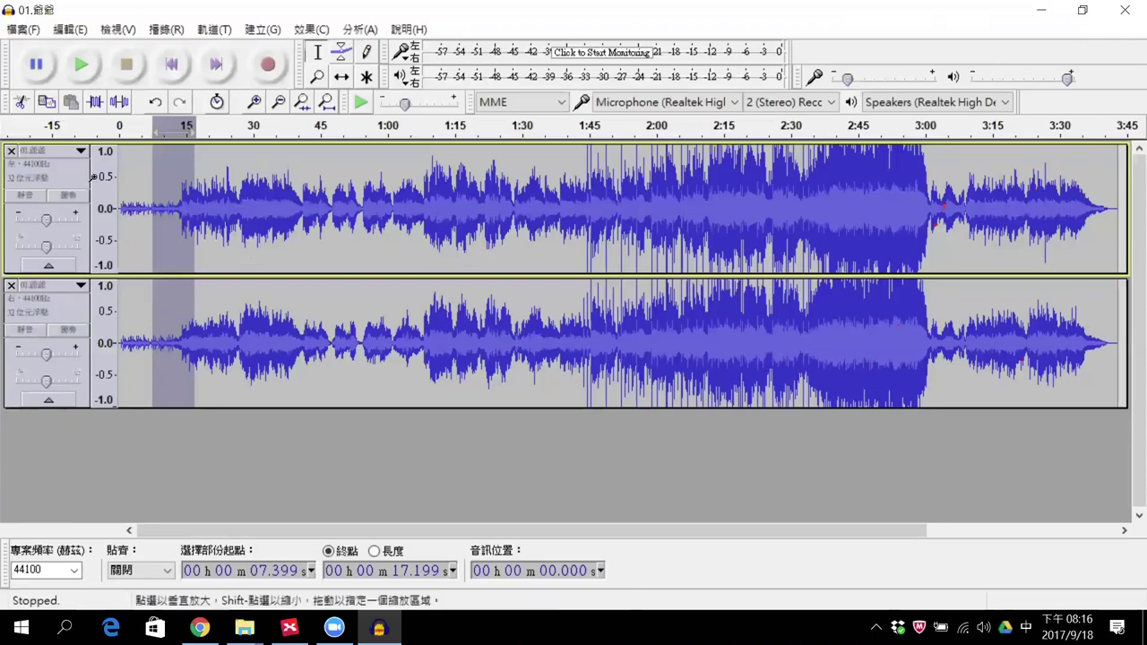
click(79, 149)
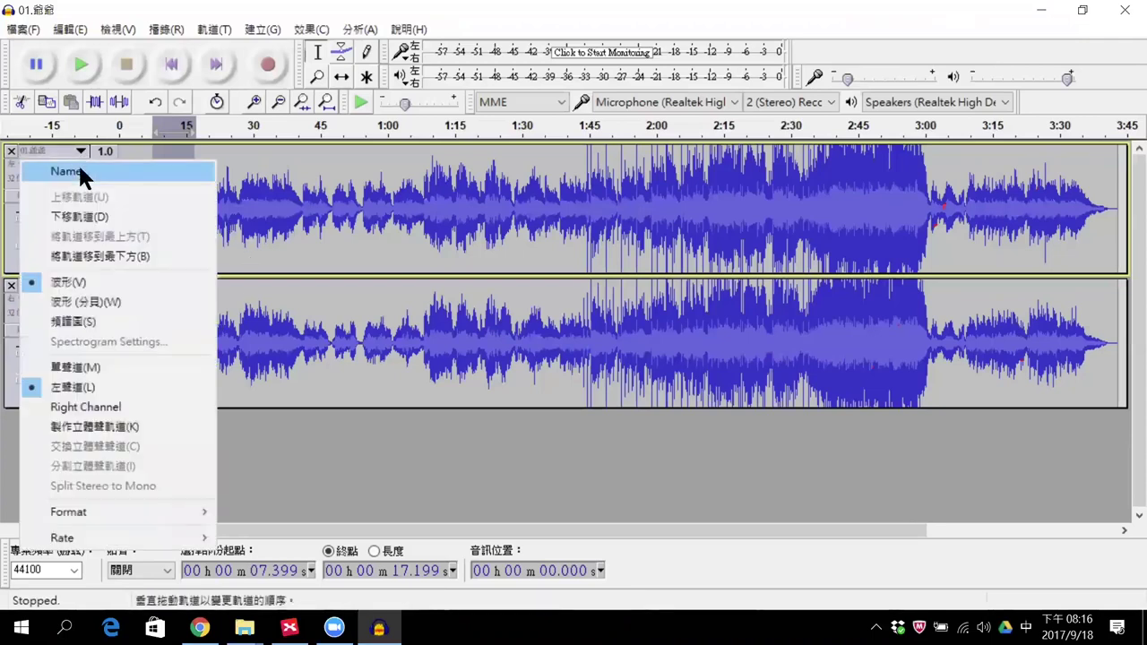
click(124, 426)
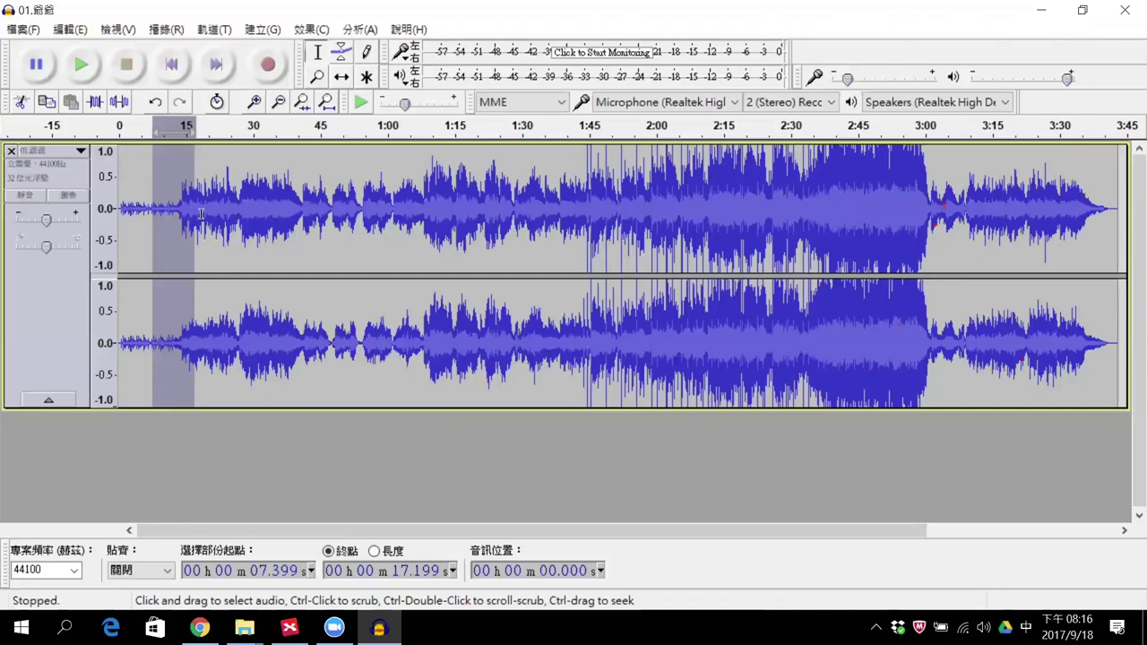
Step: Select the audio from about 9 to 15.8 seconds and clear the selection by placing the cursor at about 32.6 seconds
click(232, 215)
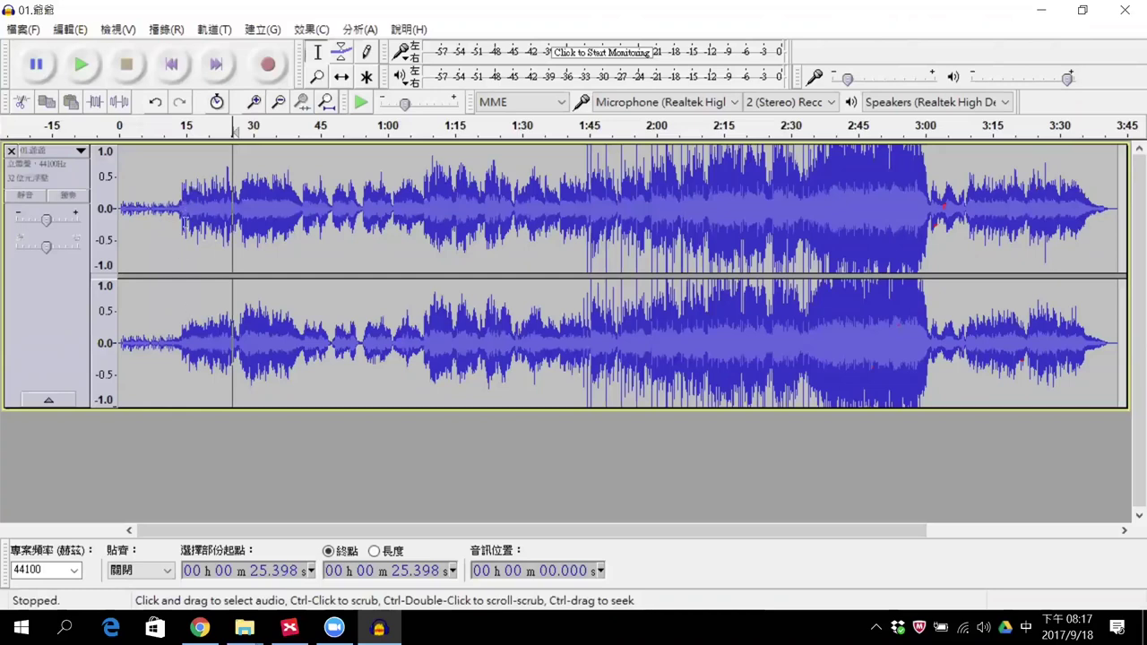
click(190, 314)
shift+click(266, 309)
click(176, 238)
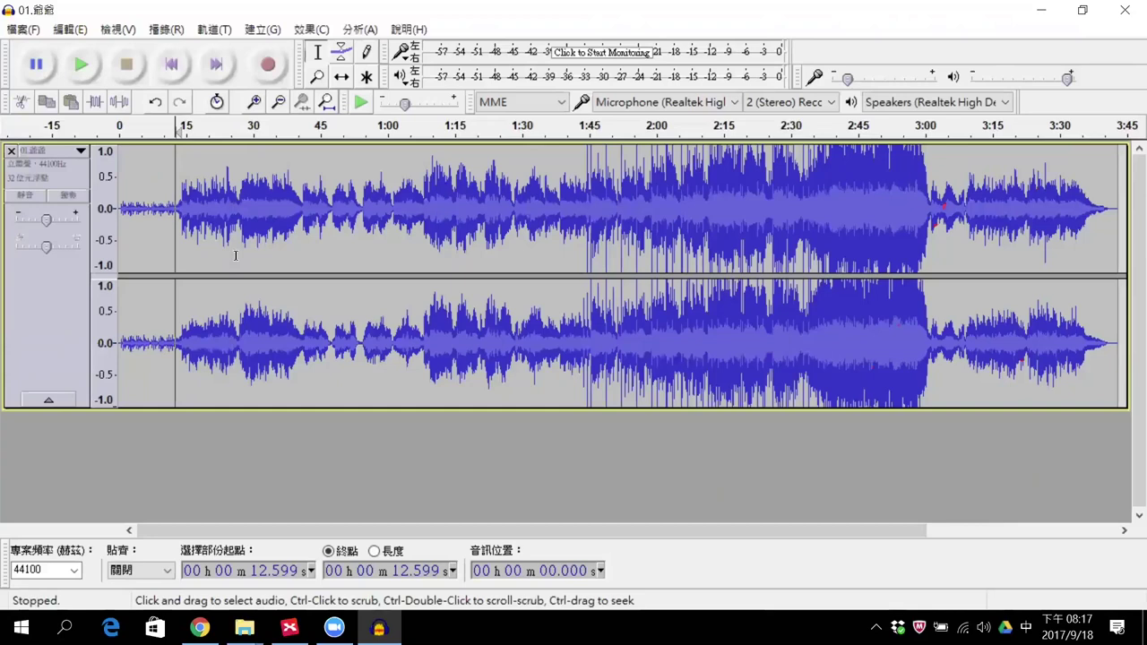
drag(158, 197, 189, 188)
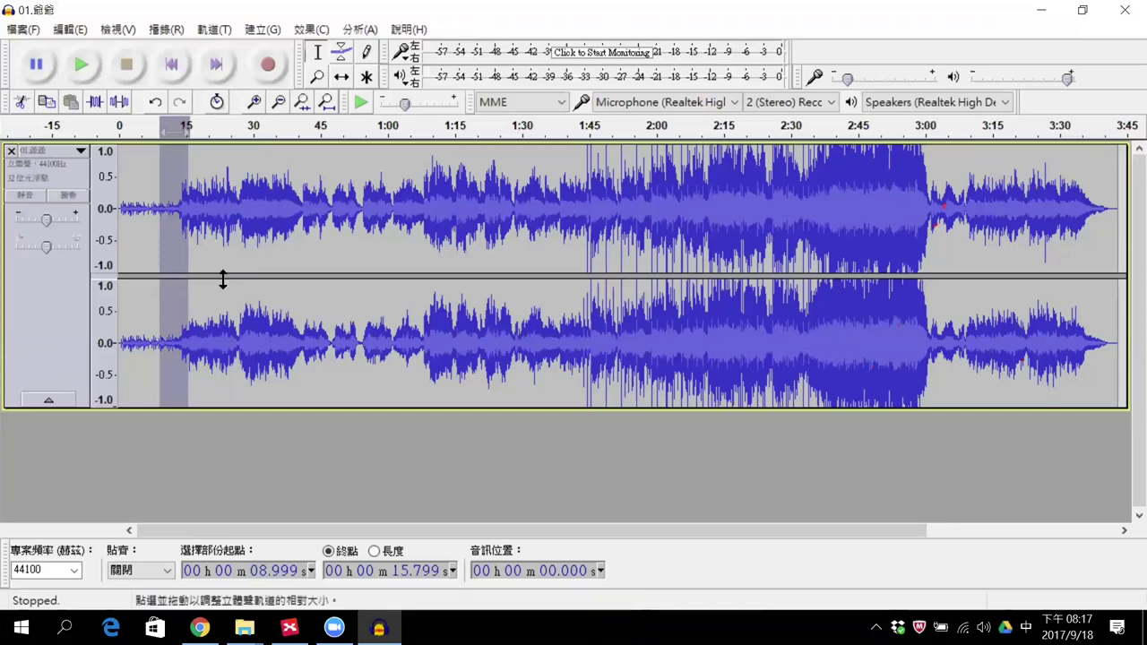
click(265, 261)
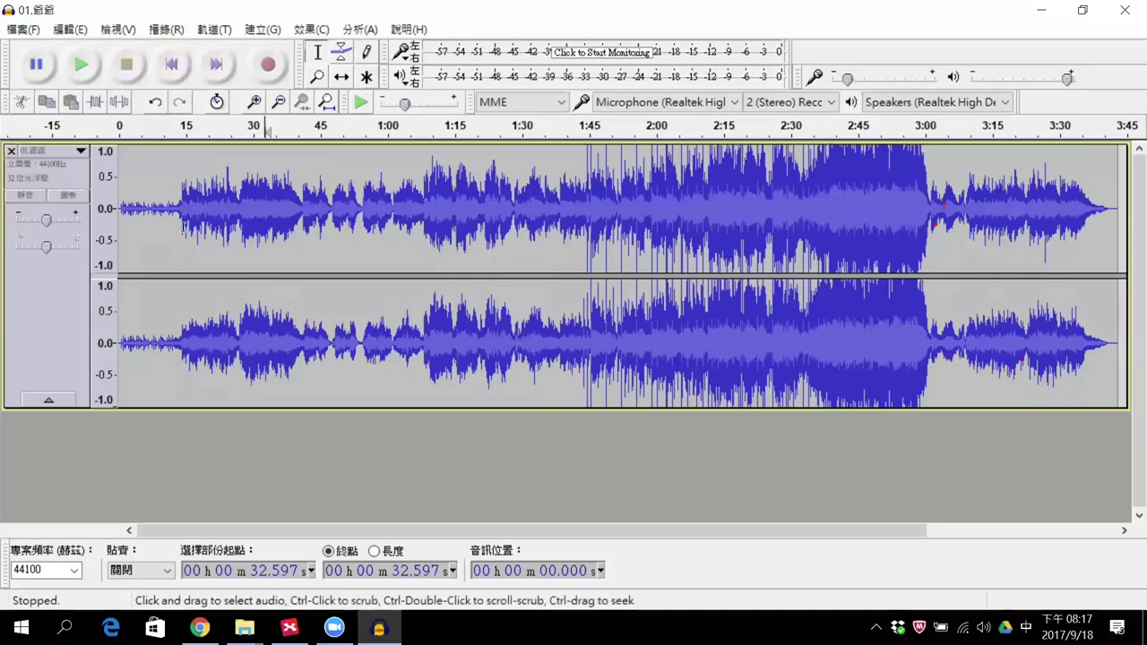
Step: Listen to the song from about 7.6 seconds and stop playback
click(153, 184)
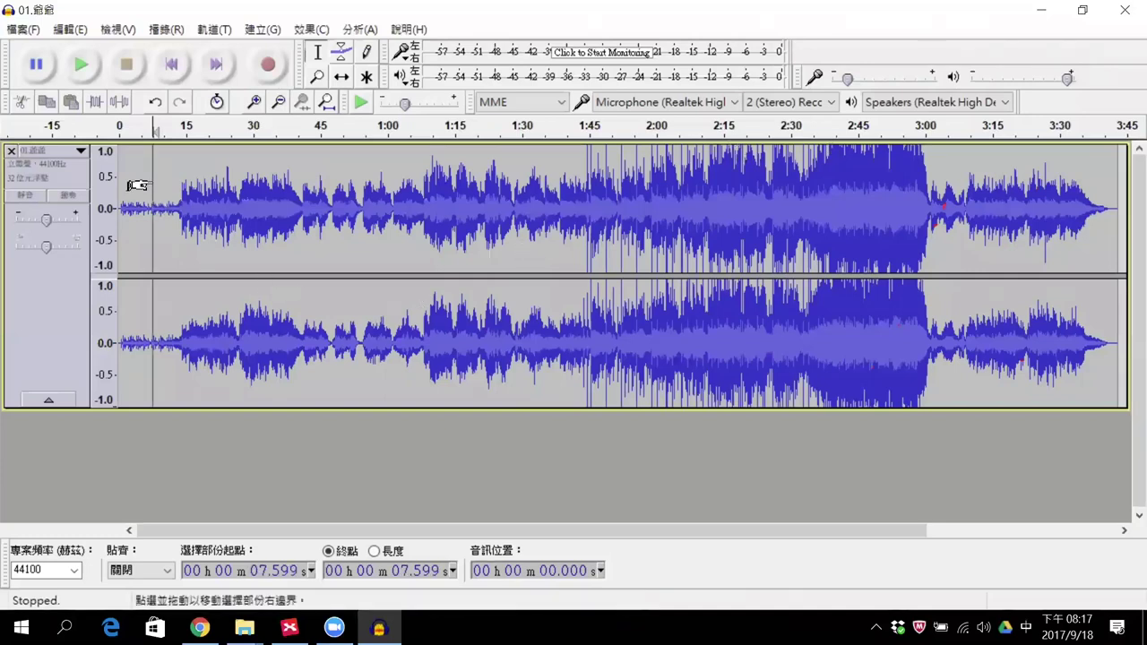
click(83, 59)
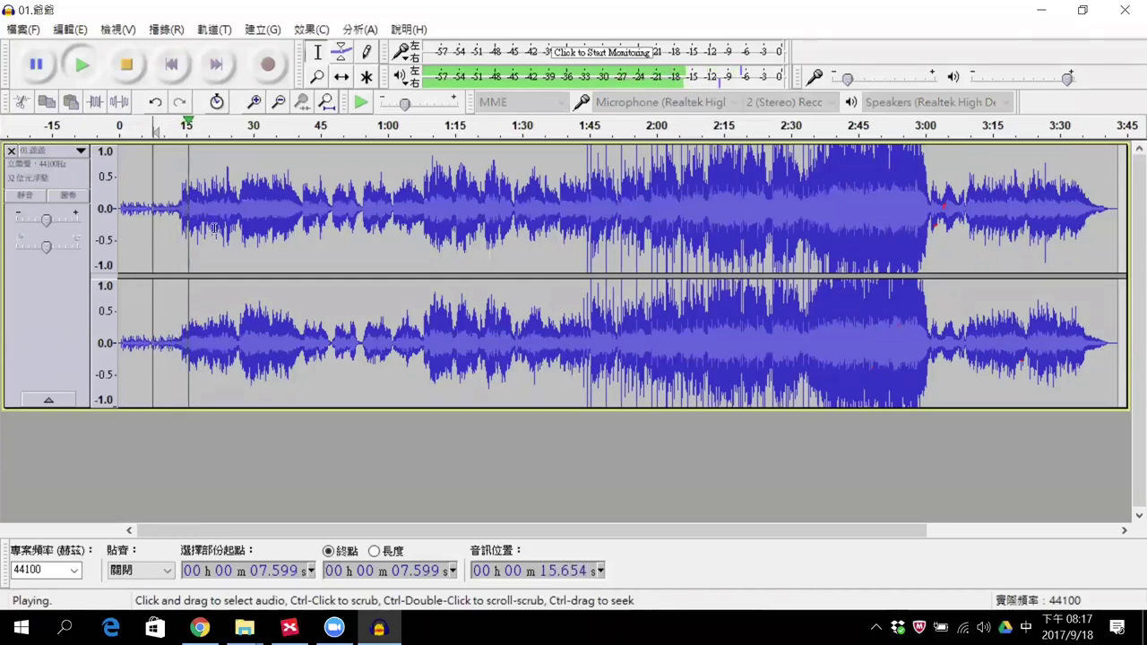
click(126, 64)
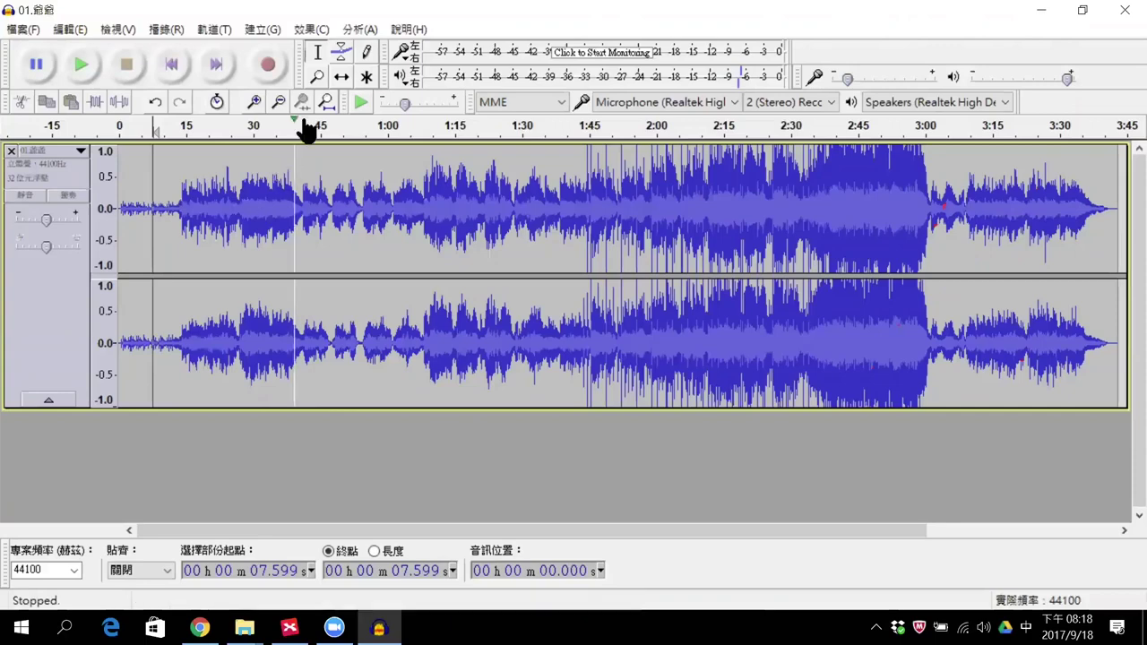
Step: Examine the waveform in close detail around the 16-second mark with the Zoom tool
click(319, 75)
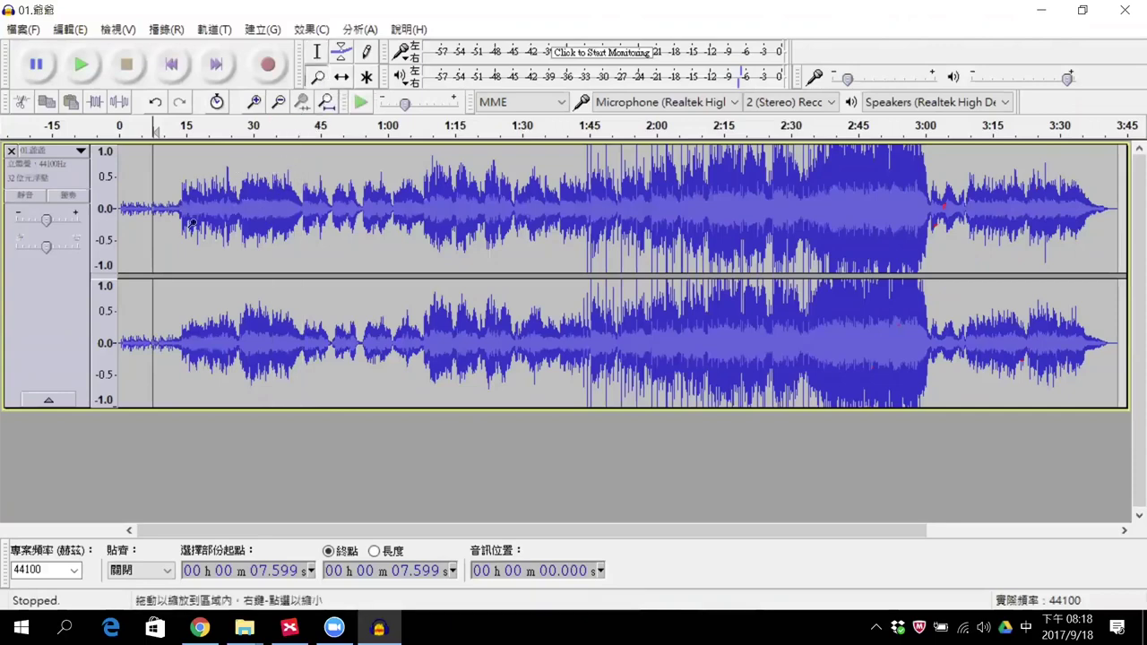
click(178, 211)
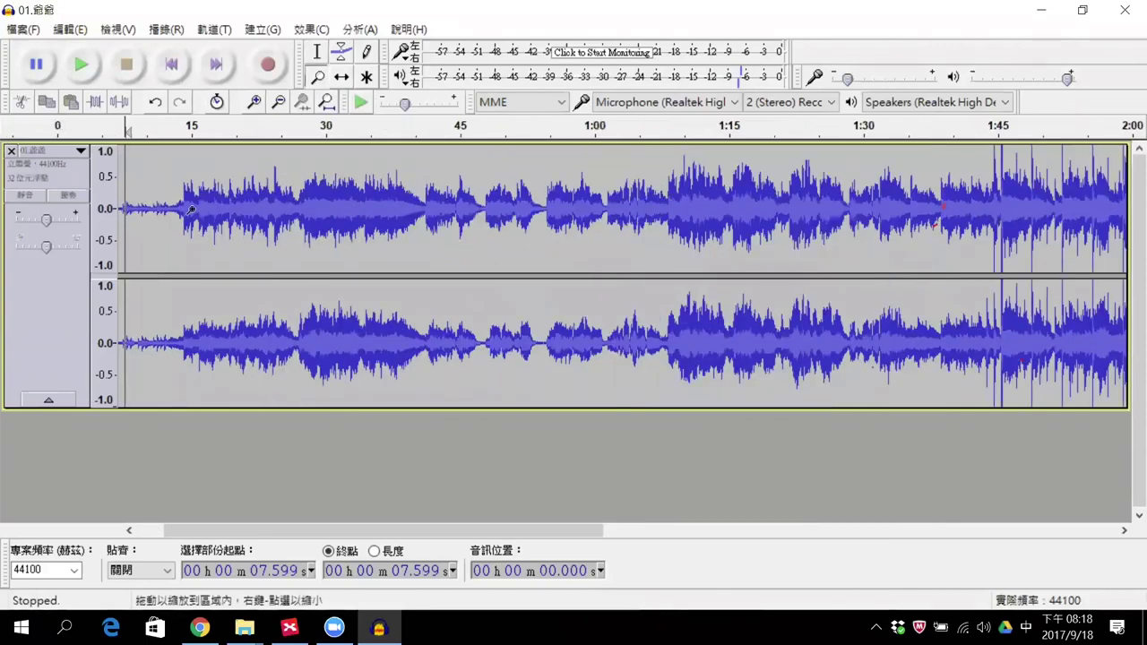
drag(194, 212, 202, 212)
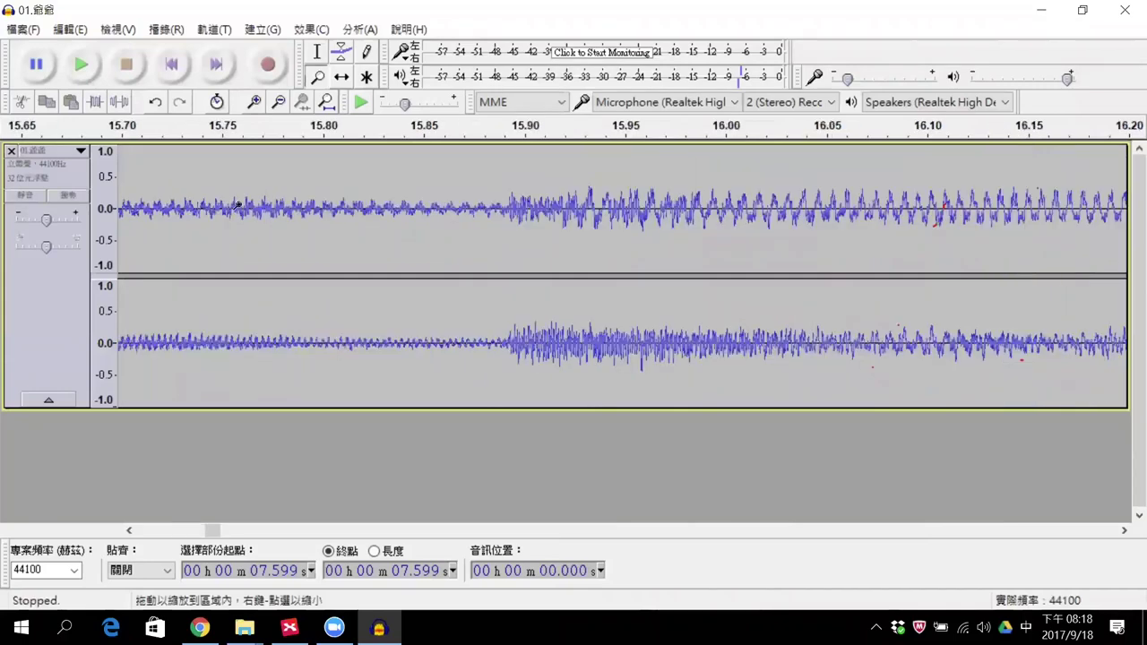
right_click(281, 202)
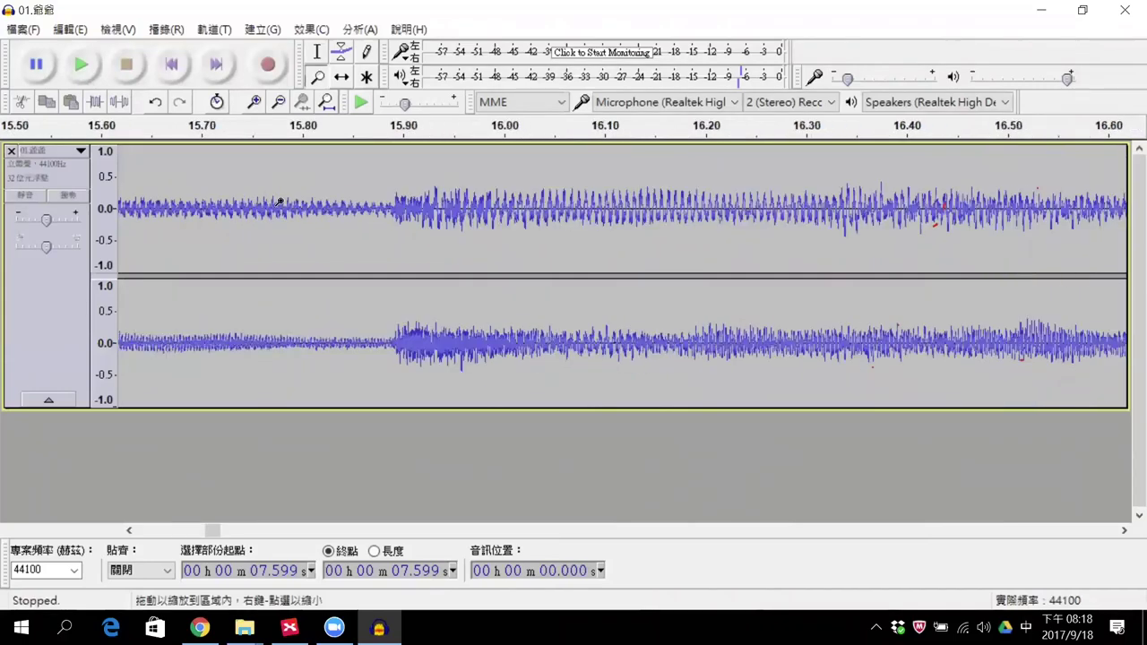
right_click(281, 201)
right_click(282, 199)
right_click(281, 199)
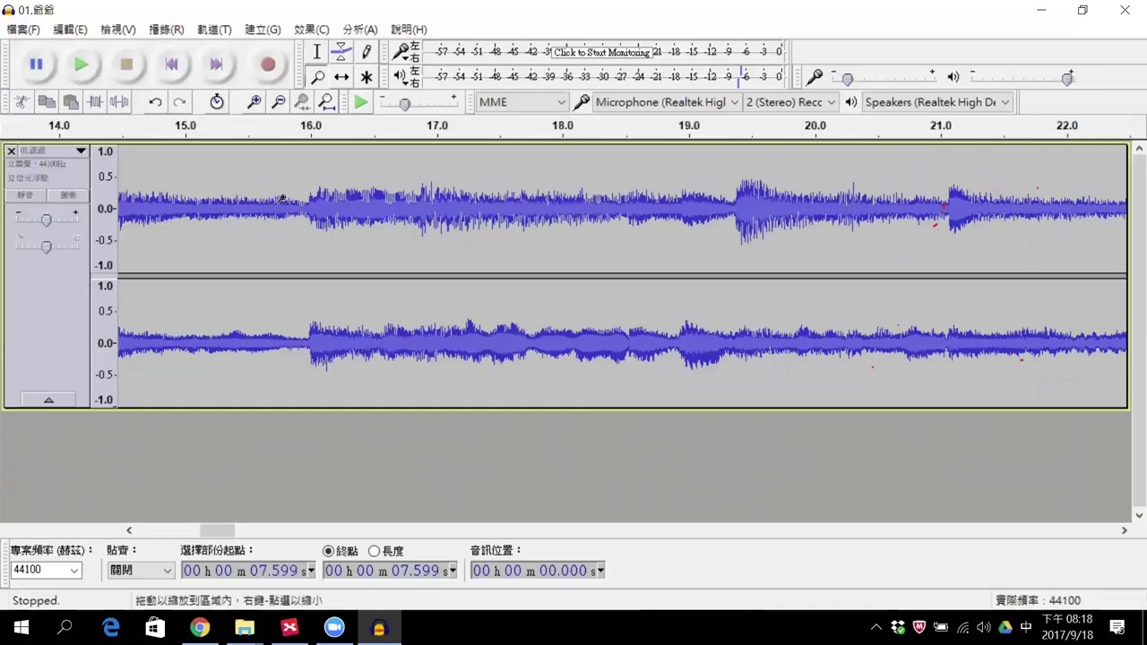
Step: Replay the quiet intro from the existing cursor in the magnified view, stop playback, and widen the visible time range
click(80, 62)
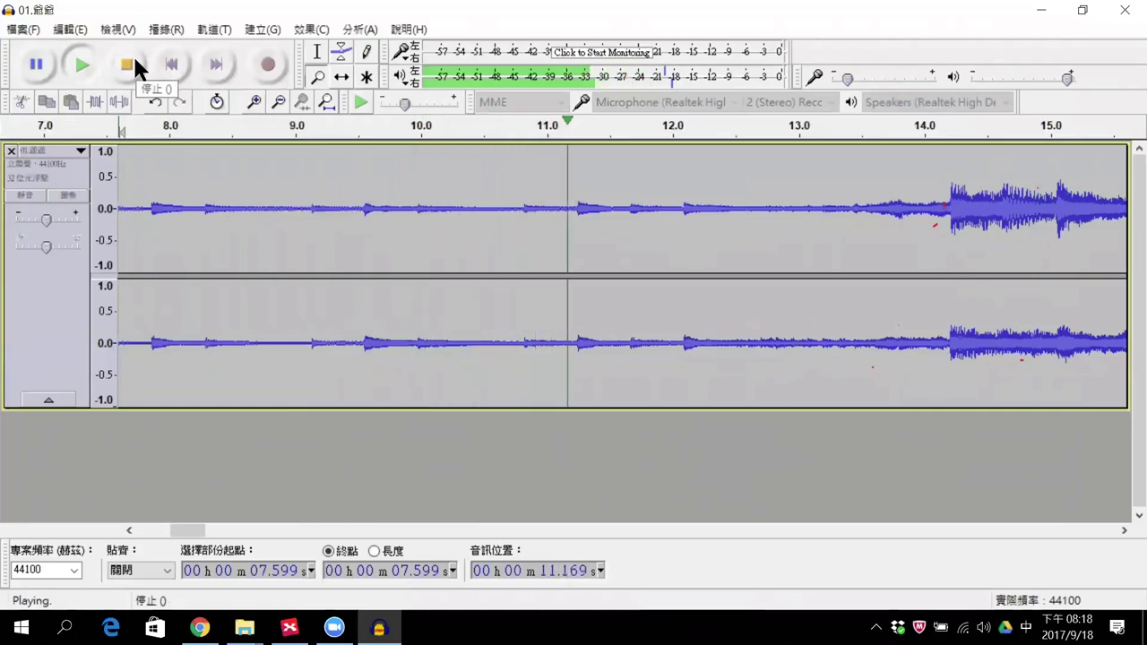
click(135, 61)
right_click(363, 201)
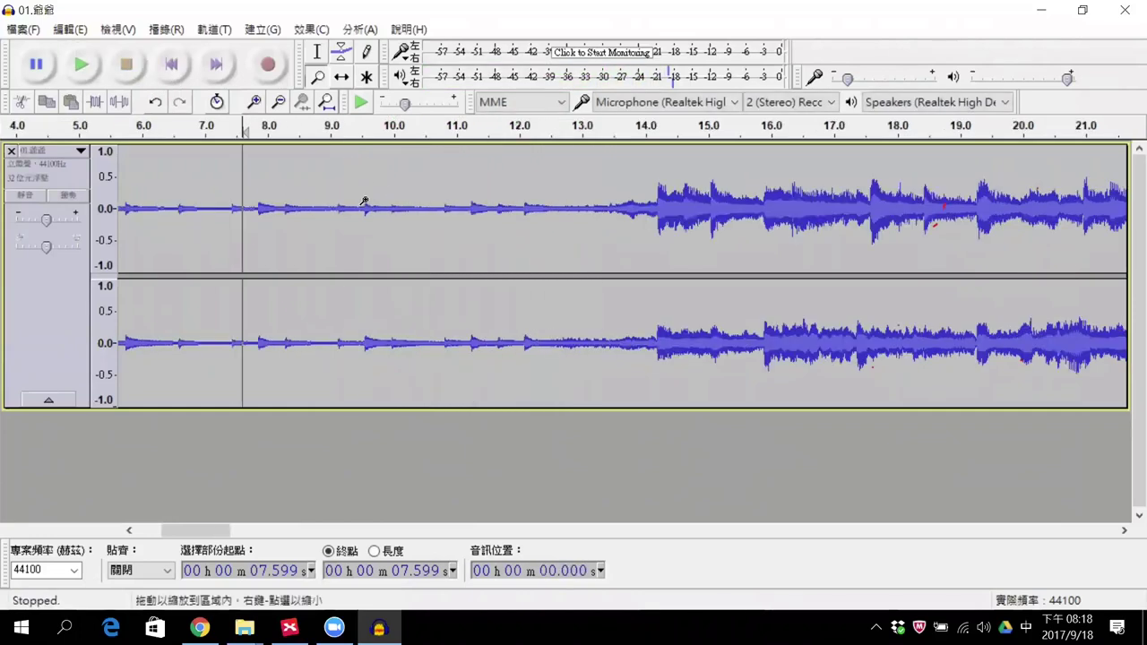
right_click(390, 199)
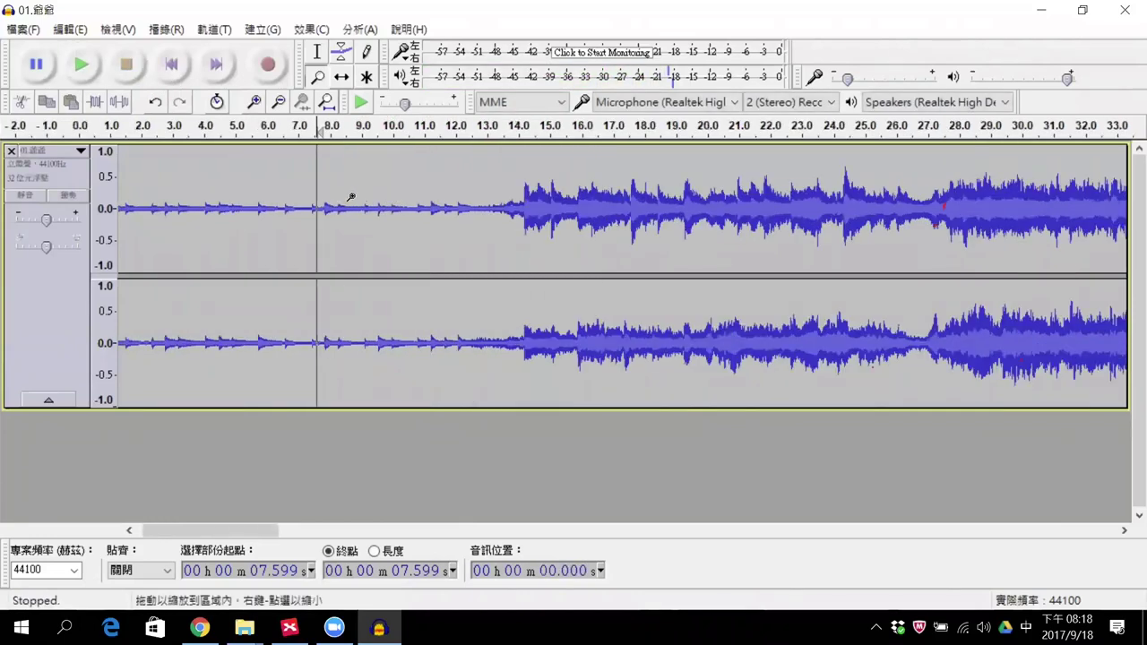
Step: Place the cursor with the Selection tool at about 14.1 seconds, where the louder music starts, and listen from there
click(318, 52)
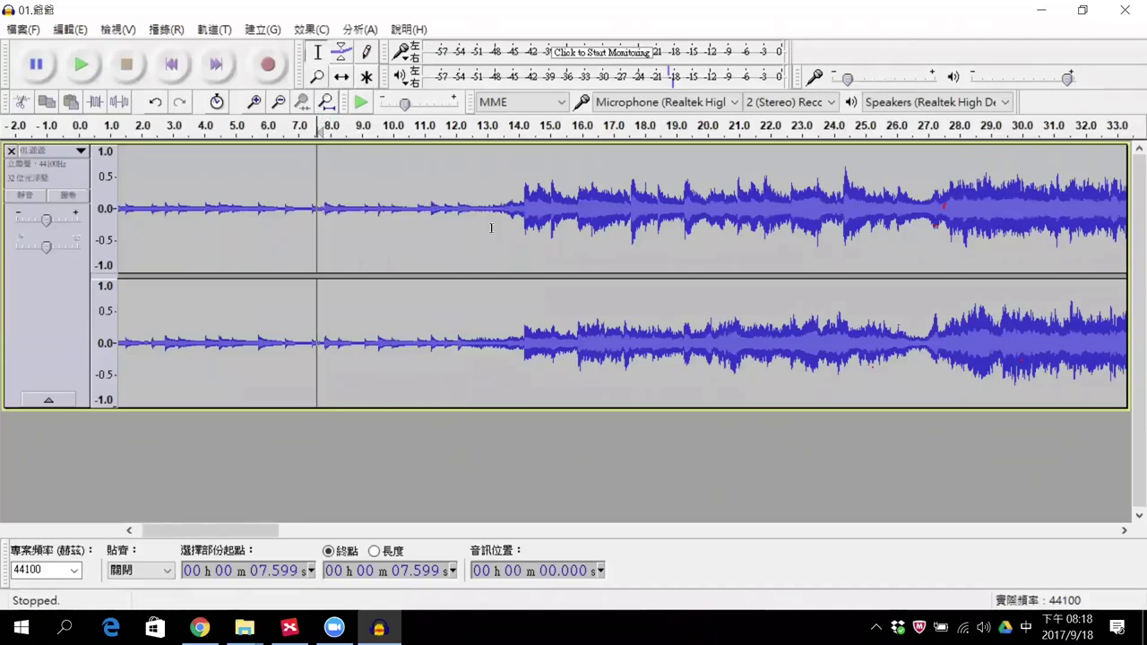
click(523, 182)
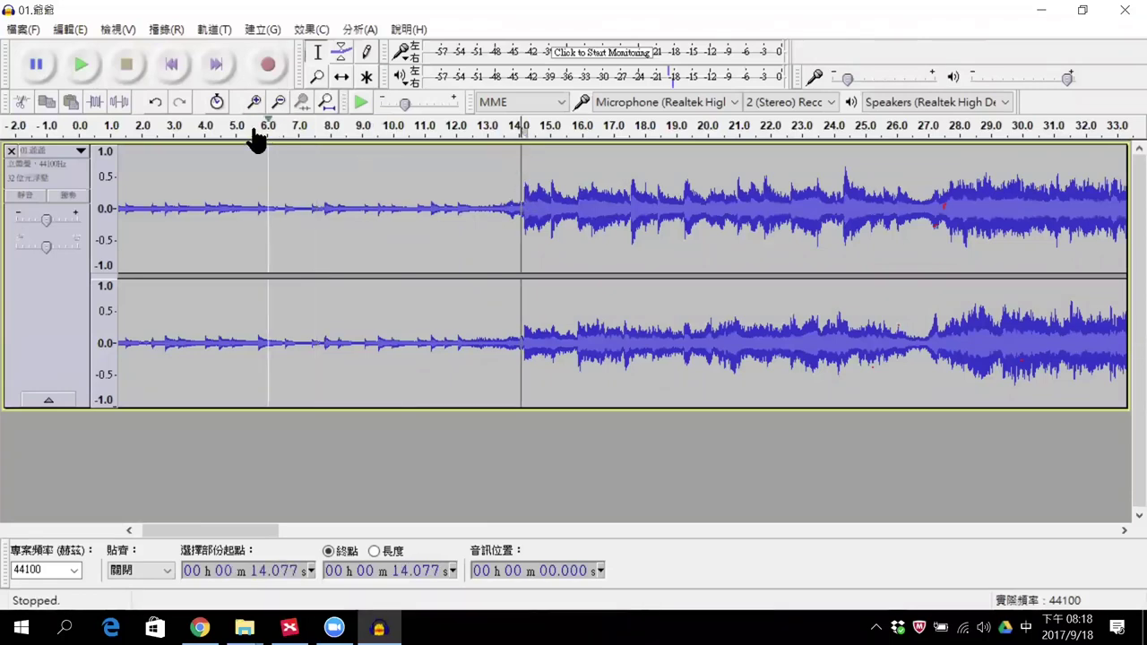
click(83, 61)
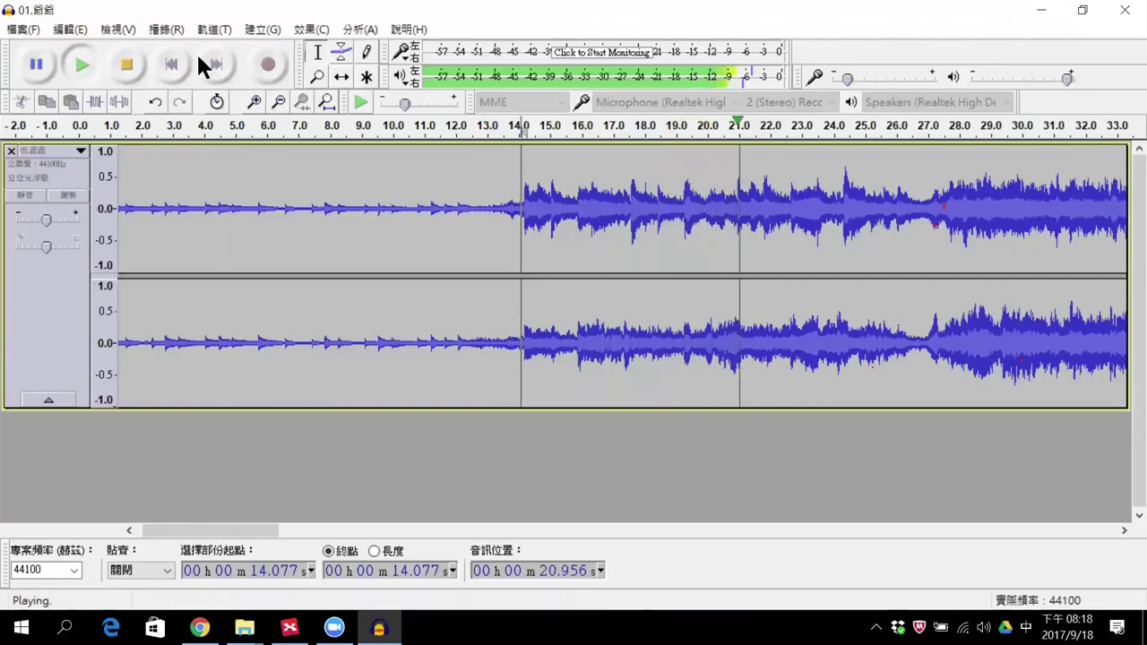
click(128, 64)
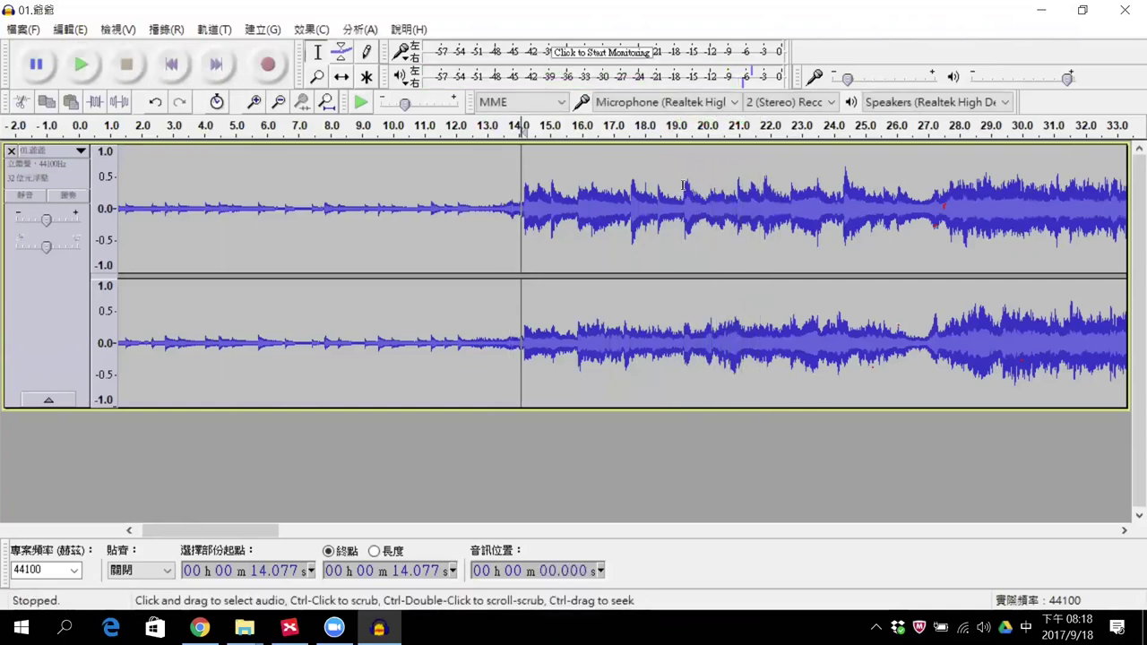
Step: Select the passage from about 14.13 to 19.2 seconds, adjusting its start to where the louder music begins
drag(681, 182, 524, 181)
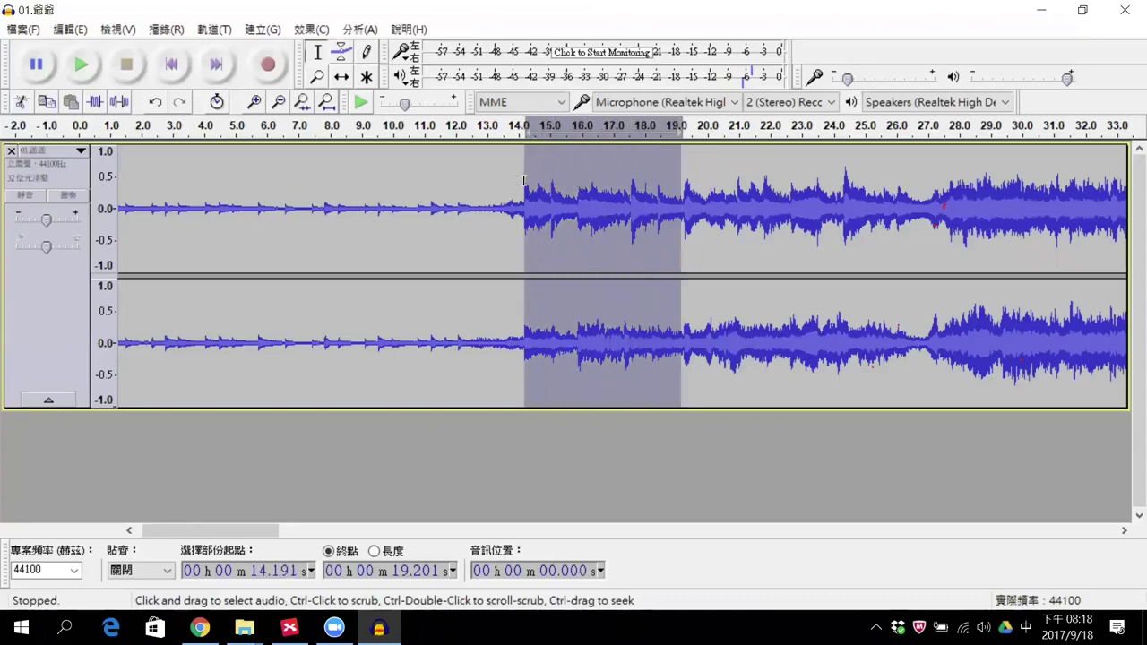
drag(524, 181, 523, 181)
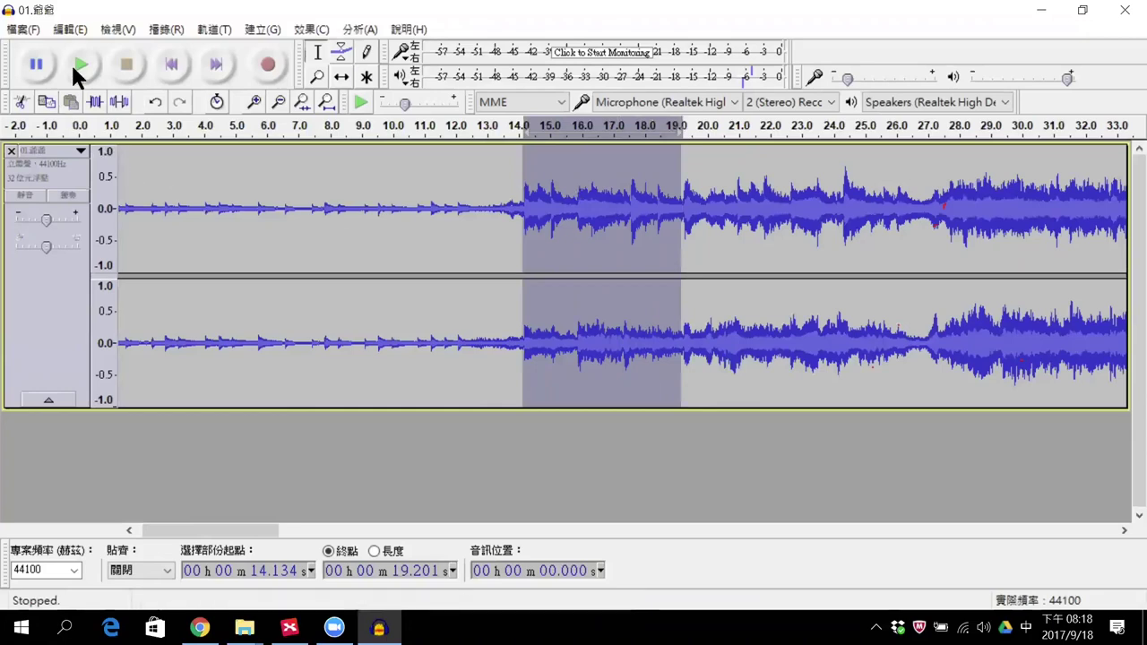
Step: Copy the selected passage, paste it into a new empty project, and play the pasted clip
click(71, 28)
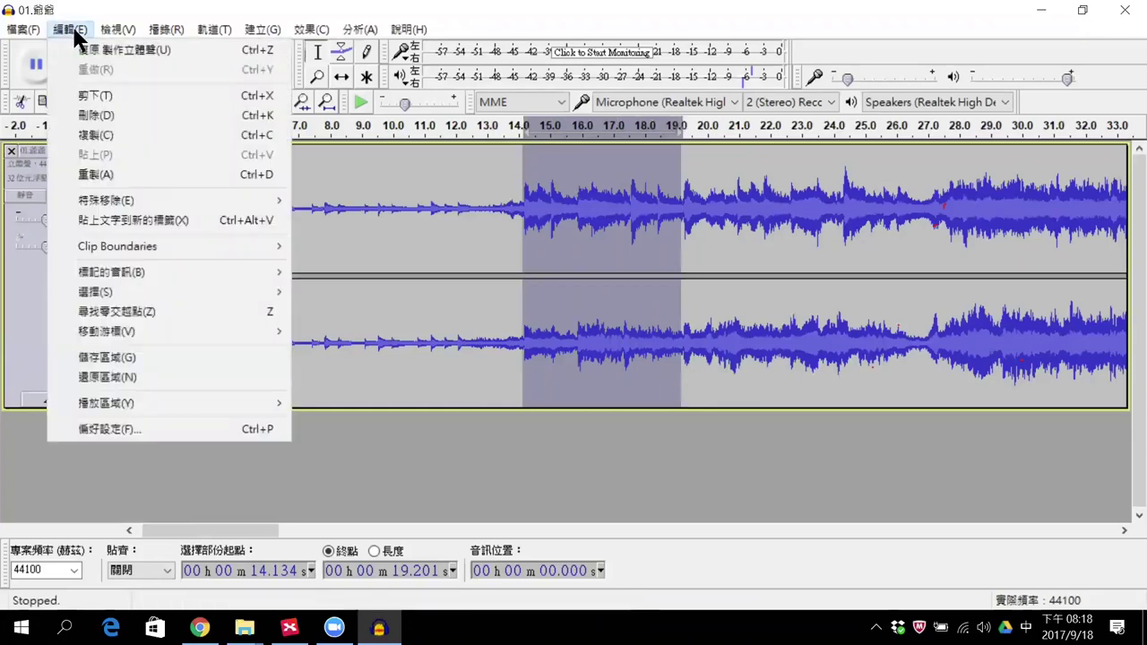
click(90, 139)
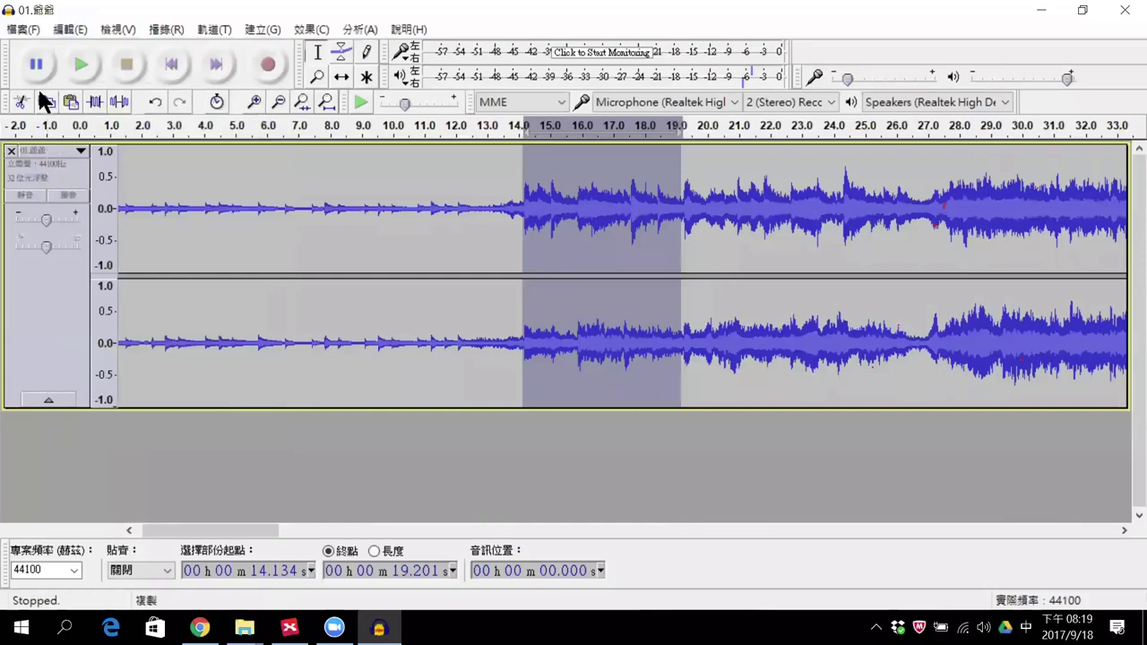
click(25, 29)
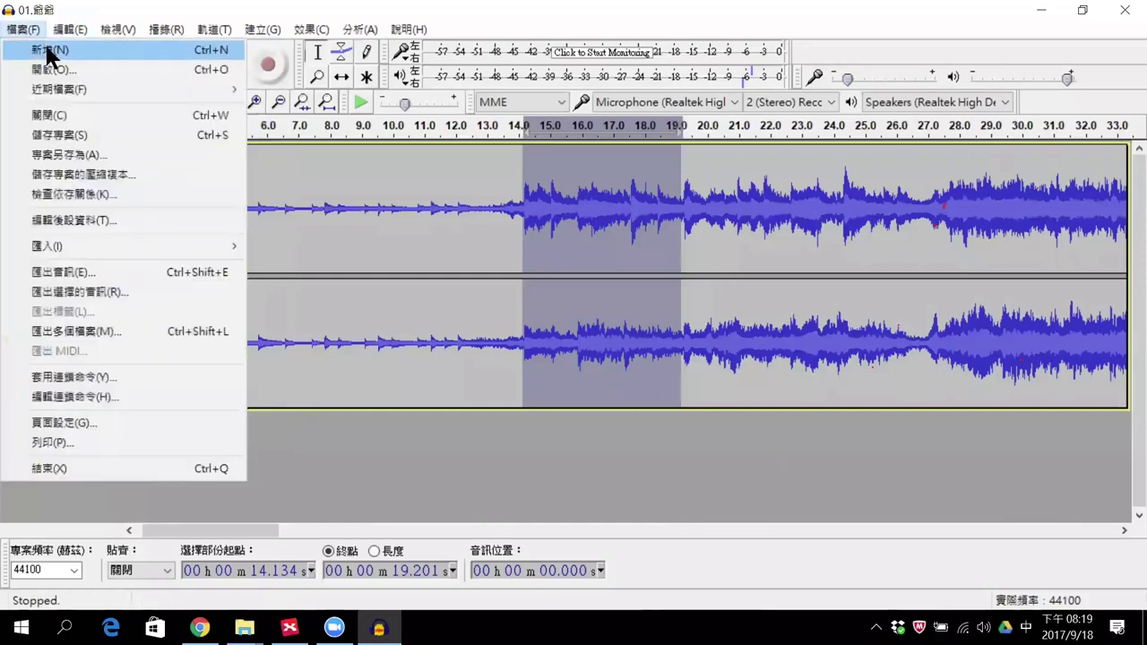
click(46, 51)
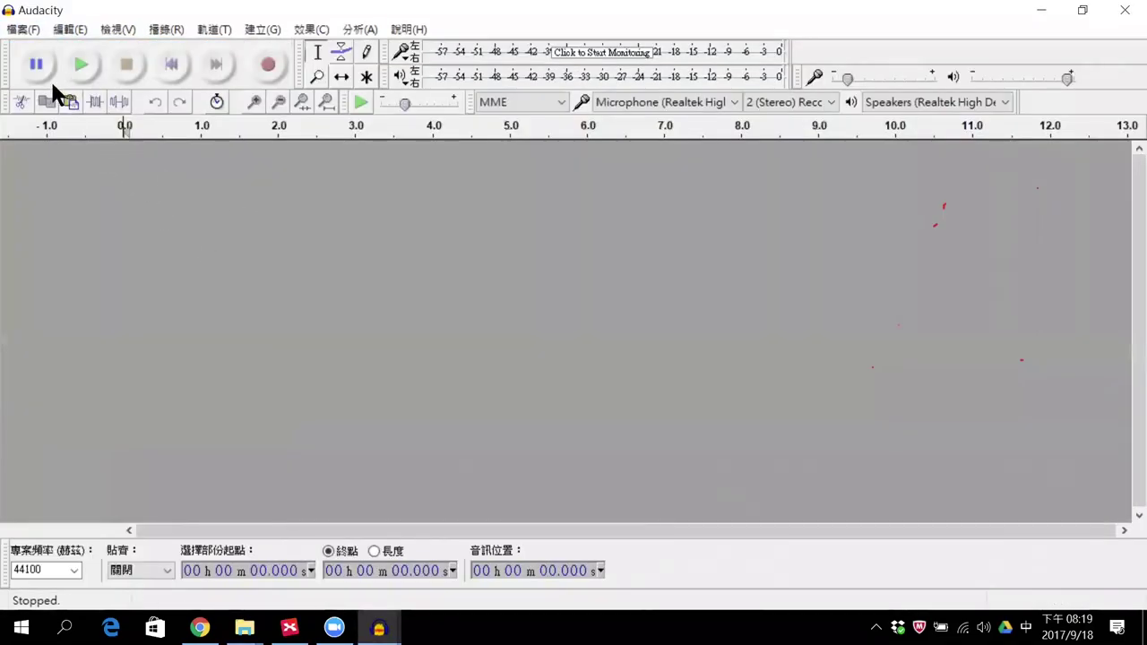
click(61, 38)
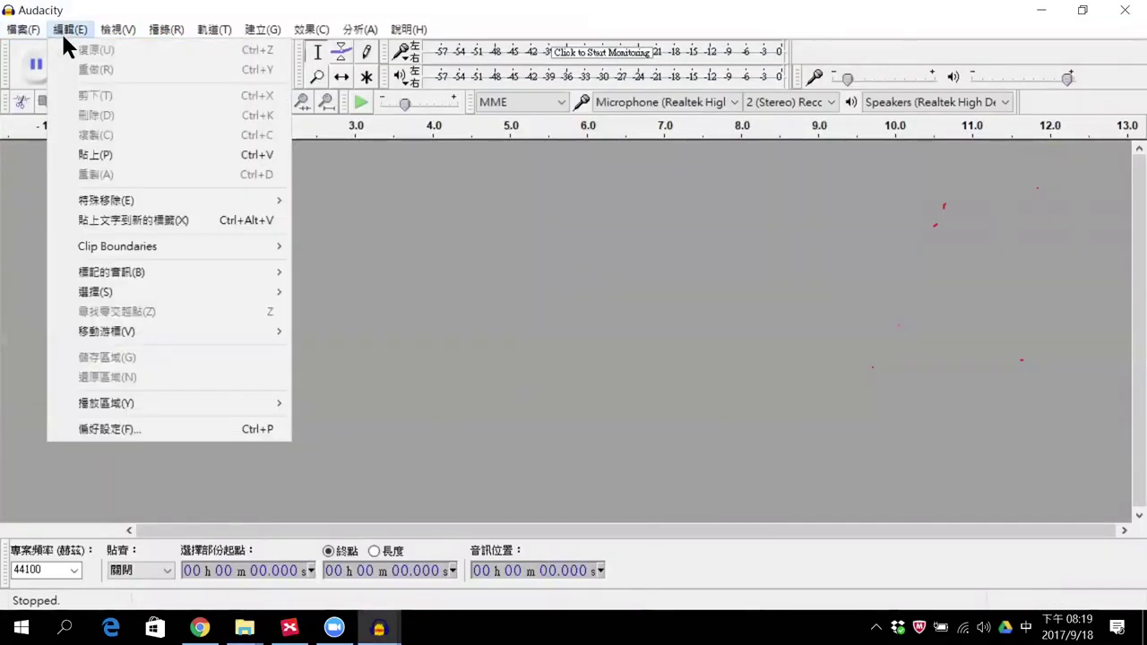
click(92, 151)
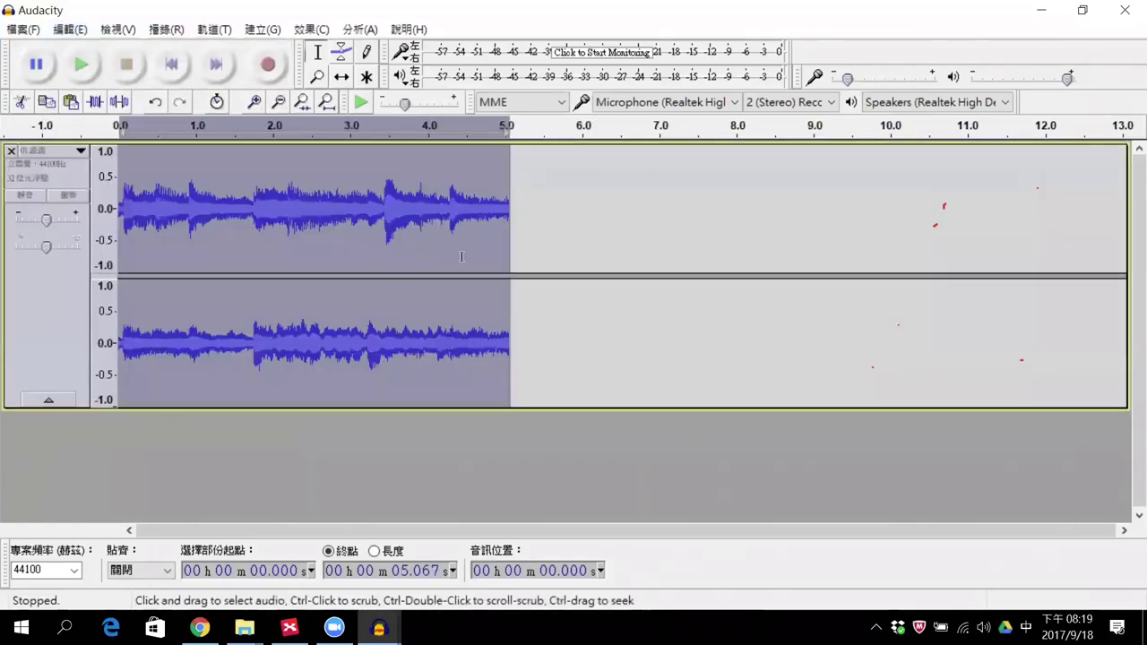
click(80, 63)
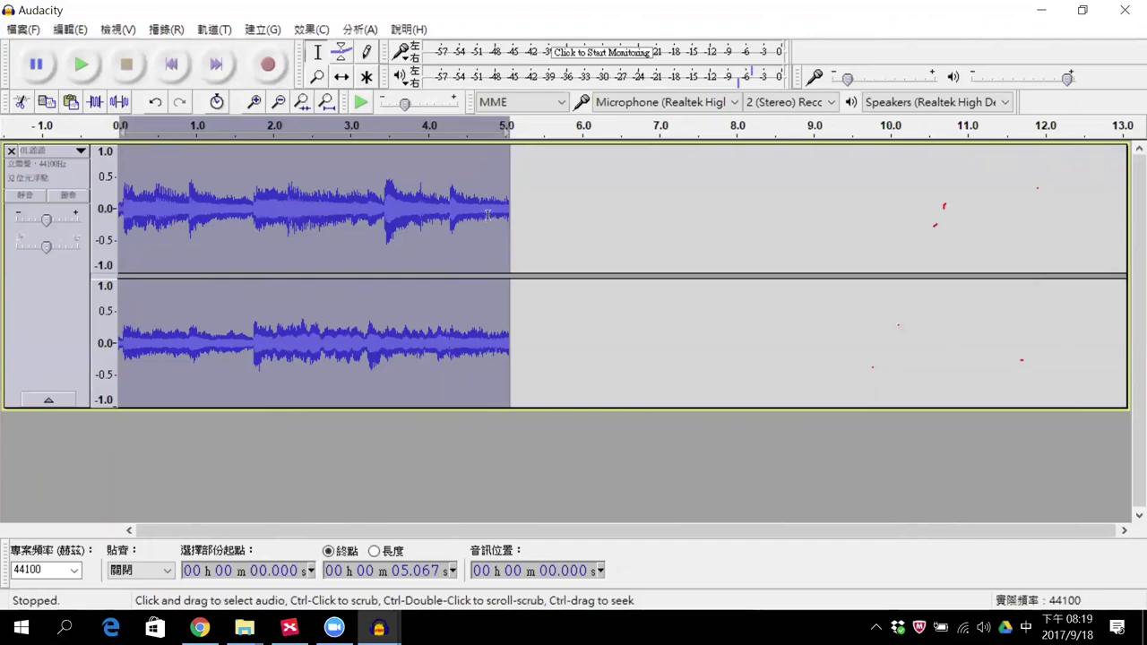
Step: Apply a fade-in to the first 0.197 seconds of the pasted clip
click(149, 191)
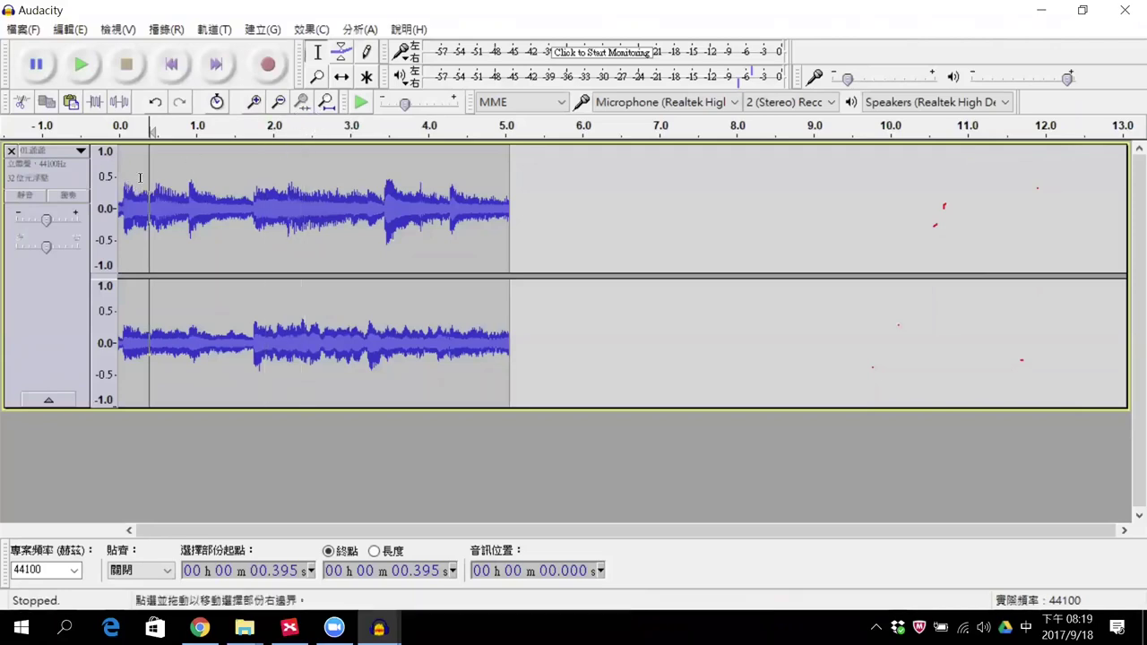
drag(136, 179, 115, 179)
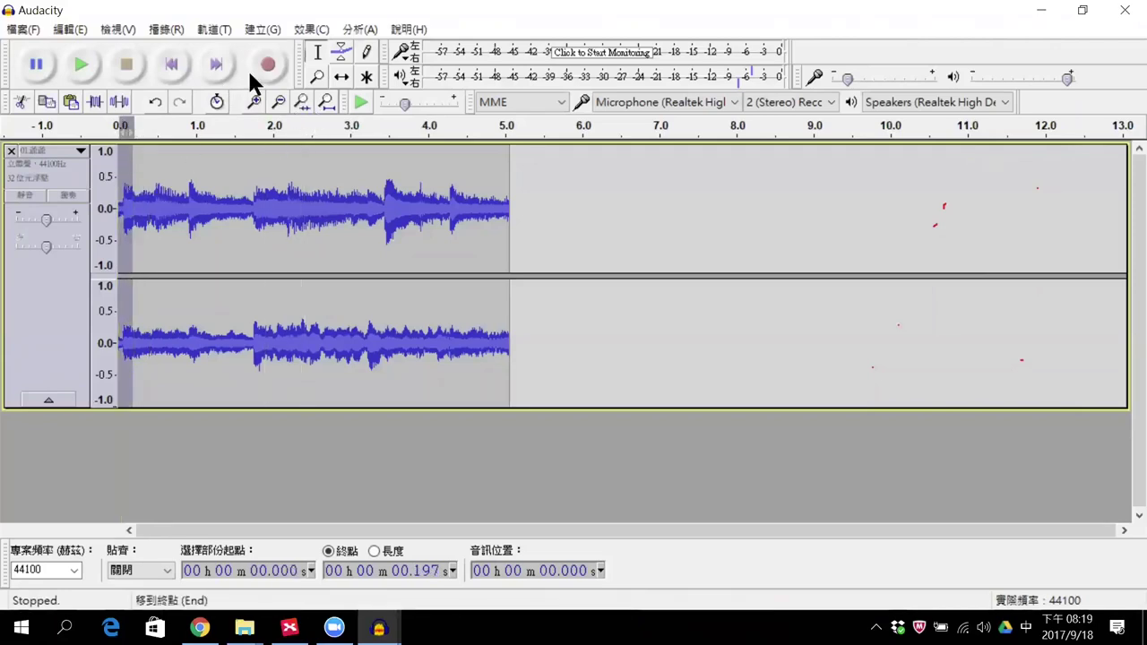
click(319, 30)
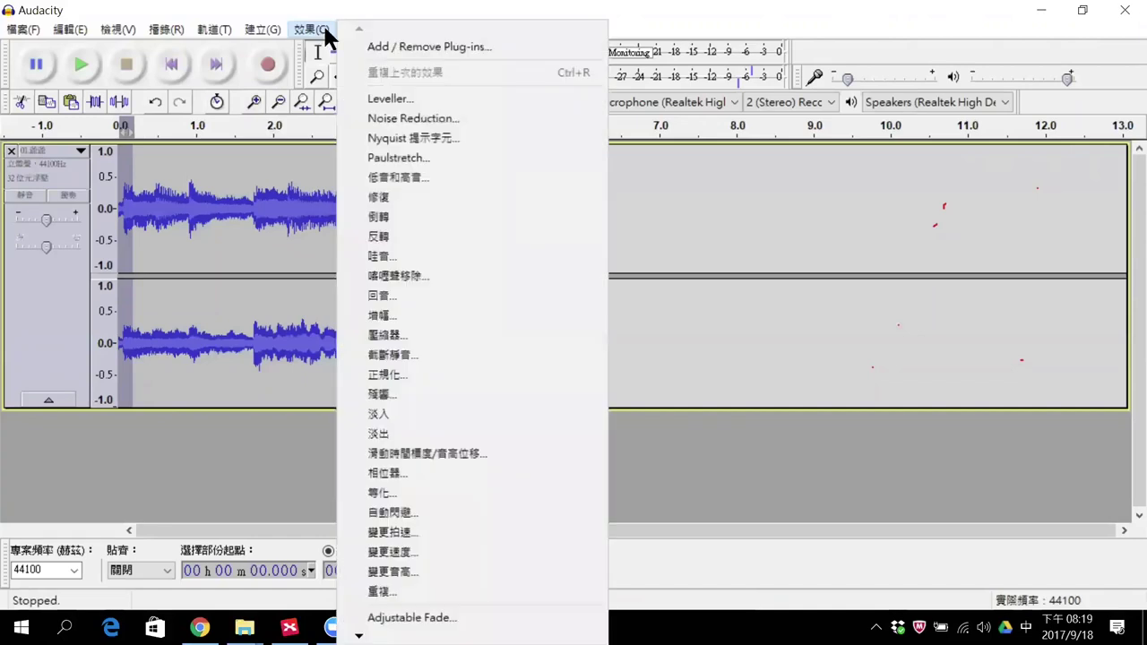
click(386, 412)
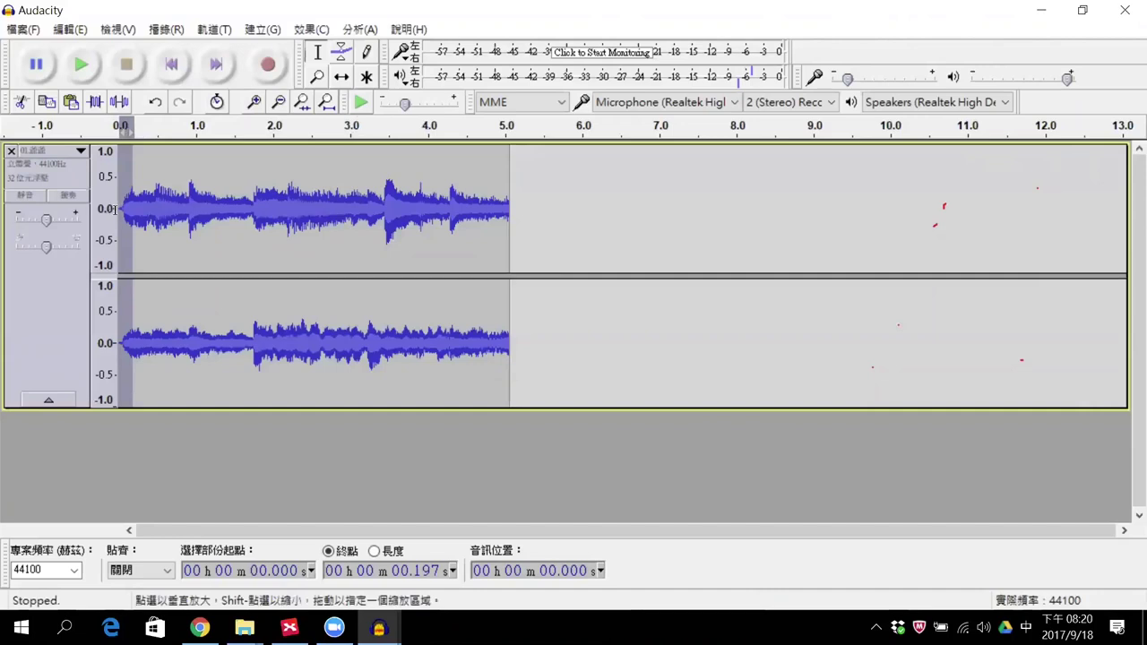
Step: Apply a fade-out to the clip's ending, from about 4.61 seconds to its end, and clear the selection
click(473, 178)
drag(473, 177, 509, 186)
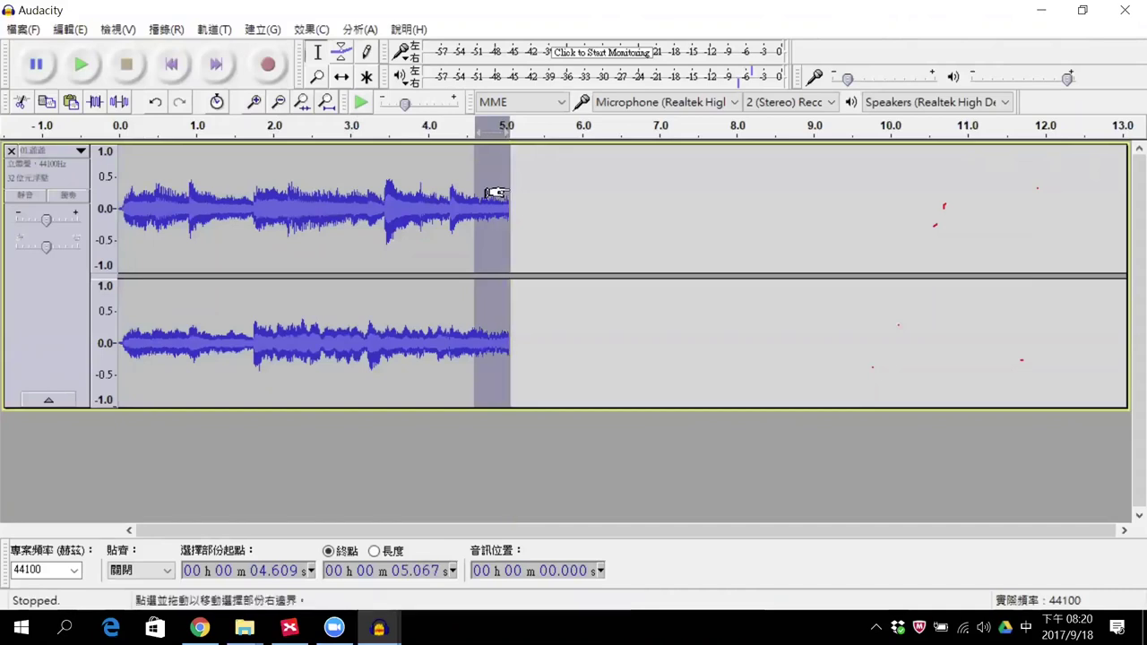
click(301, 29)
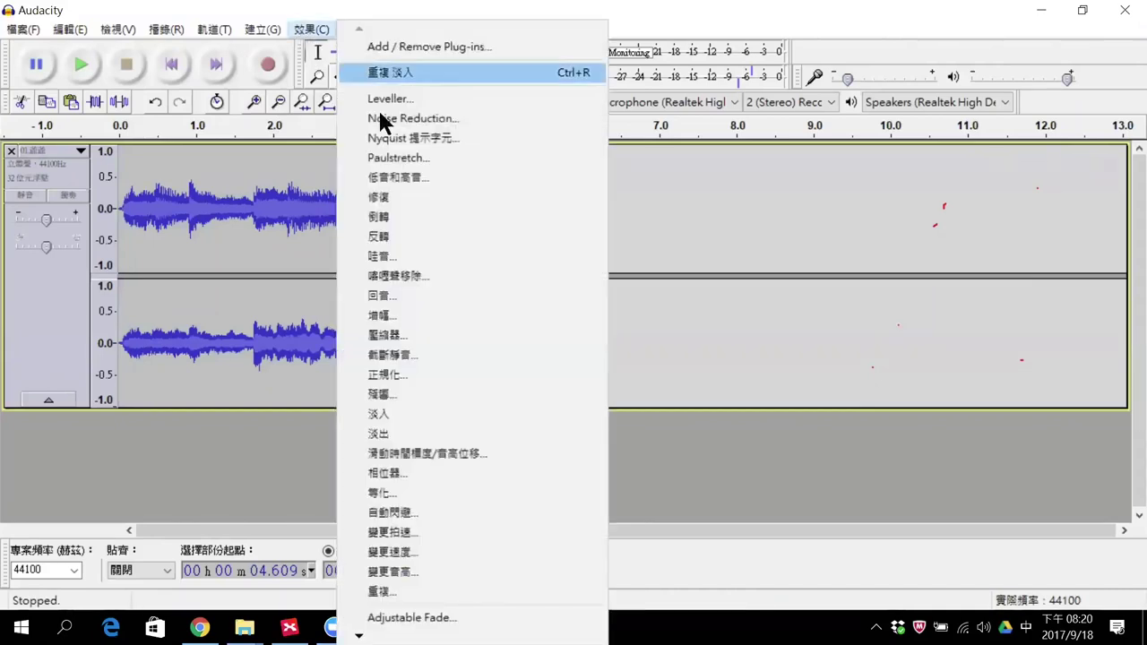
click(383, 434)
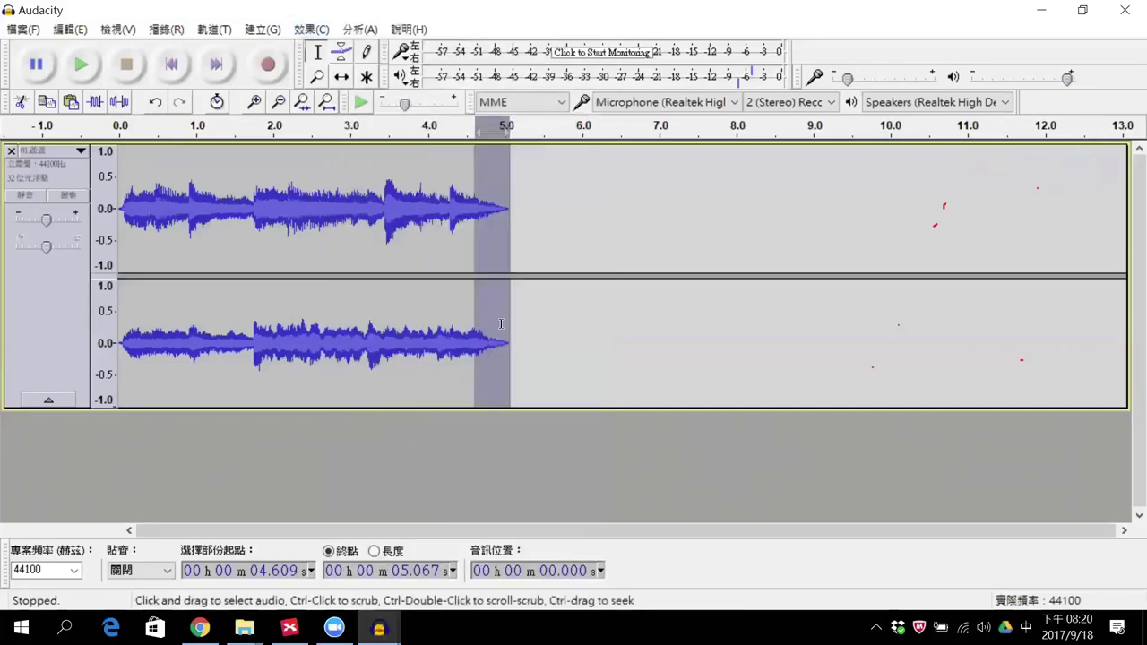
click(540, 205)
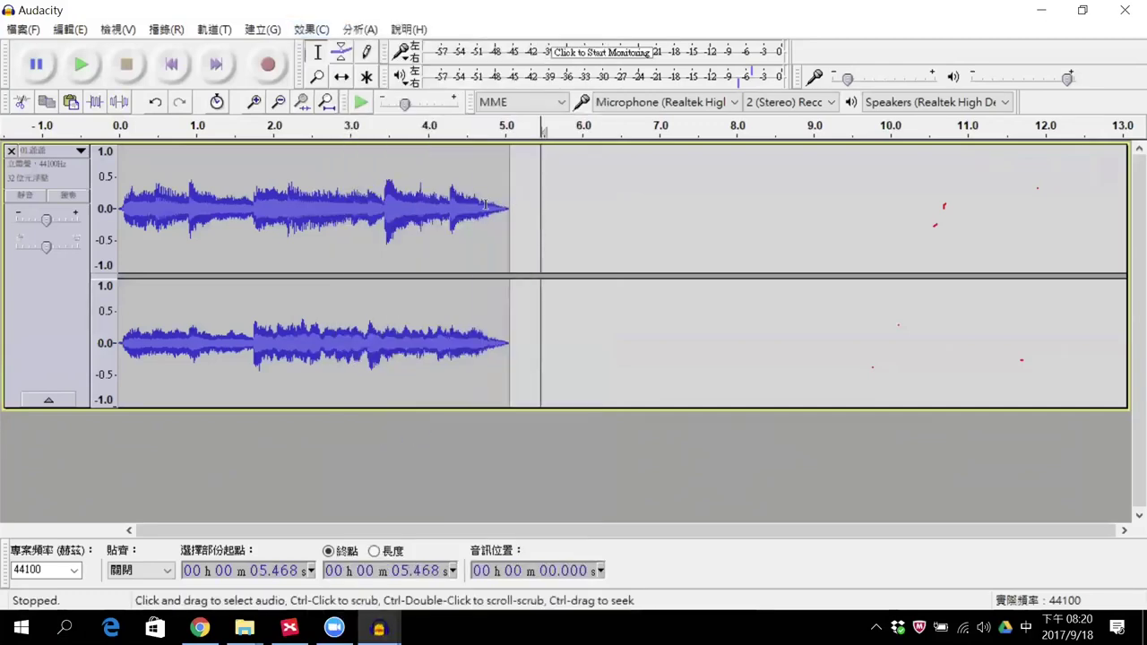
Step: Listen to the faded clip from its very beginning, and stop playback at the end
click(121, 164)
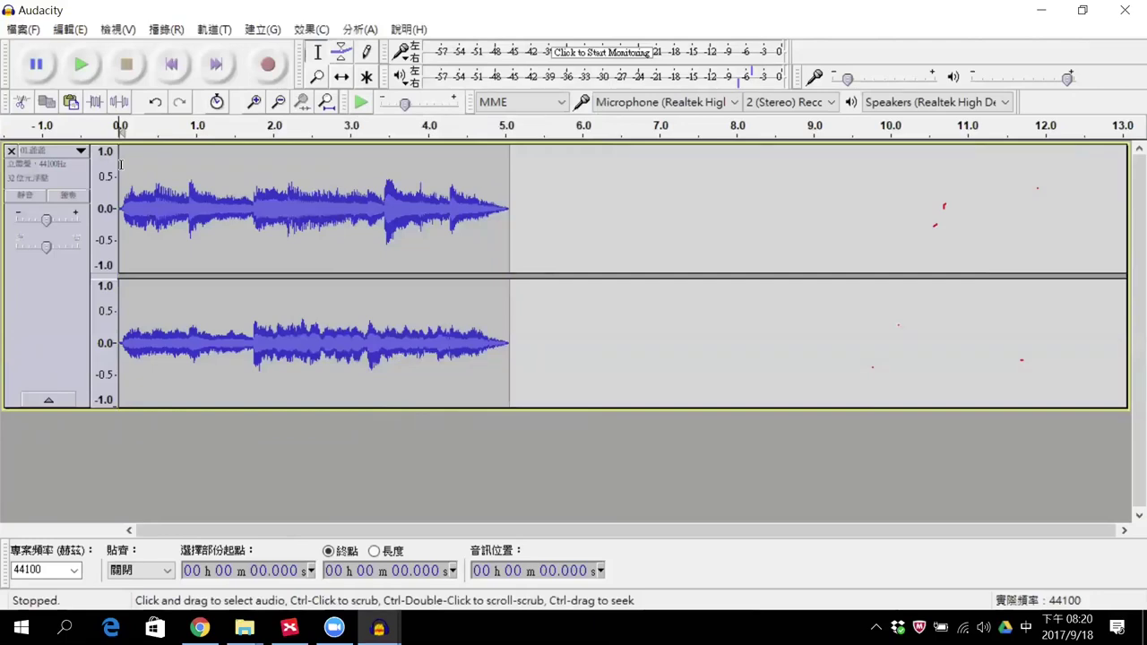
click(78, 57)
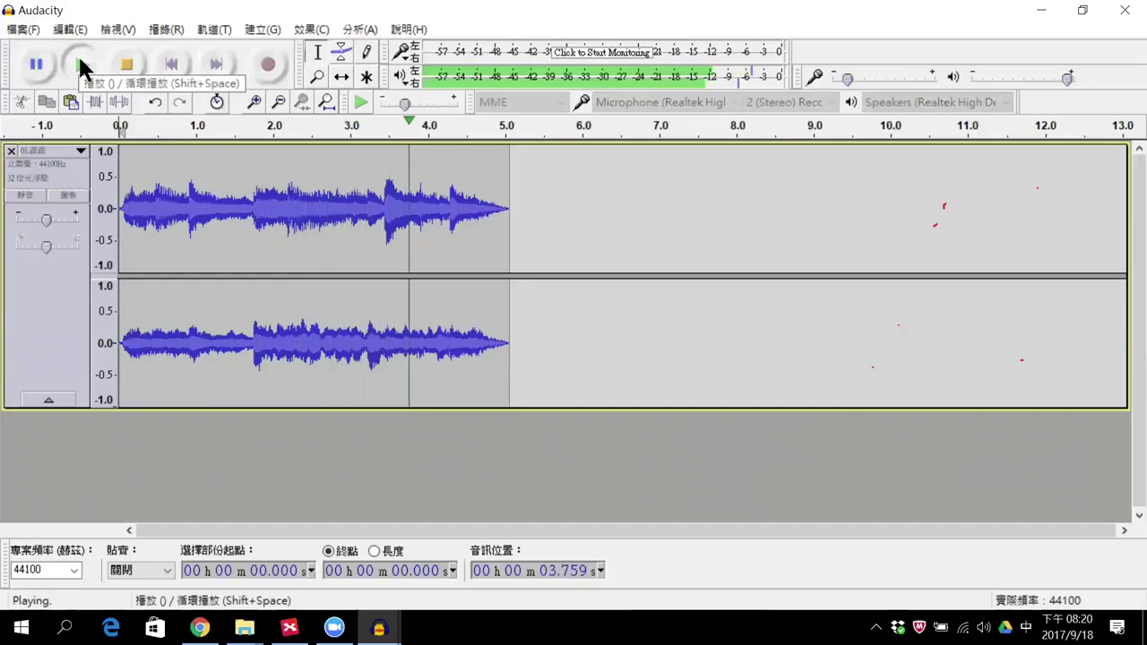
click(128, 56)
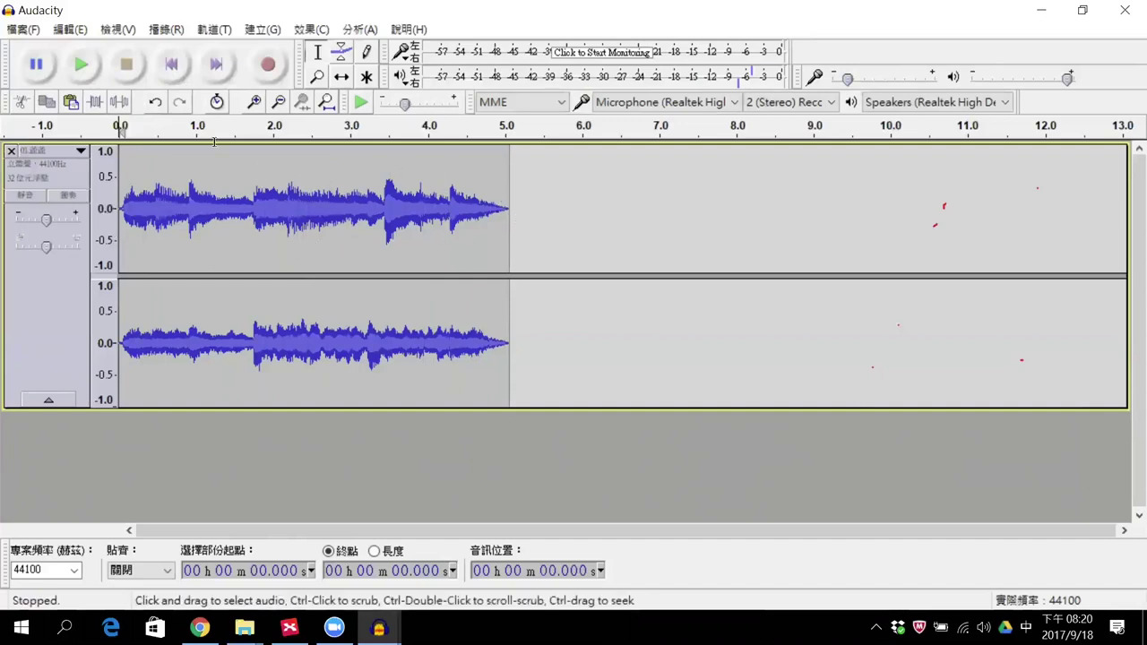
Step: Export the clip to the desktop as an MP3 file named 01, leaving the metadata fields empty
click(25, 30)
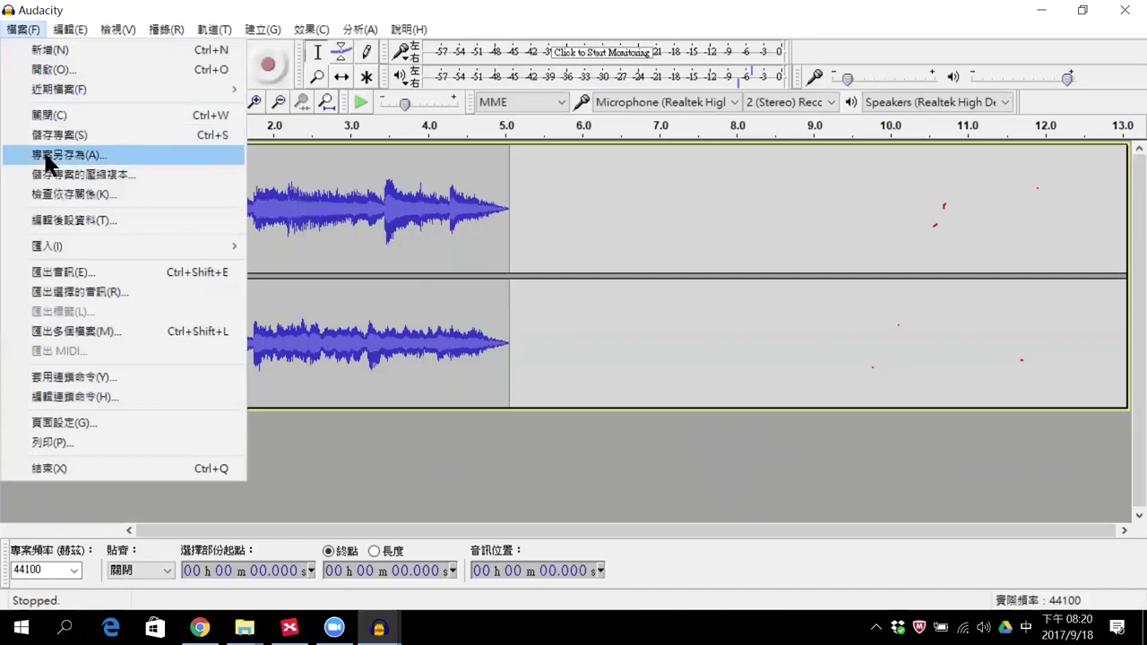
click(108, 273)
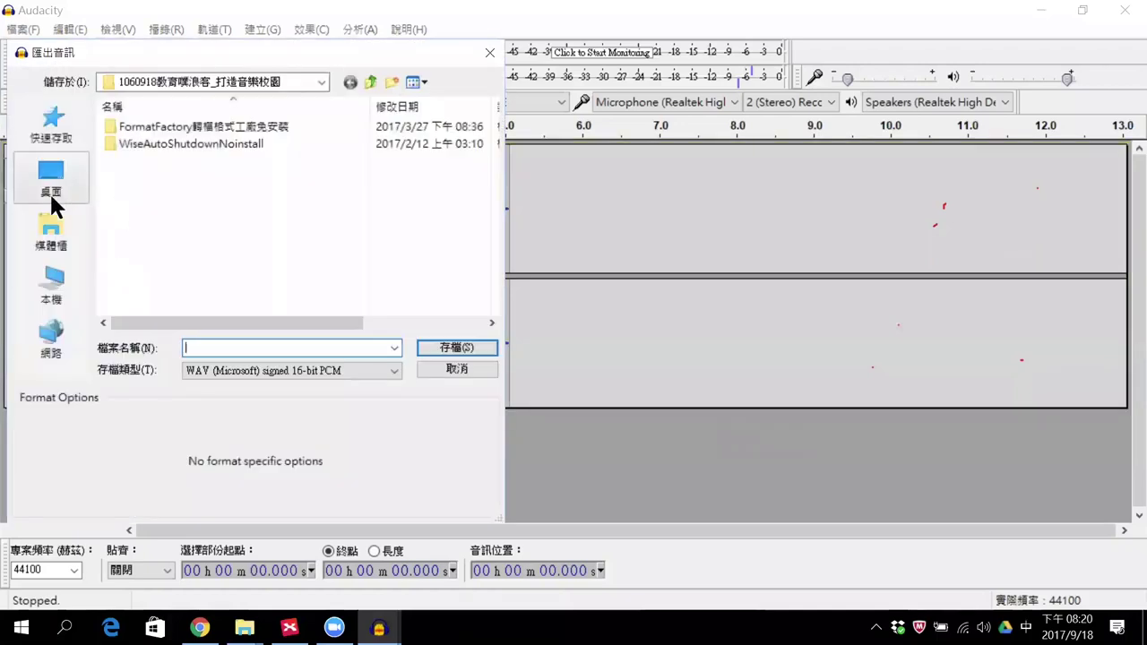
click(50, 188)
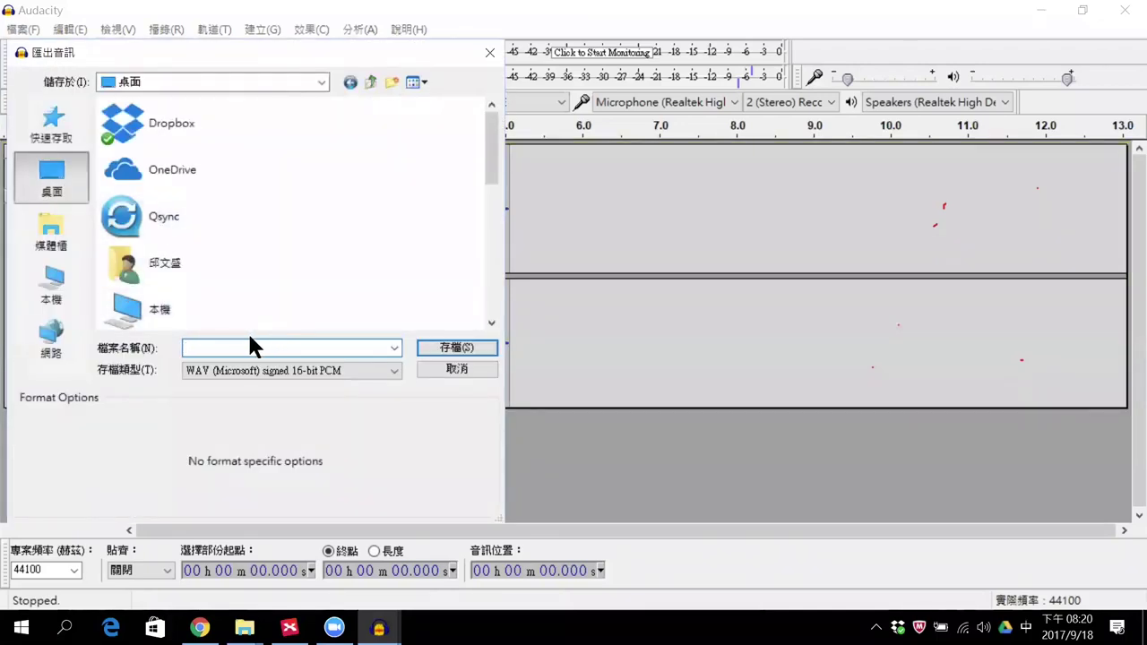
text(01)
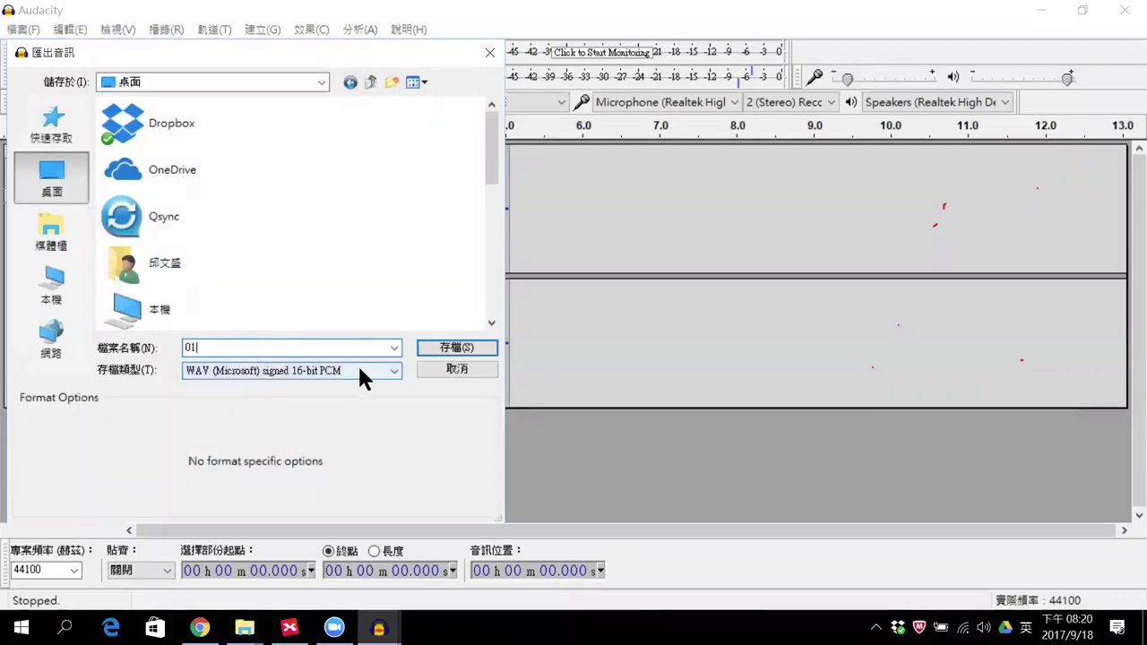
click(395, 367)
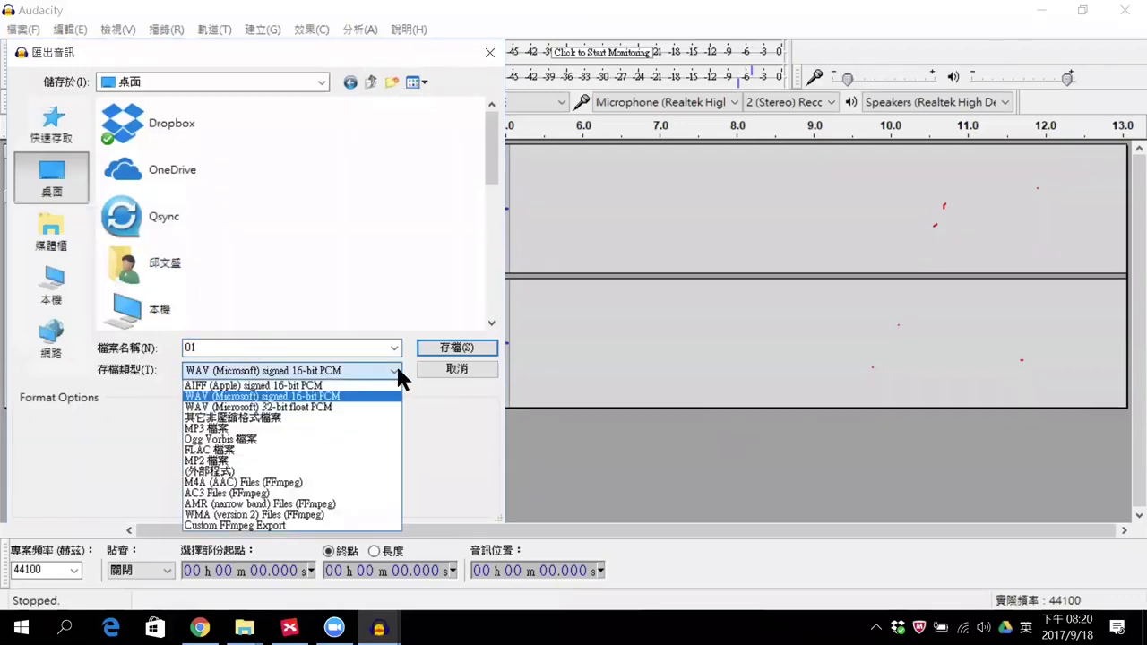
click(217, 429)
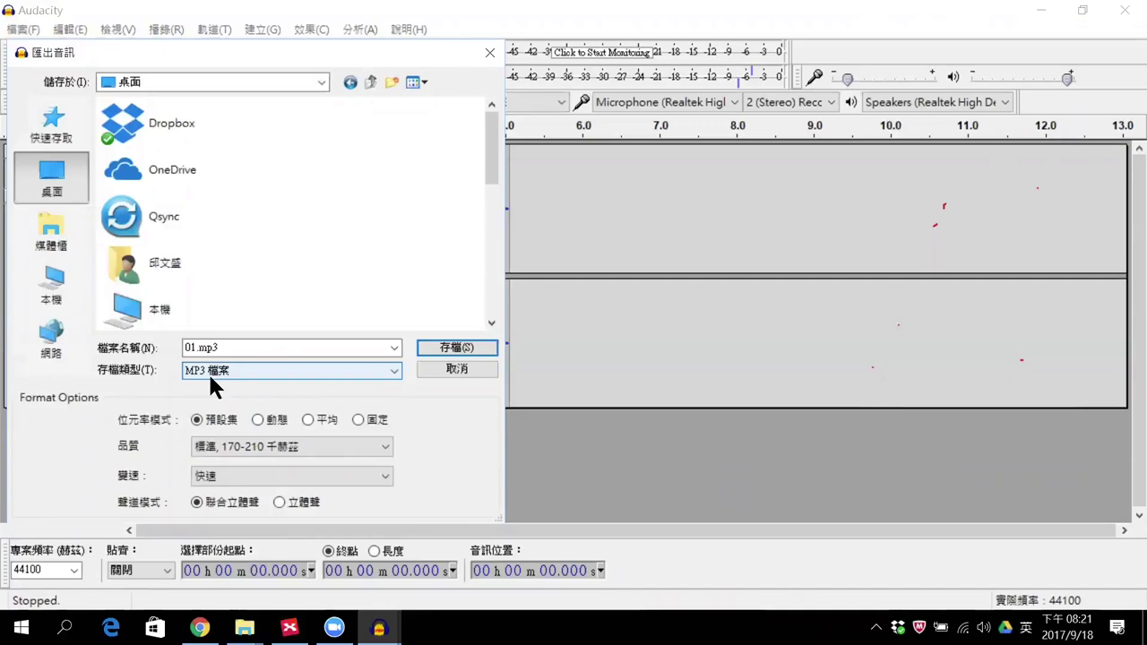
click(468, 347)
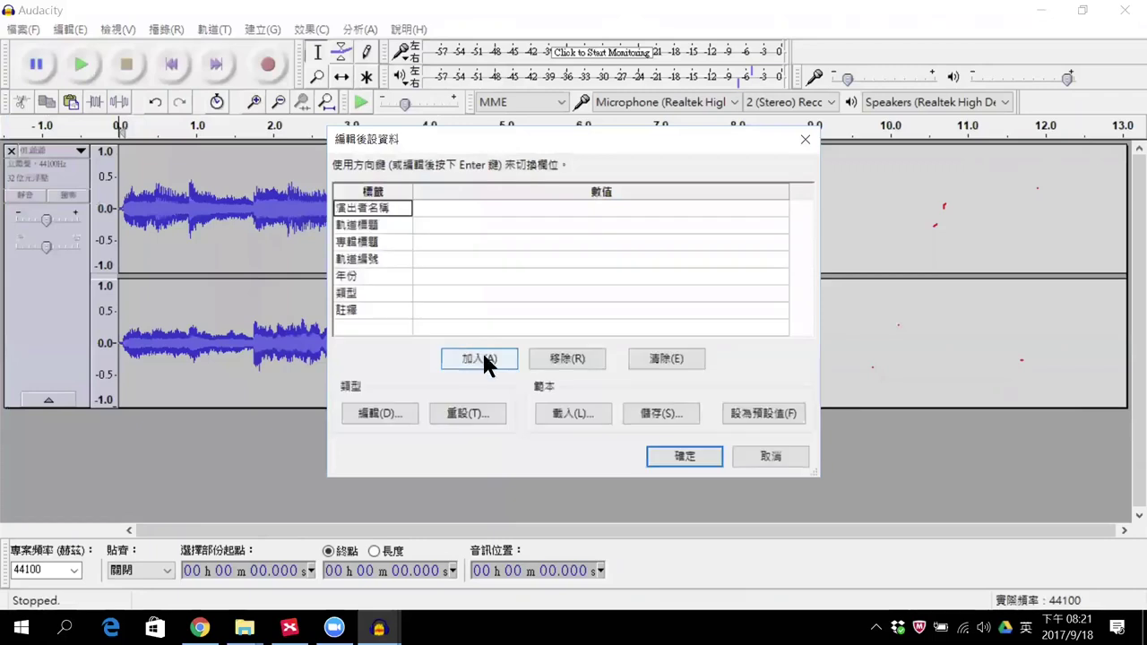
click(680, 453)
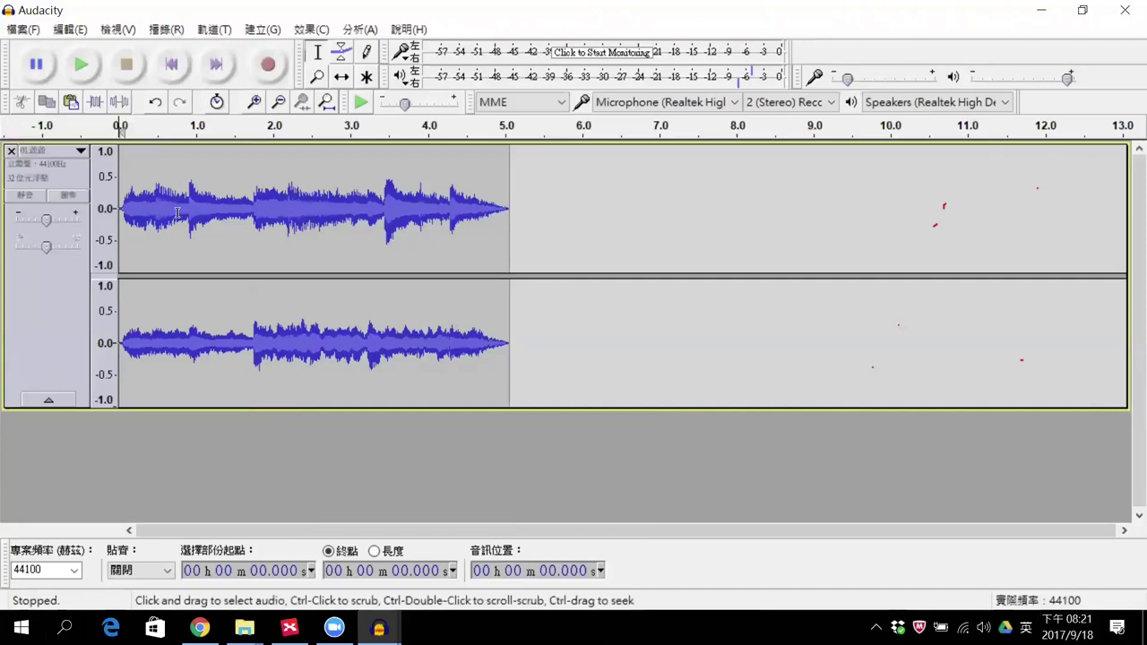
Step: Select the entire clip and amplify it by 2.8 dB, previewing the louder sound before applying the effect
drag(135, 207, 315, 225)
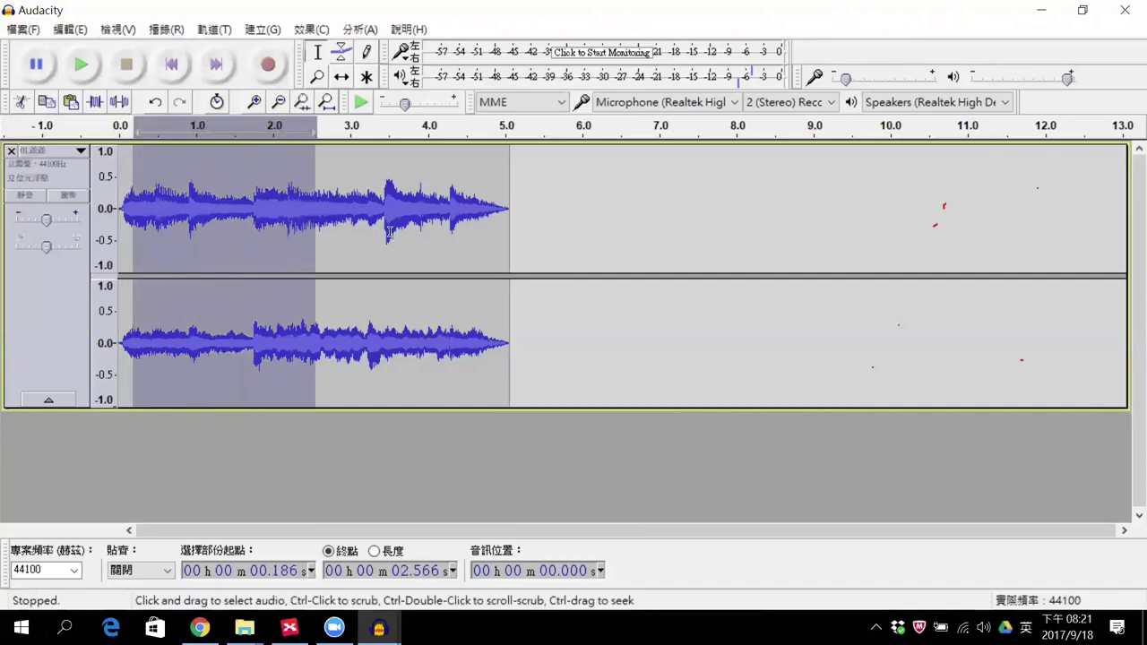
click(455, 243)
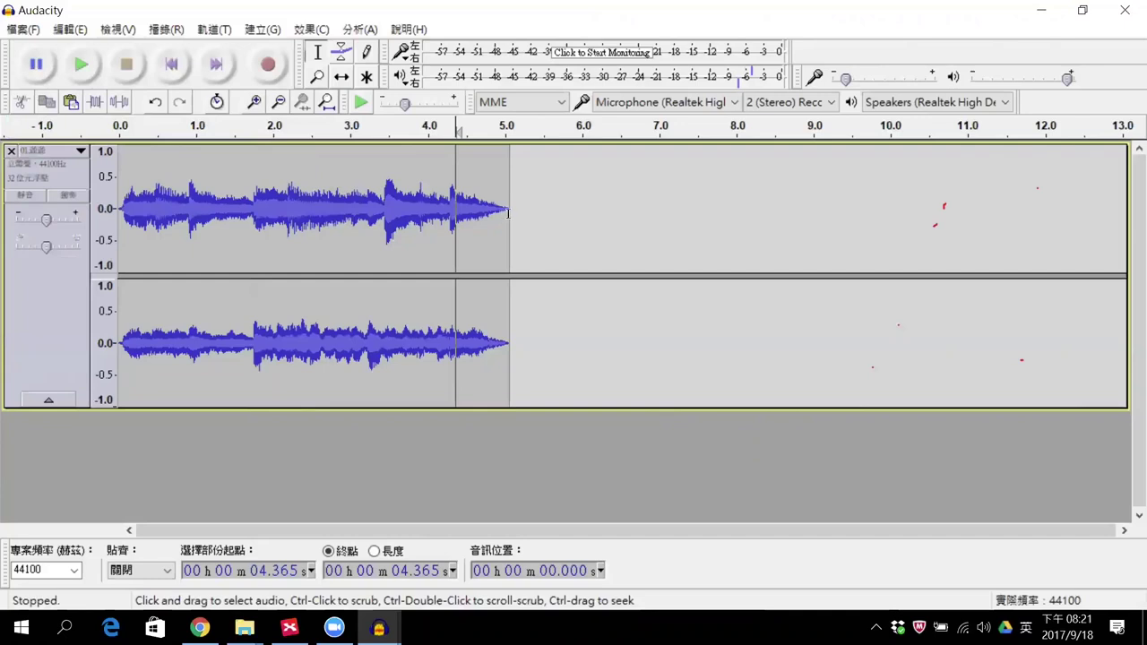
drag(507, 212, 116, 235)
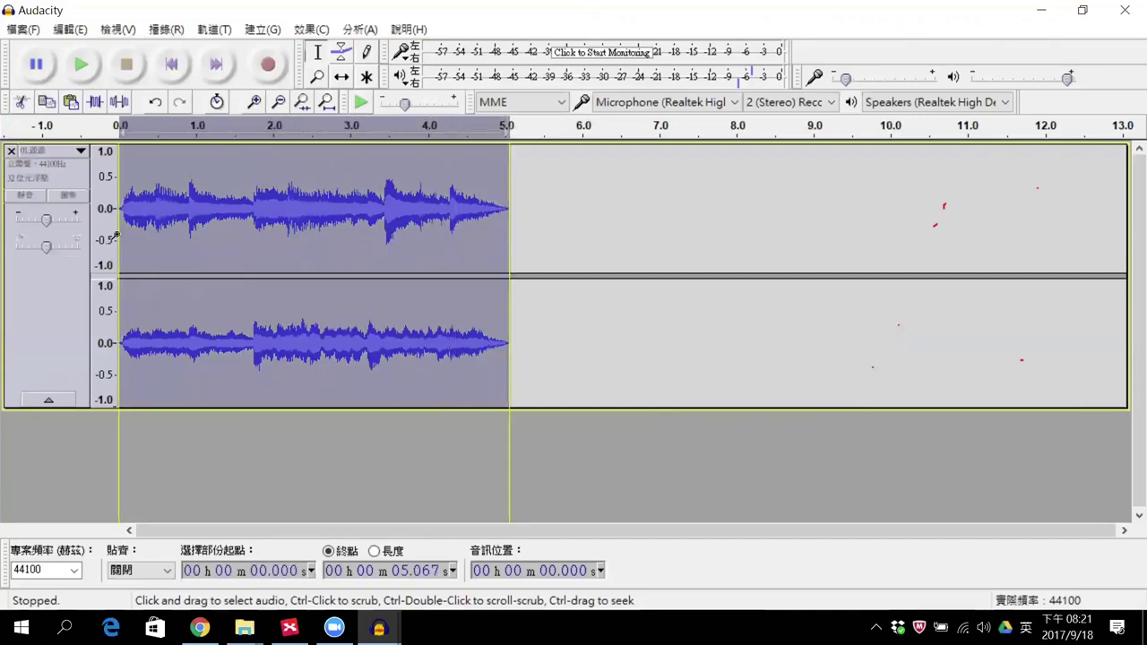
click(312, 29)
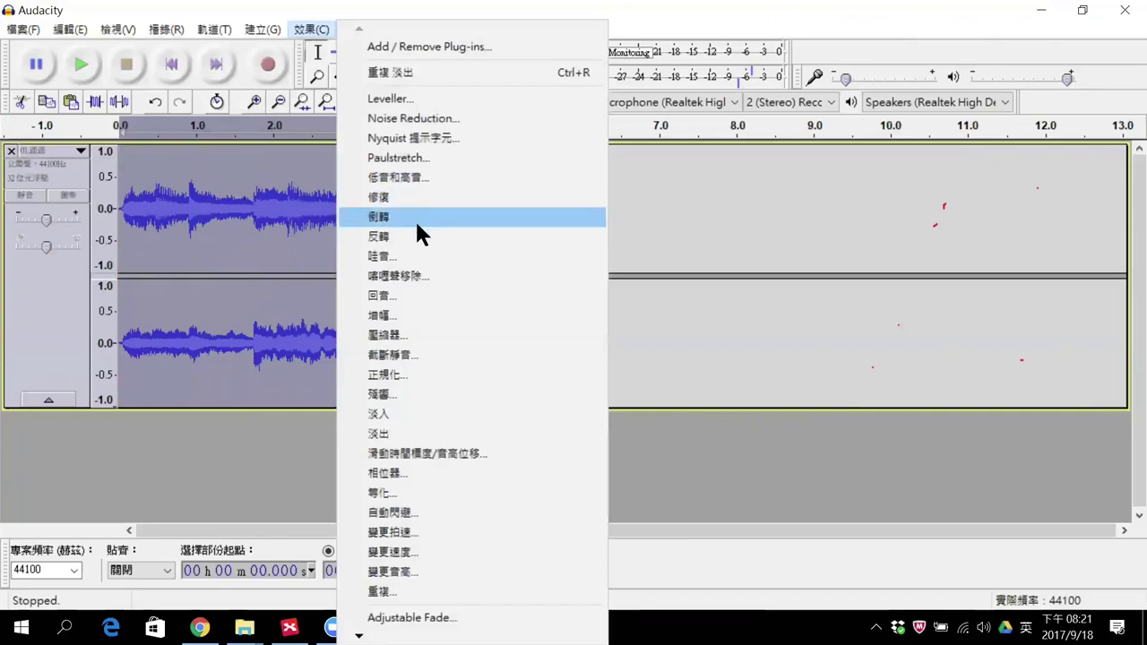
click(413, 316)
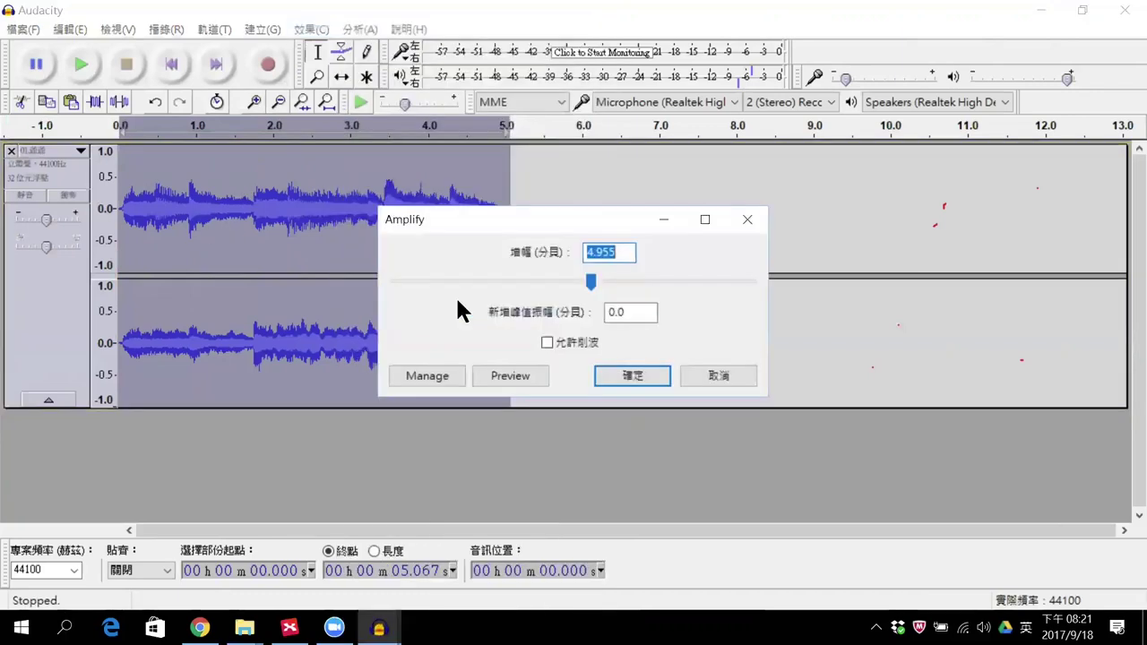
mouse_move(592, 281)
mouse_down()
mouse_move(567, 279)
mouse_move(580, 280)
mouse_up()
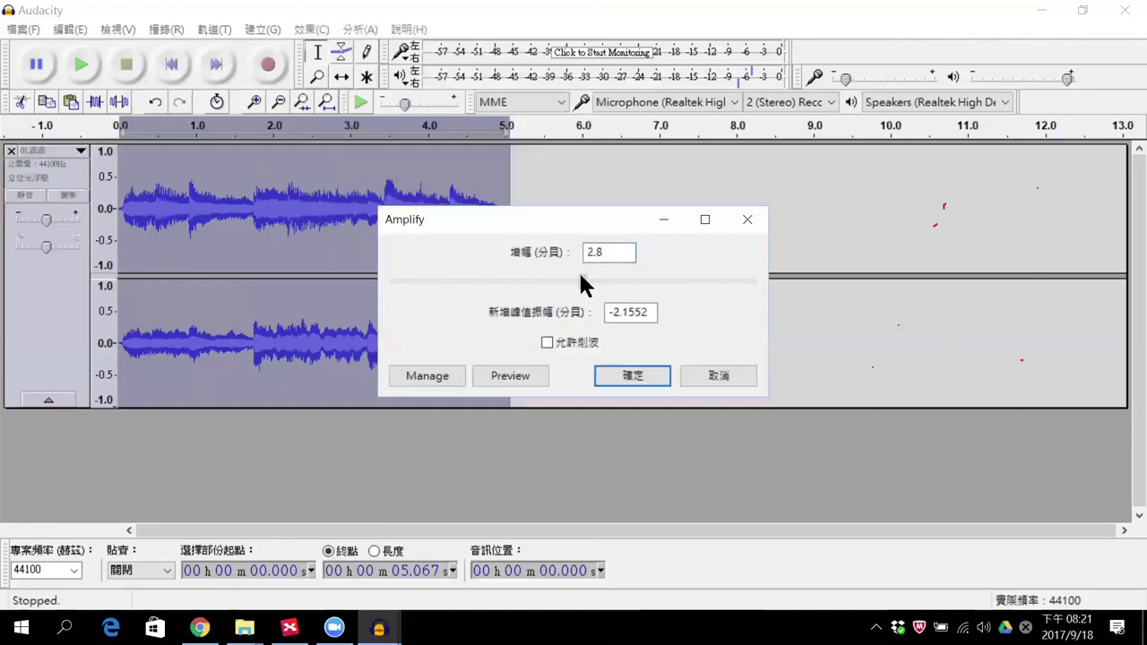
click(518, 380)
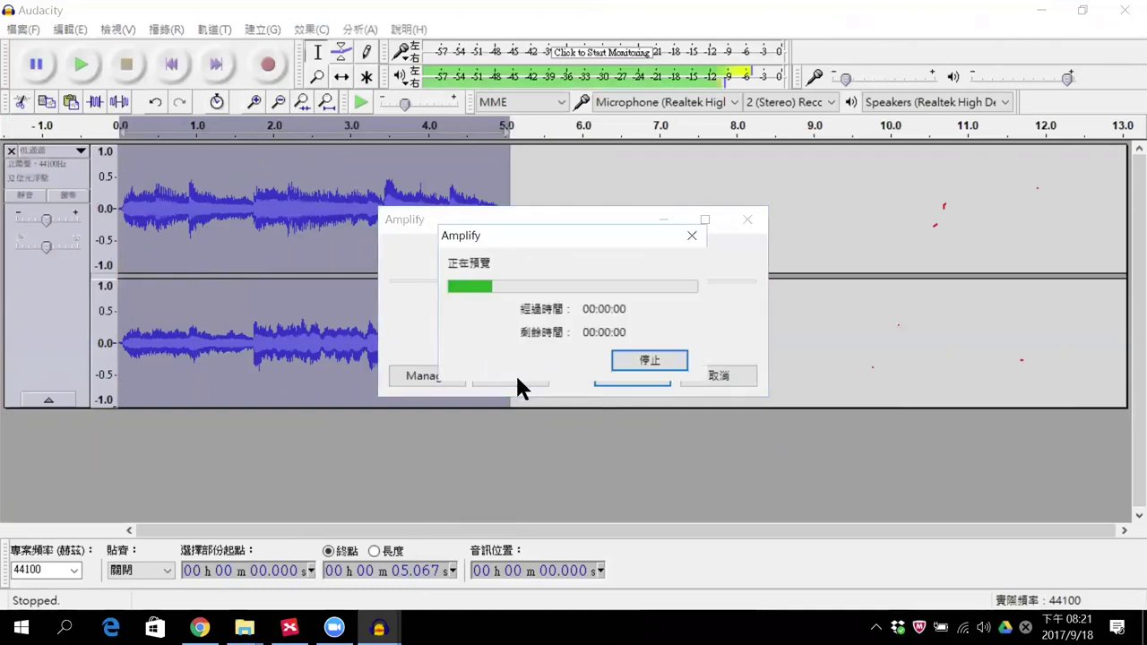
click(668, 360)
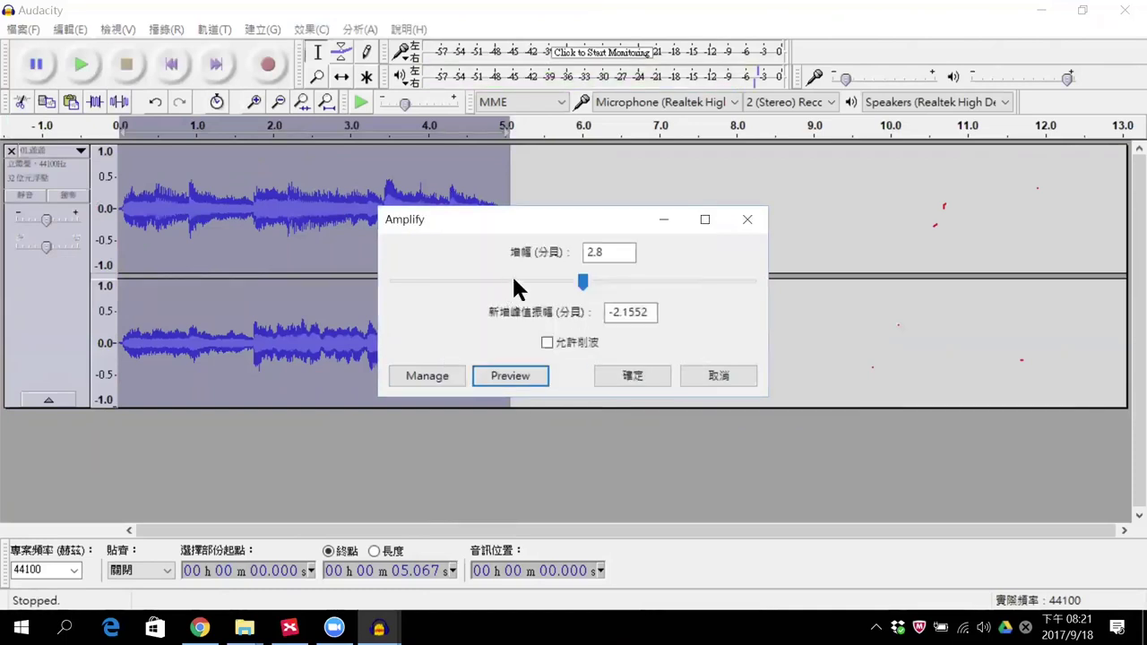
click(629, 375)
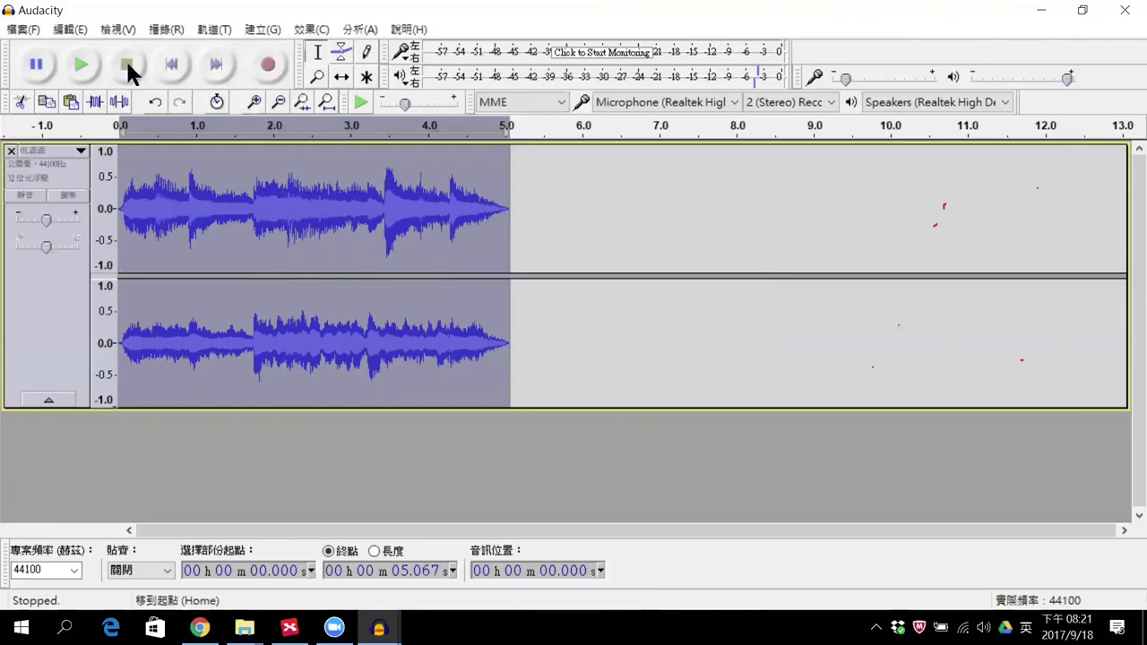
Step: Undo the previous amplification and amplify the entire clip by 4.955 dB instead, with a new peak amplitude of 0.0 dB
click(152, 101)
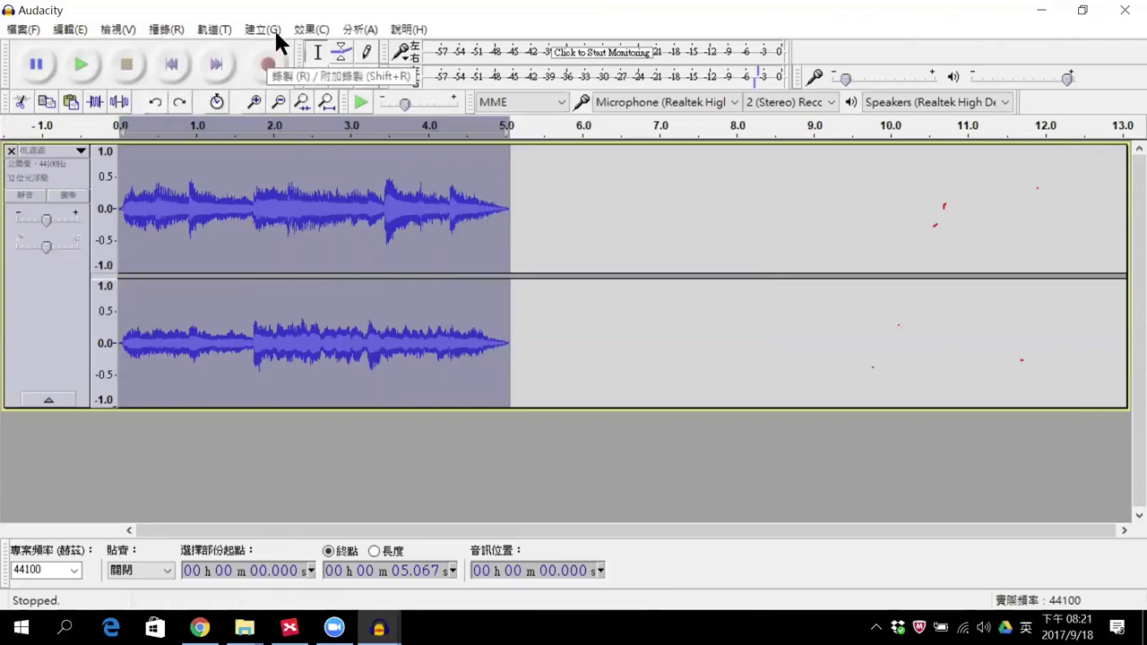
click(309, 30)
click(387, 314)
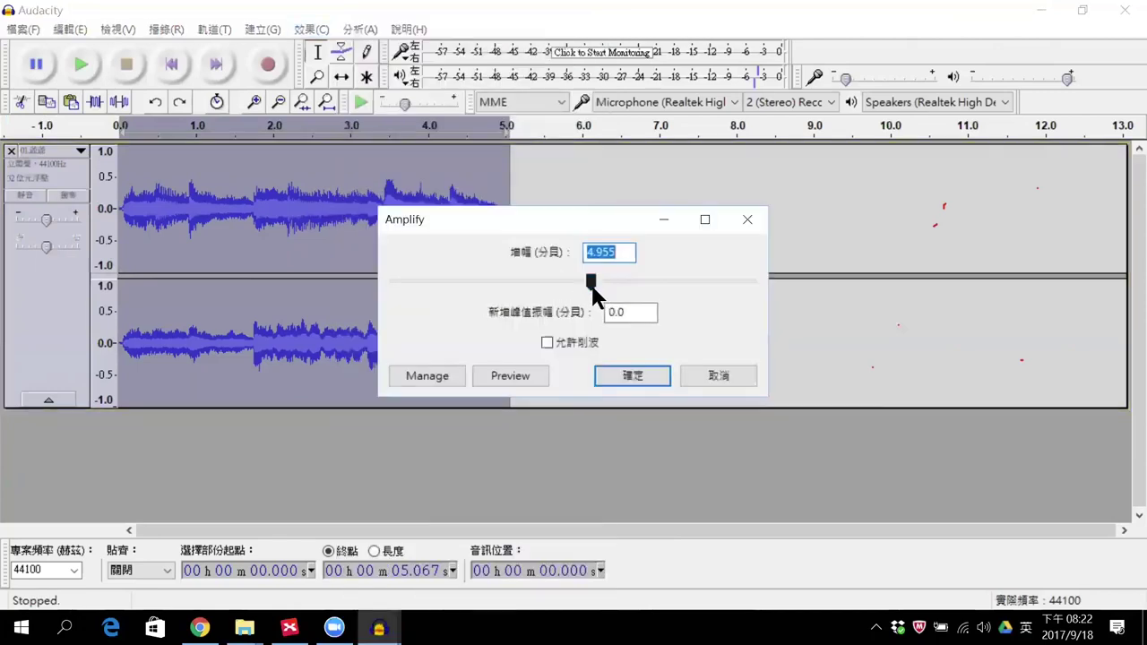
click(625, 374)
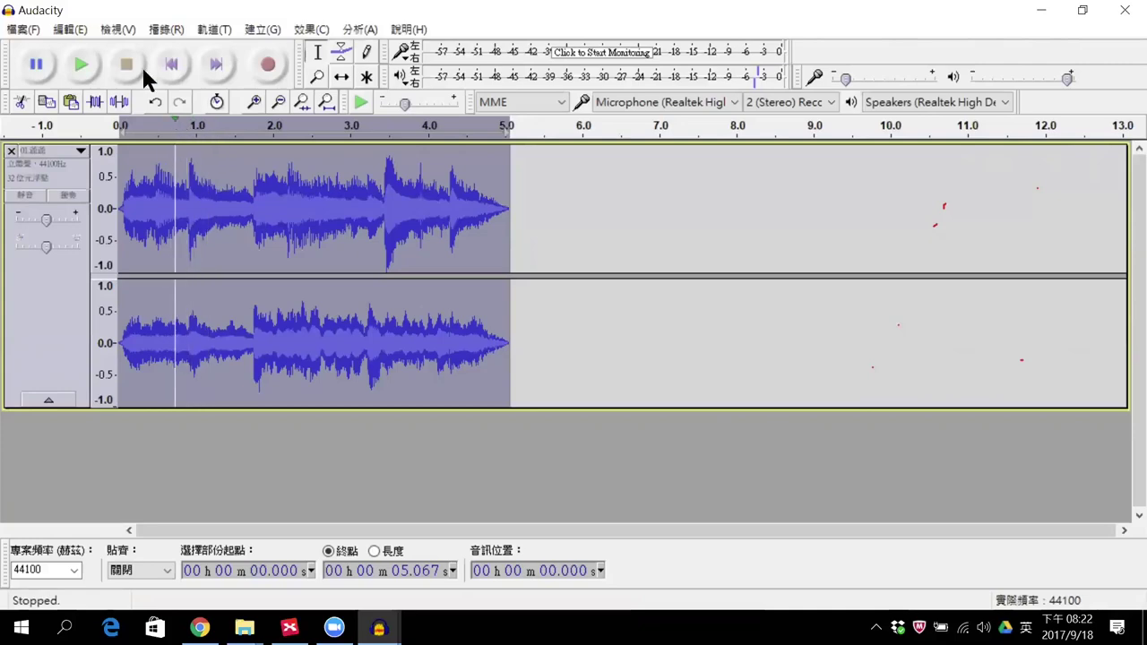
Step: Export the amplified clip to the desktop as an MP3, replacing the existing 01.mp3 and leaving the metadata fields empty
click(34, 30)
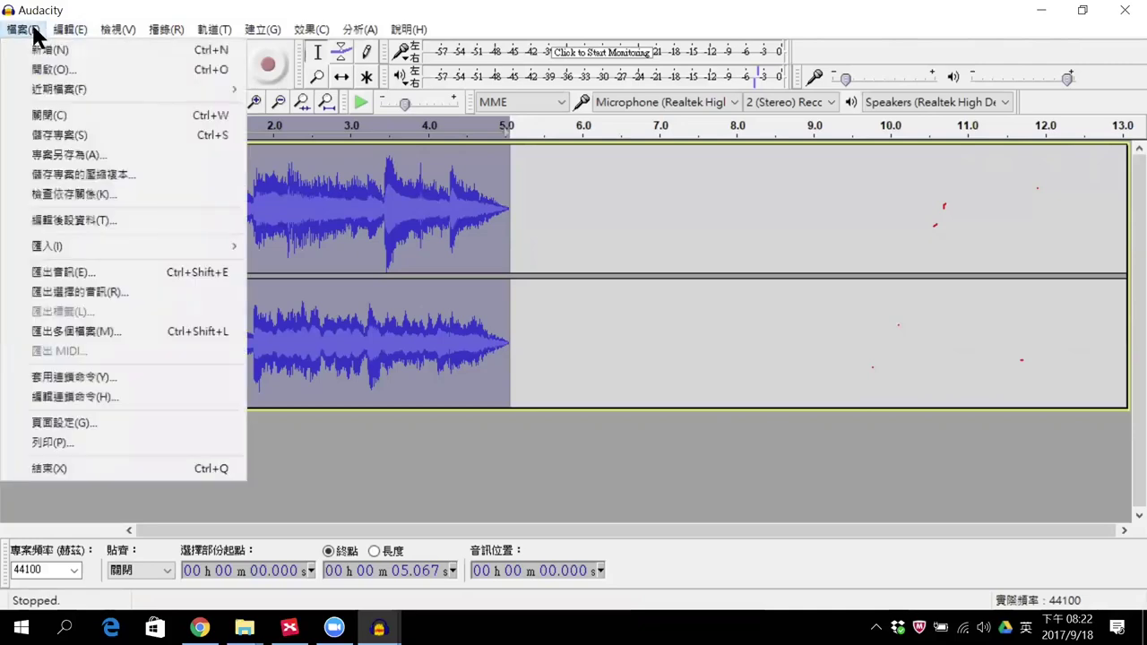
click(42, 269)
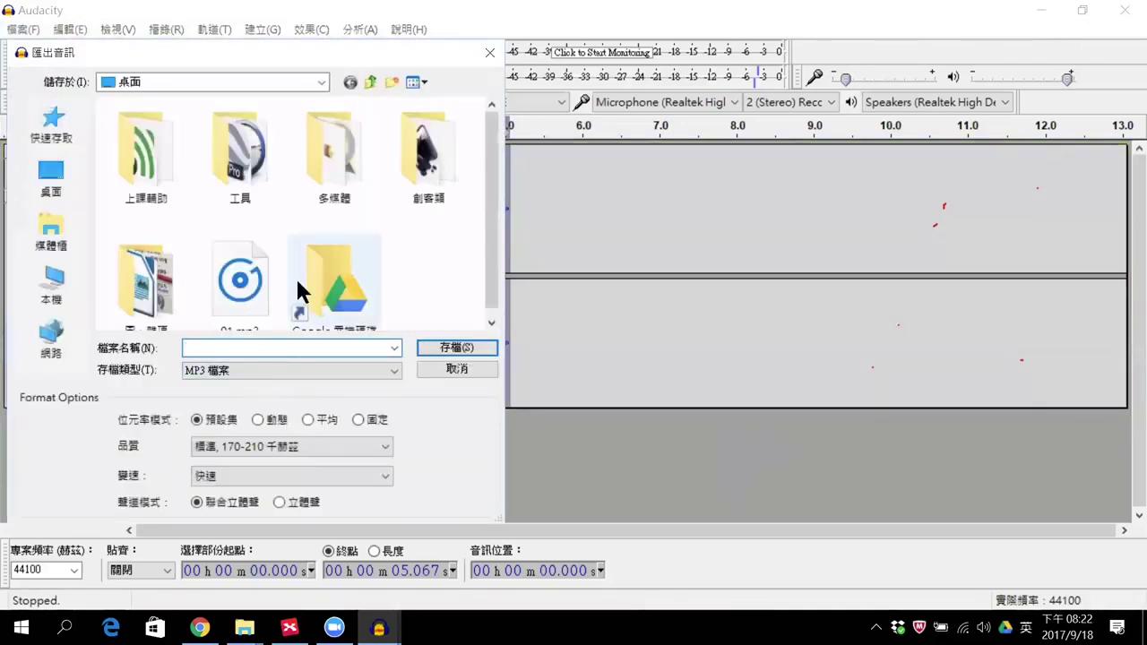
click(51, 179)
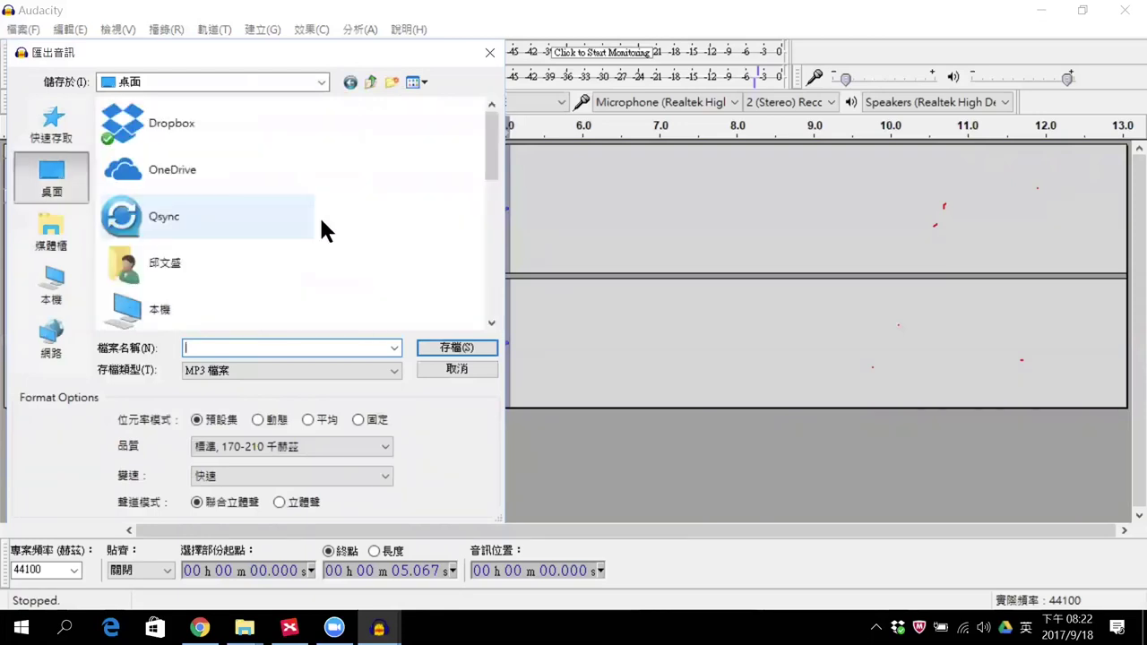
drag(493, 170, 487, 308)
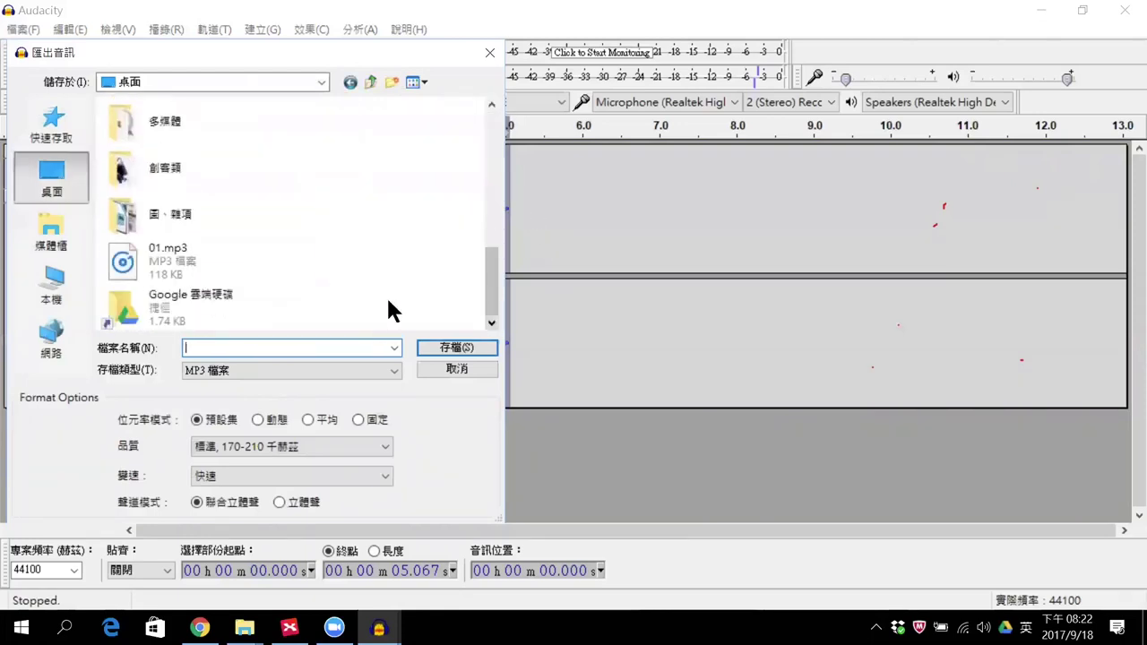
click(225, 262)
click(440, 344)
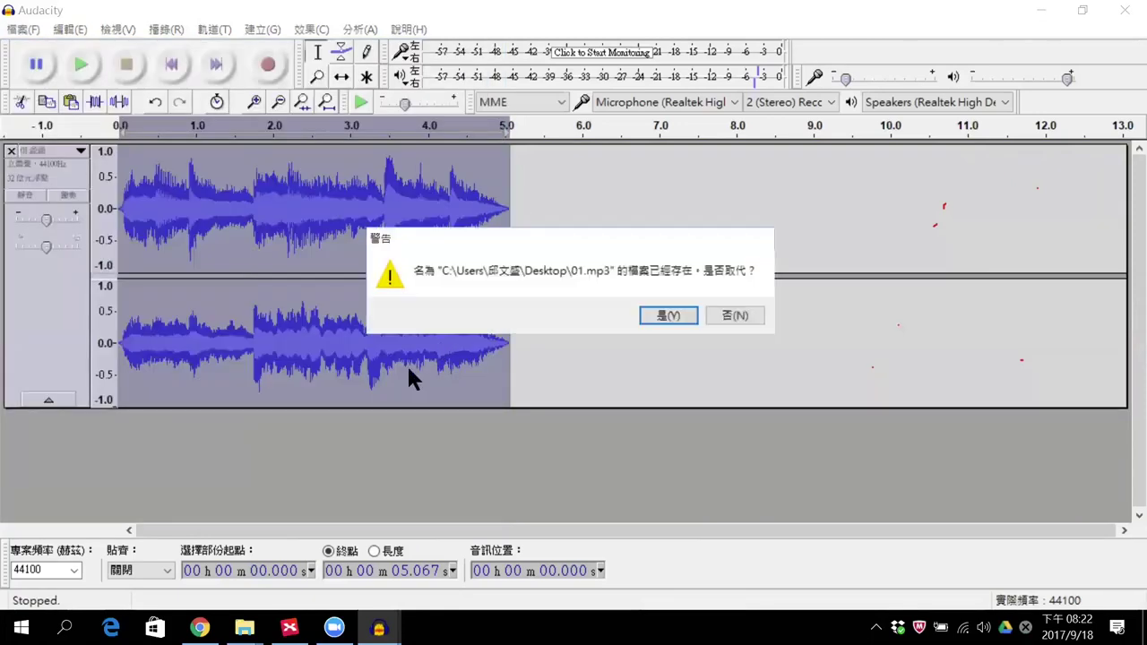
click(659, 317)
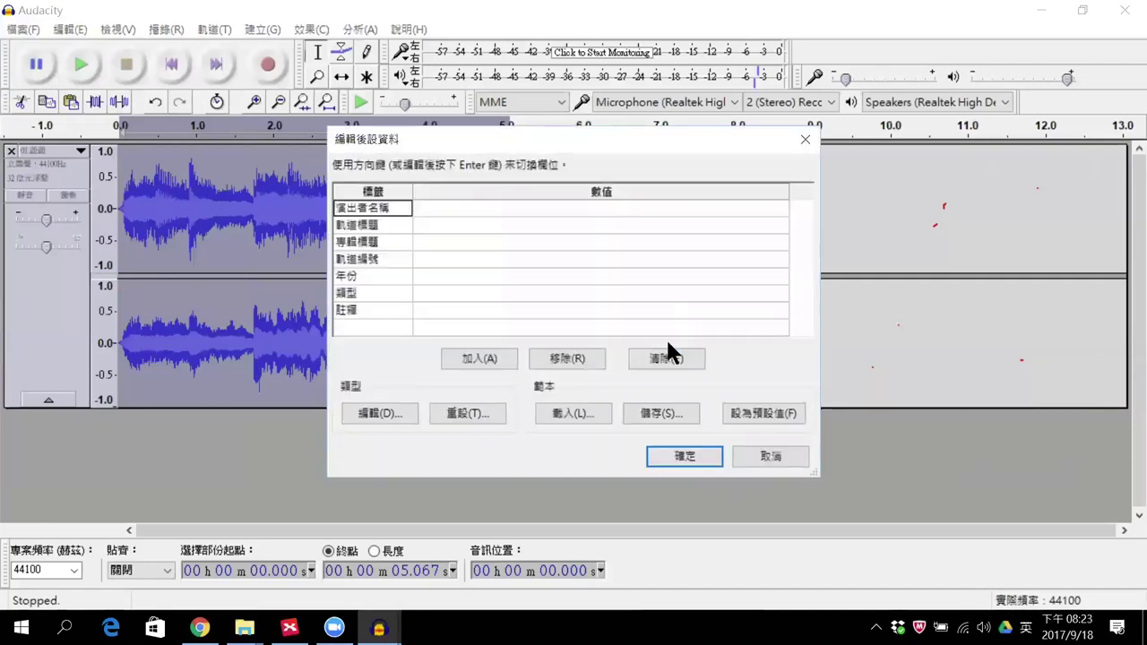
click(699, 455)
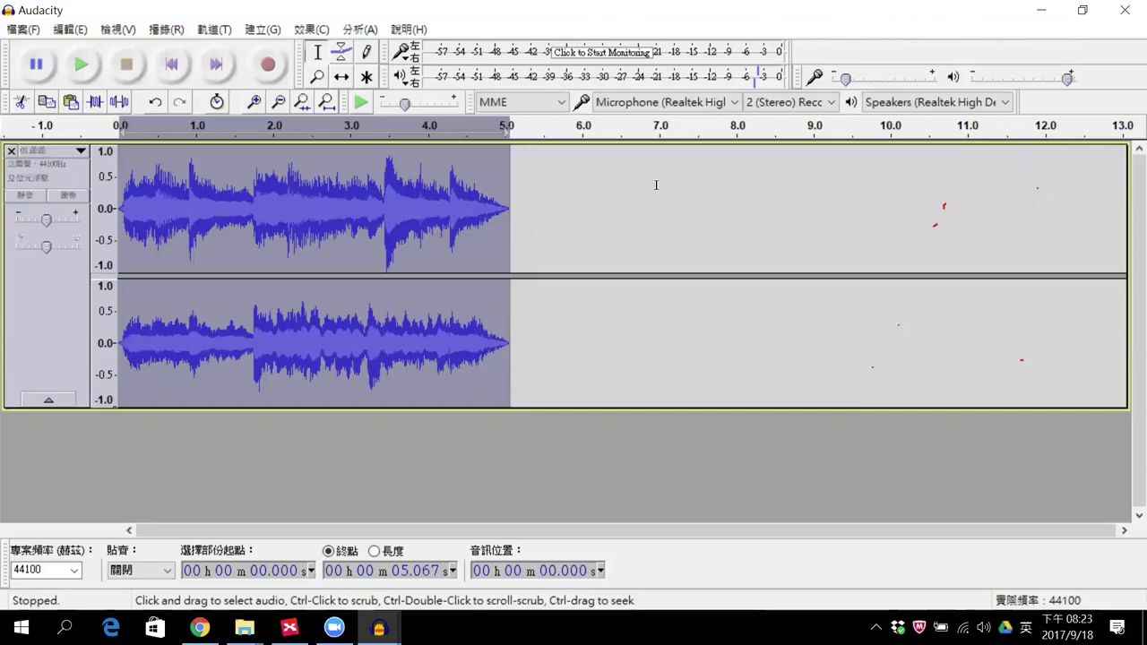
Step: Return to the original song's project and place the cursor at the very end of the track, at 3 min 42.981 s
click(1040, 11)
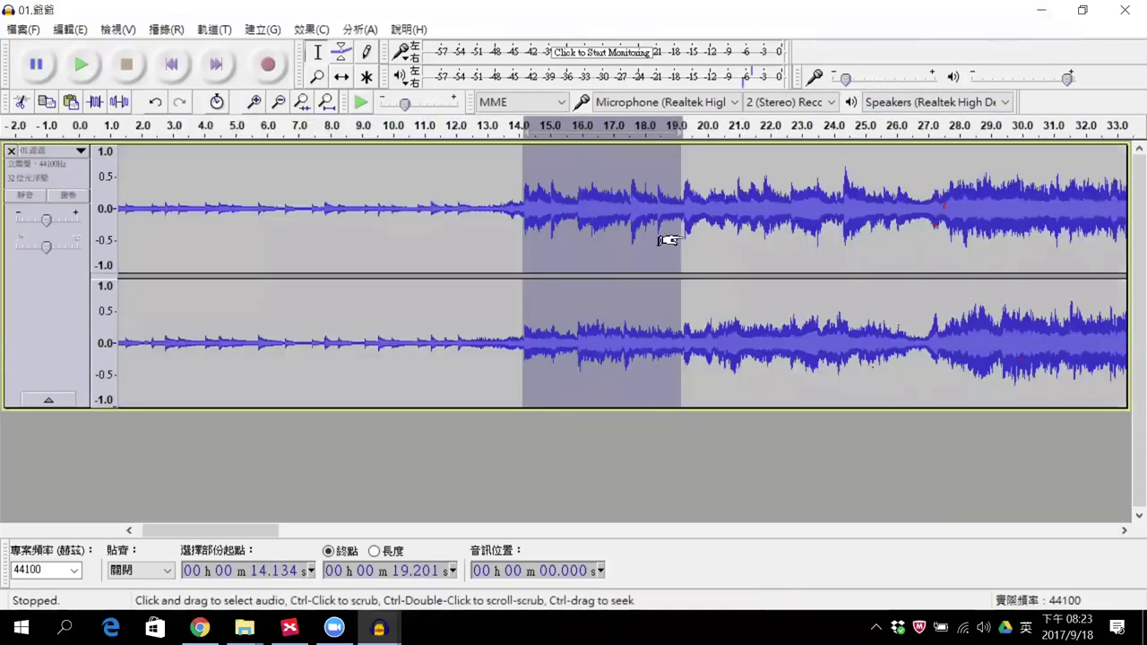
click(693, 224)
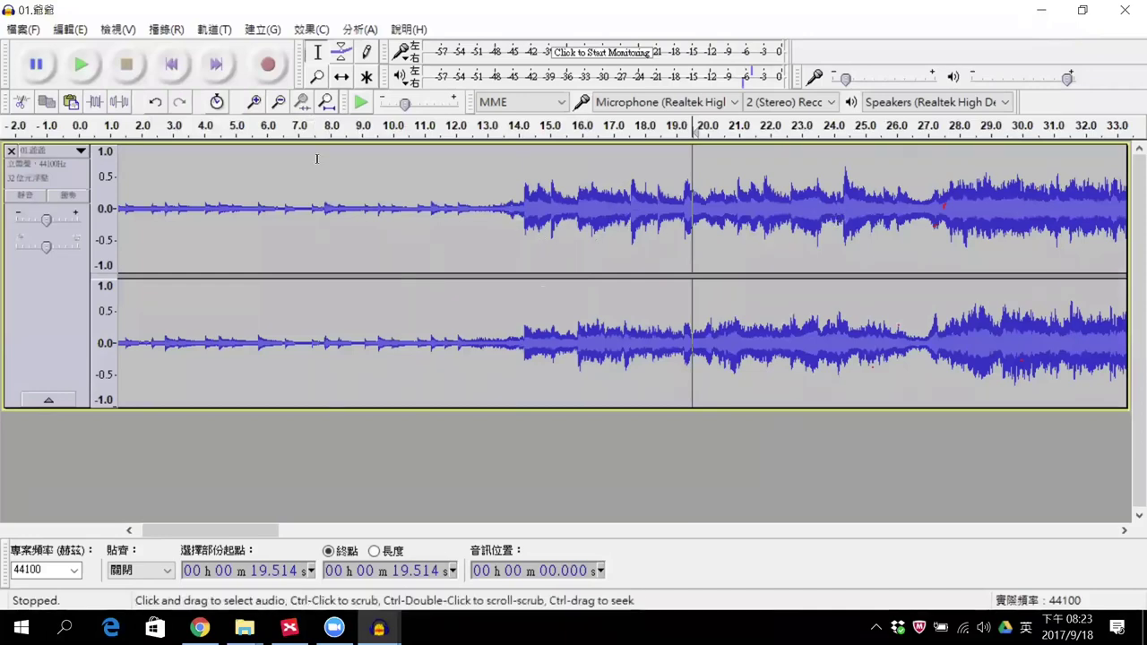
click(318, 78)
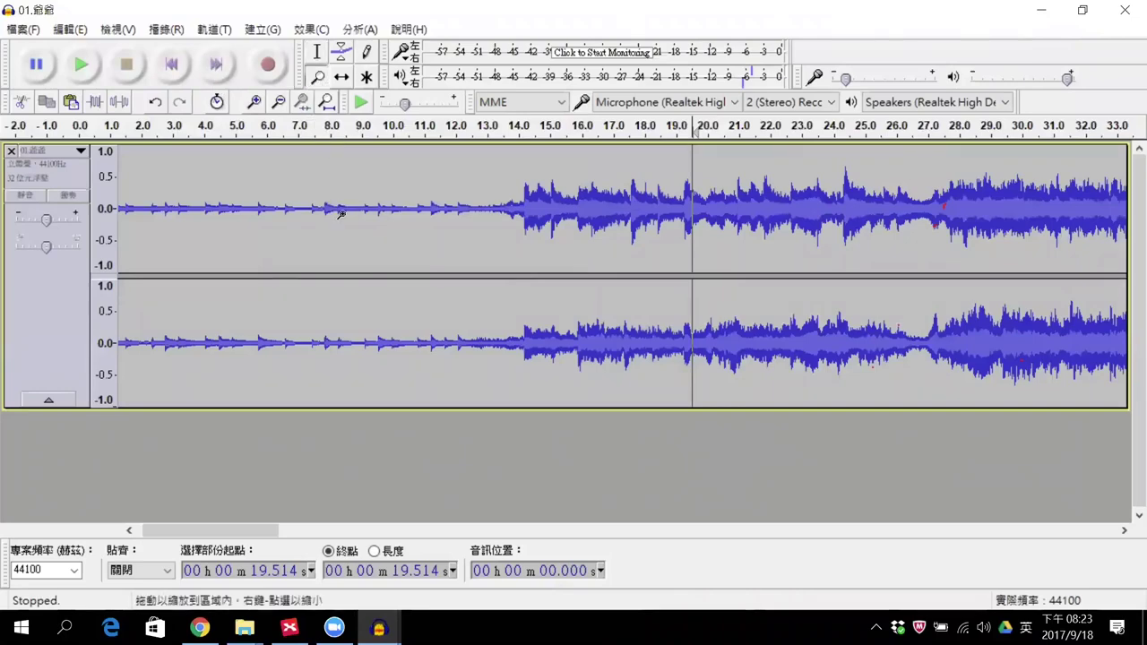
right_click(341, 212)
right_click(344, 212)
right_click(345, 212)
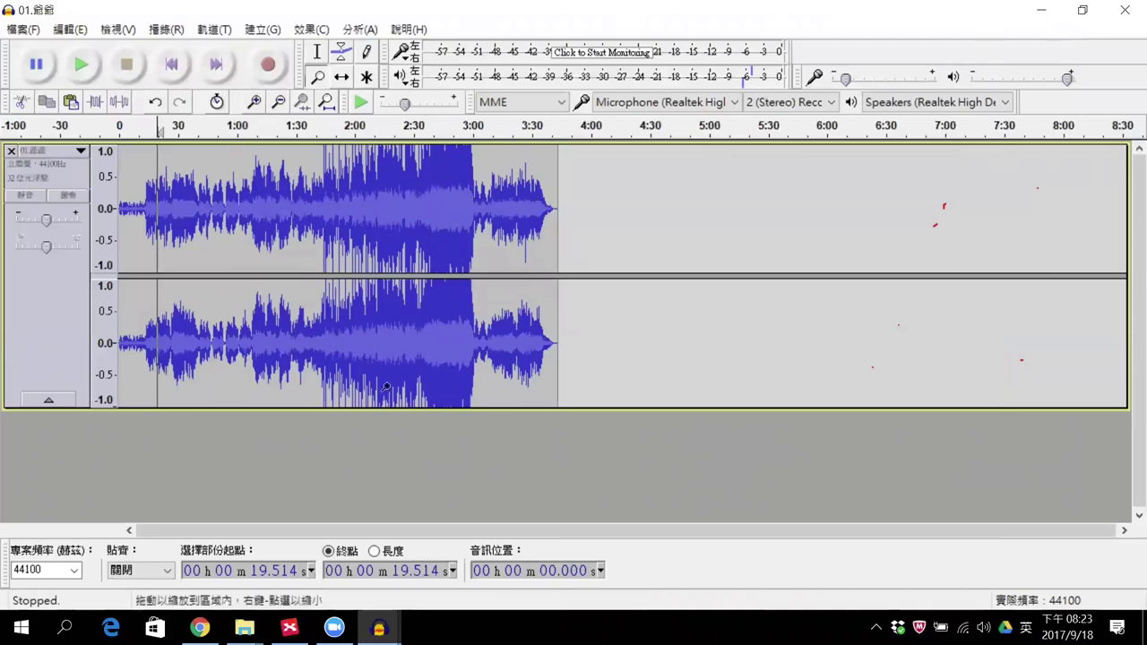
click(316, 51)
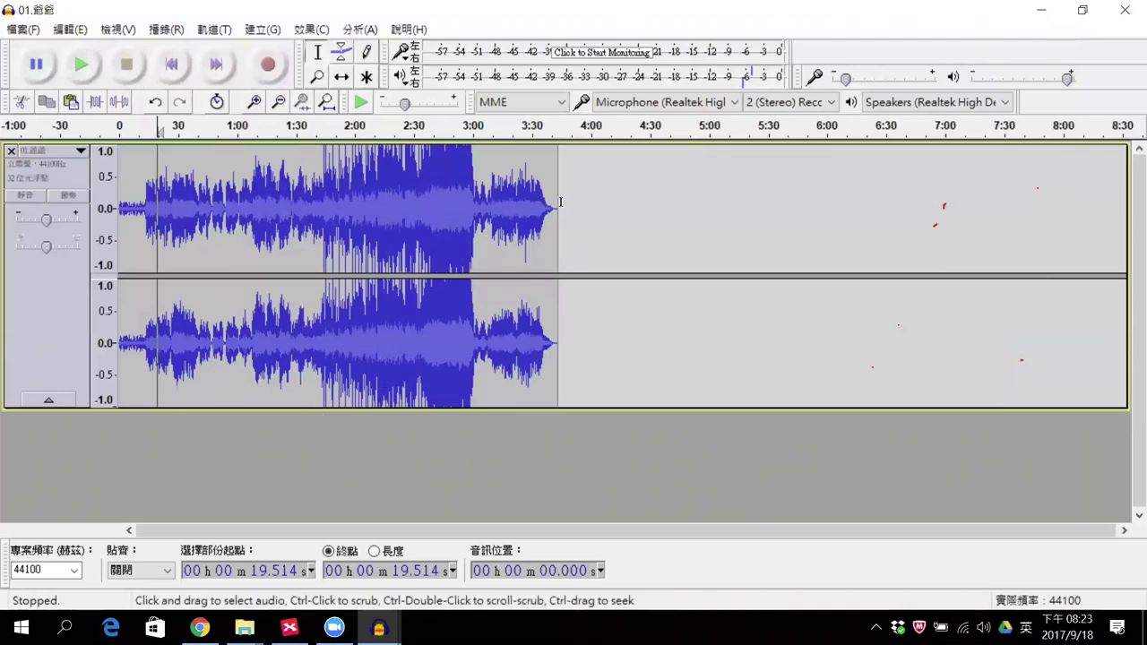
click(559, 157)
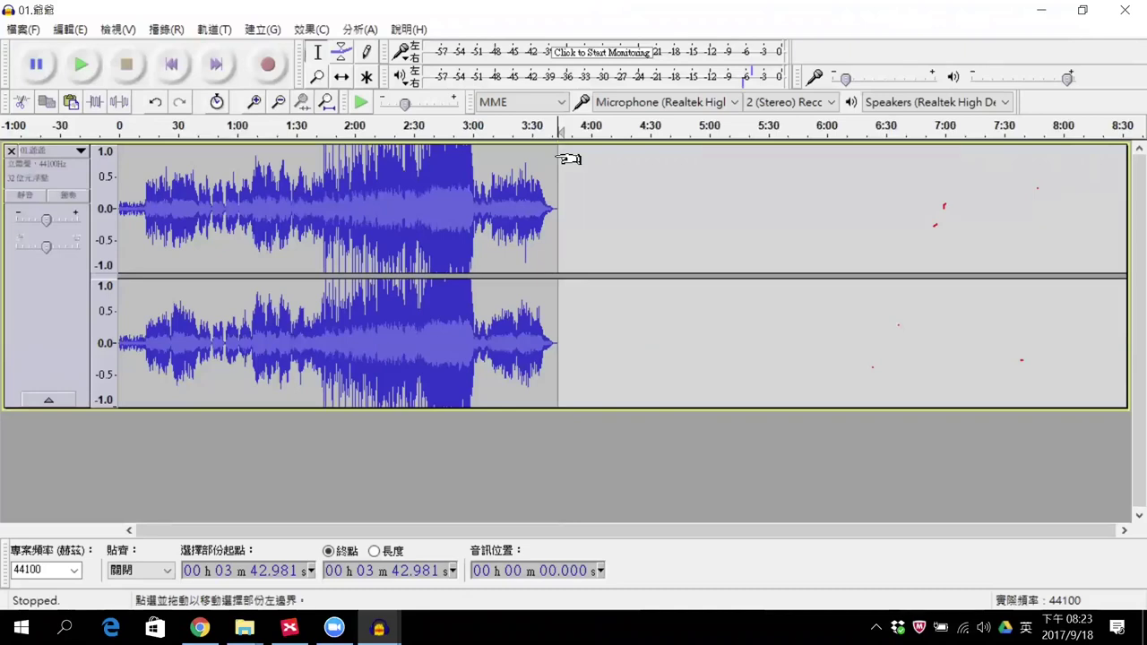
click(24, 30)
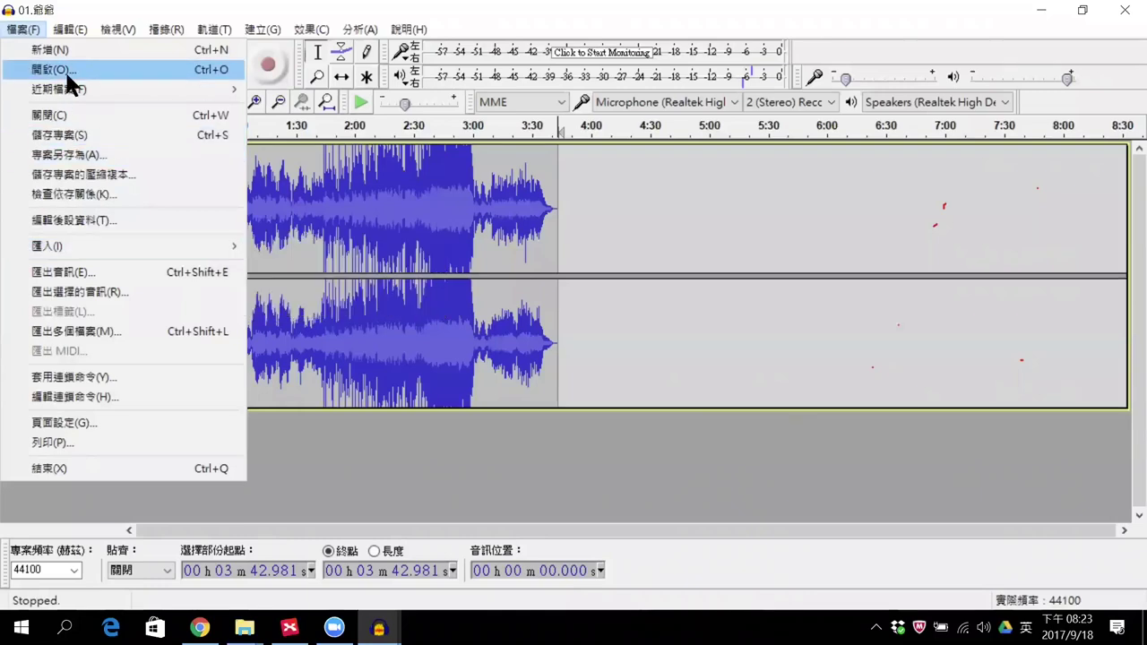
mouse_move(58, 254)
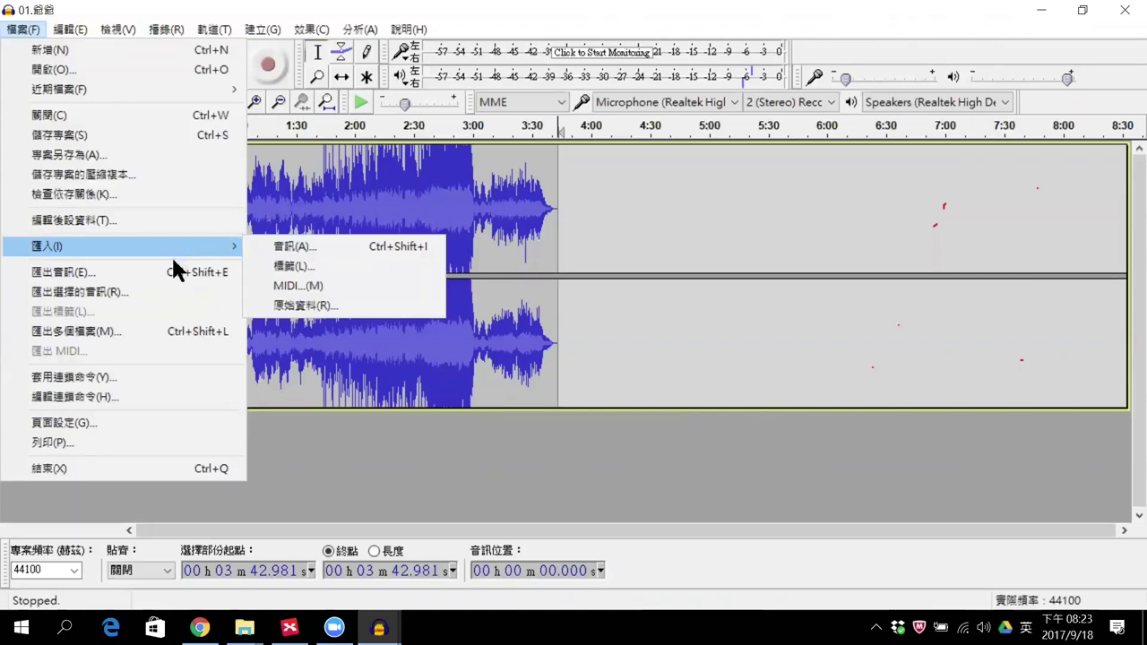
click(421, 456)
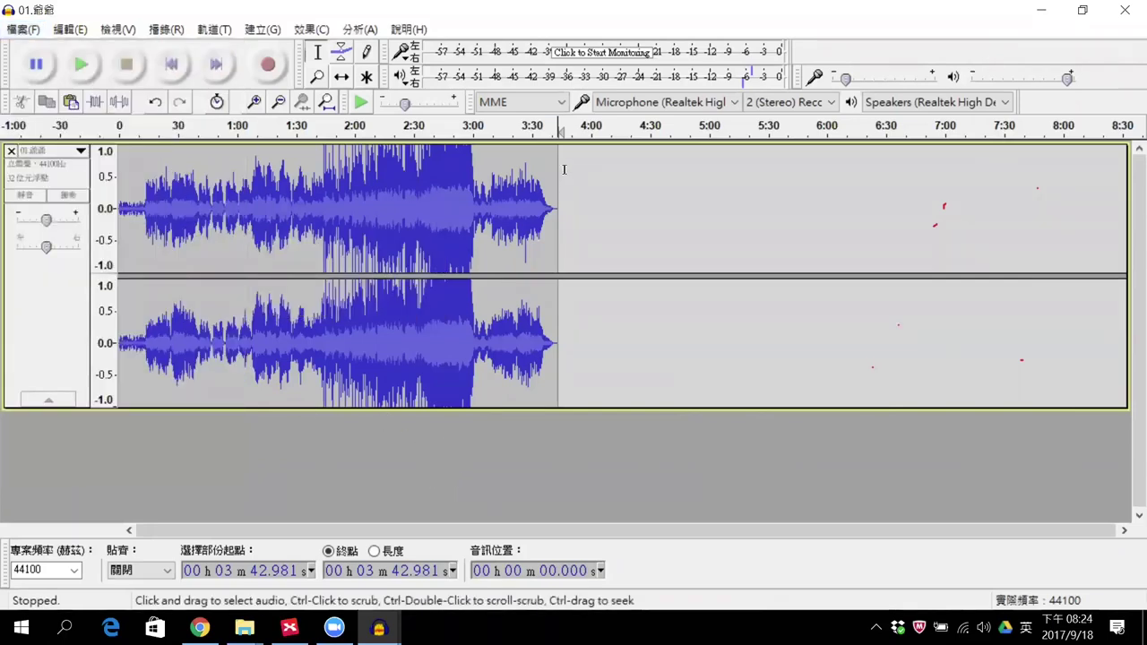
Step: Select the entire song, from 0 to 3 min 42.981 s, and copy it
drag(554, 167, 119, 193)
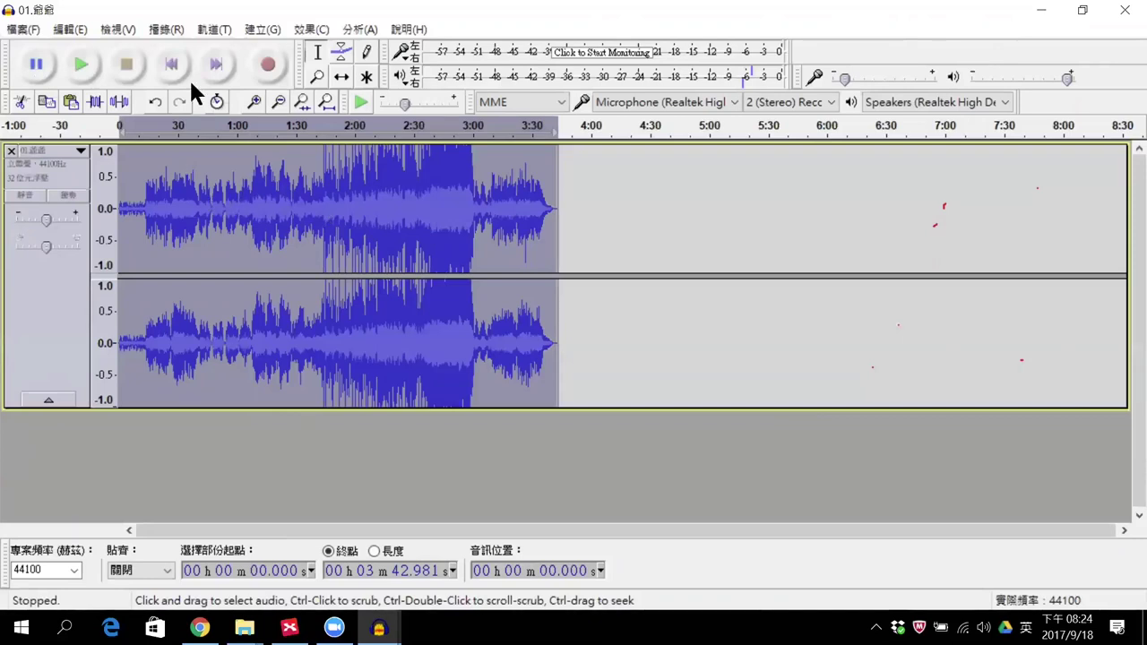
click(70, 28)
click(92, 133)
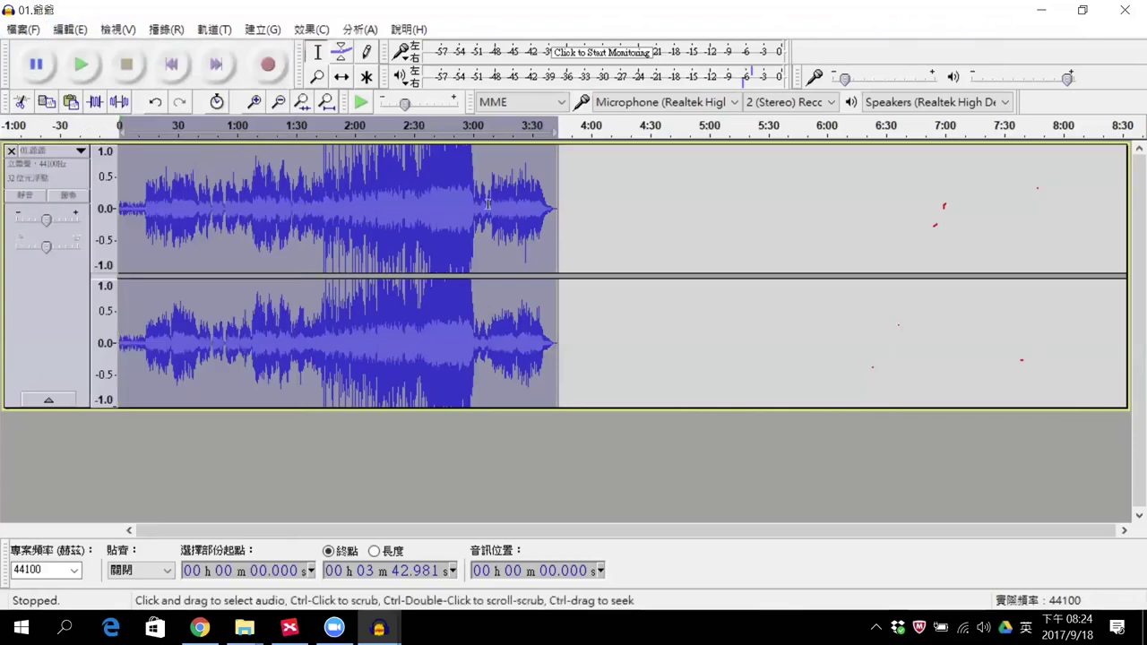
Step: Paste the copied song directly after the original's end, at 3 min 42.981 s, and clear the selection
click(582, 174)
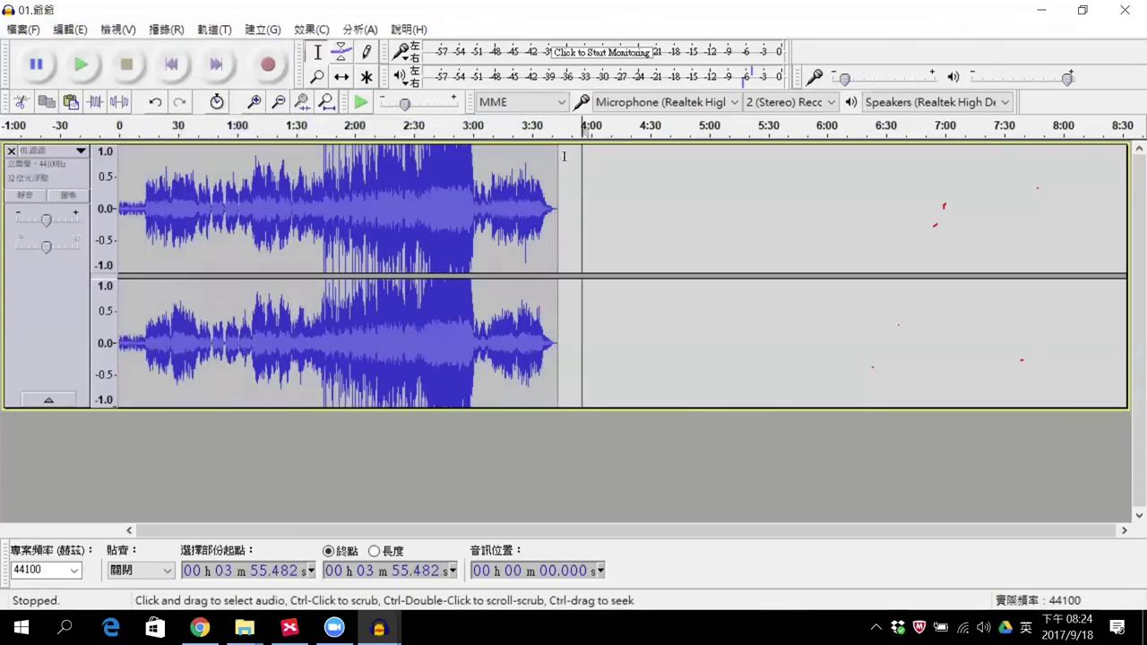
click(558, 150)
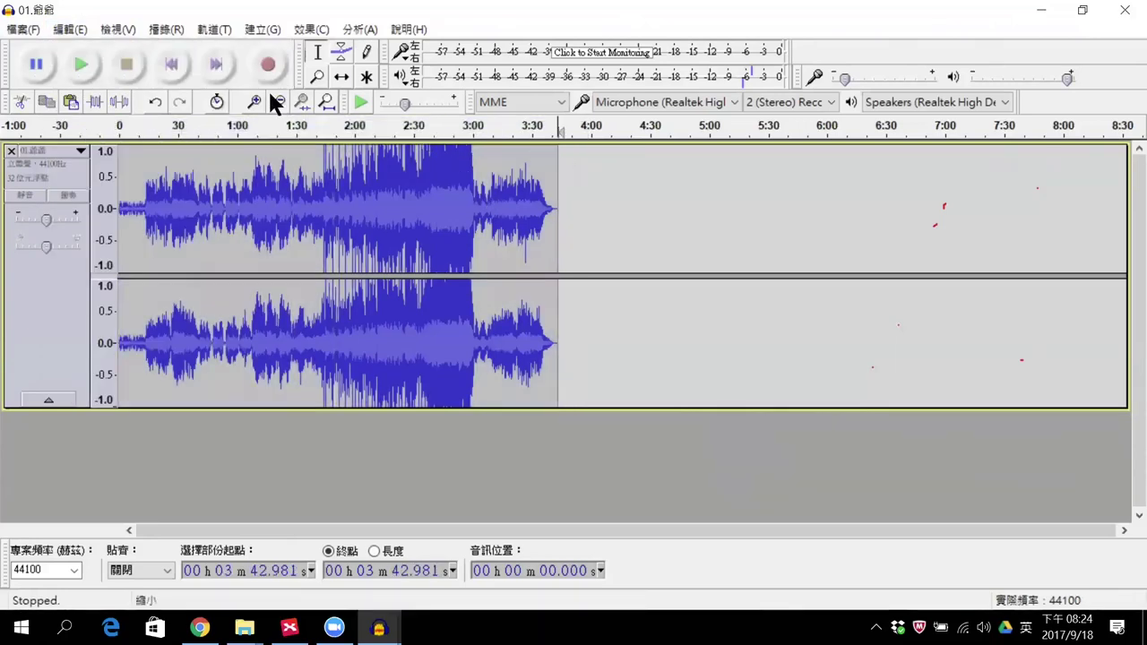
click(78, 28)
click(85, 152)
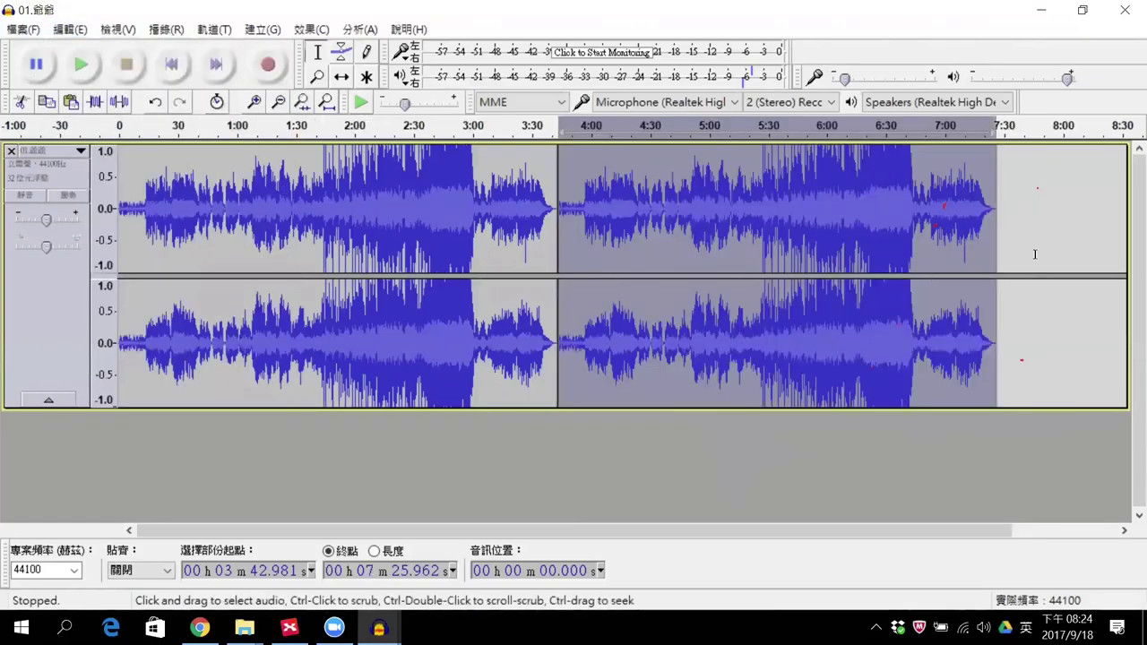
click(1044, 196)
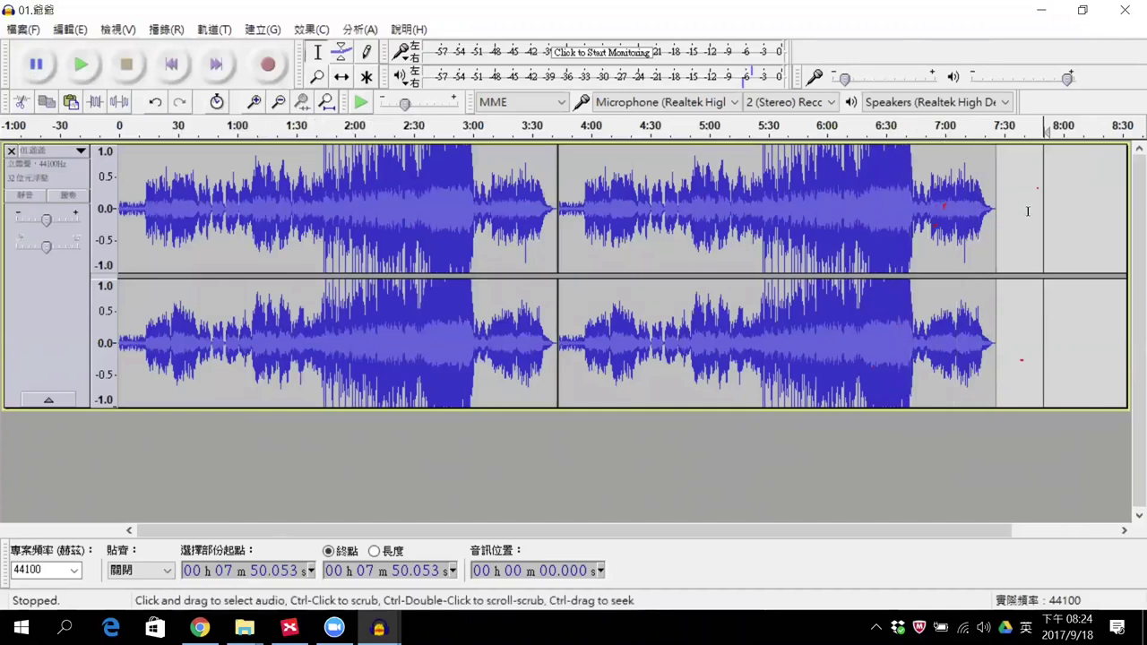
Step: Export the doubled song to the desktop as an MP3 file named 02, keeping the song's existing metadata
click(24, 29)
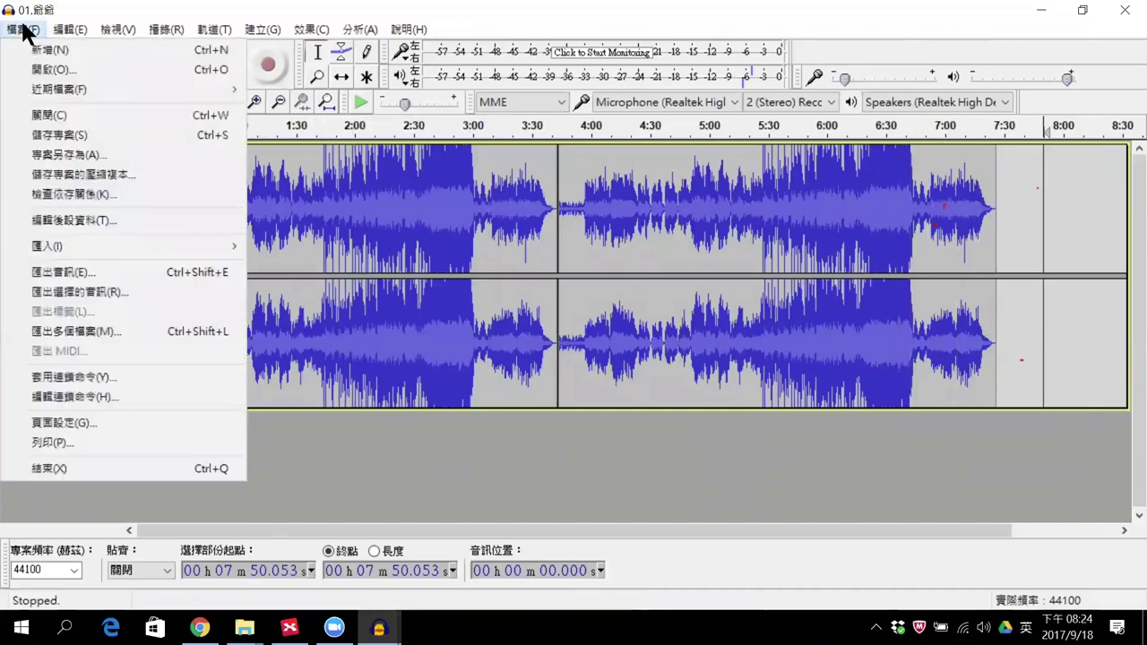
click(65, 272)
click(196, 346)
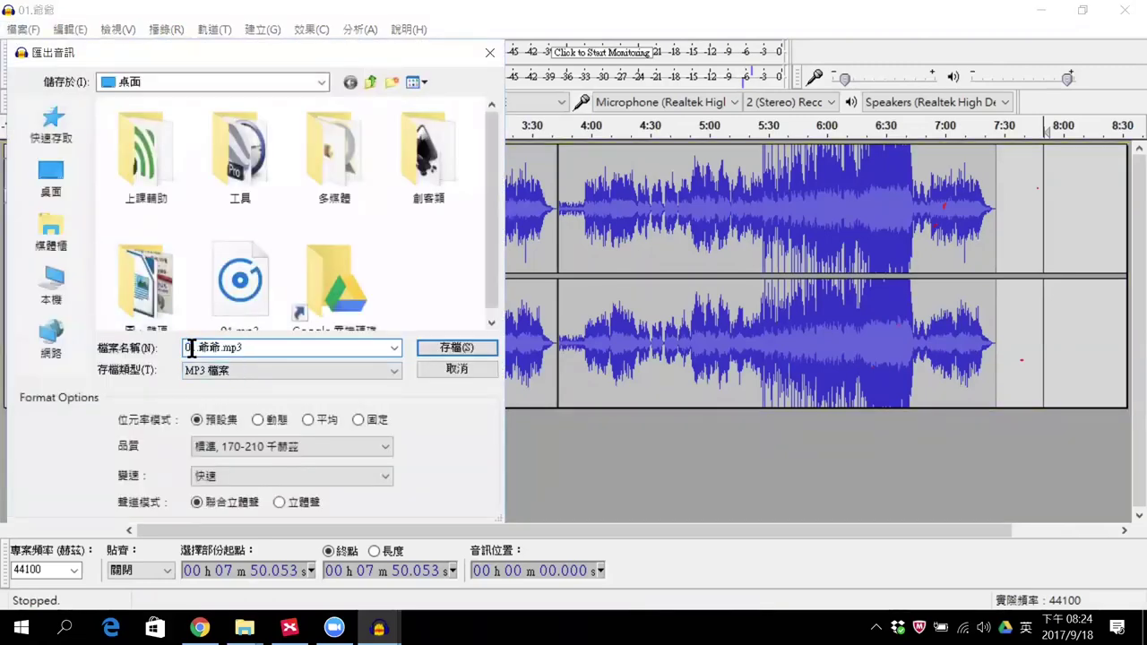
key(Delete)
key(Delete)
key(Delete)
key(Delete)
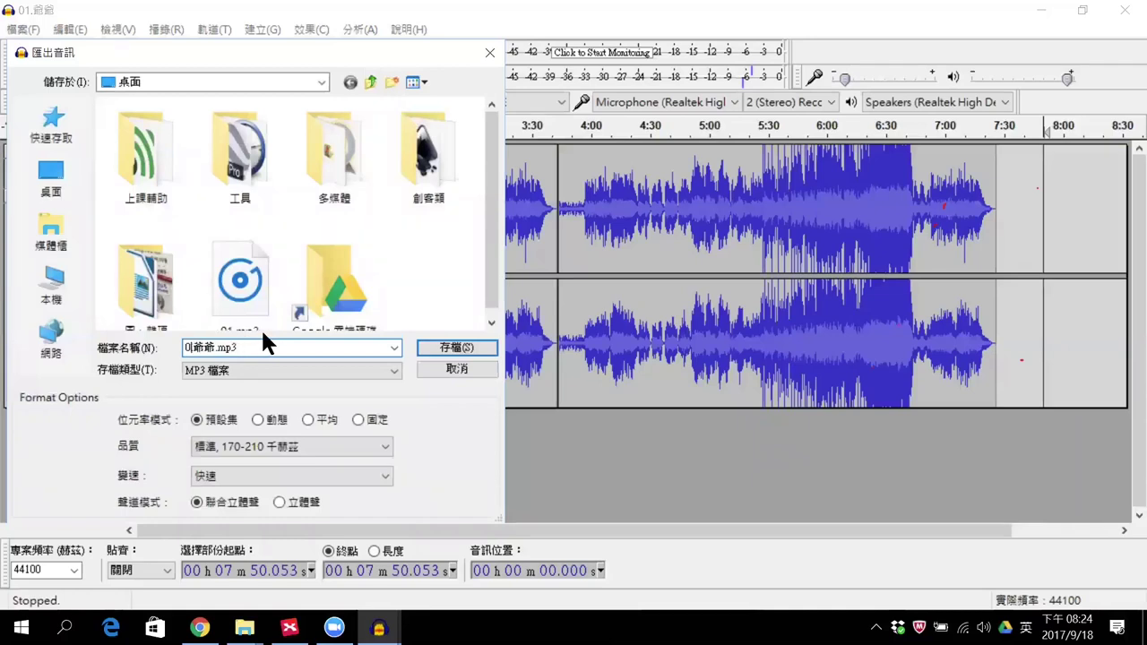
text(2)
click(469, 345)
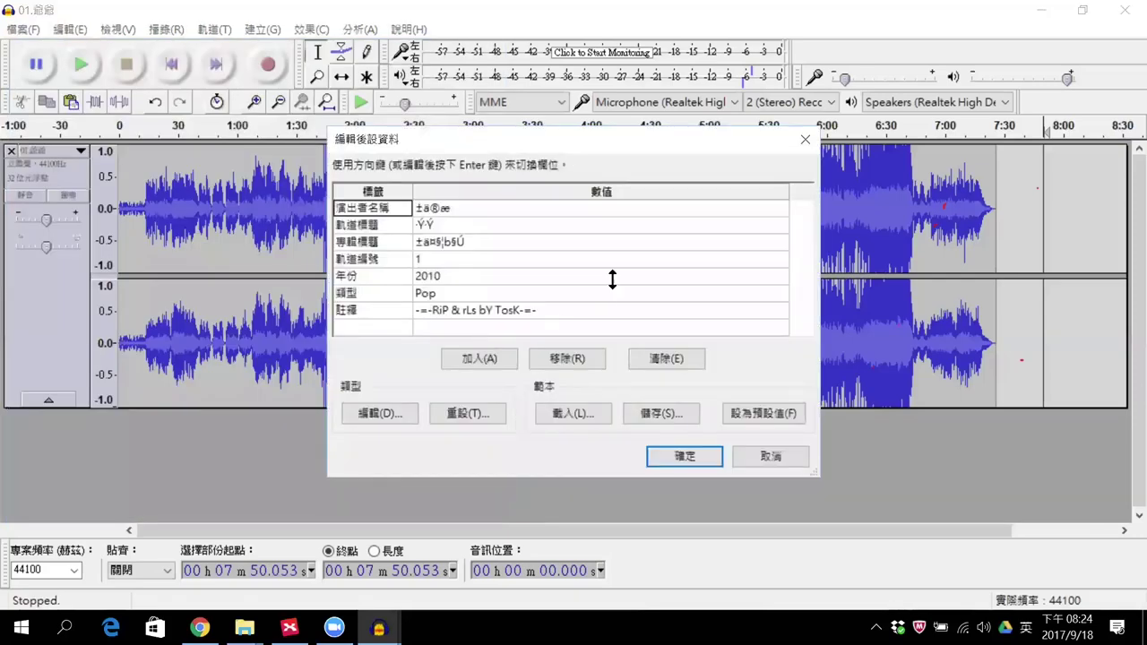
click(671, 448)
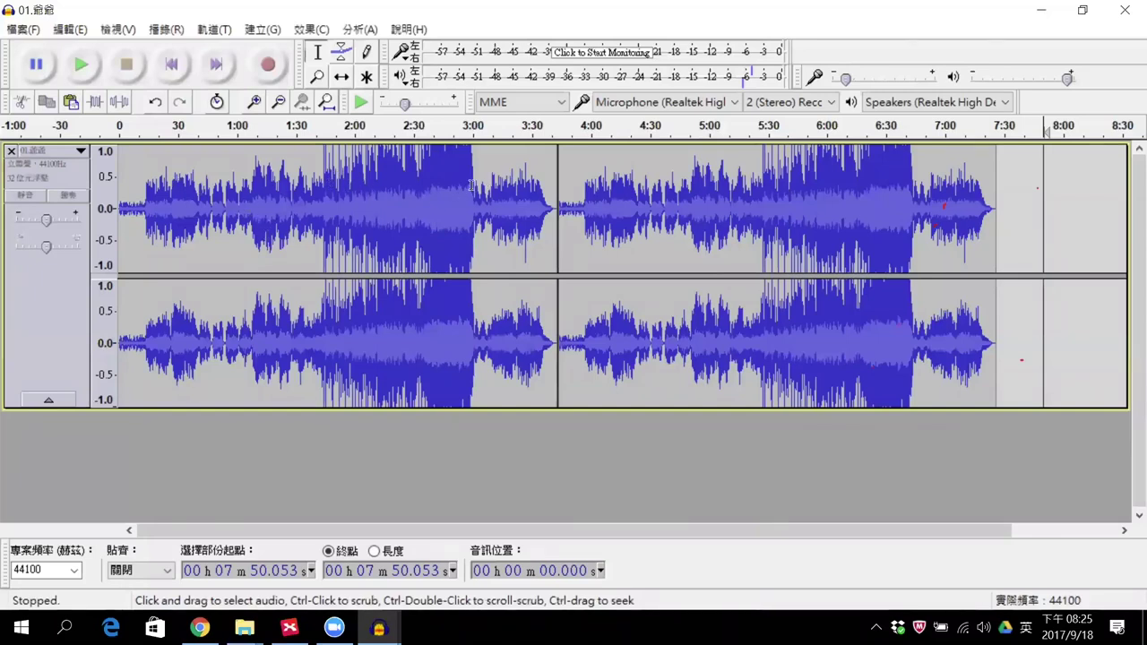
Step: Minimize the project window, move the Zoom window off the desktop icons, and locate the exported 02.mp3 and 01.mp3 files
click(1042, 11)
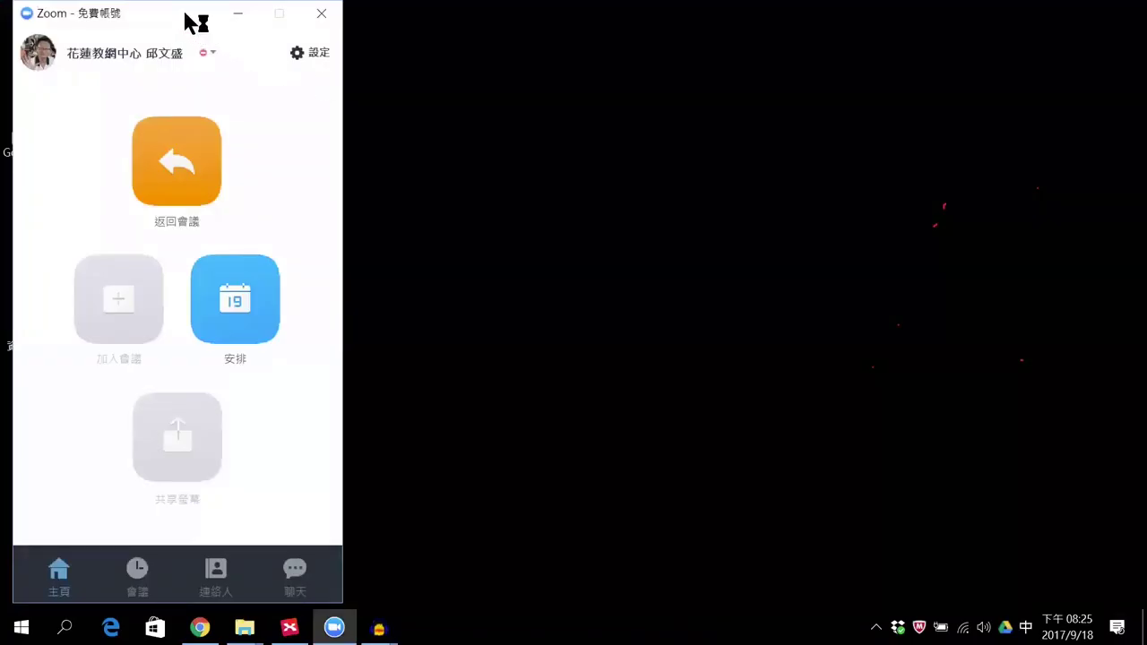
drag(195, 22, 519, 22)
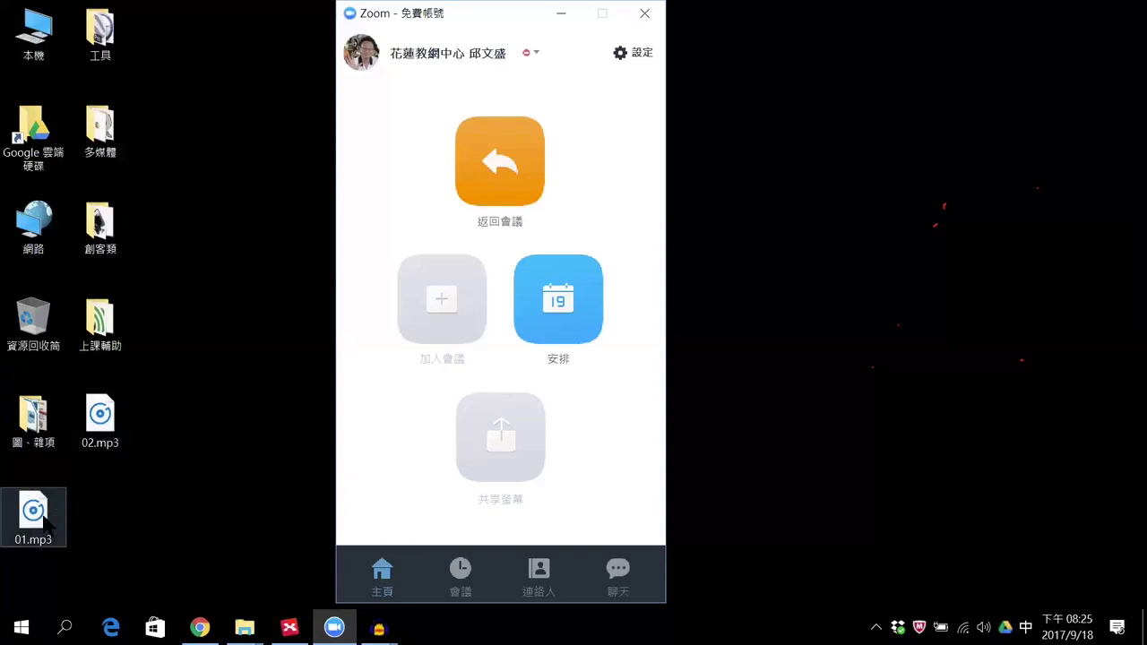
click(103, 421)
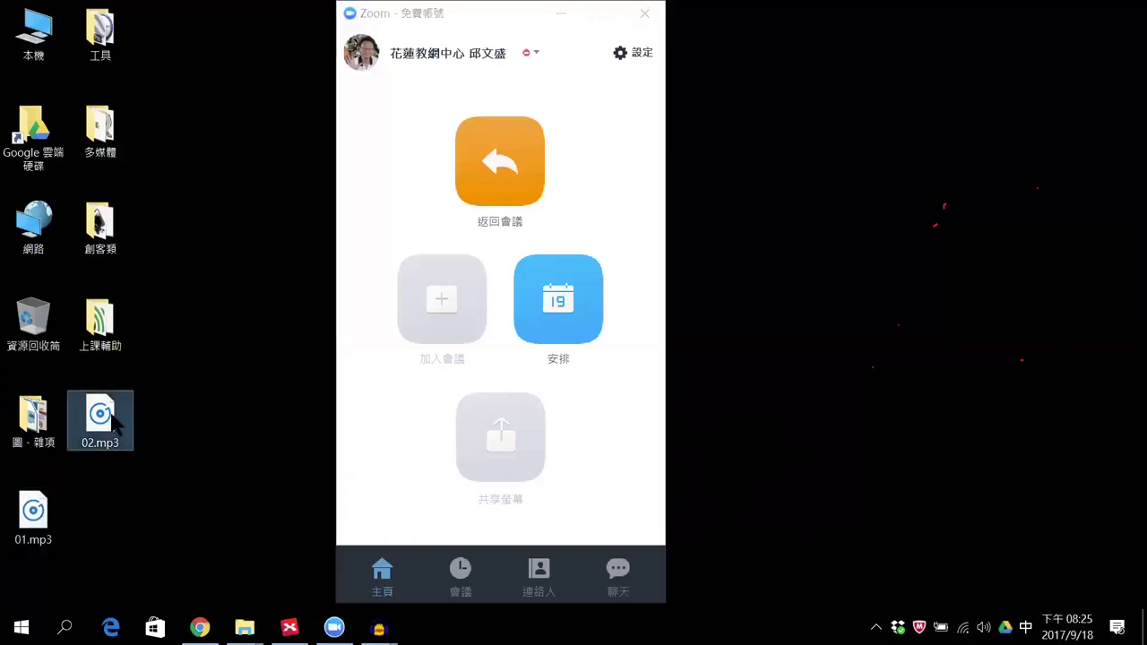
click(44, 522)
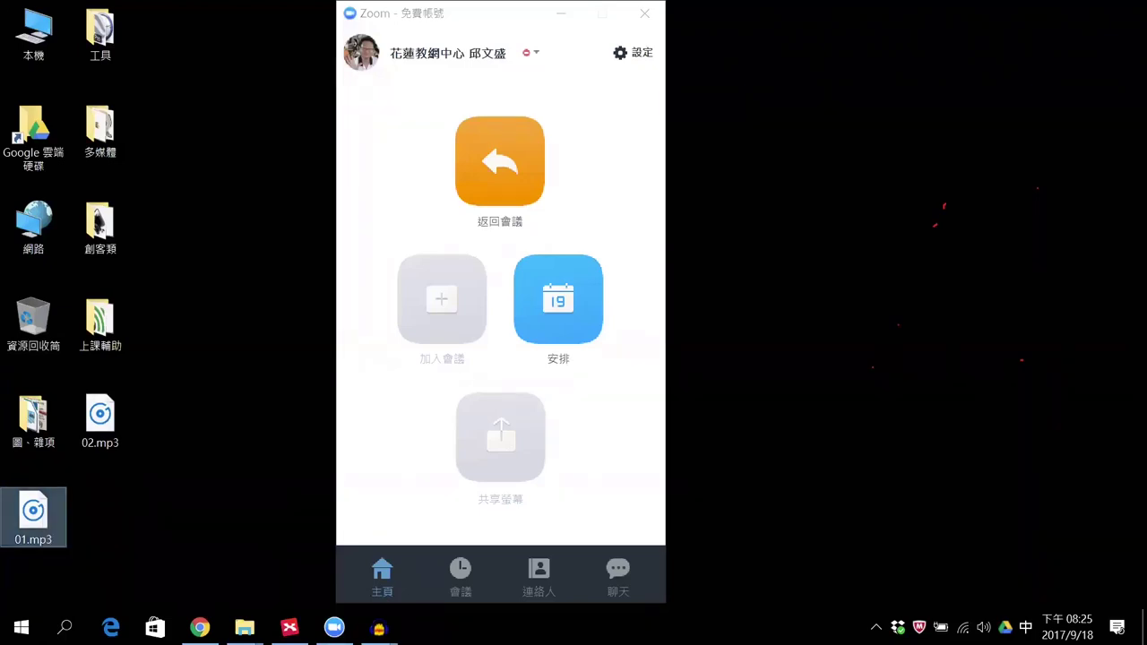
Step: Create a new folder named music on the desktop
right_click(207, 364)
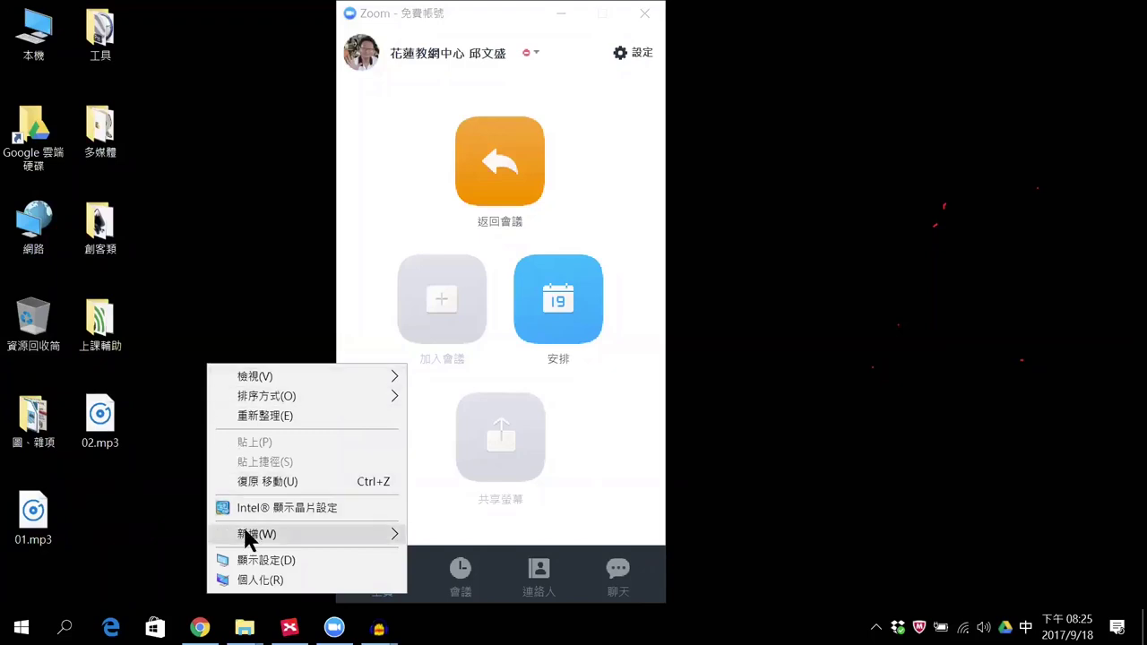
mouse_move(248, 535)
click(473, 403)
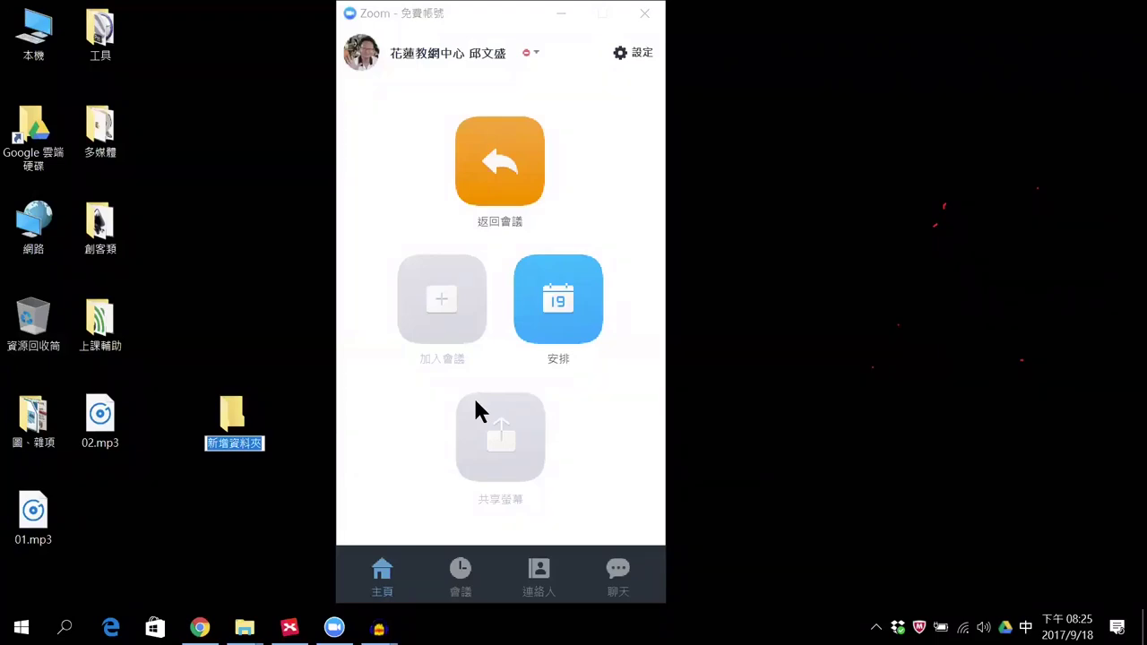
key(shift)
text(m)
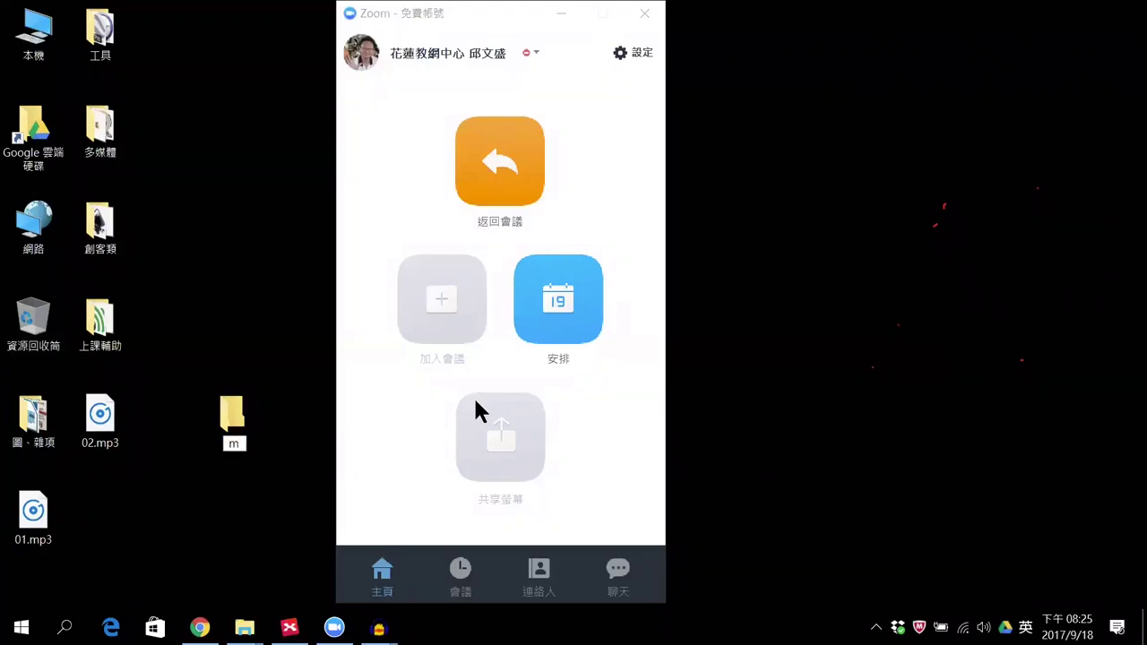
text(usic)
key(Return)
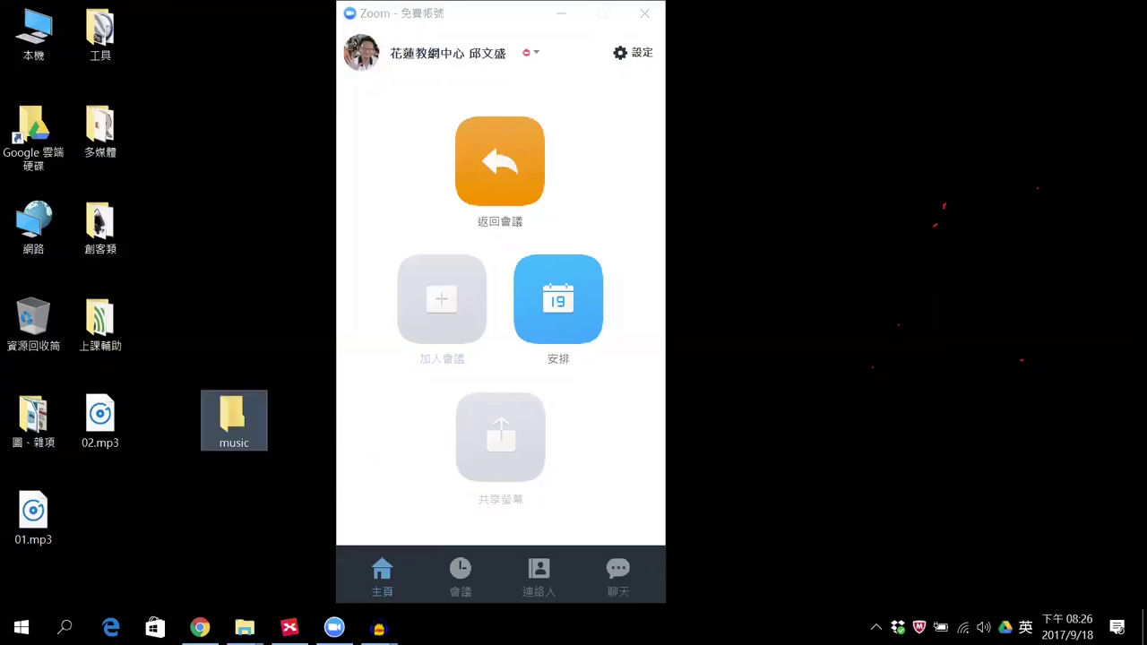
Step: Move the 01.mp3 and 02.mp3 files together into the music folder on the desktop
click(100, 419)
ctrl+click(33, 515)
drag(99, 446, 250, 327)
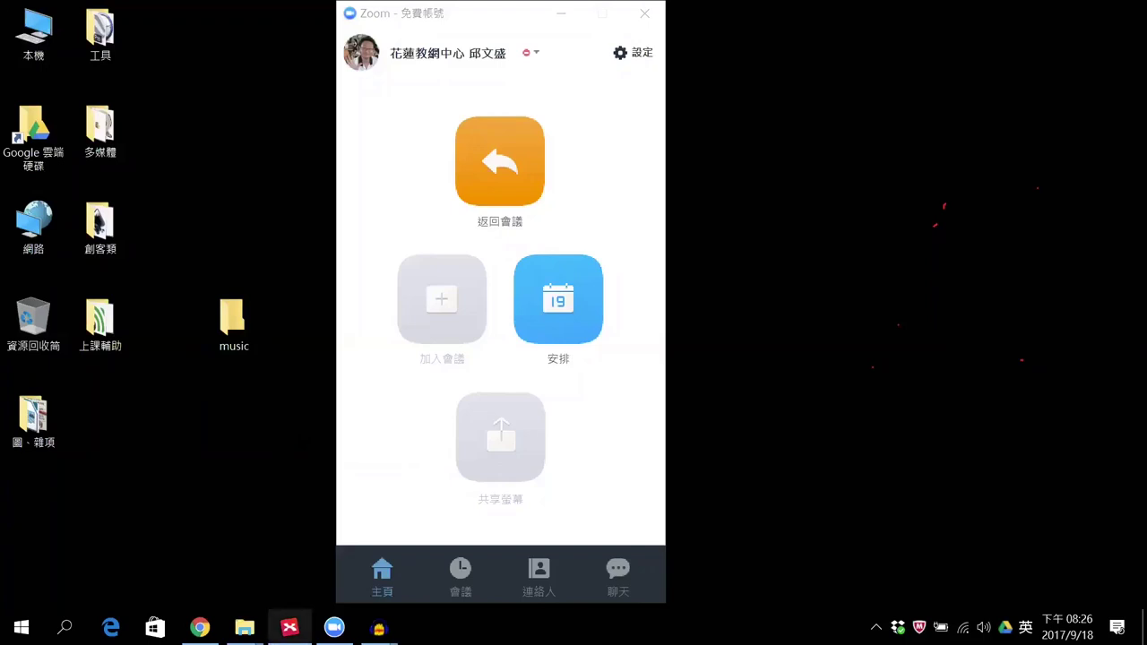
Step: Switch to File Explorer and run FreeAlarmClockSetup.exe from the 1060918教育噗浪客_打造音樂校園 folder in Downloads
mouse_move(290, 627)
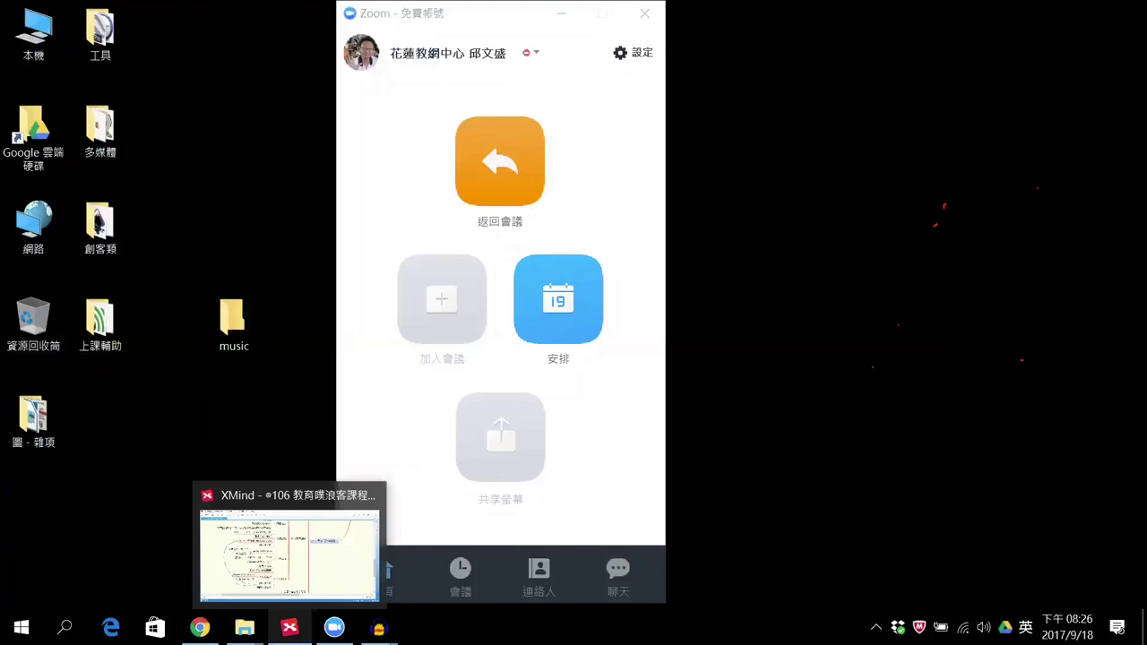
mouse_move(244, 628)
key(shift)
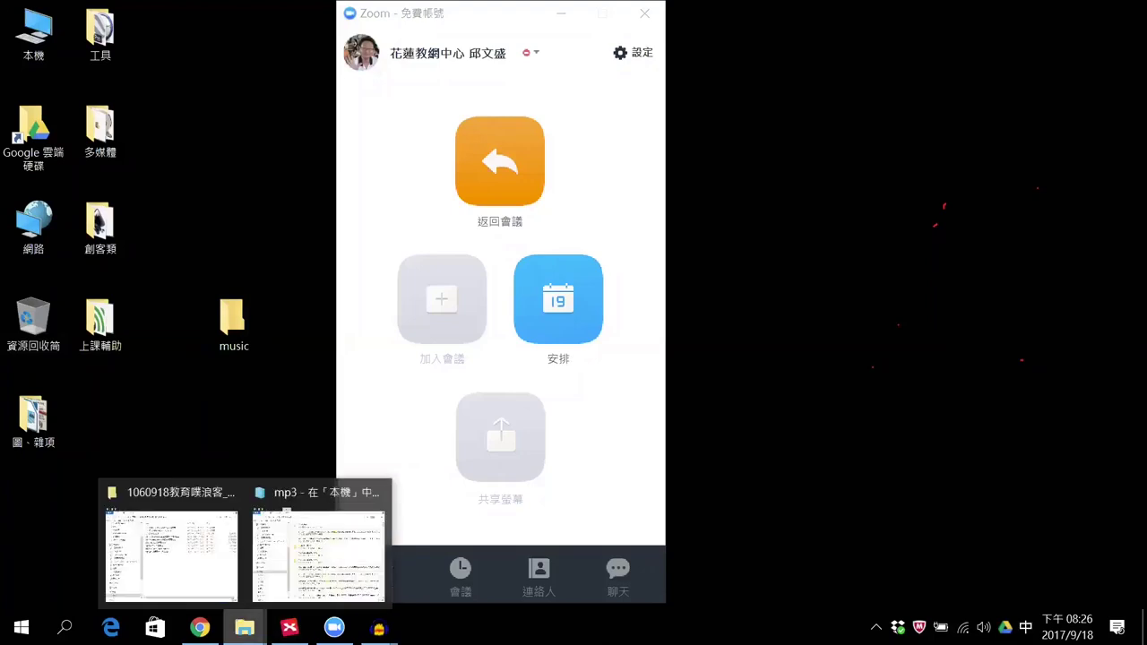
click(309, 558)
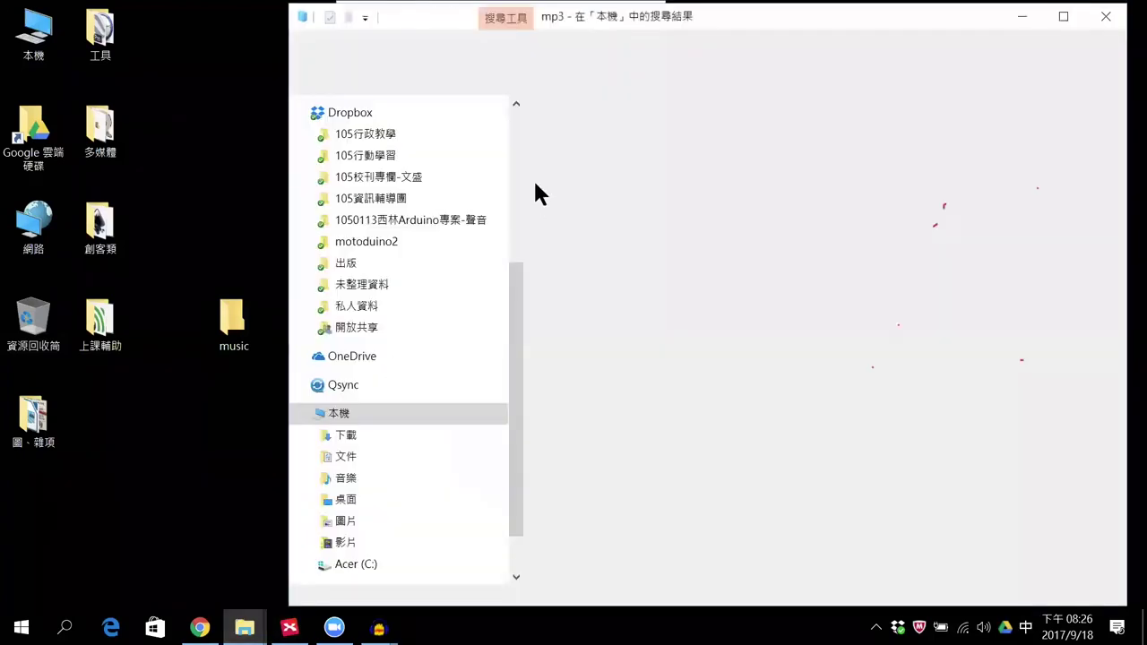
scroll(495, 156, up, 5)
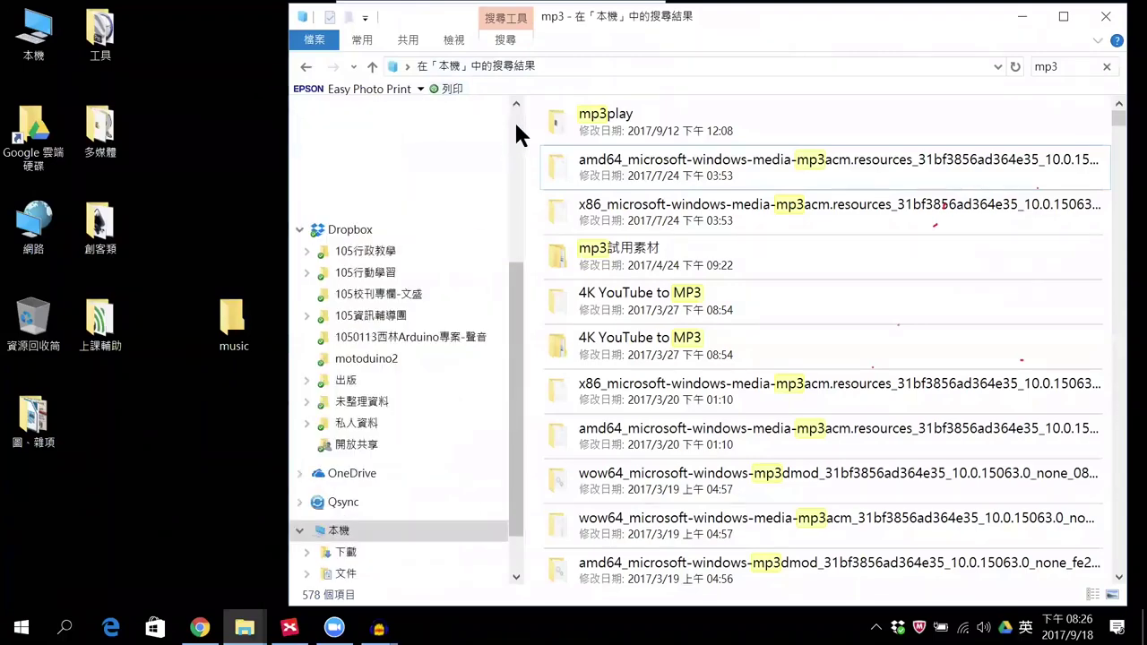
click(386, 171)
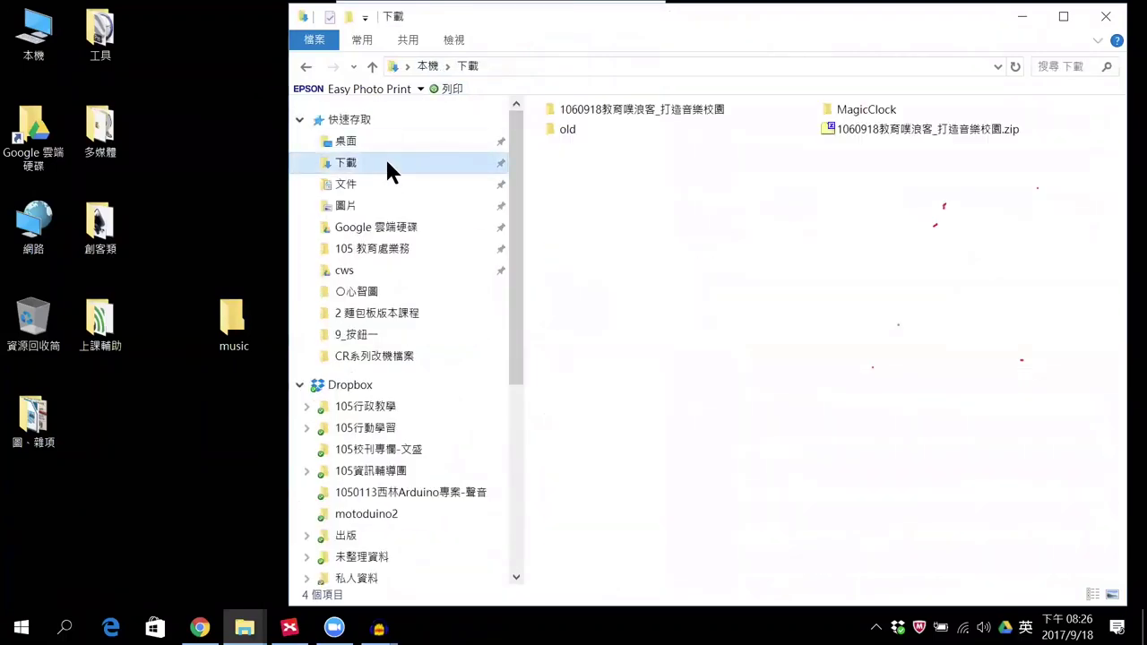
double_click(630, 111)
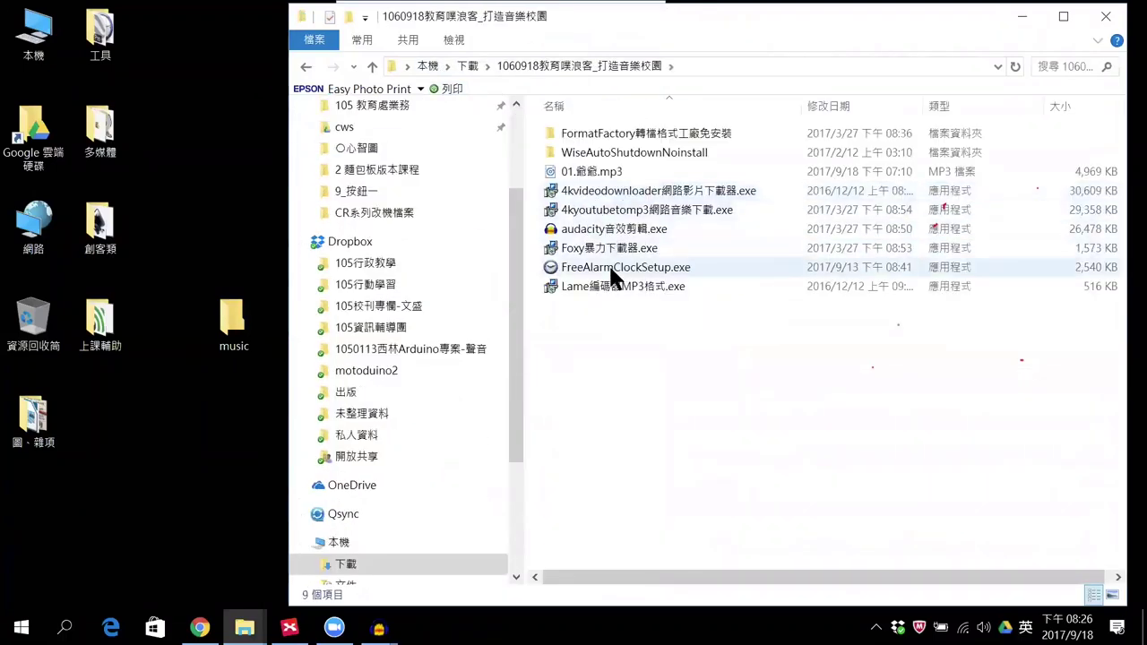
click(610, 269)
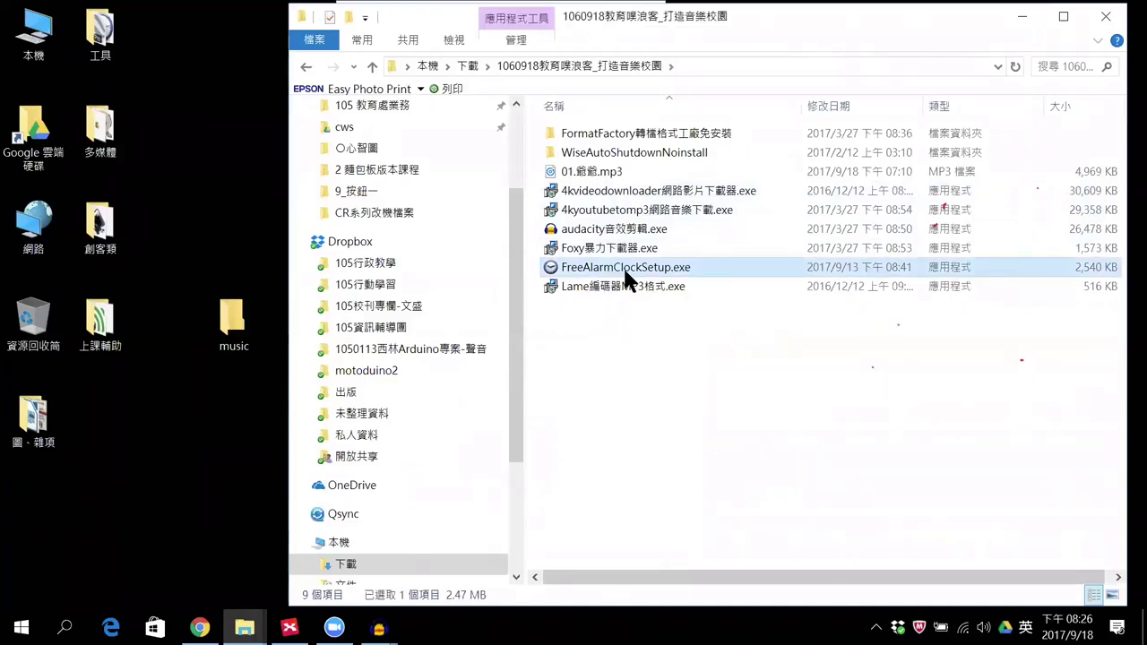
double_click(625, 264)
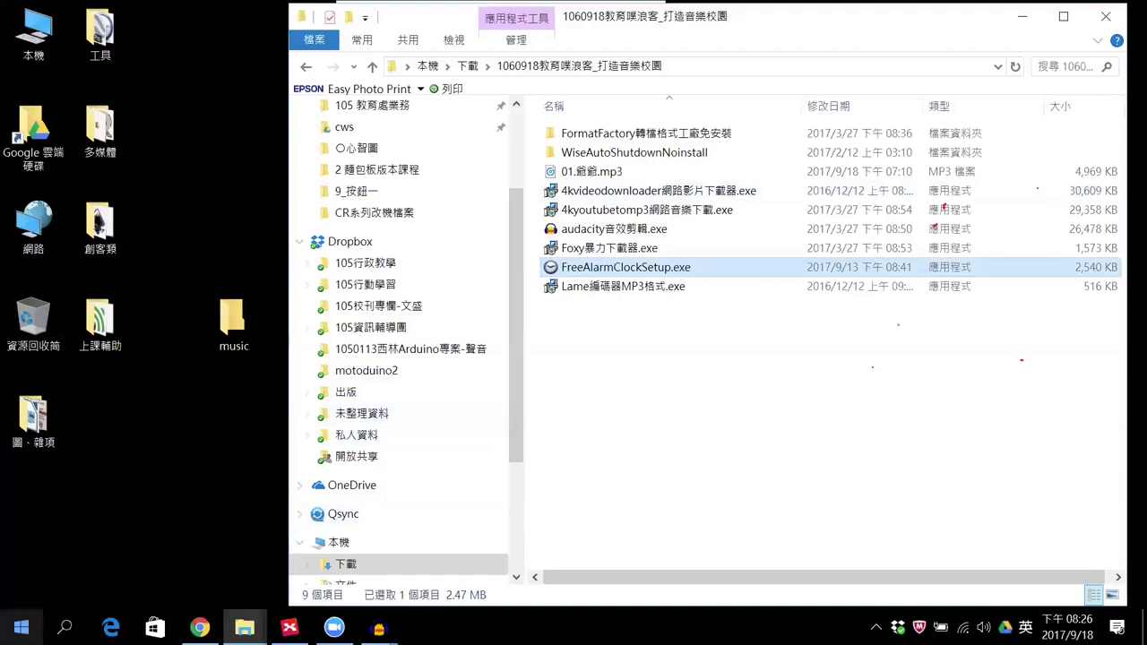
Step: Search Windows for the installed Free Alarm Clock application and launch it
click(21, 627)
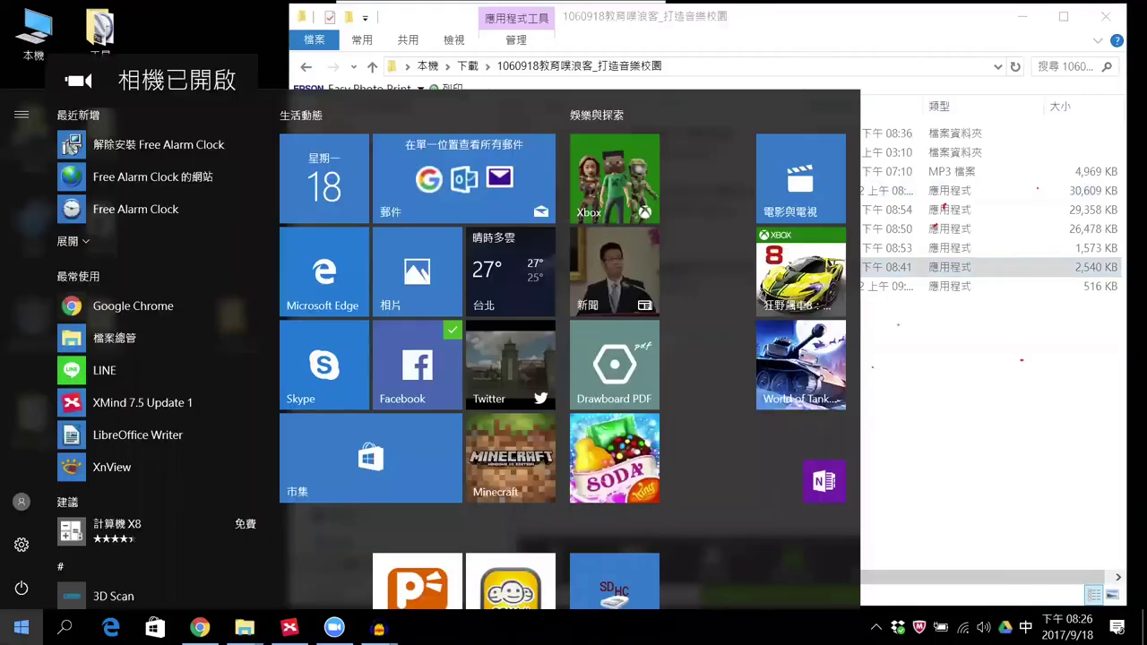
key(super+s)
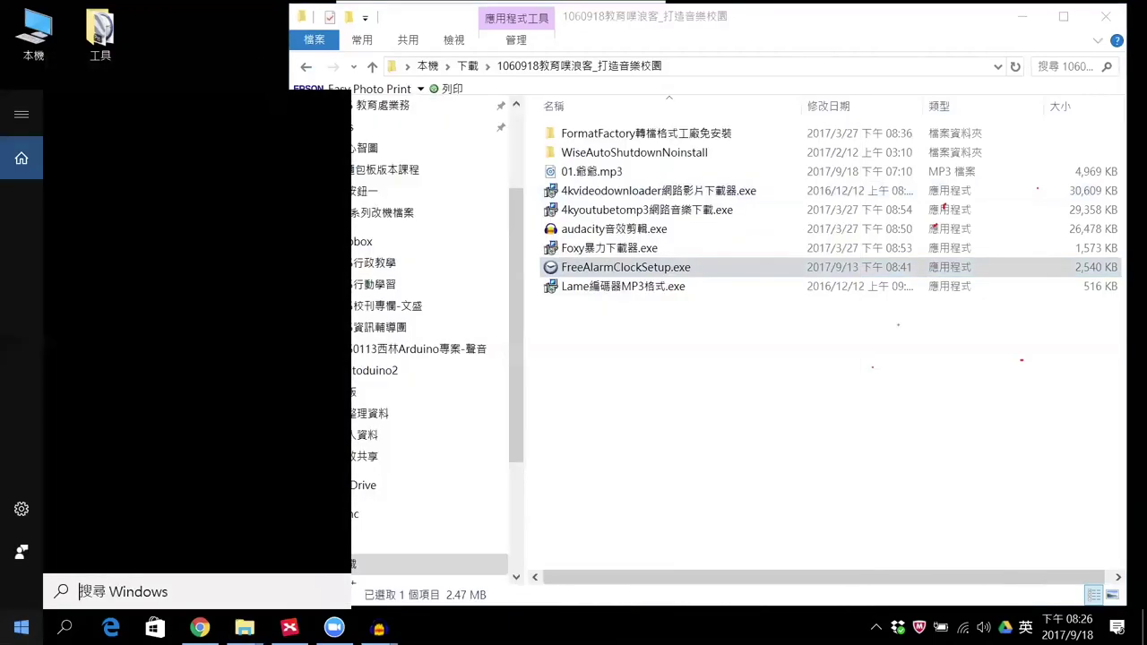
text(f)
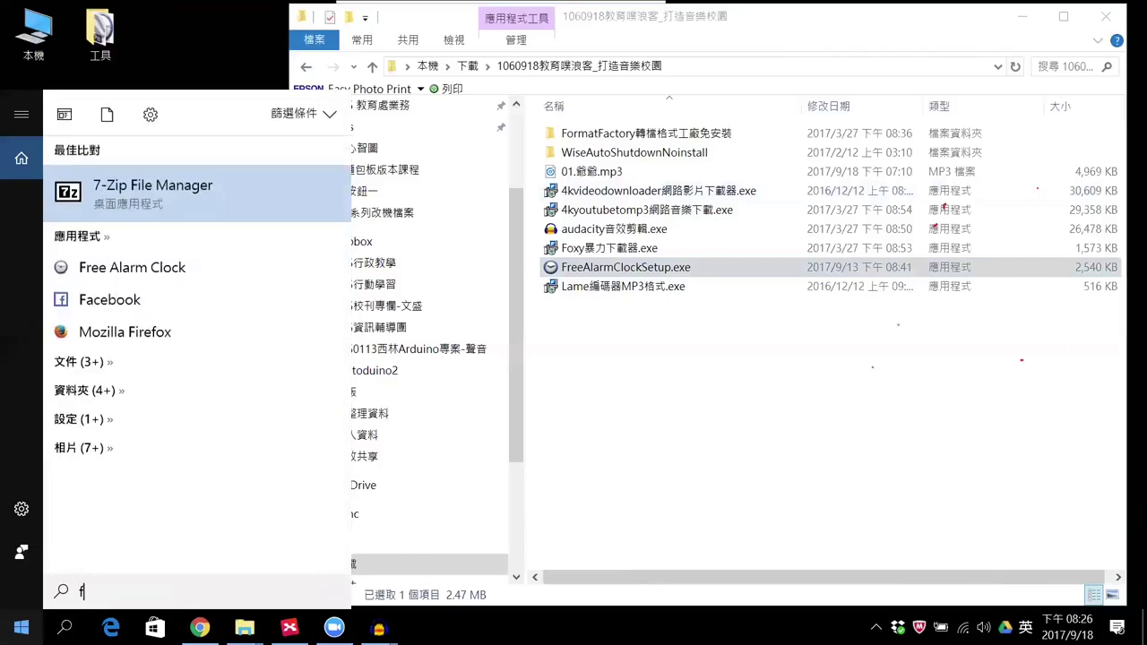
click(139, 256)
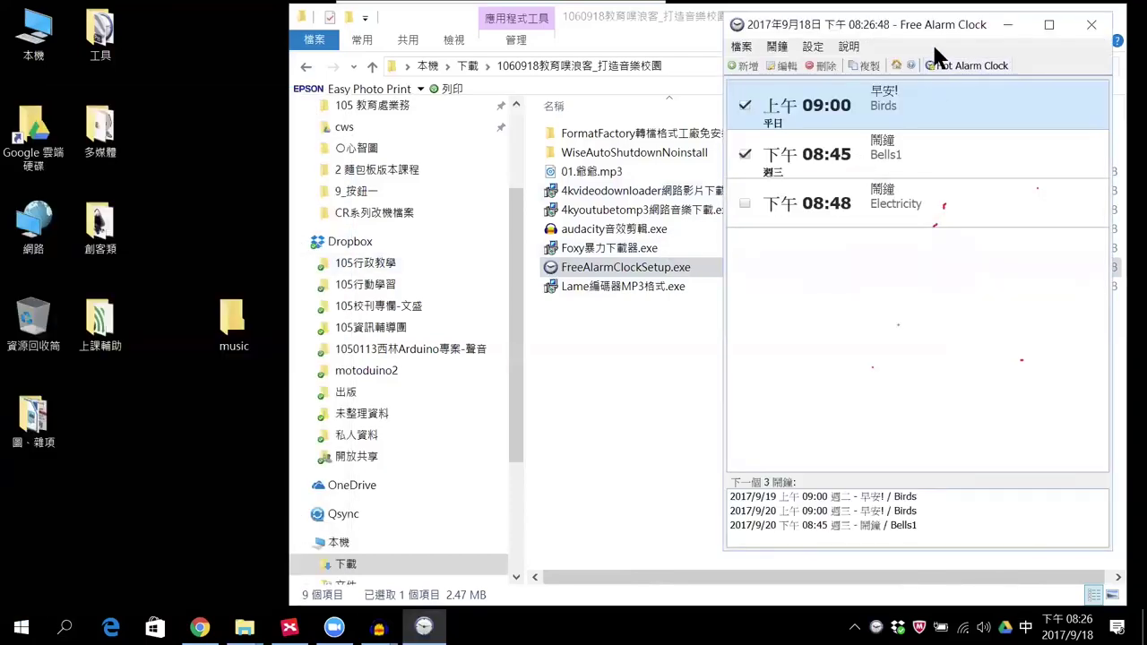
Step: Minimize the File Explorer window and place the Zoom and Free Alarm Clock windows side by side without overlap
drag(941, 27, 637, 30)
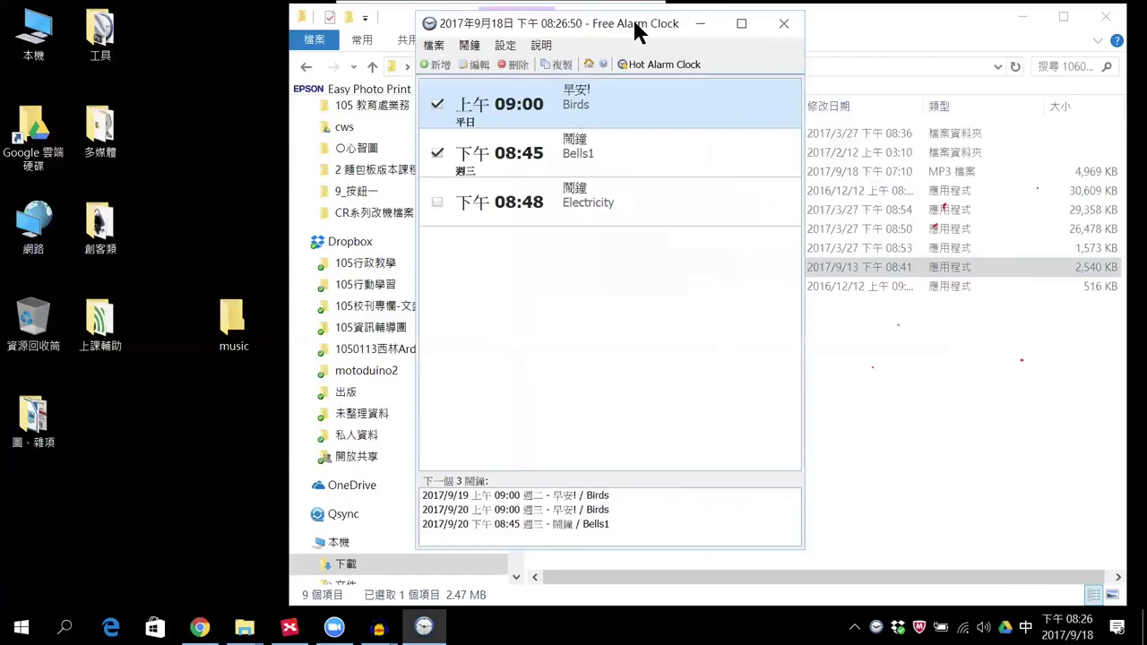
click(1023, 16)
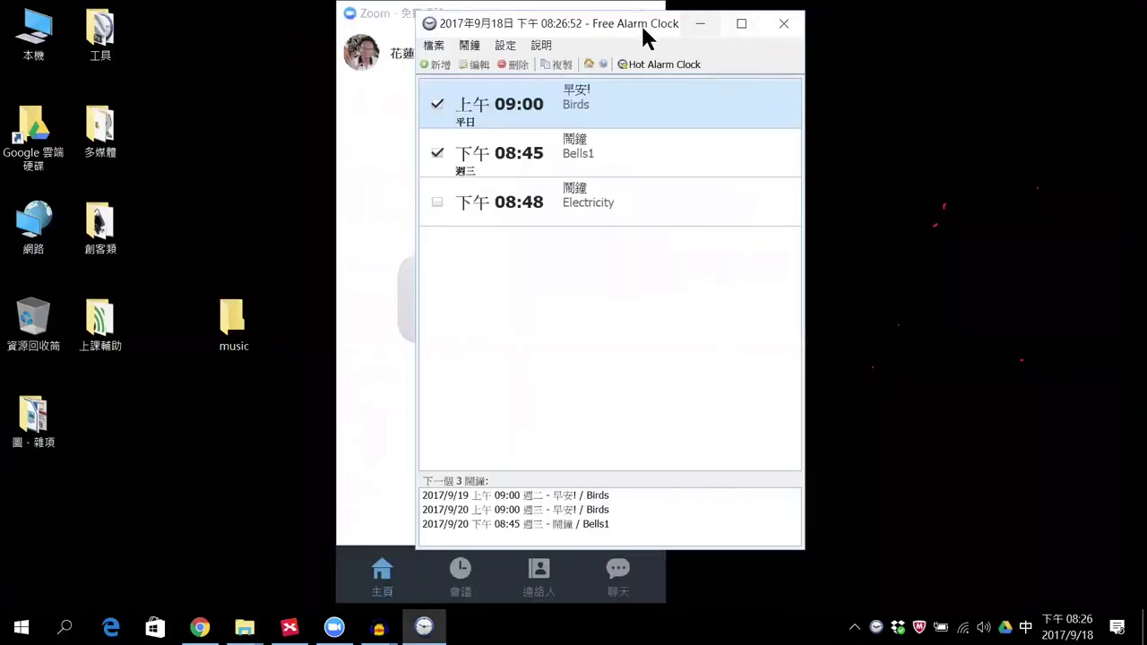
drag(650, 30, 793, 19)
click(512, 14)
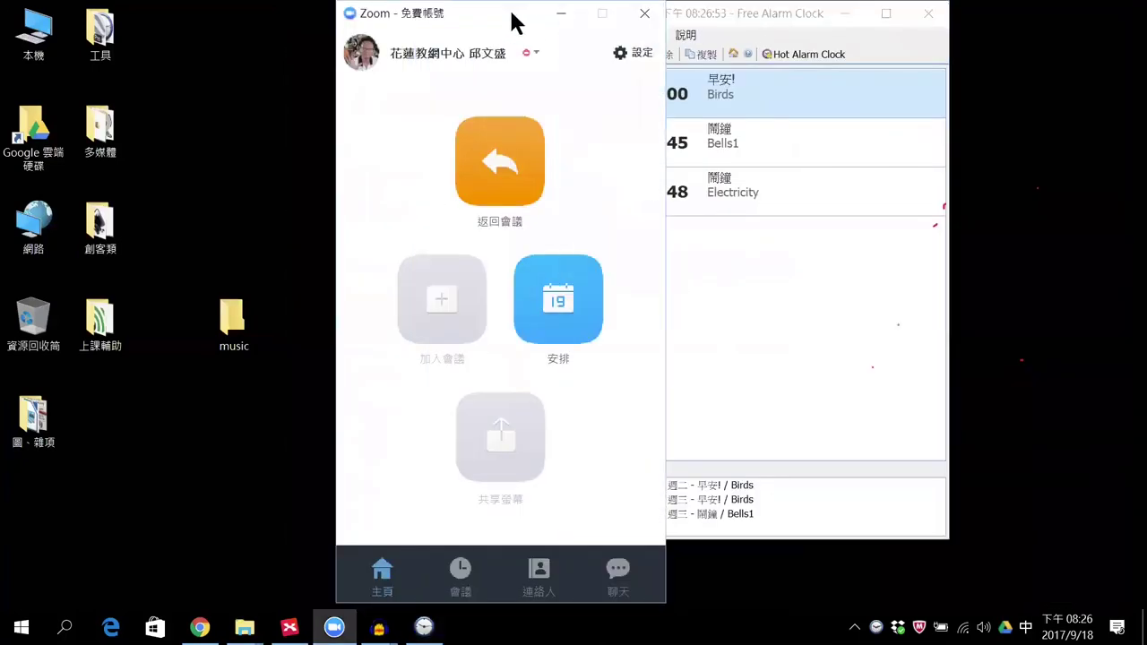
drag(515, 22, 219, 27)
click(726, 8)
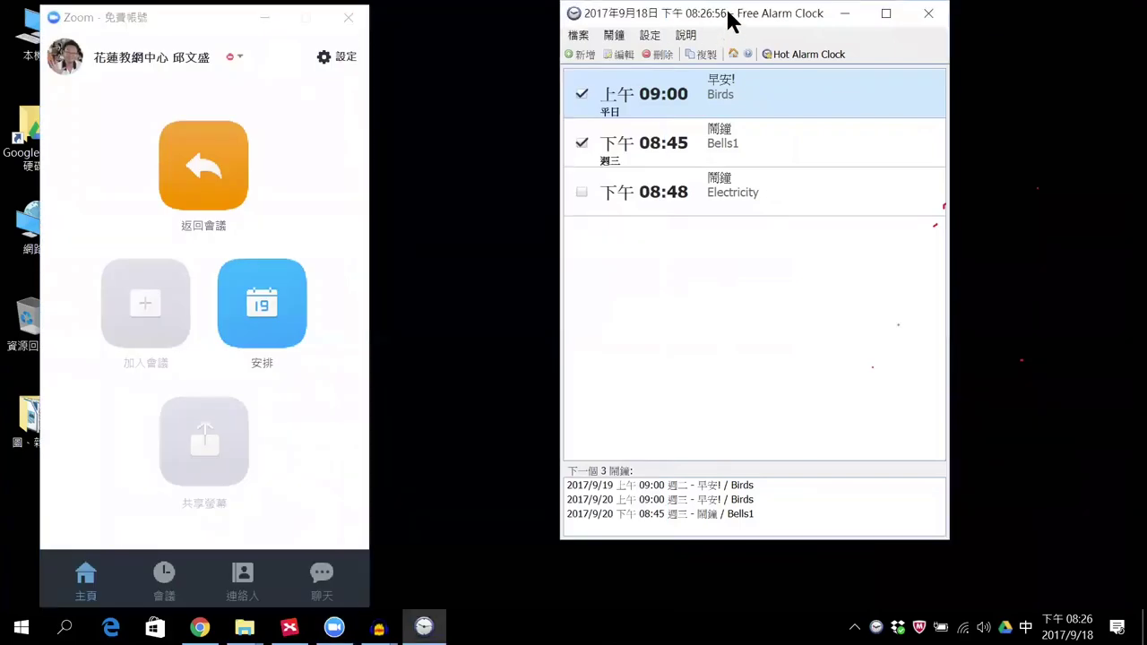
Step: Delete the three existing alarms: 下午 08:48, 下午 08:45 and 上午 09:00
click(581, 191)
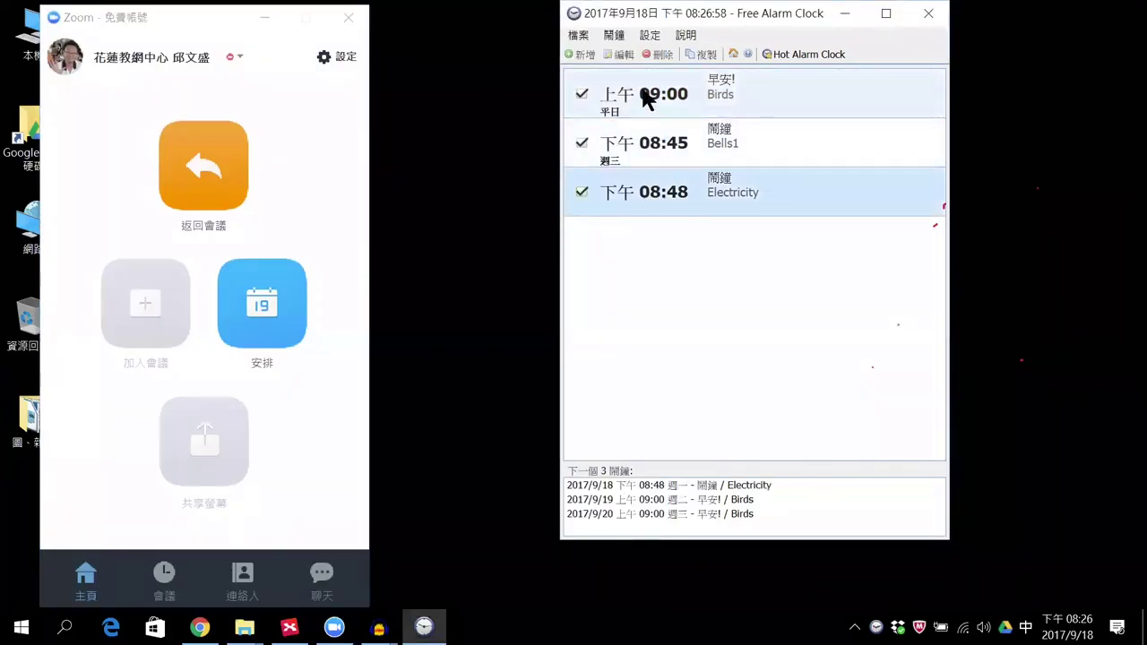
click(666, 52)
click(550, 372)
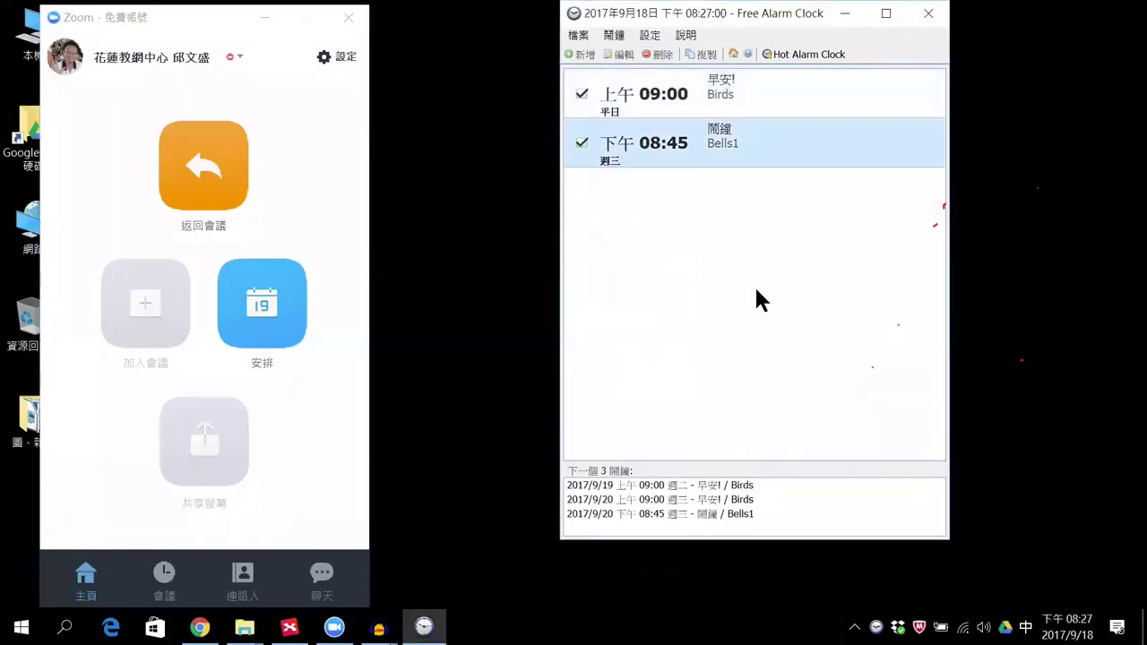
click(660, 54)
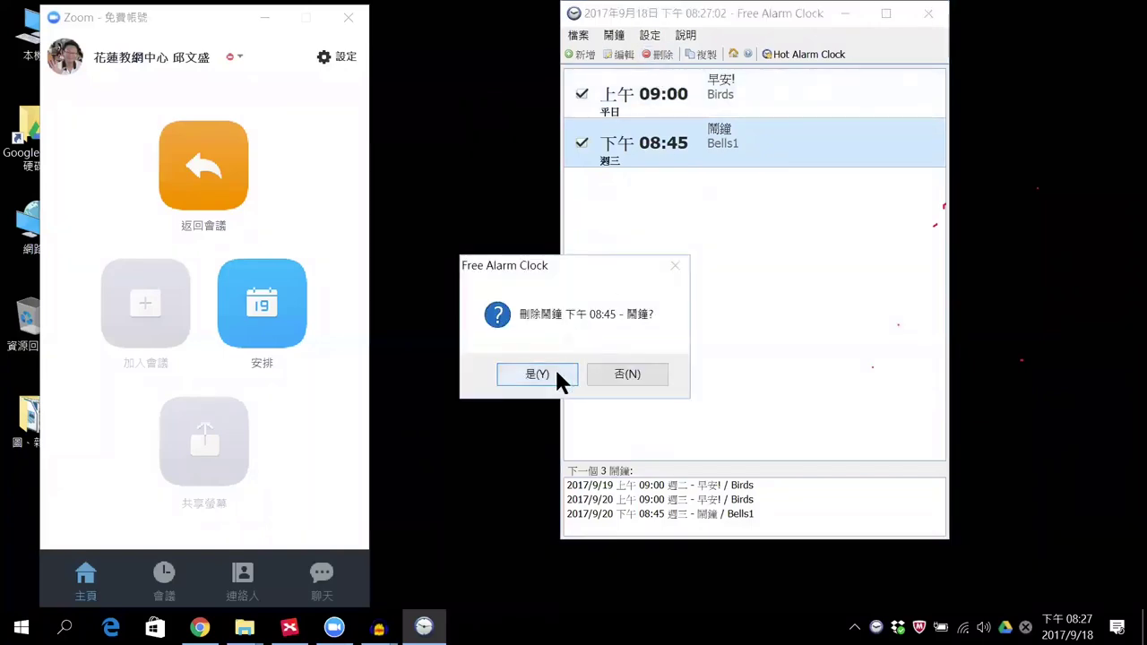
click(555, 375)
click(660, 54)
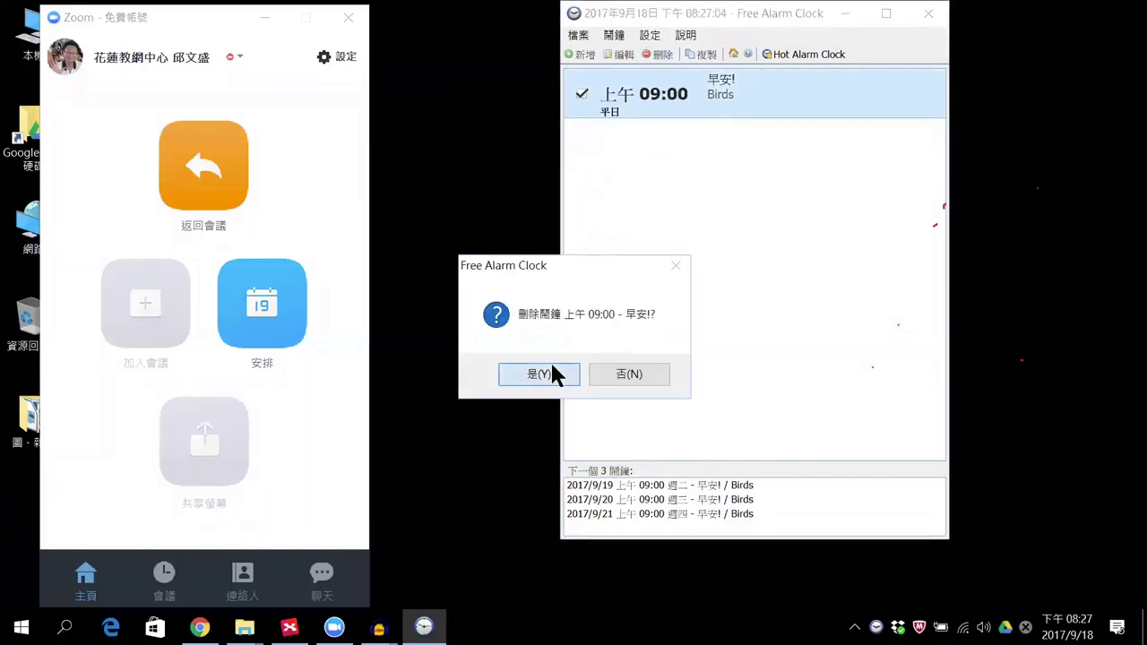
click(552, 371)
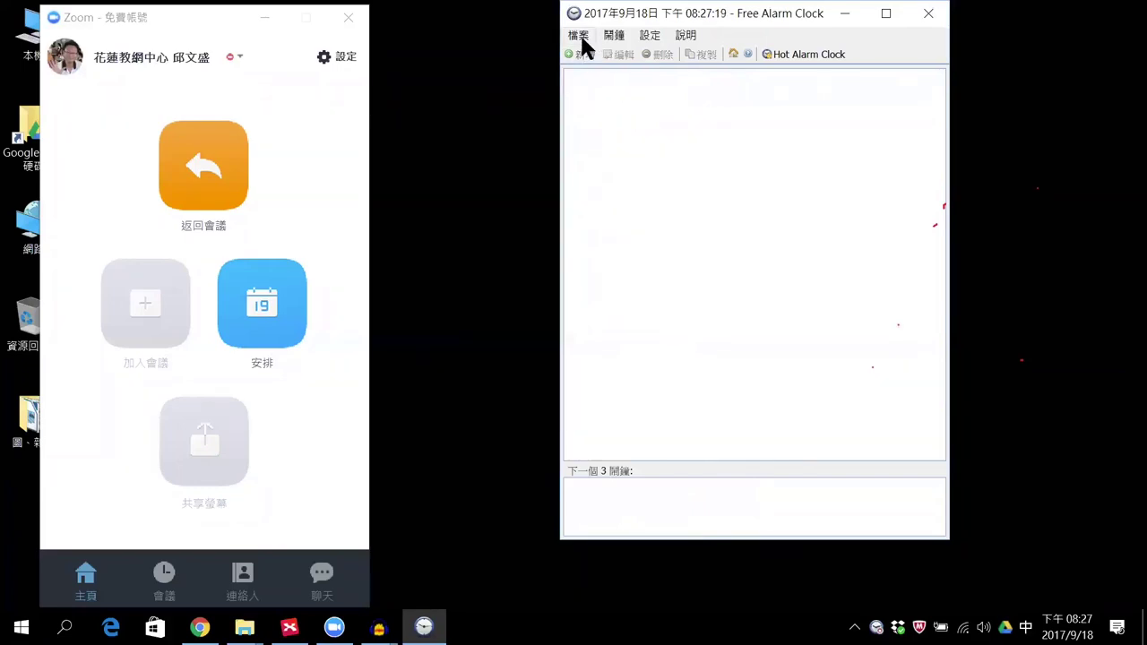
Step: Move the Zoom window down to uncover the desktop icons, and place the music folder near the Free Alarm Clock window
click(208, 11)
drag(208, 11, 137, 427)
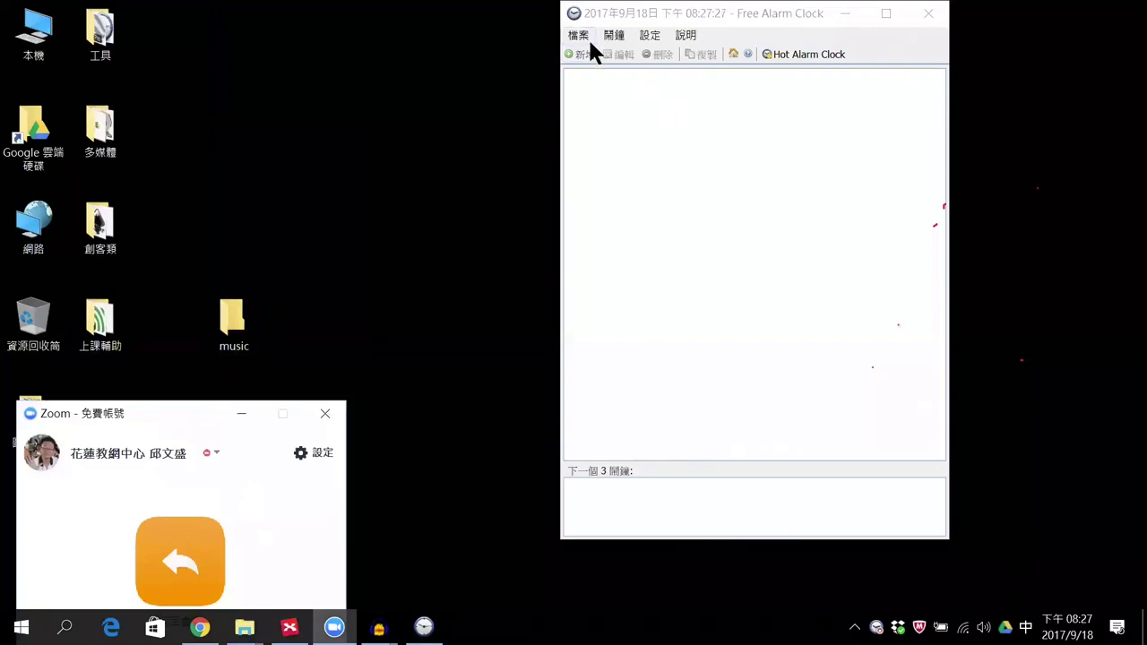
drag(233, 323, 448, 49)
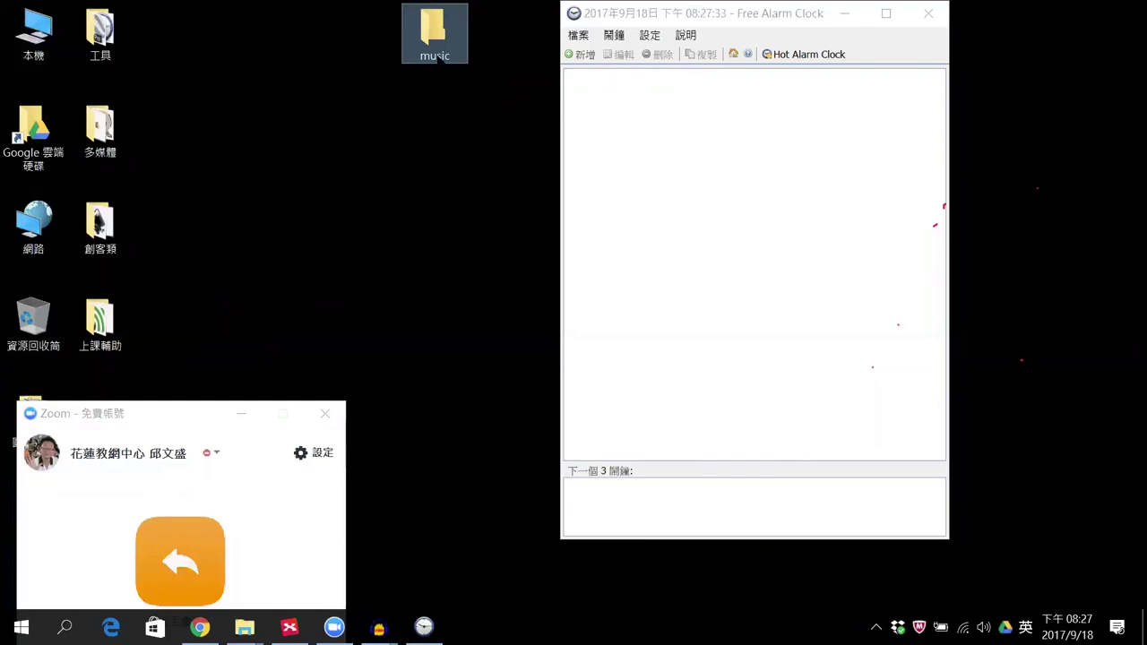
Step: Start a new alarm in Free Alarm Clock and set it to repeat every Monday through Friday
click(582, 36)
click(601, 34)
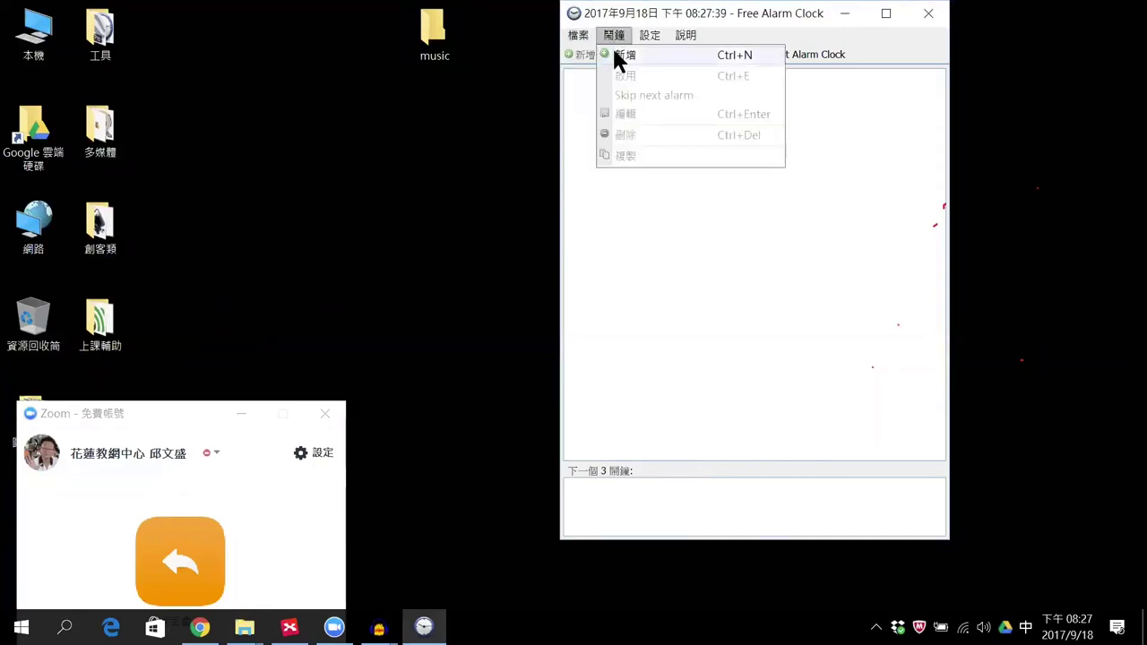
click(578, 85)
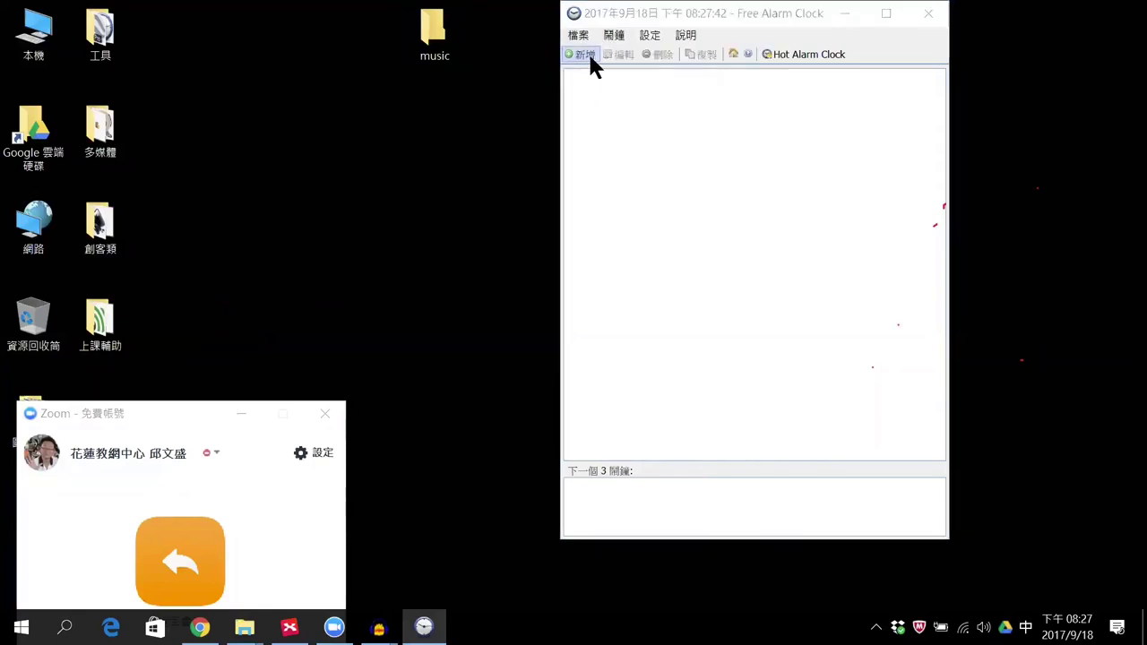
click(582, 55)
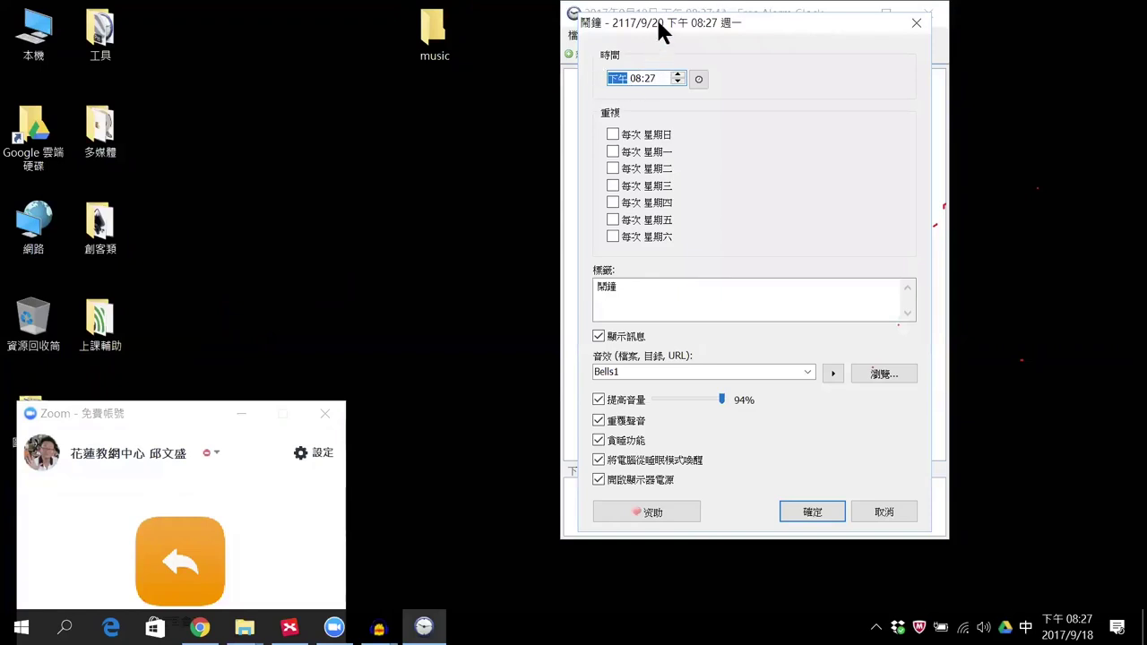
drag(659, 24, 702, 23)
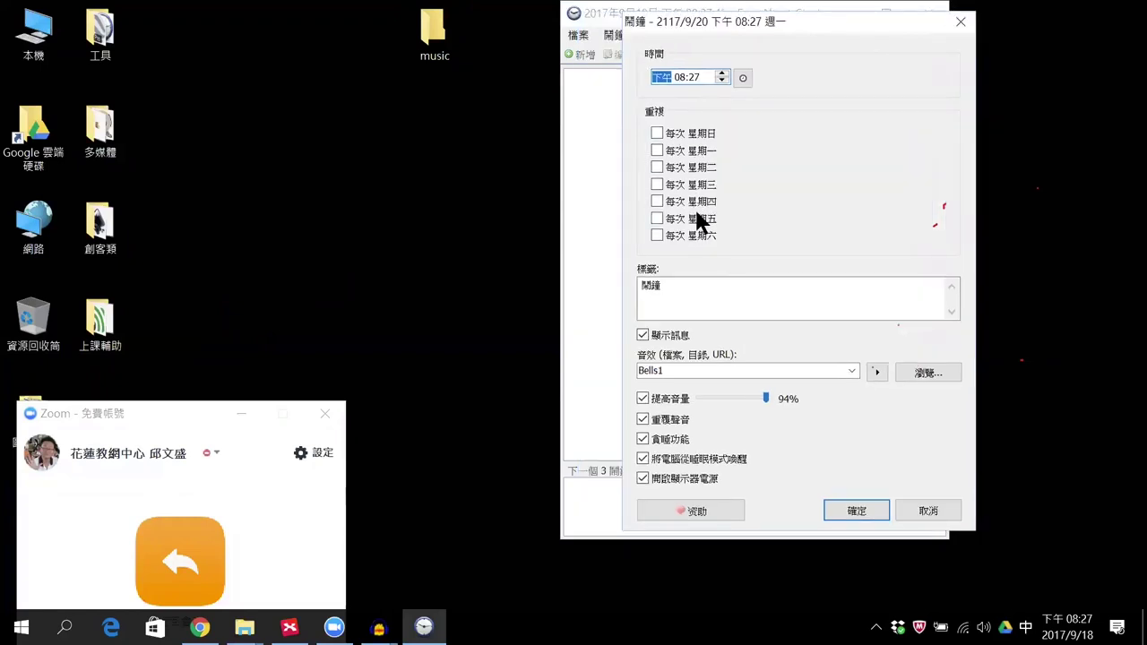
click(658, 151)
click(658, 167)
click(656, 185)
click(657, 202)
click(657, 220)
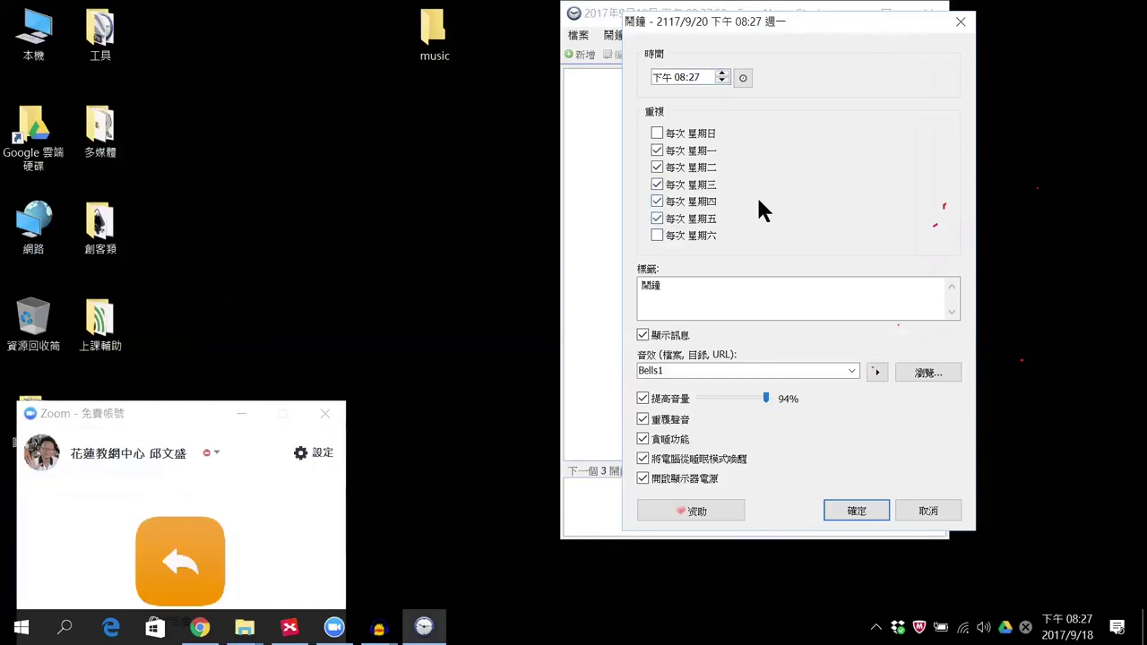
Step: Set the new weekday alarm's time to 上午 08:00
click(684, 77)
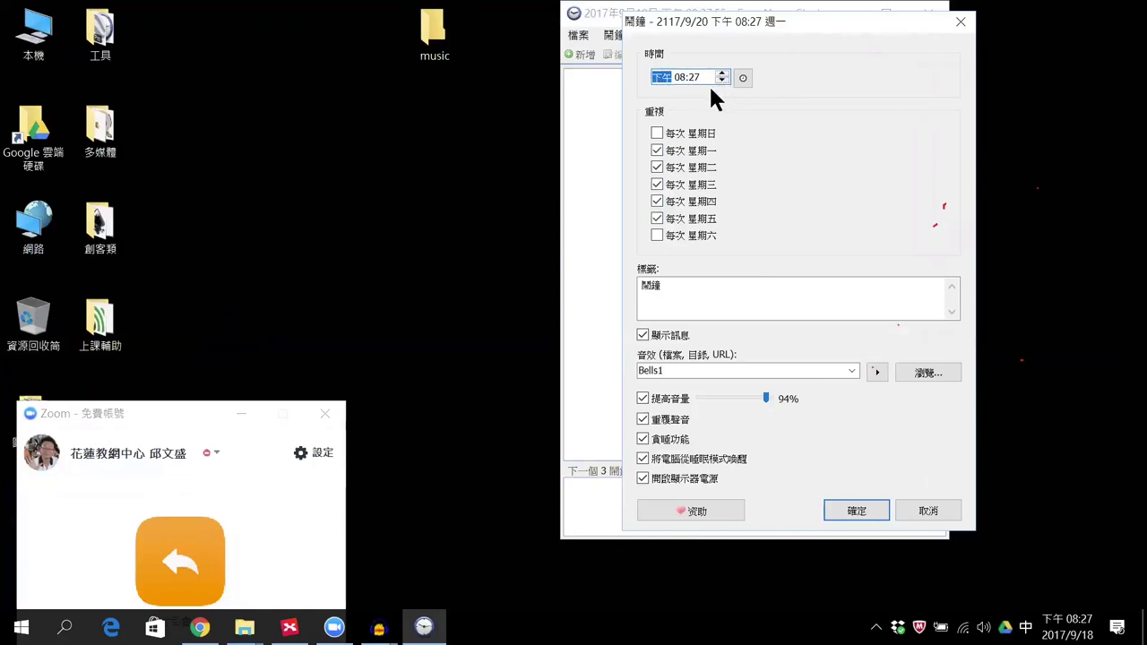
click(723, 75)
click(696, 77)
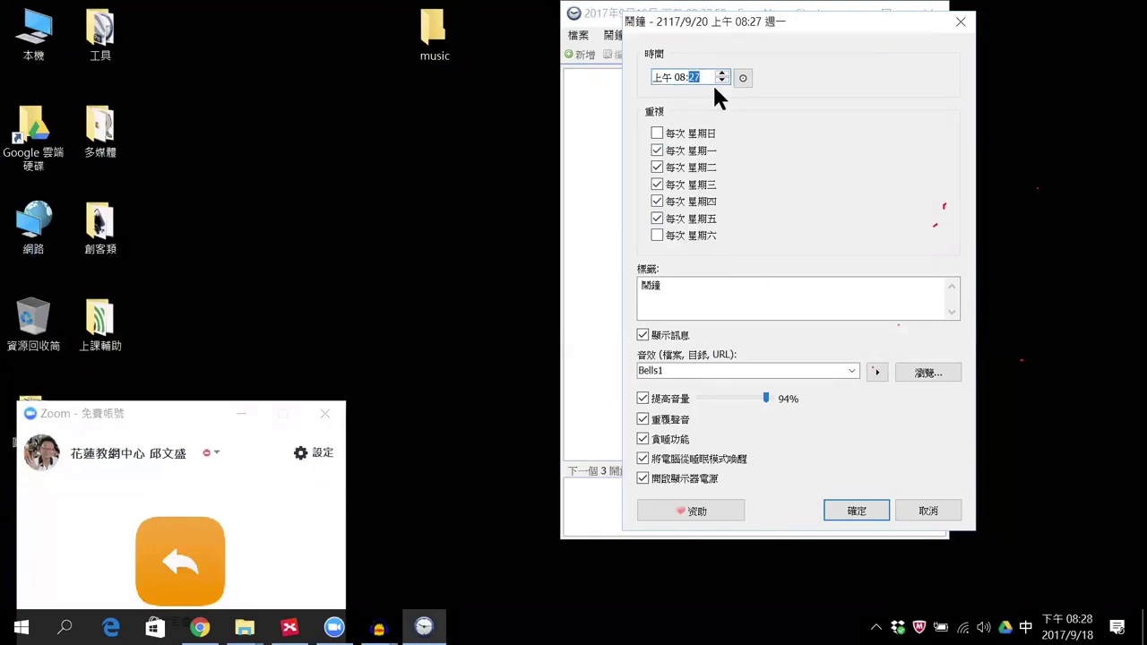
click(724, 79)
click(724, 78)
click(724, 79)
click(723, 79)
click(723, 79)
click(723, 79)
click(723, 78)
click(724, 79)
click(723, 79)
click(723, 79)
Step: Replace the alarm's label with 早上8:00打掃 and turn off its message display (顯示訊息)
click(687, 285)
double_click(687, 285)
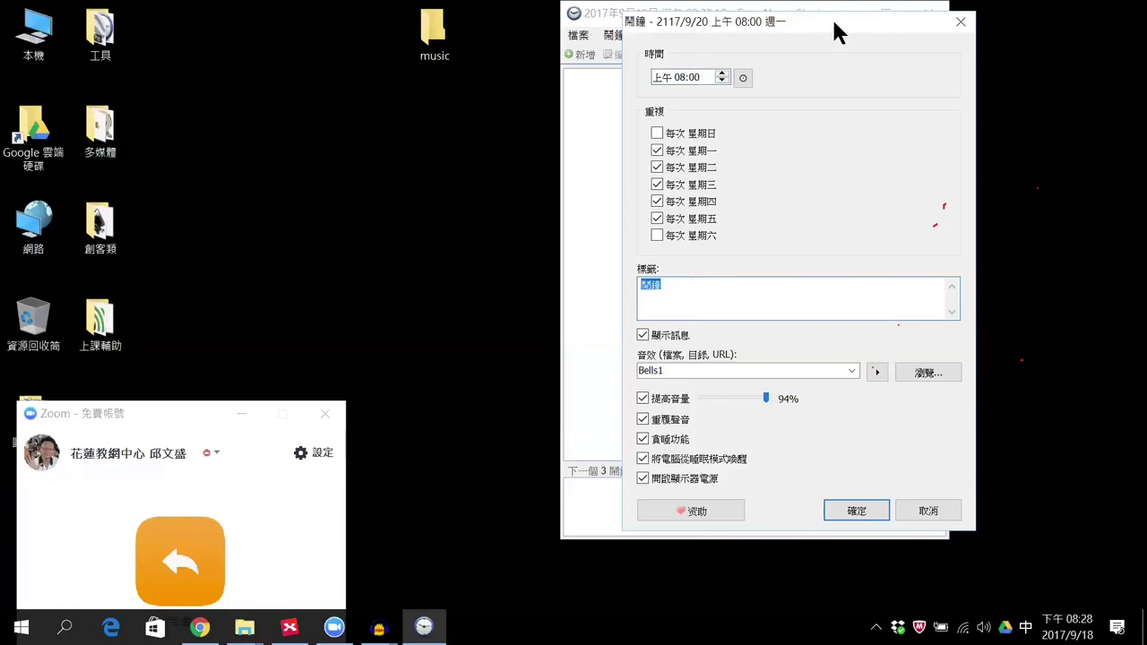
drag(834, 33, 408, 50)
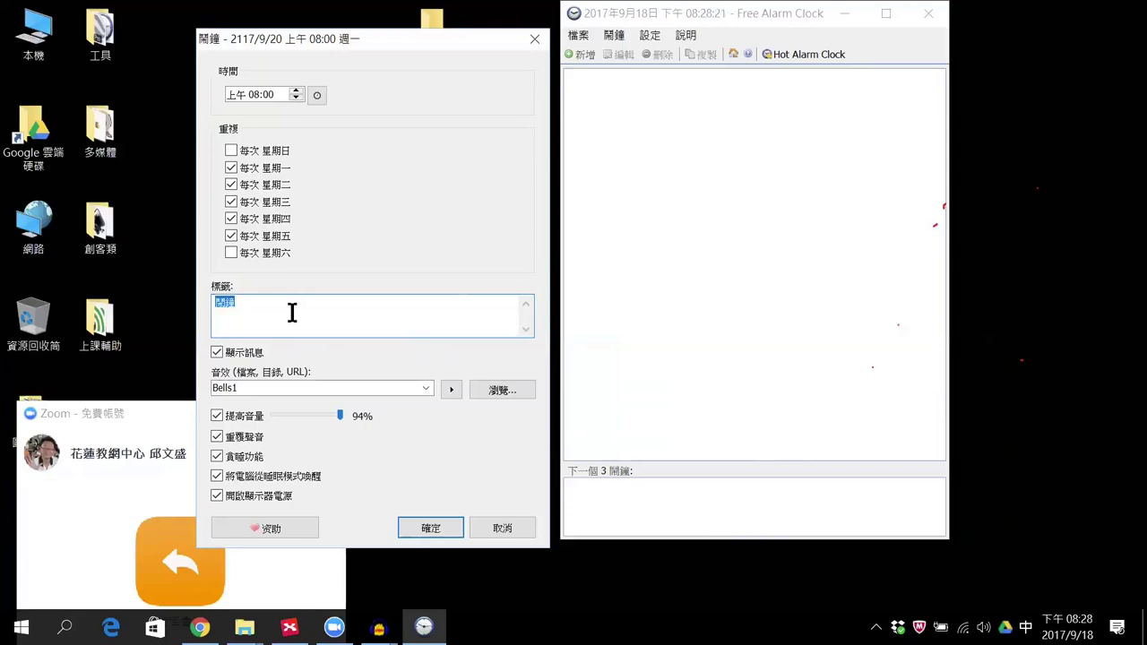
text(早上)
key(shift)
text(8:00)
key(shift)
text(打掃)
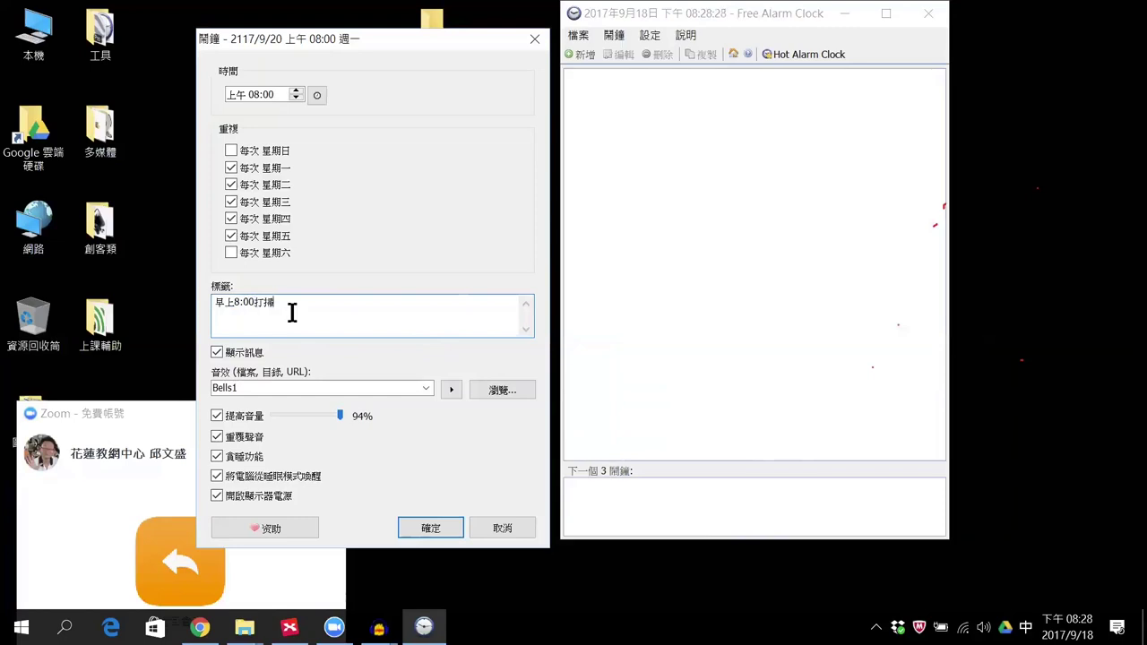
click(217, 353)
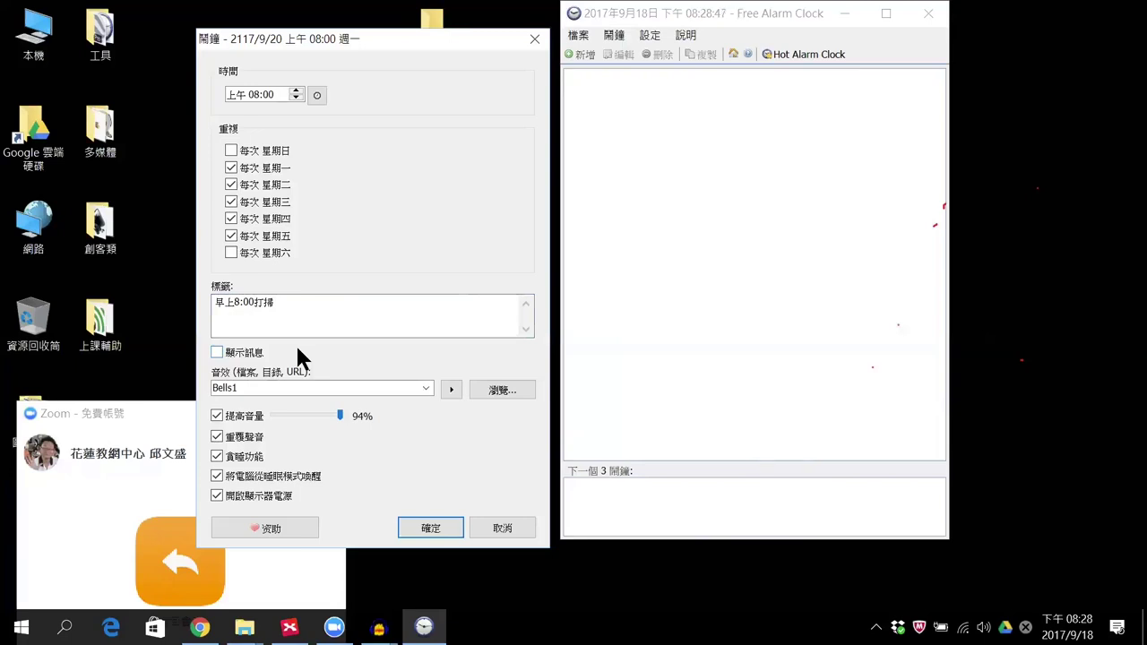
Step: Look through the built-in sounds offered for the alarm without changing the selection
click(427, 388)
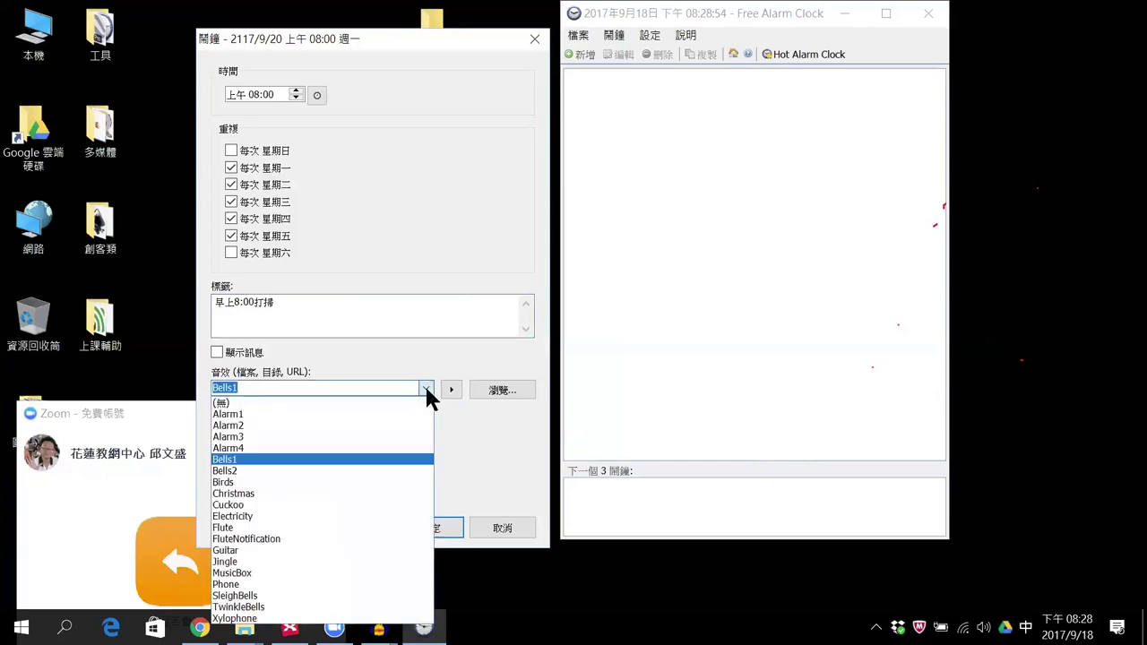
click(417, 364)
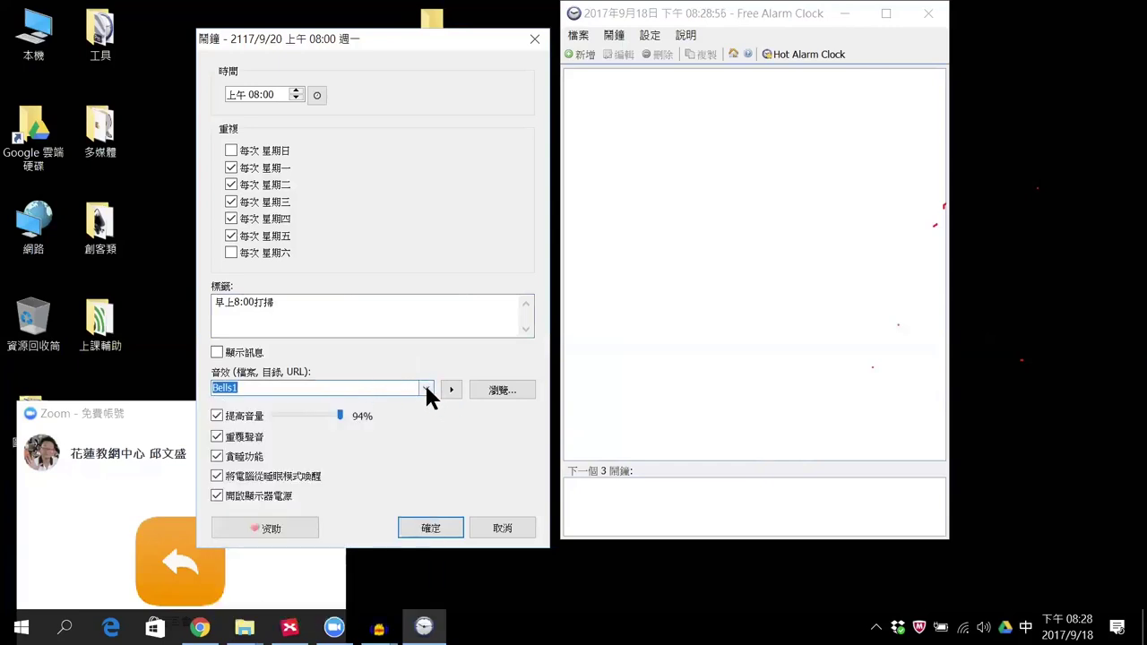
click(428, 389)
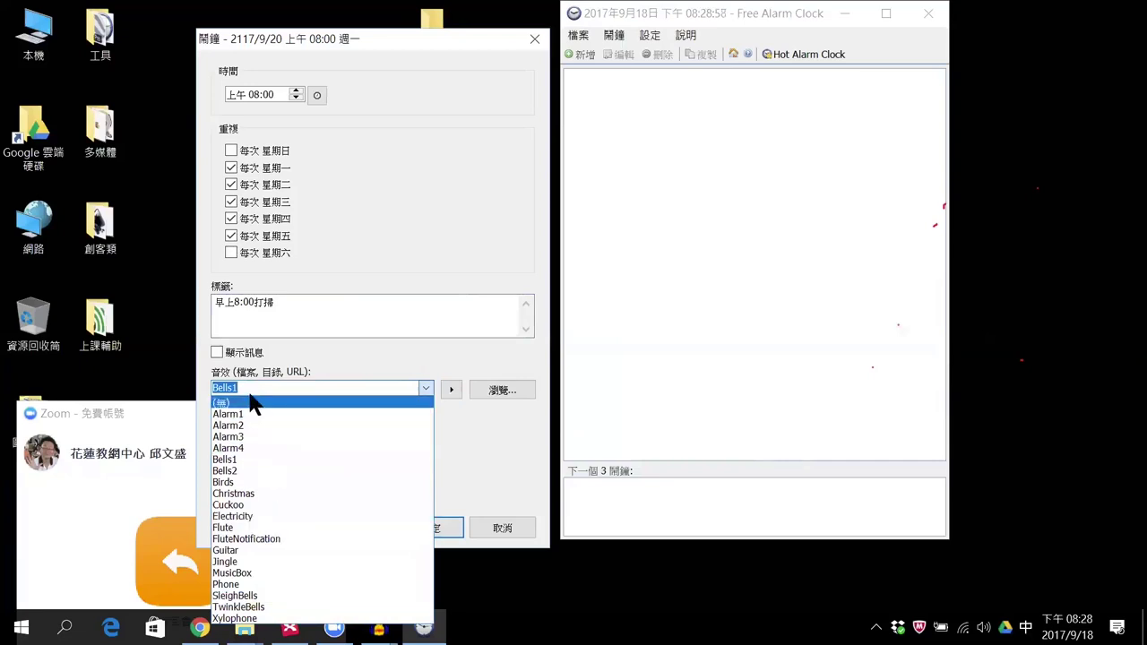
click(358, 346)
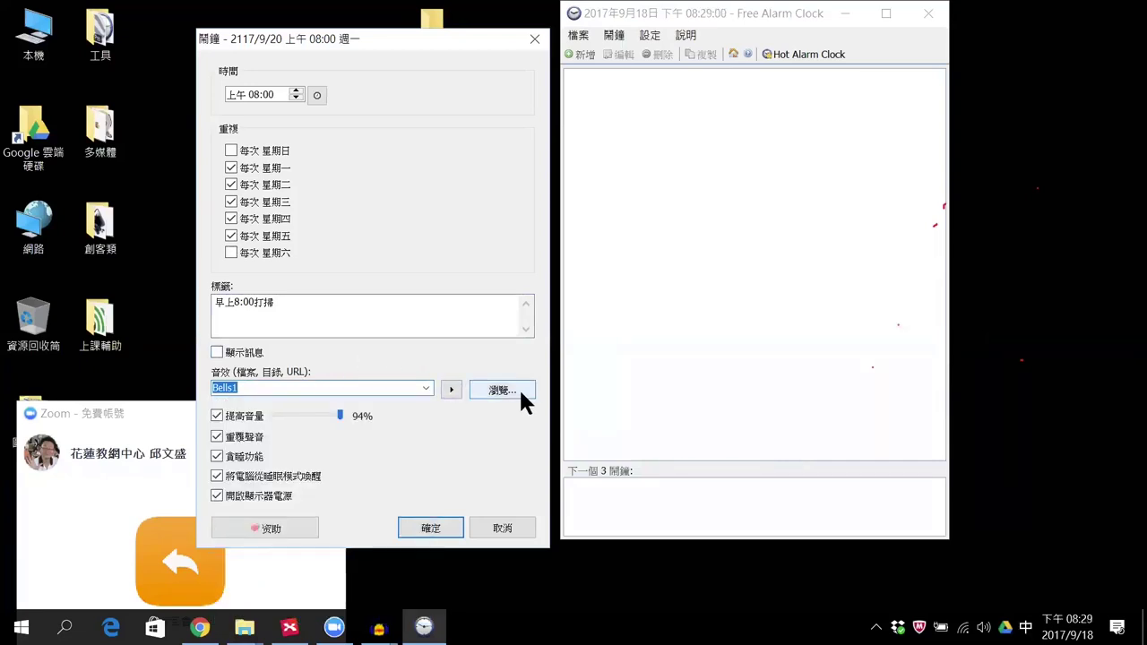
click(426, 388)
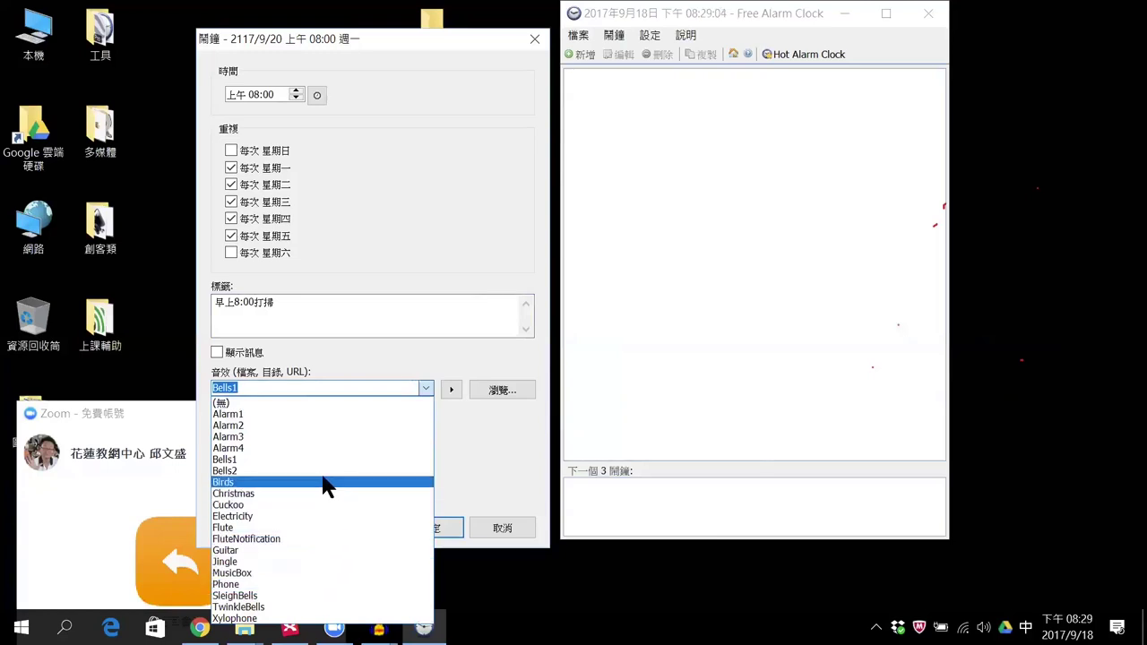
click(520, 445)
Step: Assign 01.mp3 from the desktop's music folder as the alarm sound and stop its preview
click(503, 391)
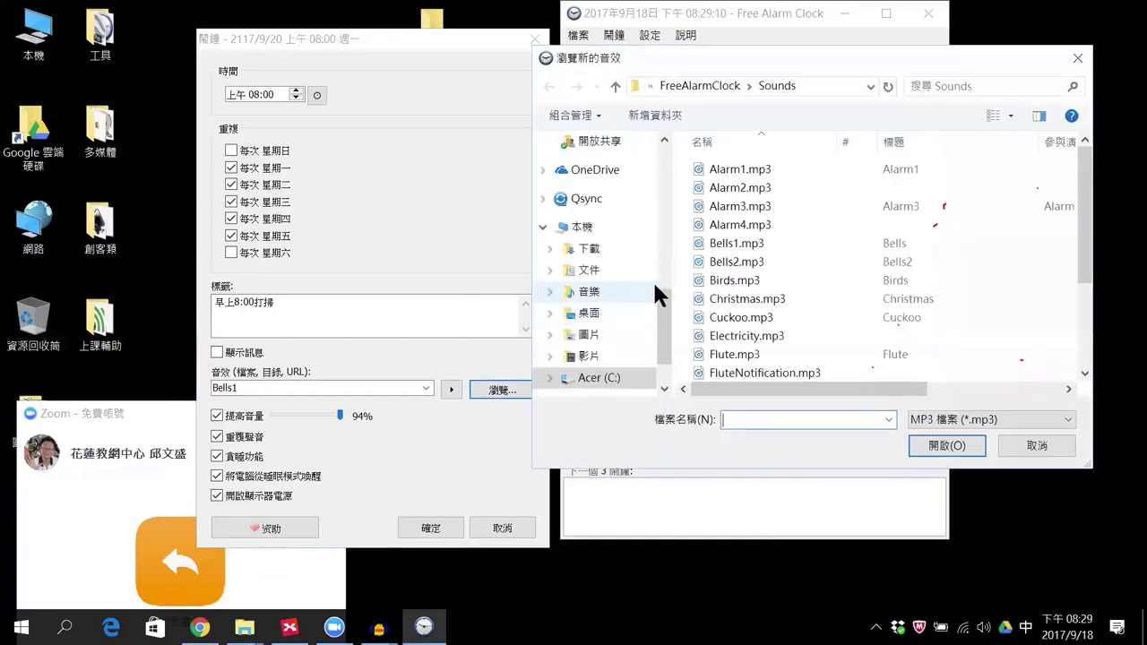
drag(659, 305, 672, 142)
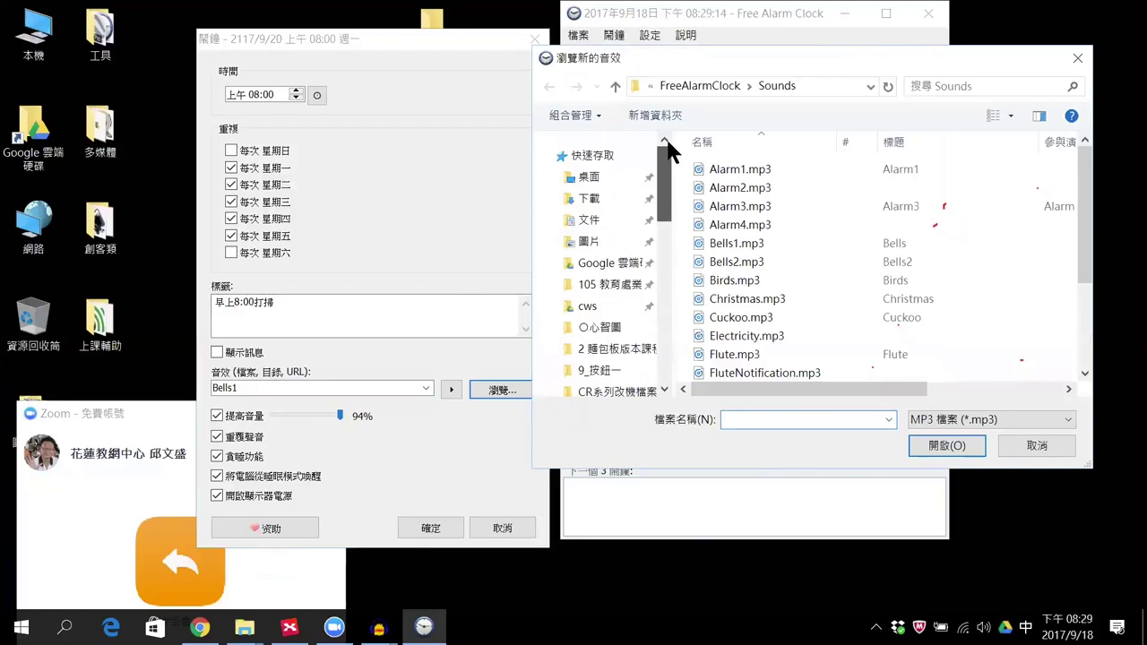
click(605, 174)
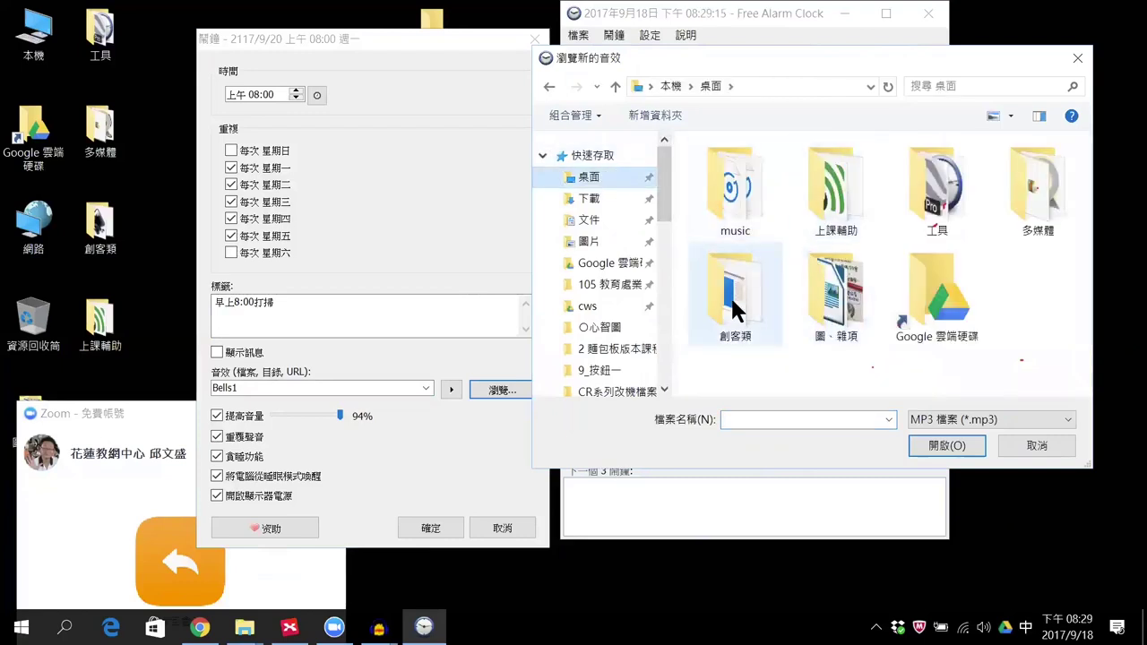
double_click(755, 200)
click(733, 173)
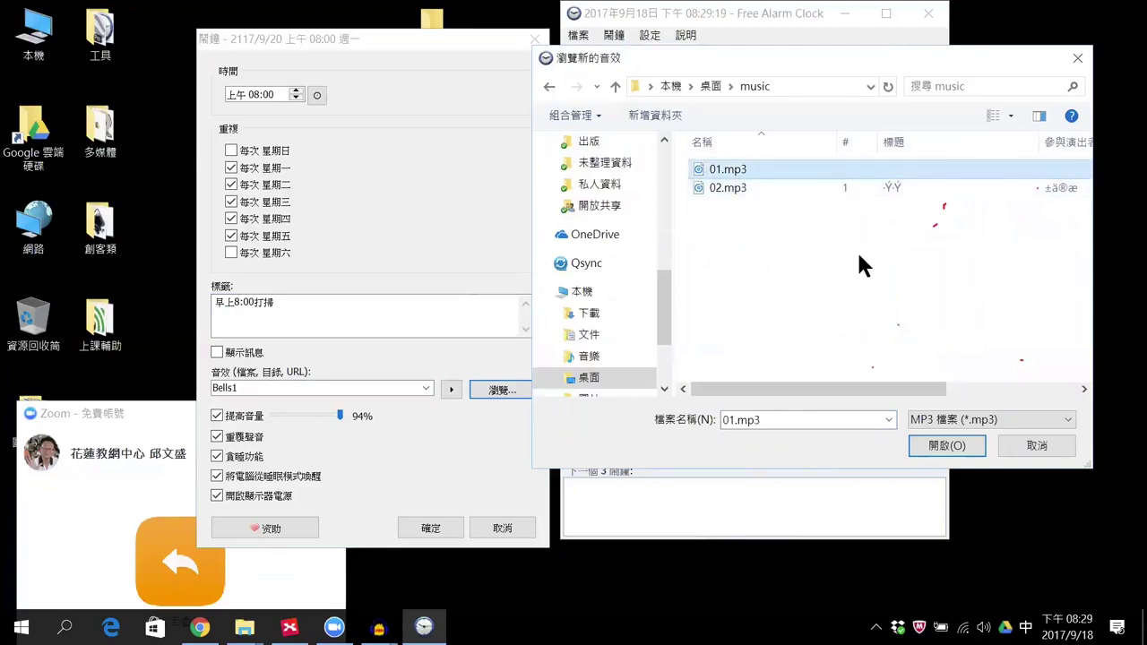
click(971, 451)
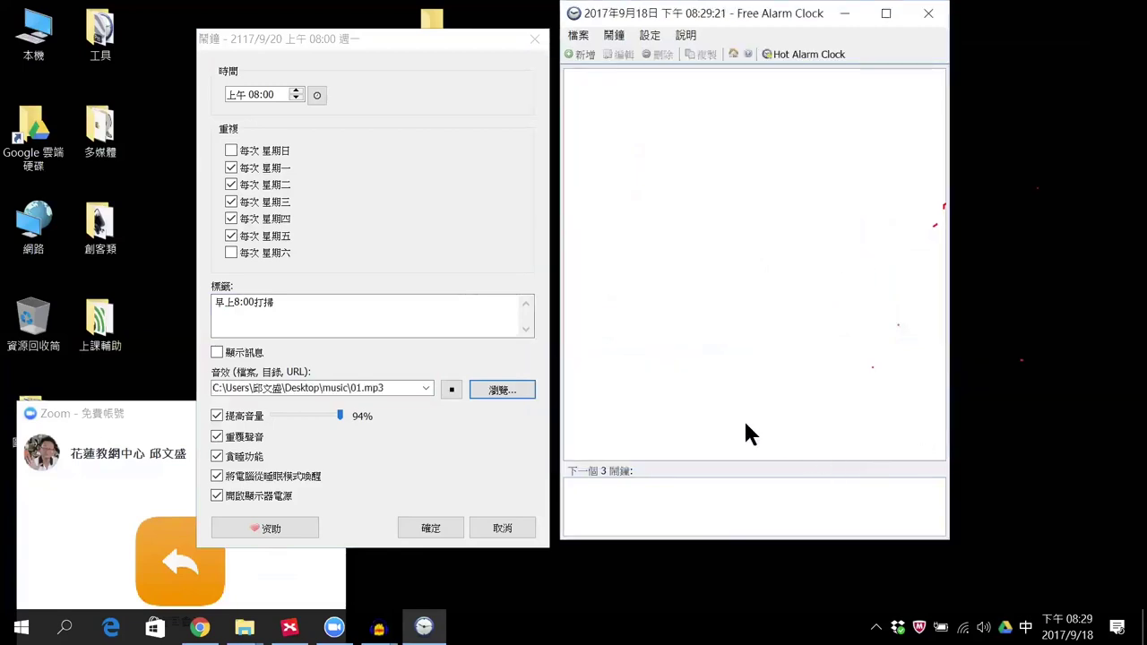
click(452, 395)
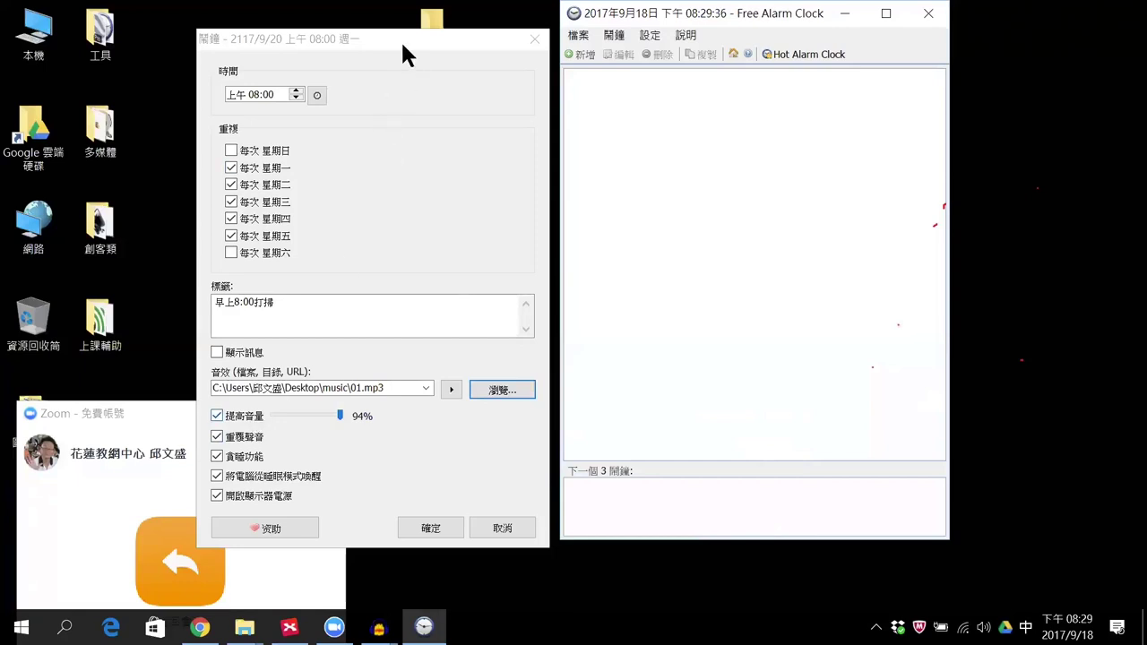
Step: Move the alarm dialog higher and lower the alarm's volume to about 81%
drag(410, 37, 427, 12)
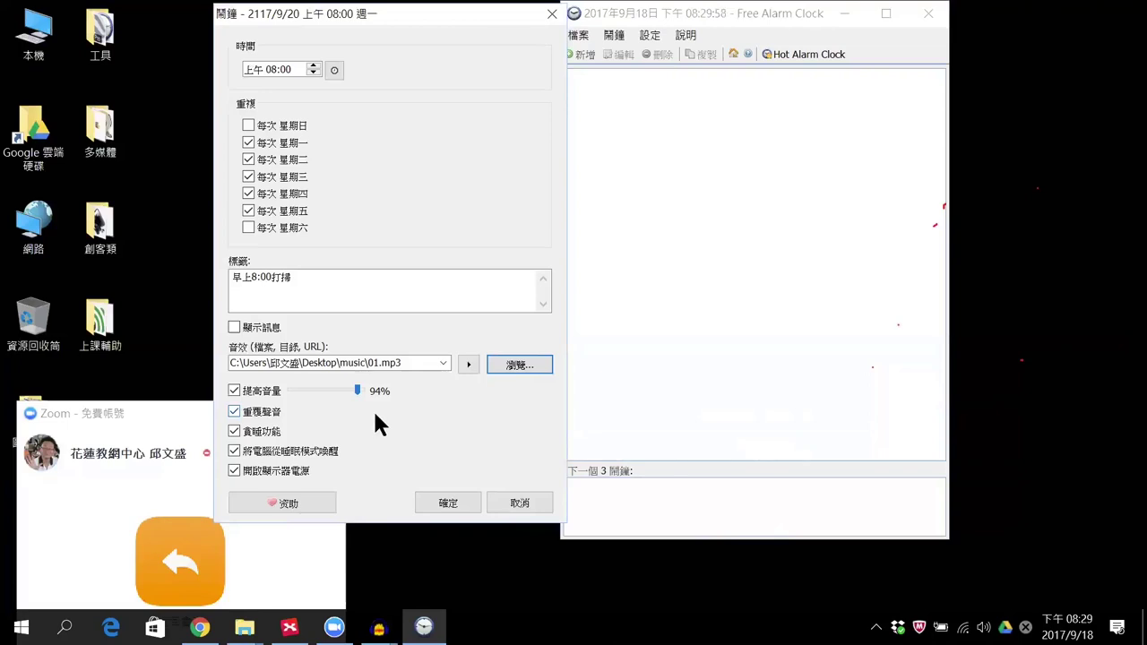
mouse_move(356, 397)
mouse_down()
mouse_move(296, 389)
mouse_move(343, 399)
mouse_up()
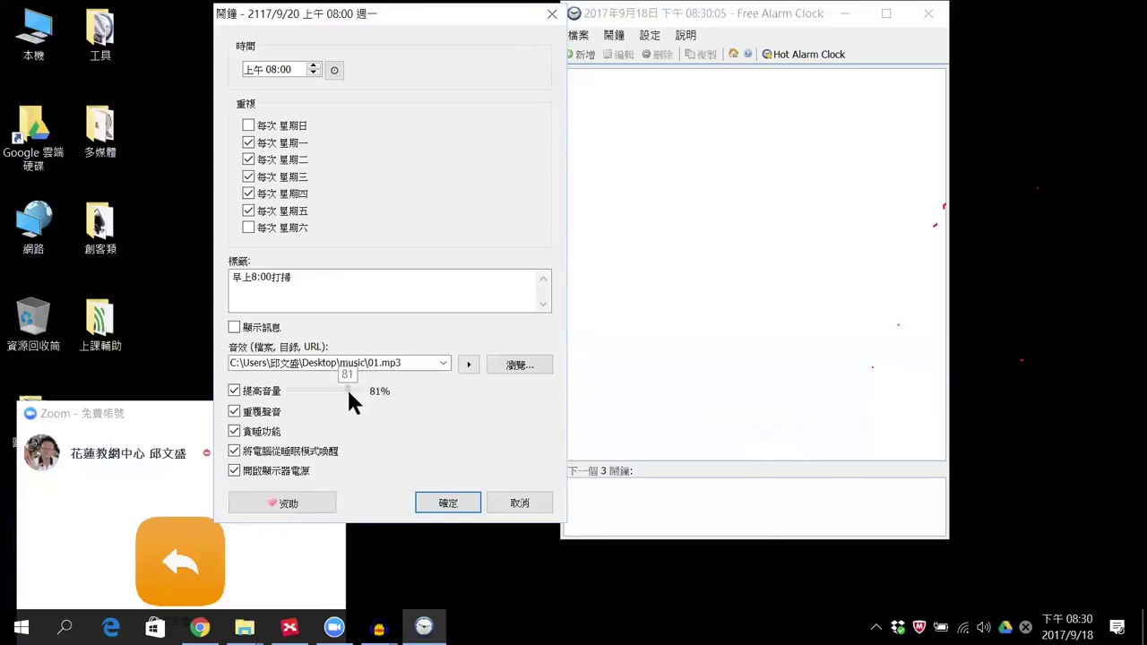
drag(351, 388, 353, 388)
Step: Adjust the alarm's playback, wake-from-sleep and display power options, and save the weekday alarm
key(Tab)
key(space)
click(235, 451)
click(234, 470)
click(234, 450)
click(451, 504)
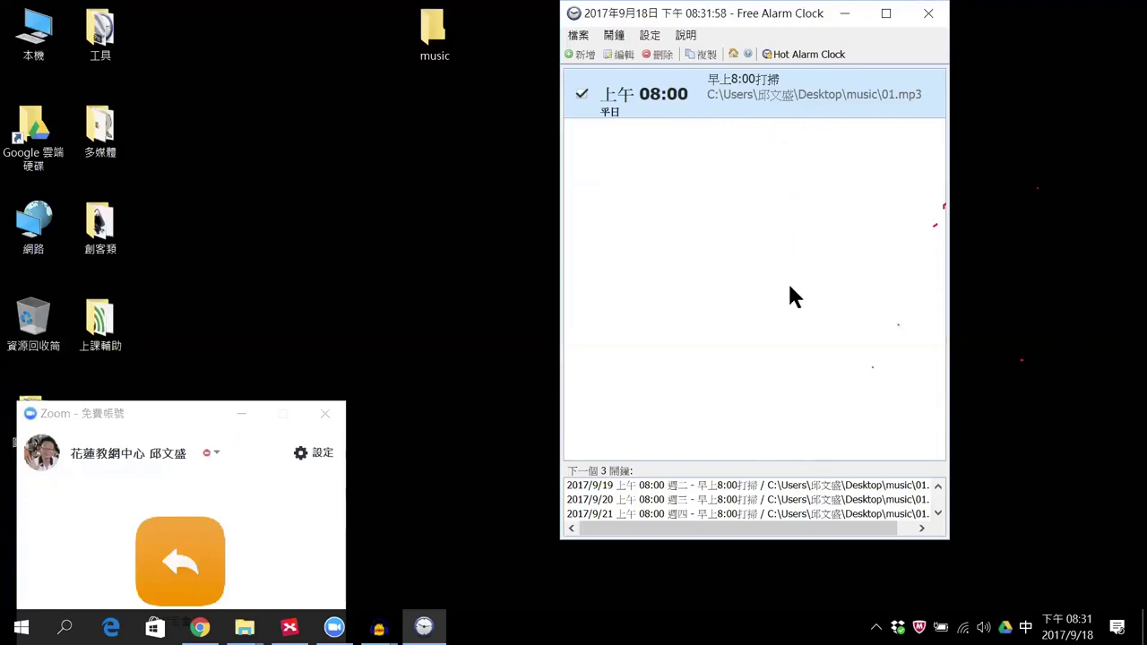
Step: Create a second alarm that repeats every Monday at 下午 08:35
click(582, 55)
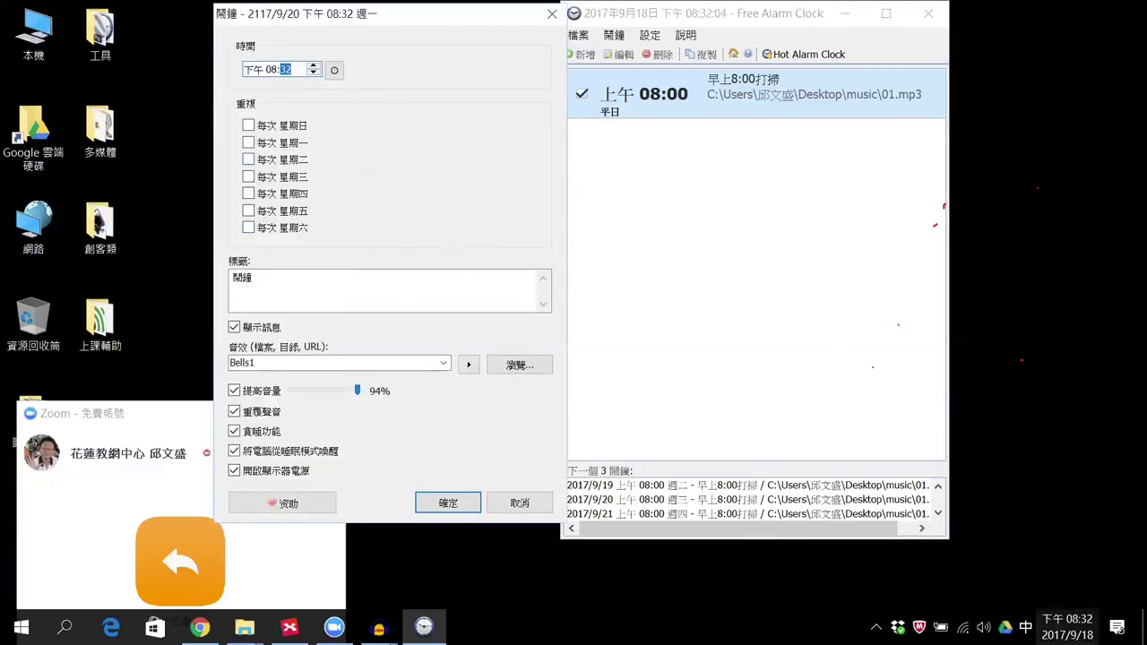
click(249, 143)
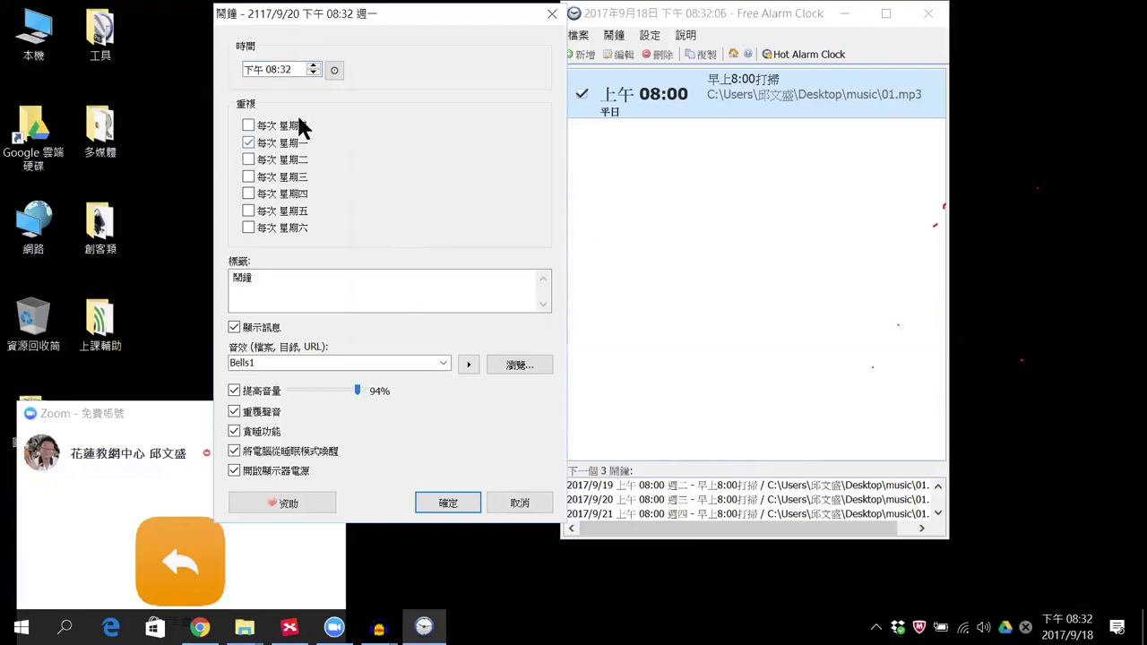
click(314, 65)
click(314, 66)
click(314, 66)
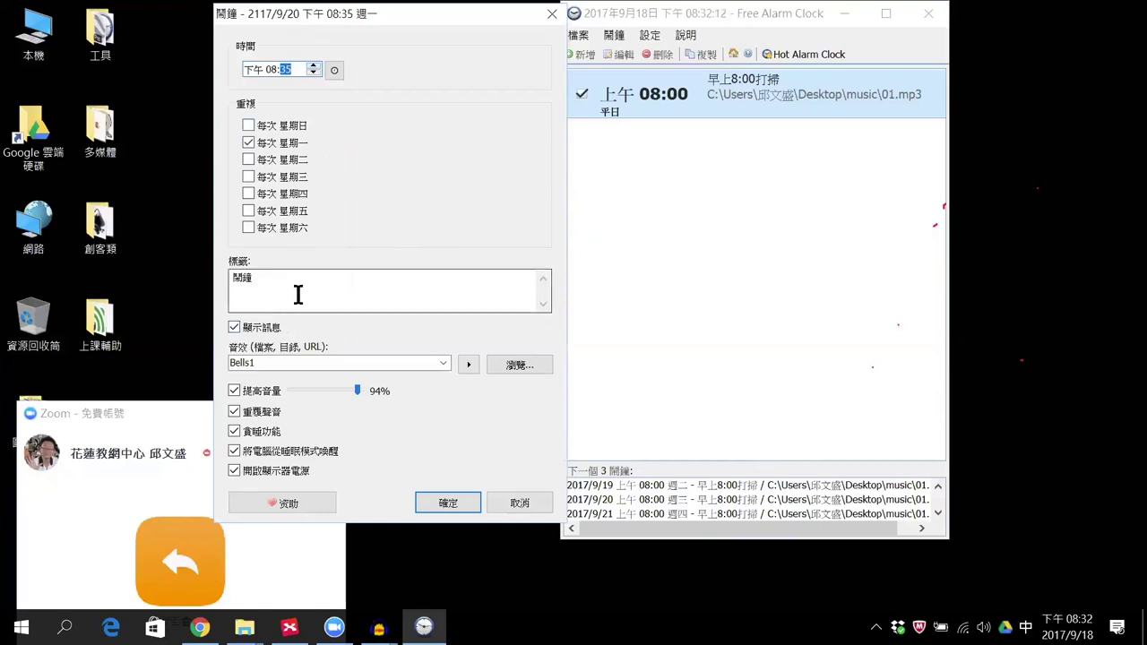
Step: Assign 02.mp3 from the desktop's music folder as the Monday alarm's sound
click(509, 362)
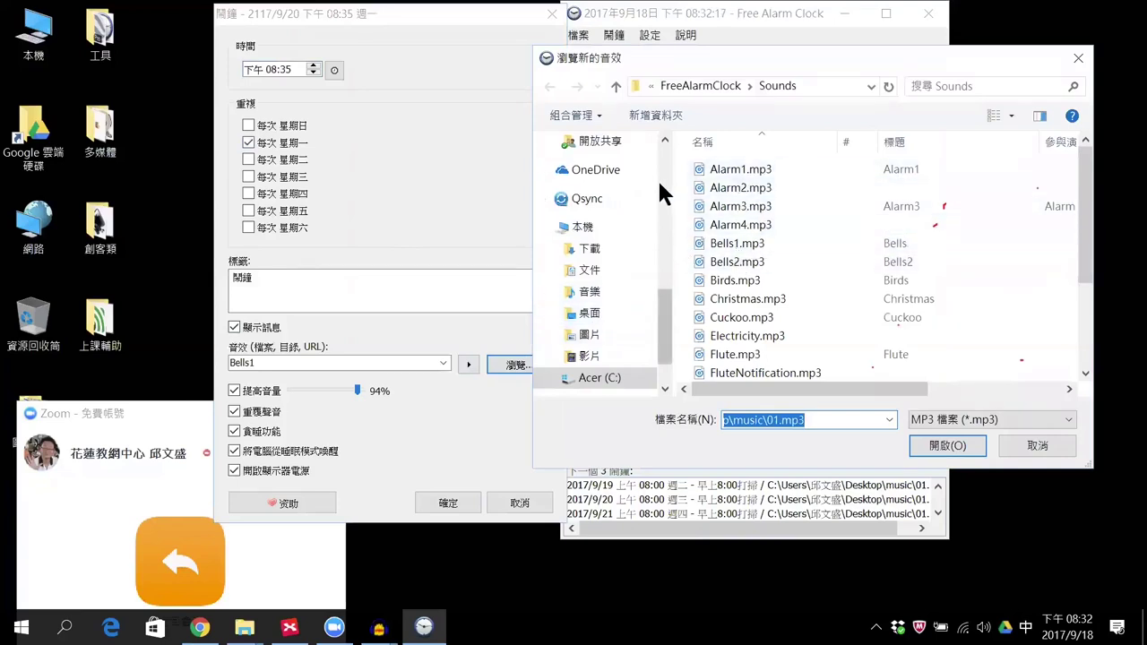
scroll(657, 176, up, 4)
scroll(659, 147, up, 5)
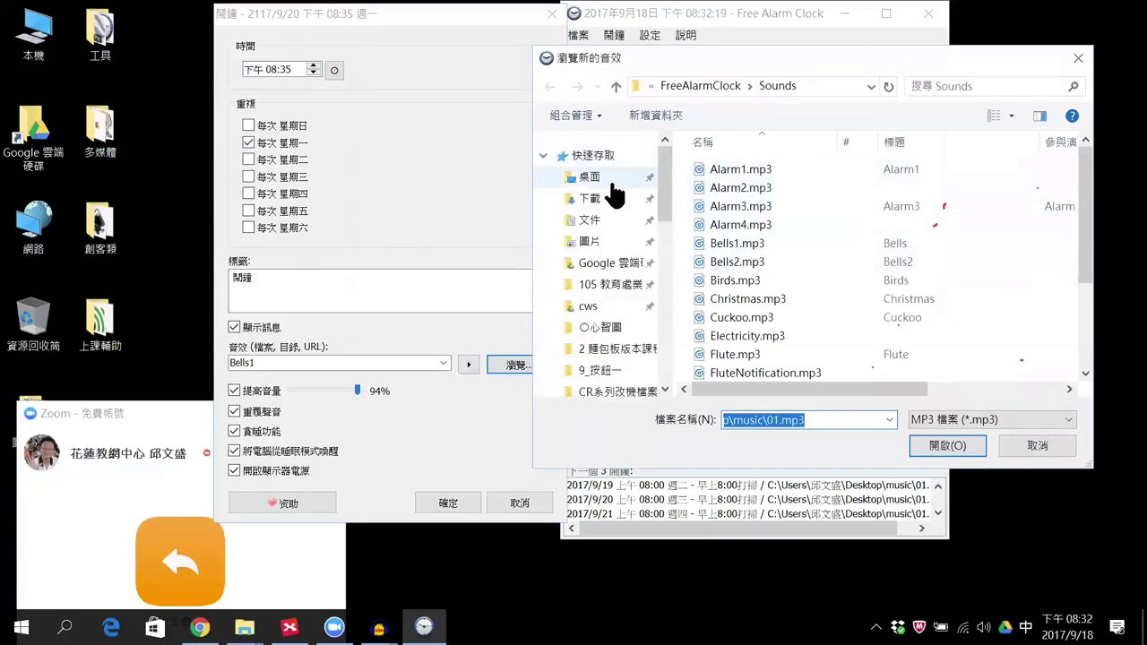
click(614, 179)
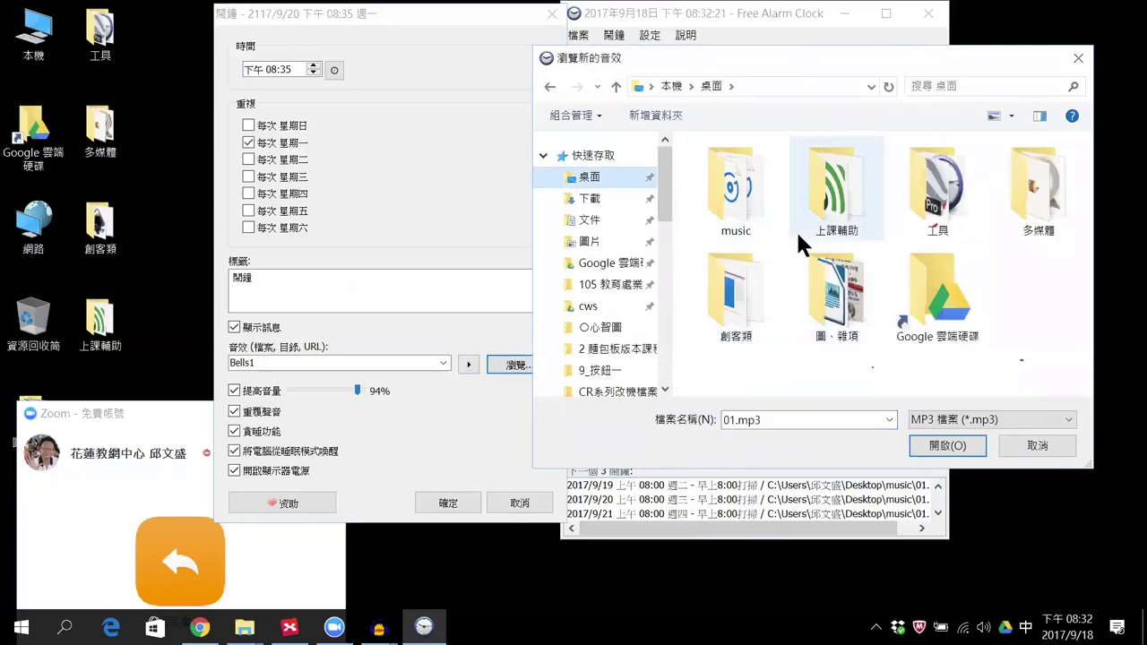
click(749, 206)
double_click(749, 206)
click(740, 186)
click(933, 439)
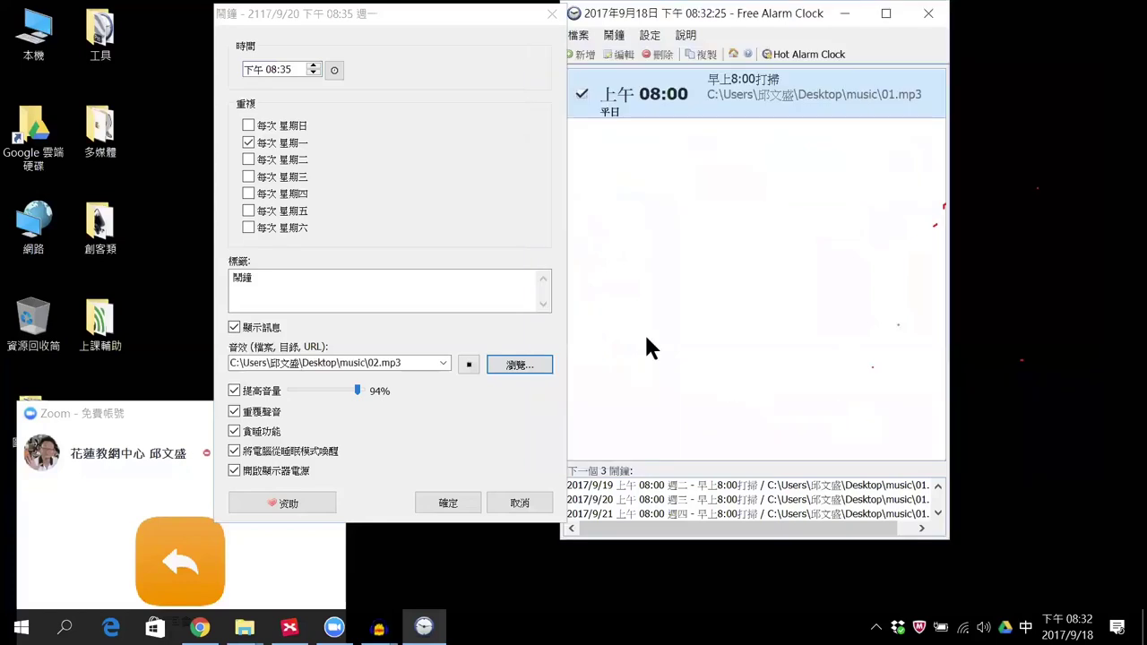
Step: Turn off sound repetition (重覆聲音) and snooze (貪睡功能) for the Monday alarm and save it
click(234, 412)
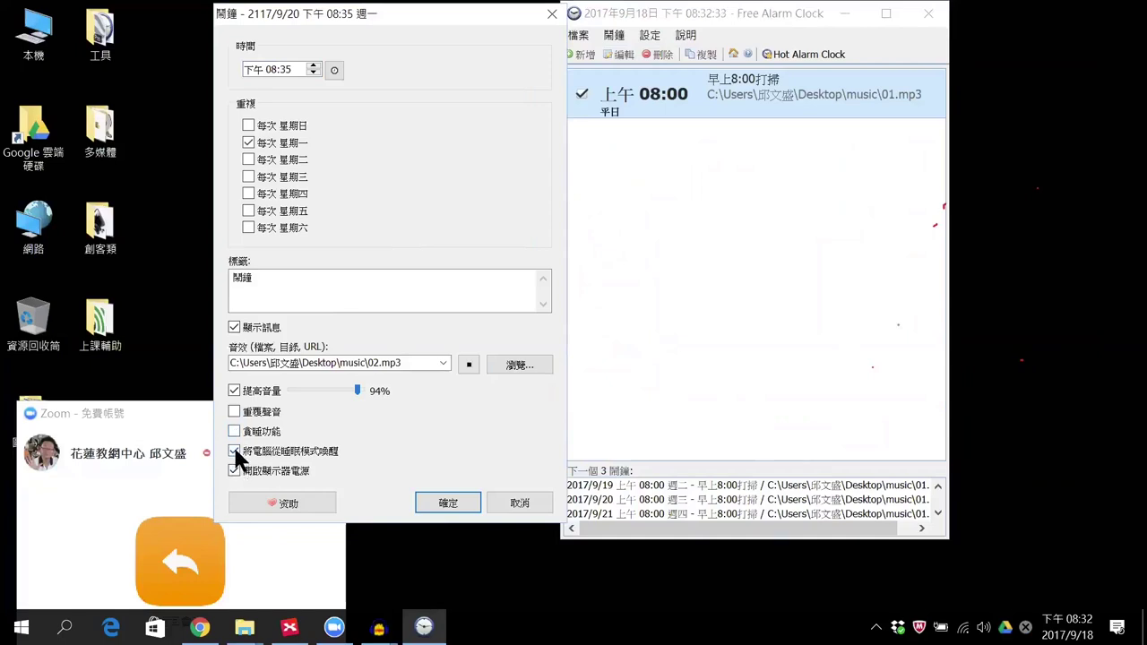
click(453, 507)
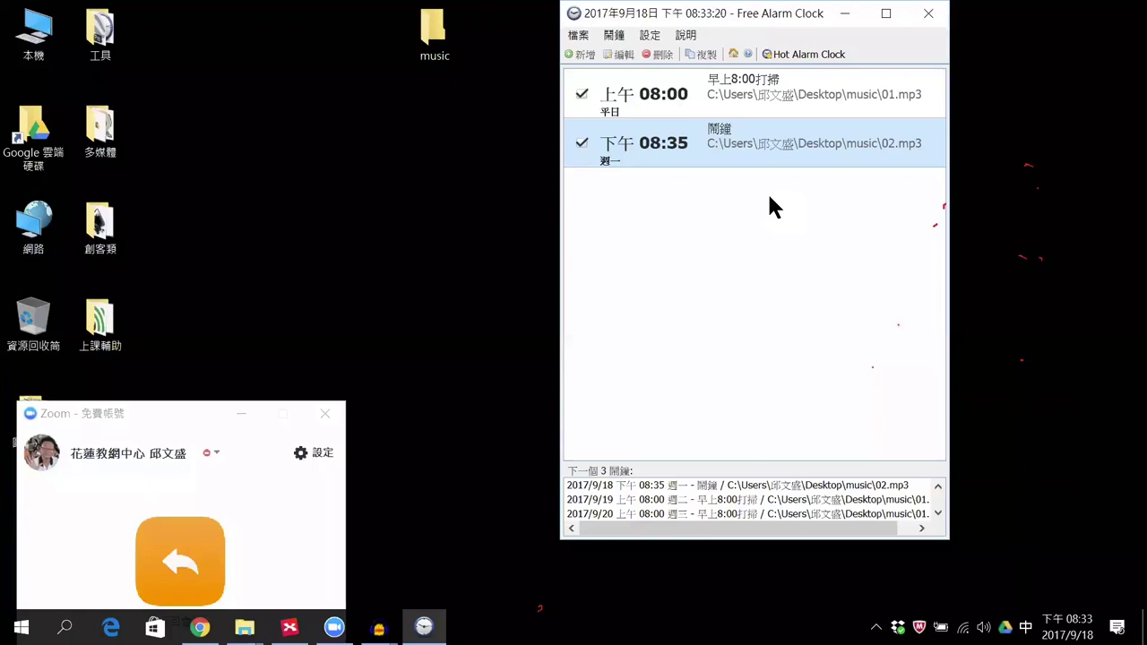
Step: Save the alarm list as a backup file named 平日鐘聲 in the desktop's music folder
click(591, 36)
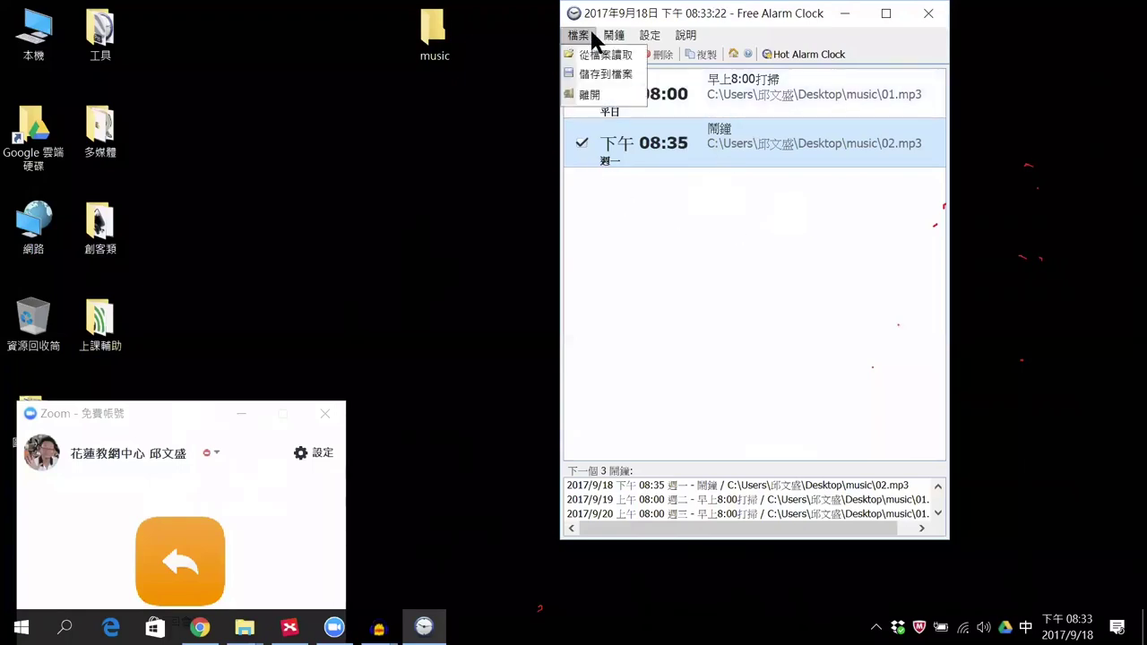
click(603, 74)
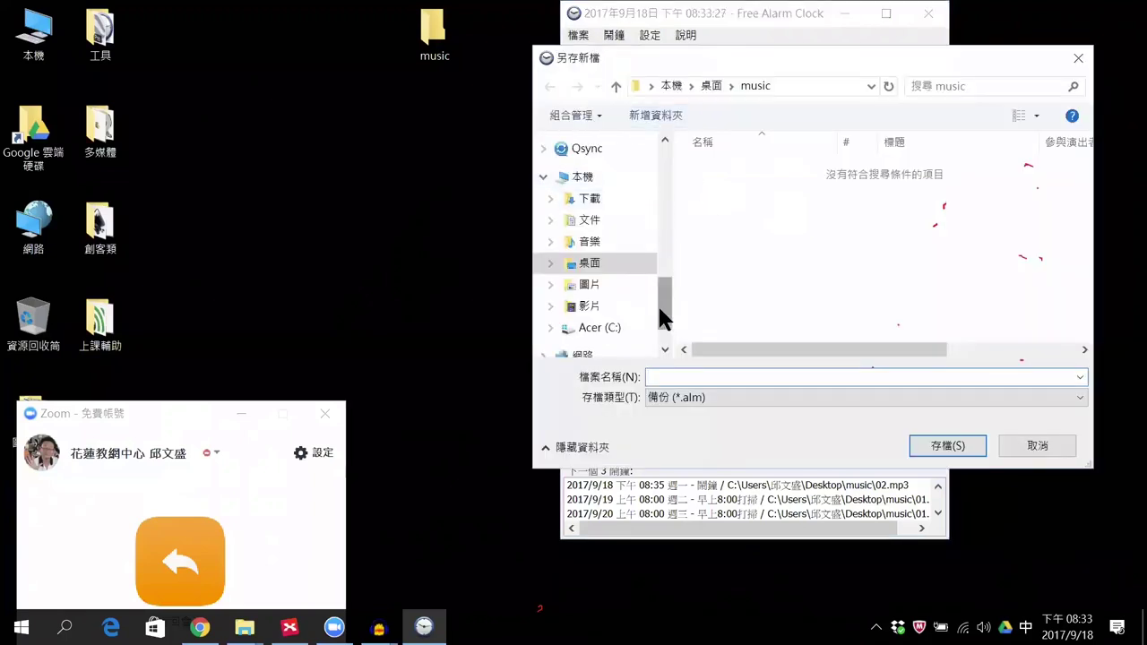
drag(660, 313, 661, 181)
click(614, 176)
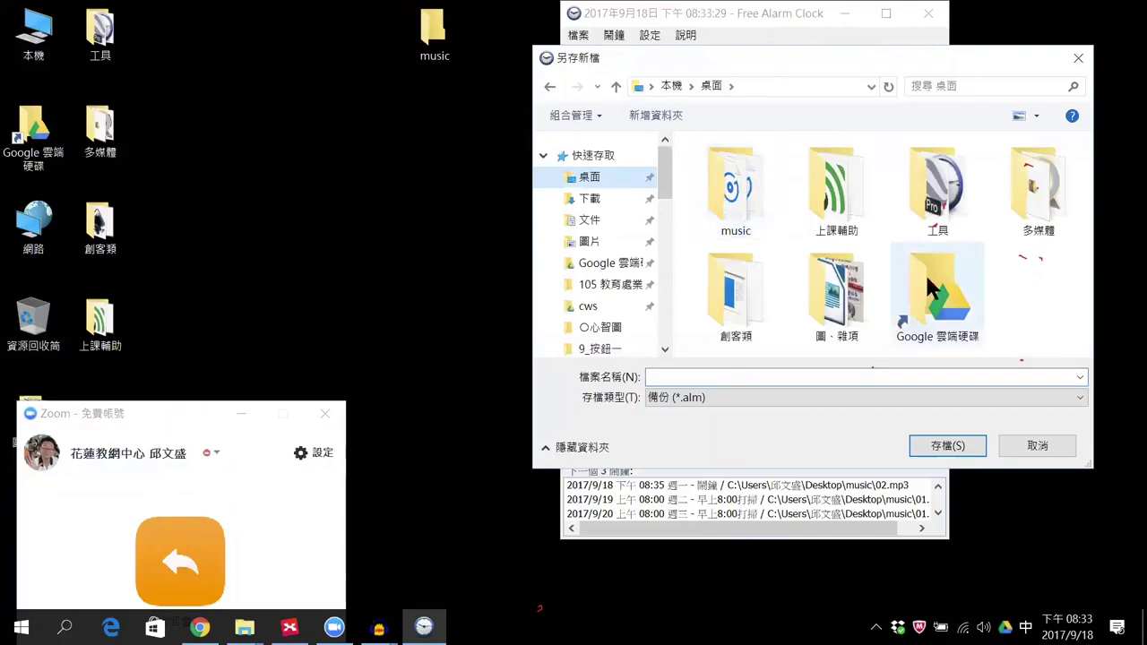
double_click(743, 193)
click(683, 377)
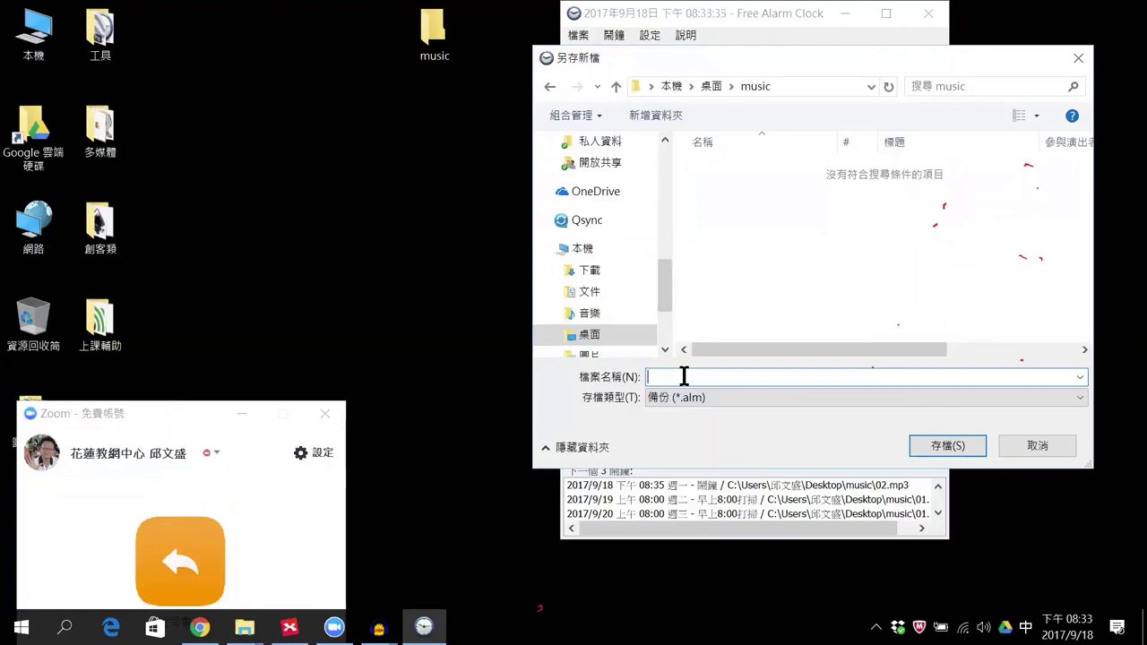
text(平日終日)
key(BackSpace)
key(BackSpace)
text(鐘聲)
click(943, 454)
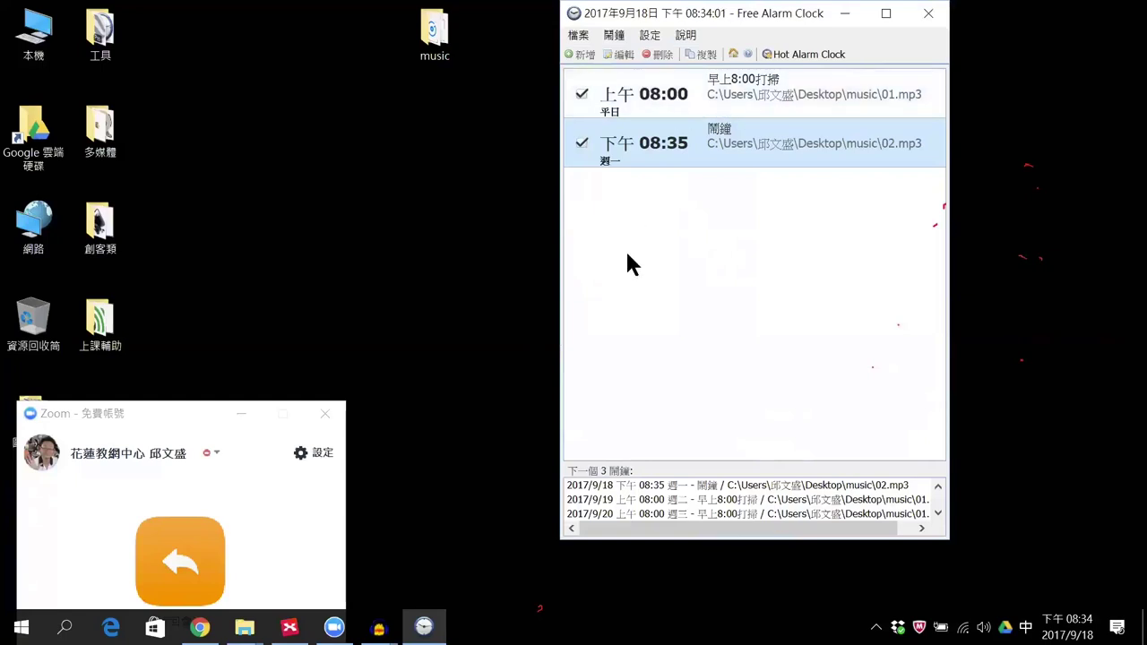
Step: Save the alarm list as a second backup named 考試鐘聲.alm in the desktop's music folder and check that folder's files
click(578, 34)
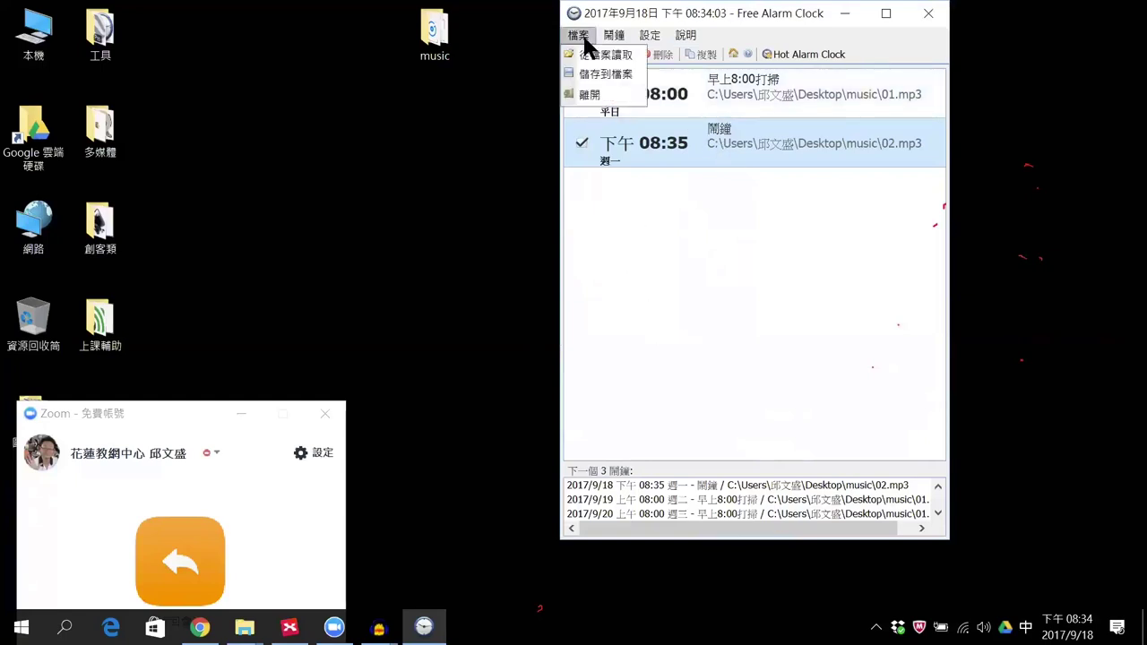
click(598, 74)
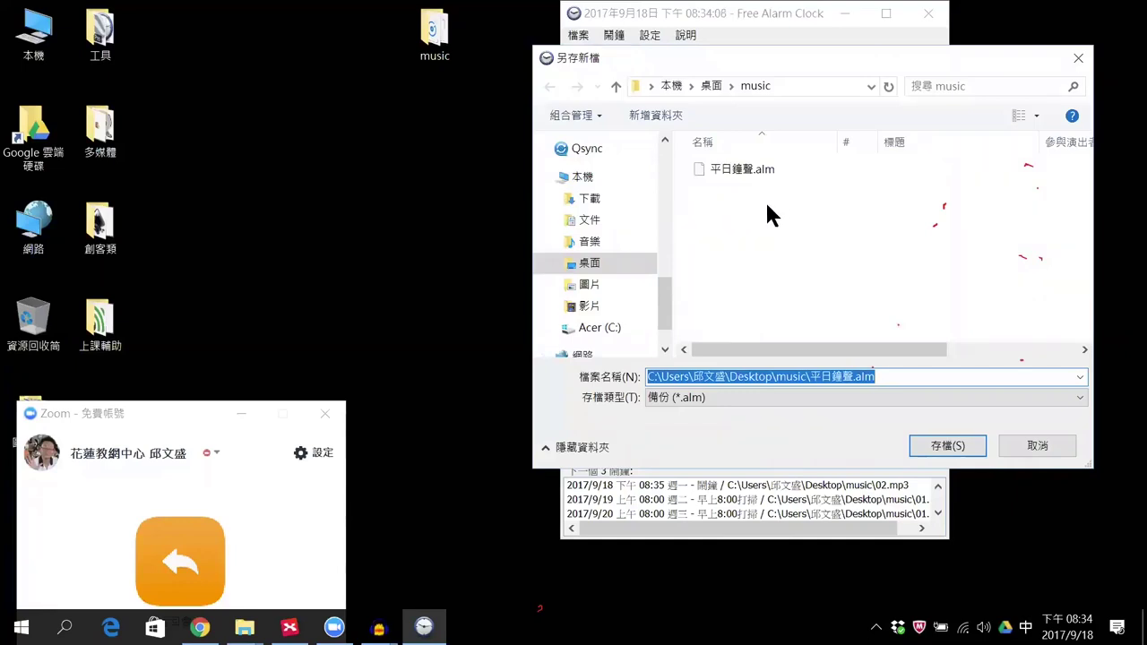
click(850, 376)
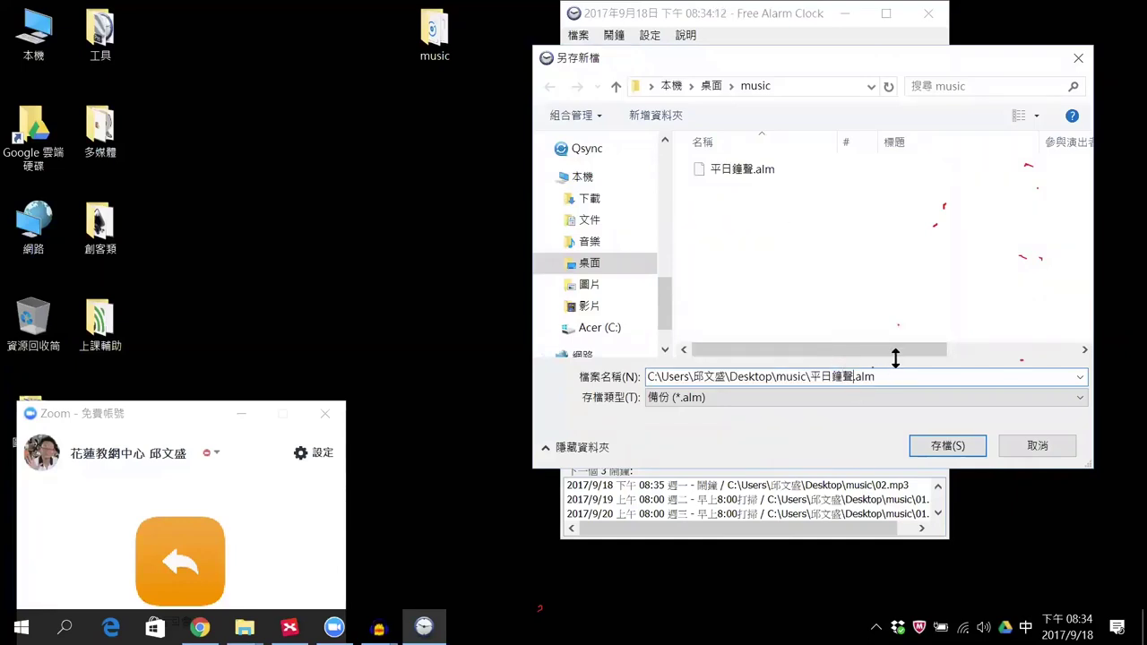
key(BackSpace)
key(BackSpace)
text(考試)
click(973, 448)
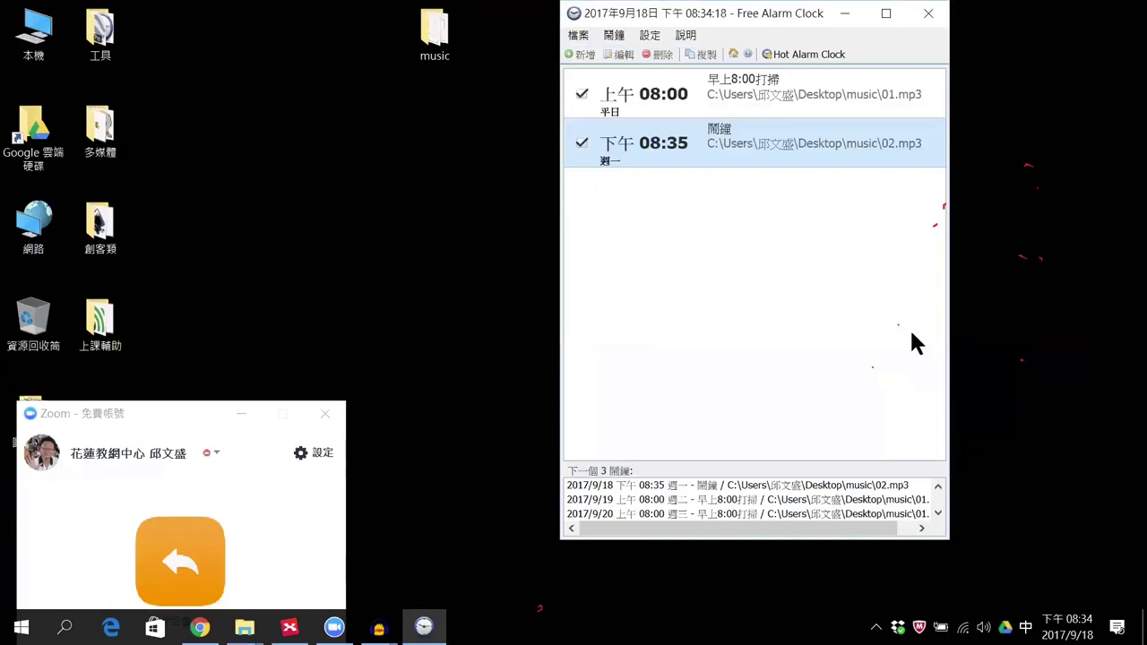
double_click(439, 41)
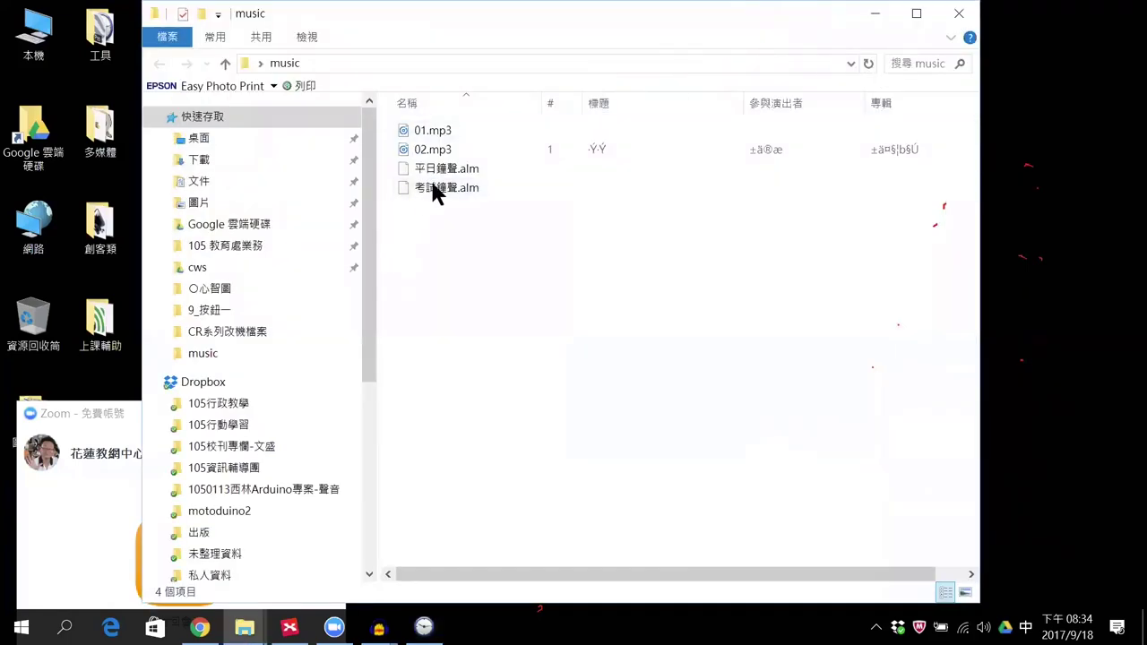
click(876, 15)
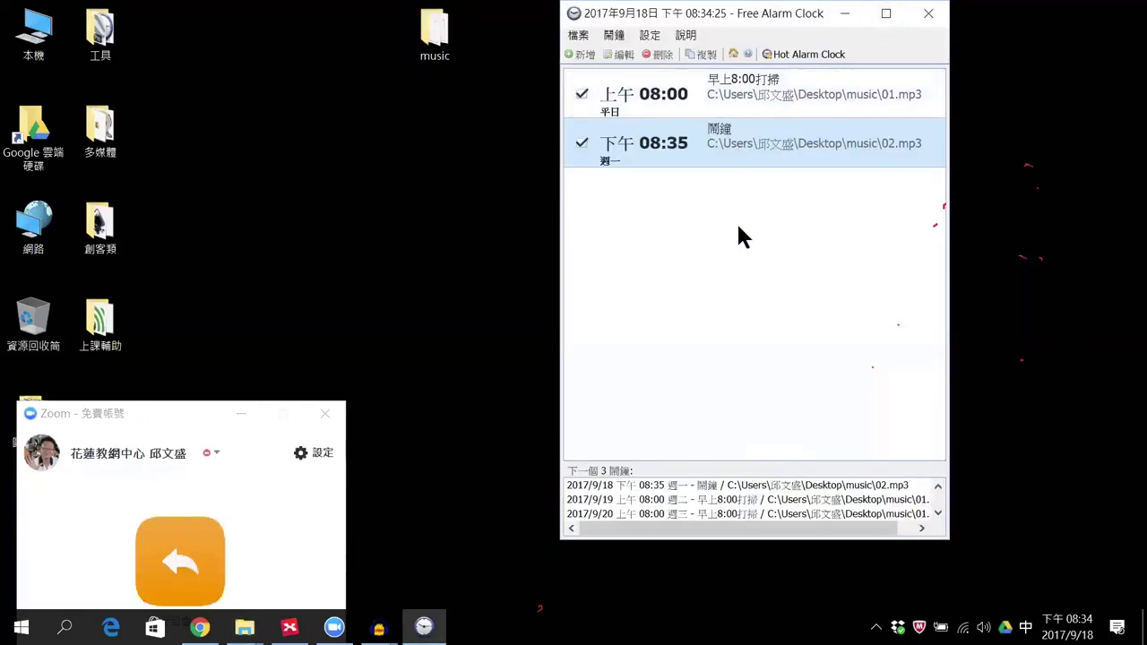
Step: Review the alarm backups available for loading without opening one, and dismiss the 下午 08:35 alarm alert
click(649, 36)
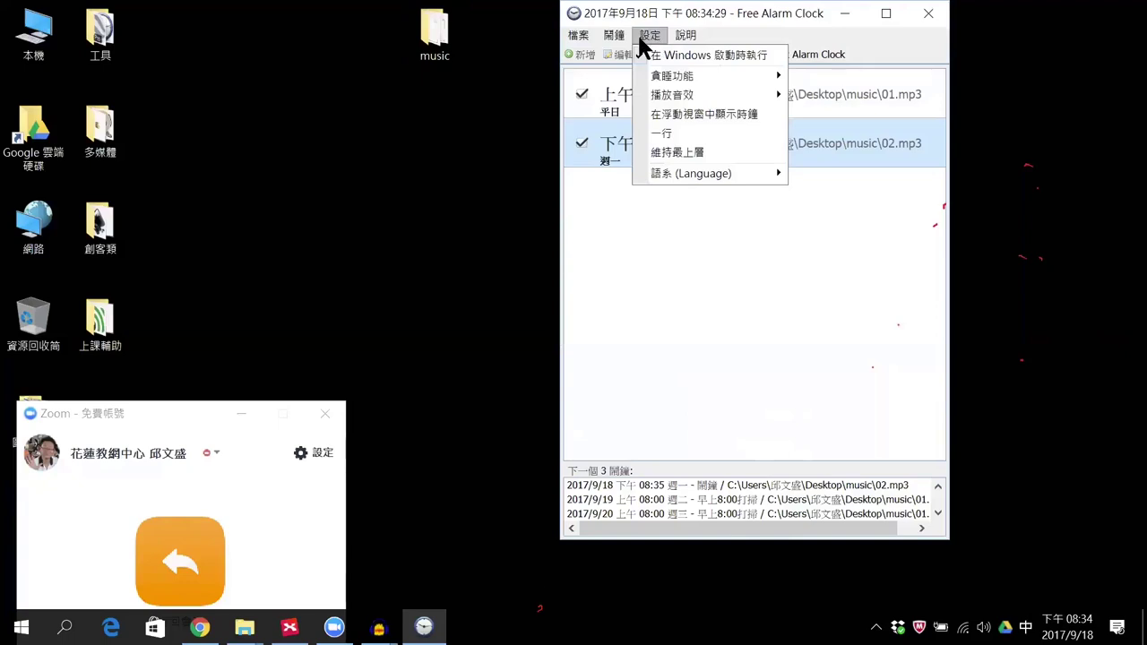
mouse_move(614, 35)
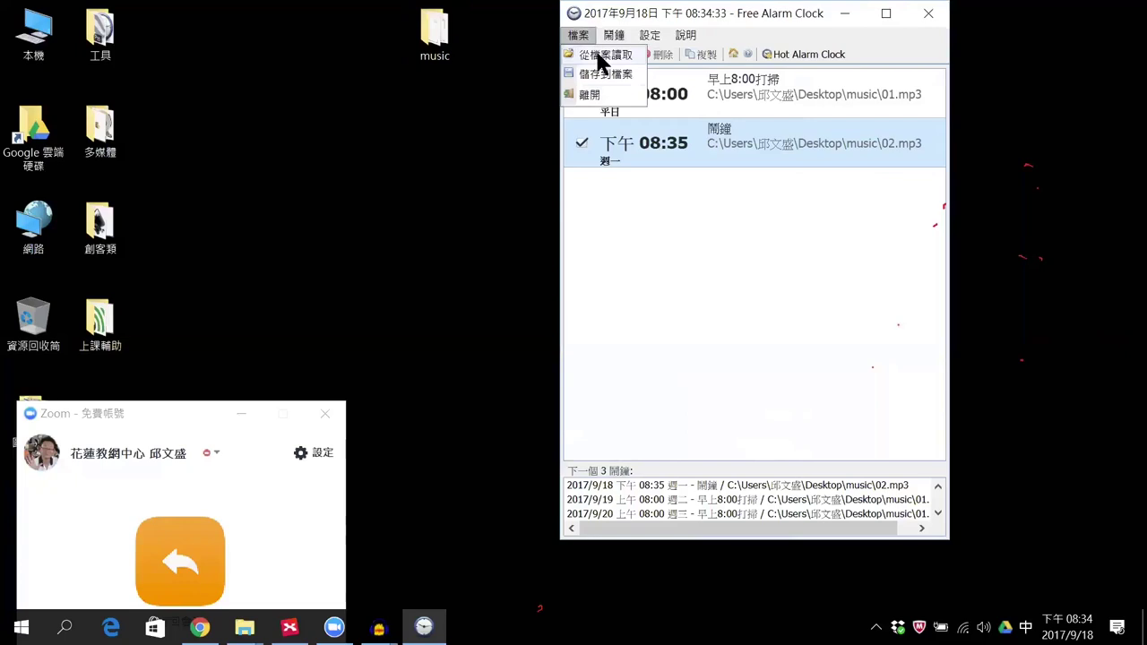
click(597, 55)
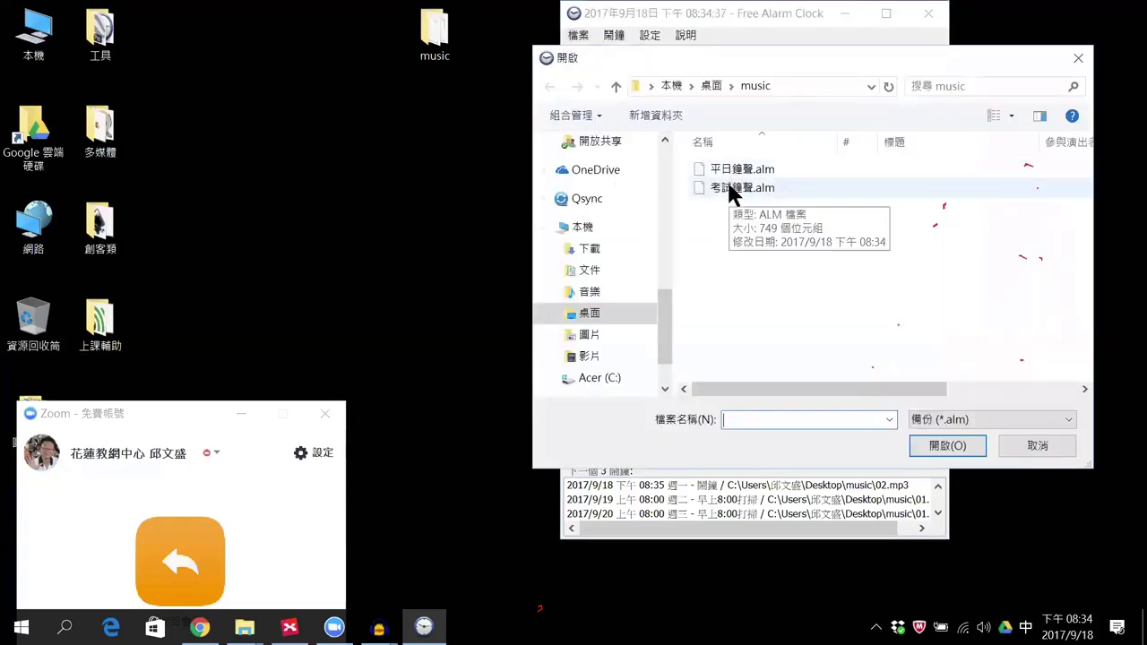
click(1014, 446)
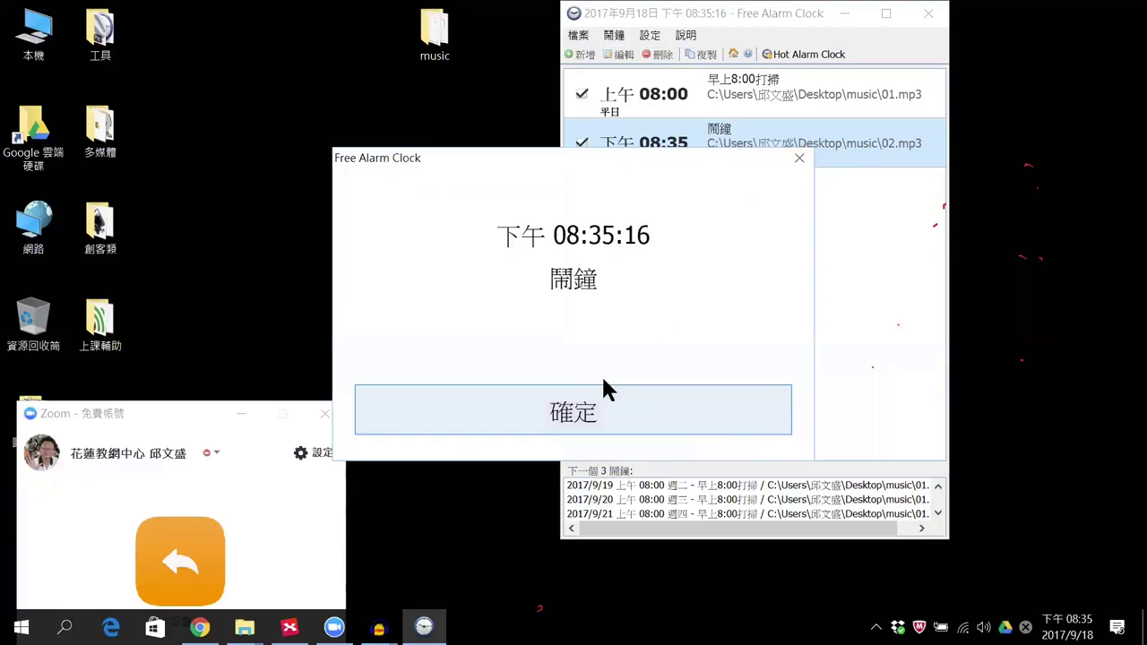
click(800, 159)
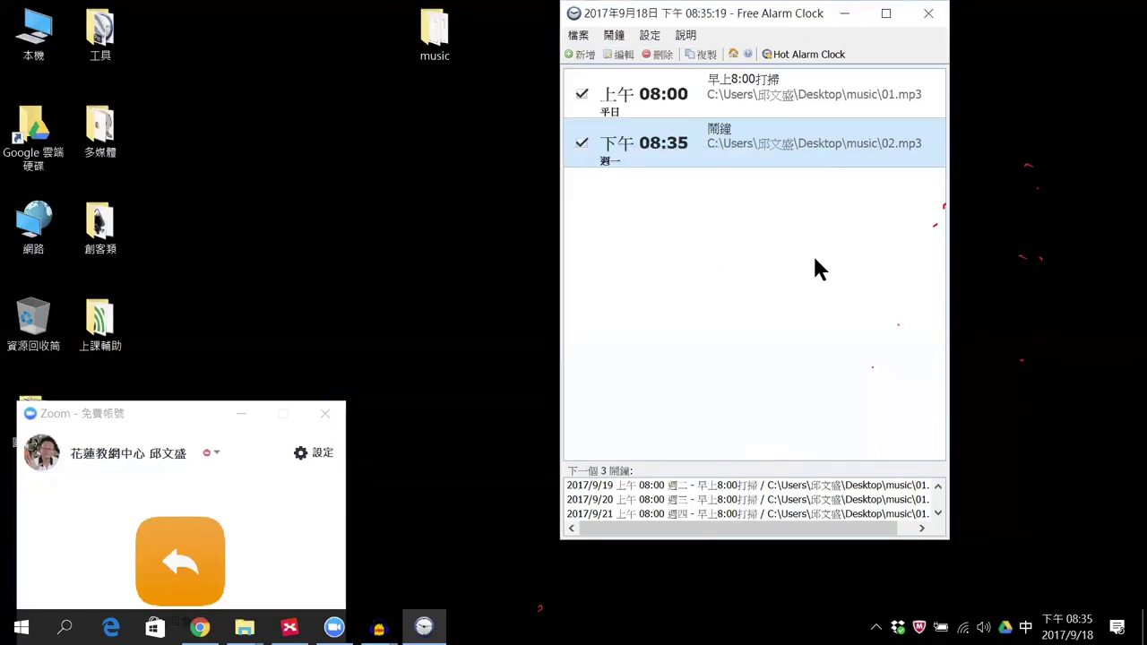
Step: Switch to the XMind course map and open the web link attached to the 腦波音樂 topic
click(288, 627)
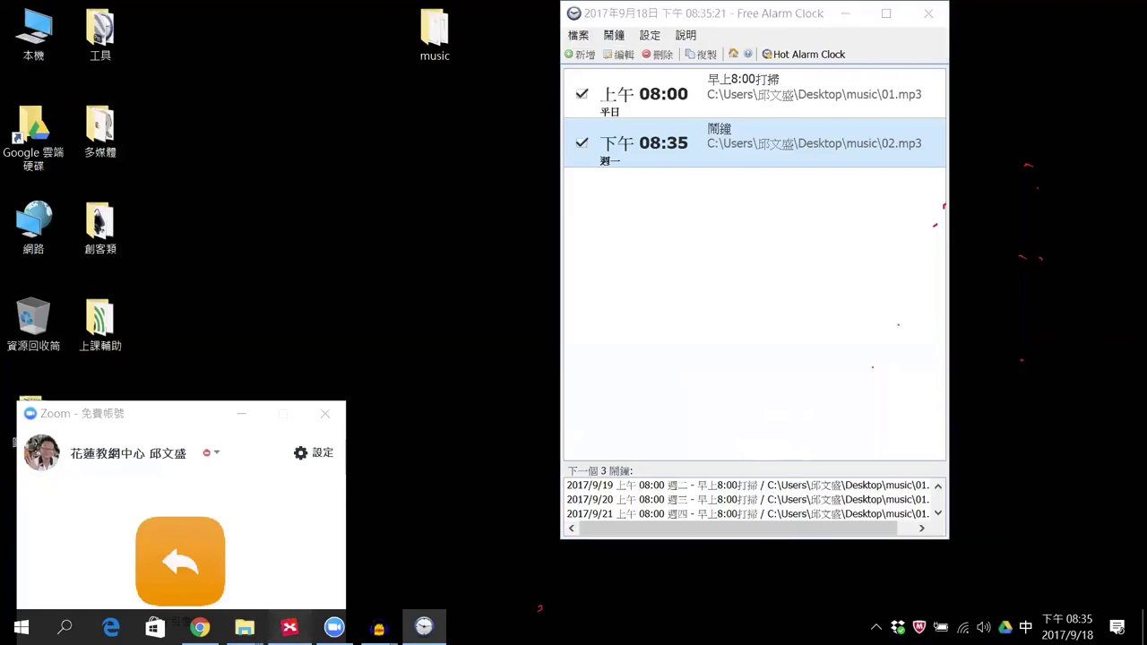
scroll(439, 191, up, 3)
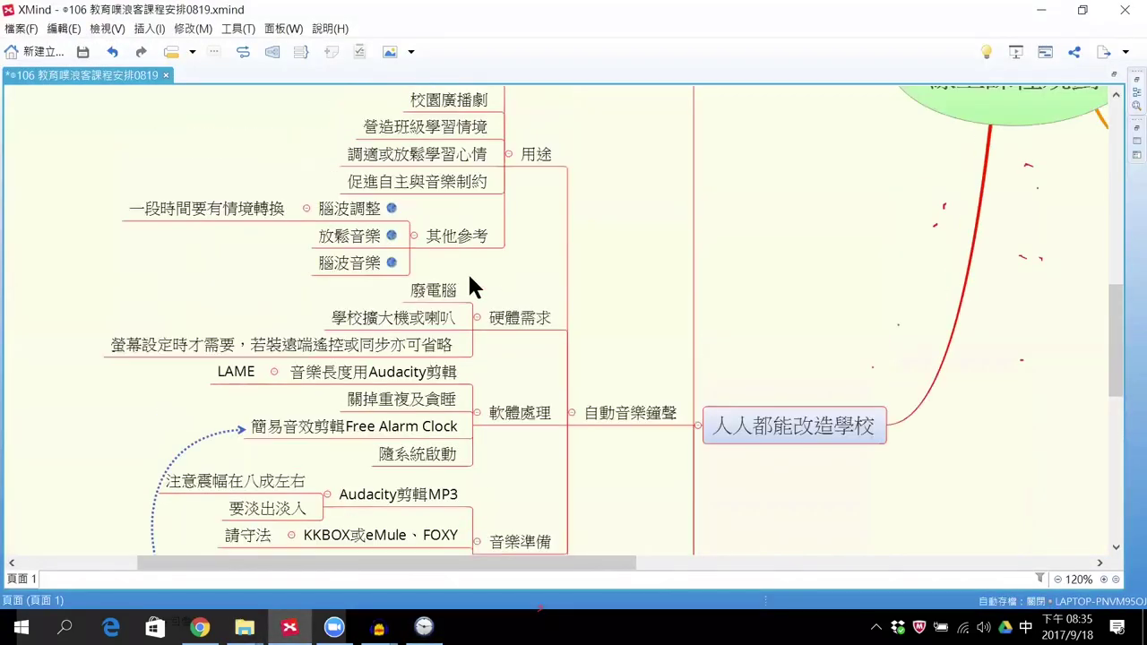
click(391, 260)
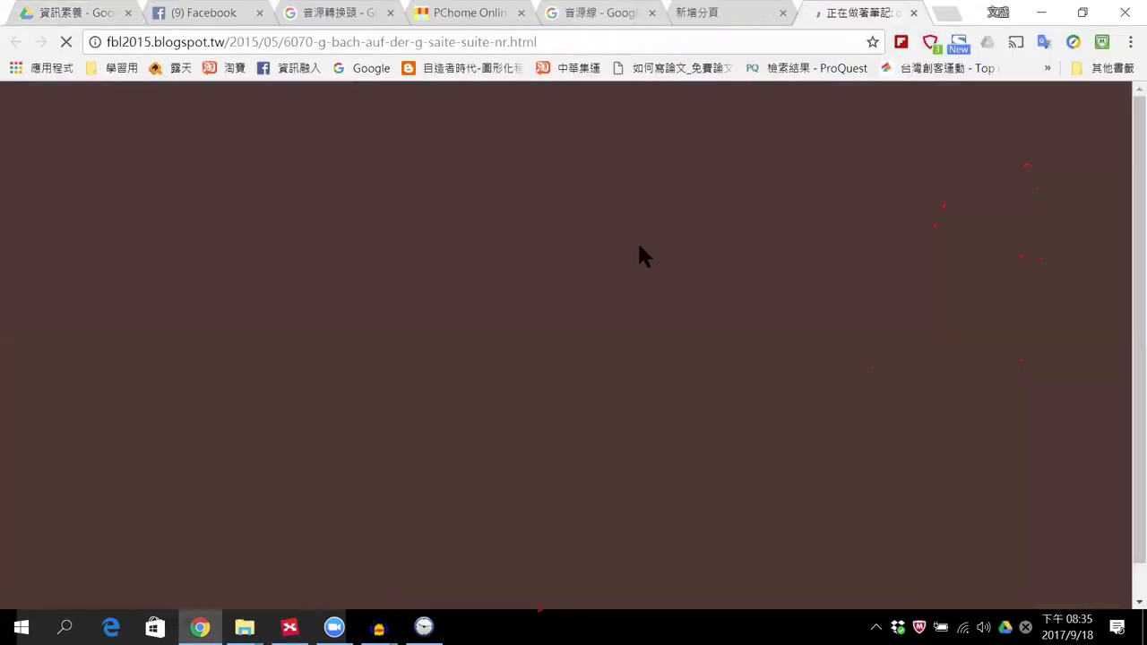
Step: Read through the blog article on α波音樂, examining its introduction on Baroque music and the list of recommended classical pieces
scroll(529, 283, down, 2)
scroll(448, 278, down, 1)
scroll(423, 269, up, 2)
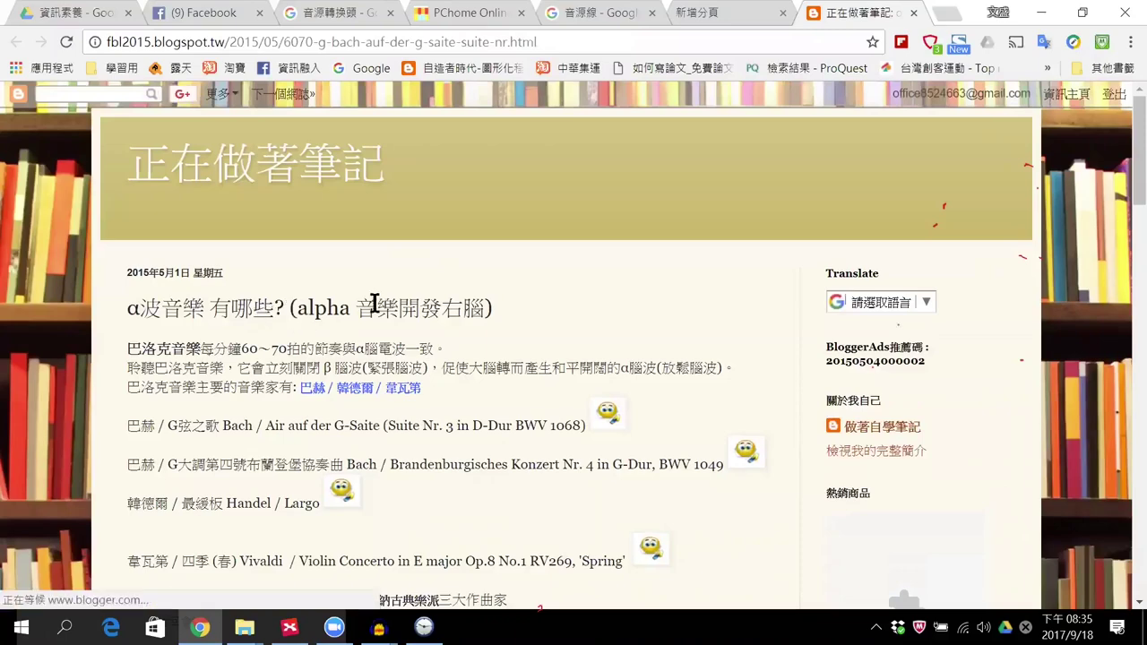
scroll(565, 312, down, 2)
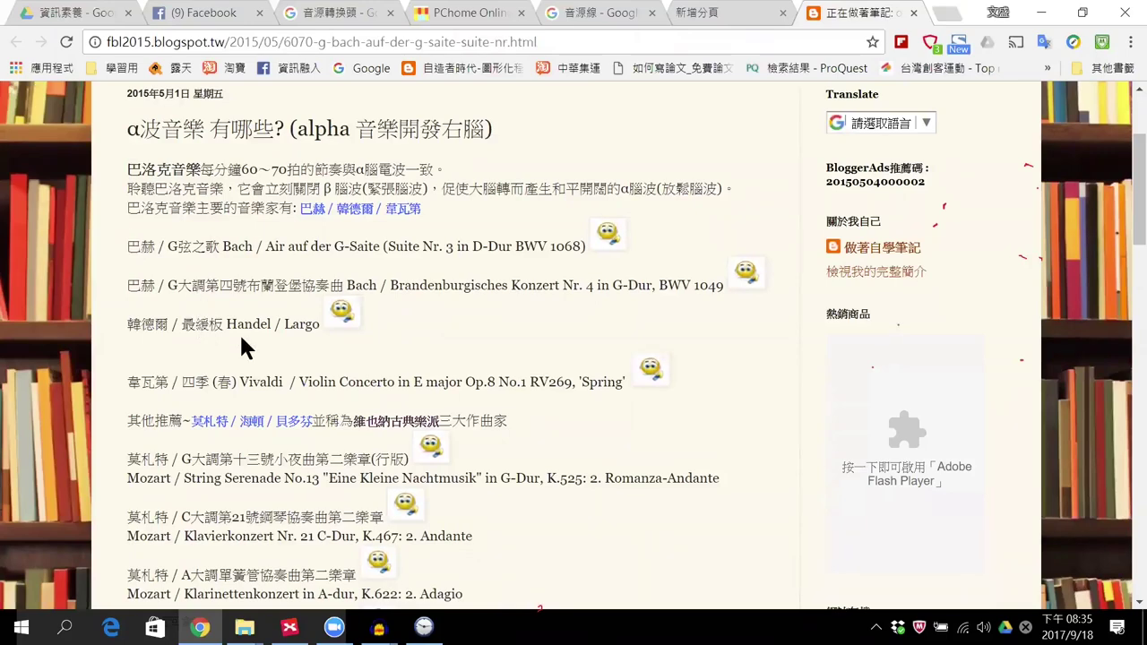
scroll(275, 317, down, 2)
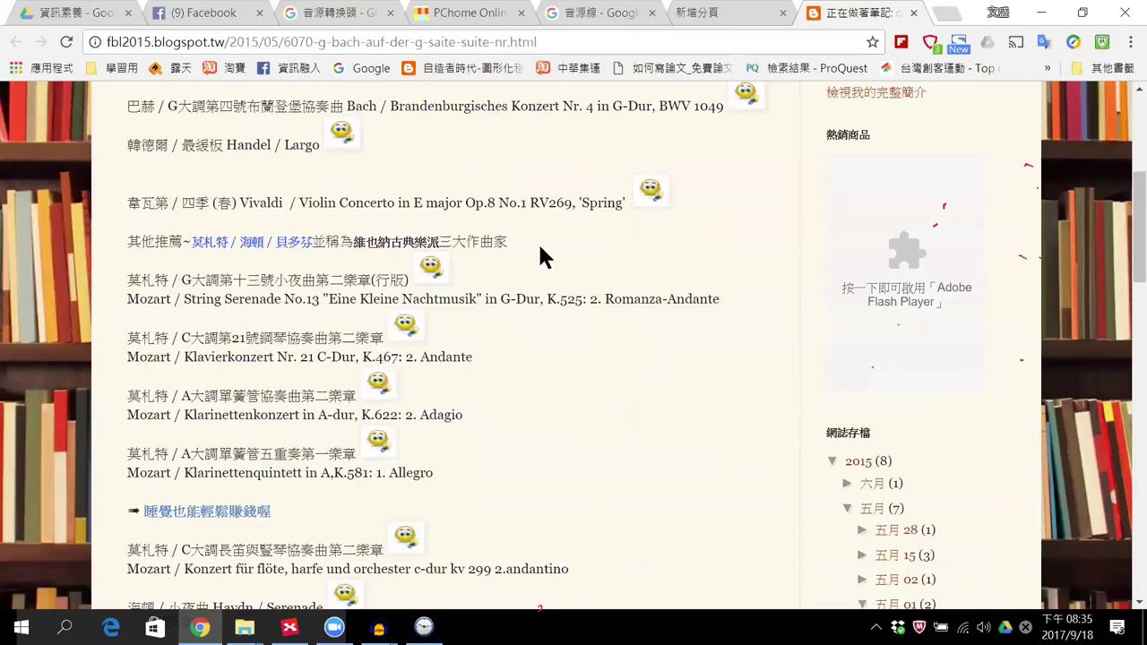
scroll(475, 267, down, 5)
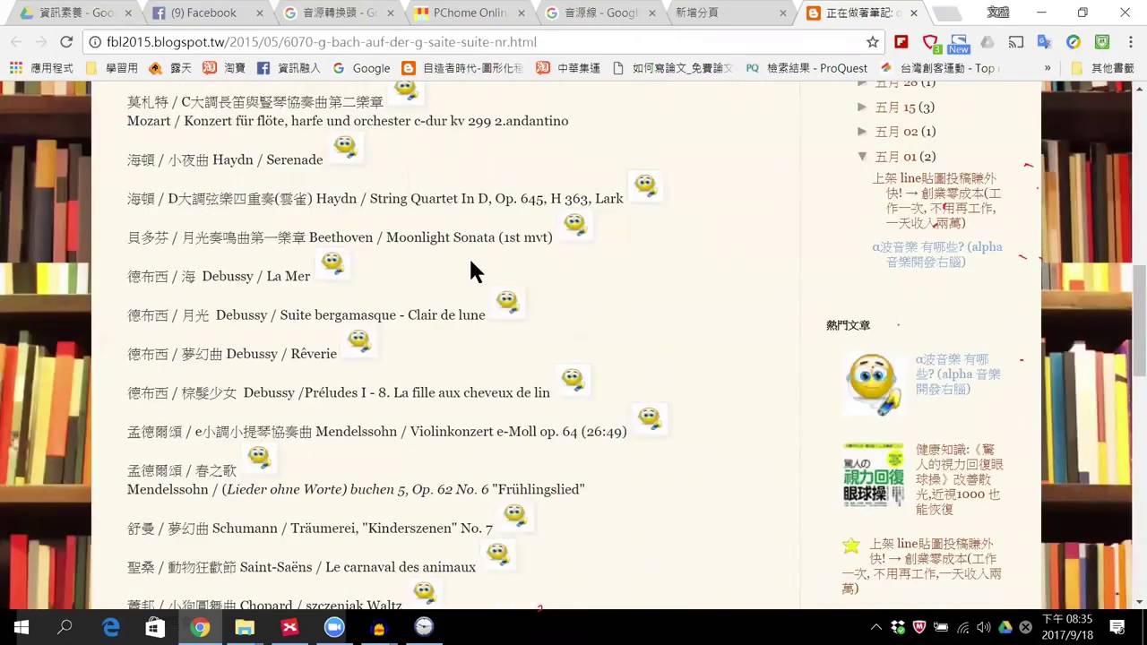
scroll(473, 272, up, 3)
scroll(472, 271, up, 3)
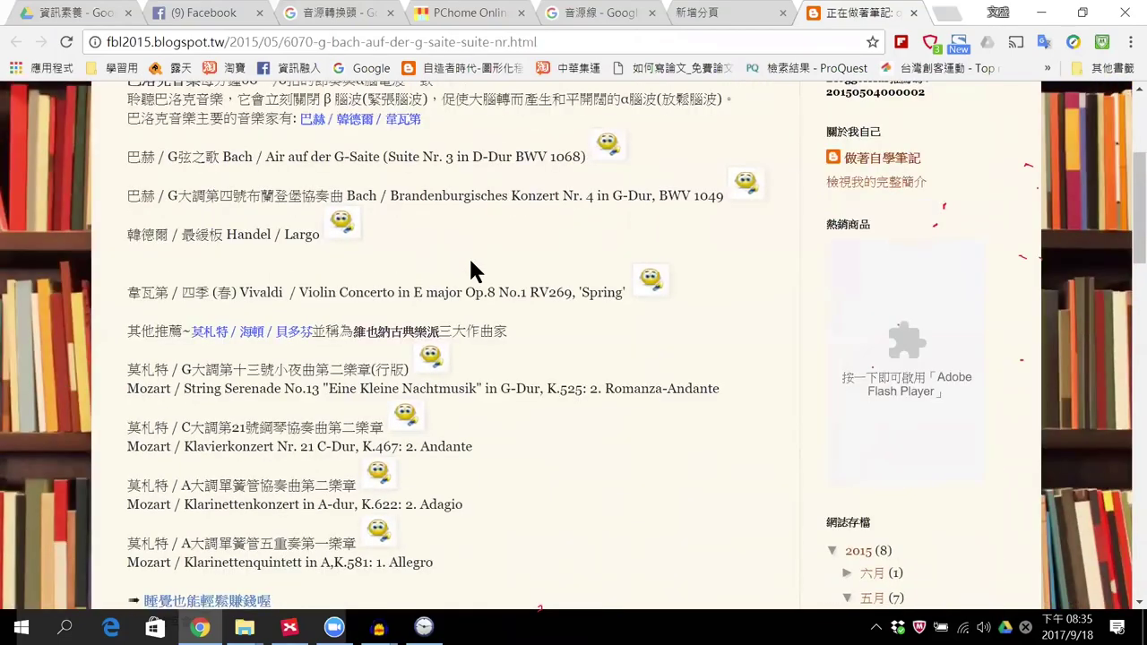
scroll(473, 271, down, 3)
scroll(471, 263, down, 2)
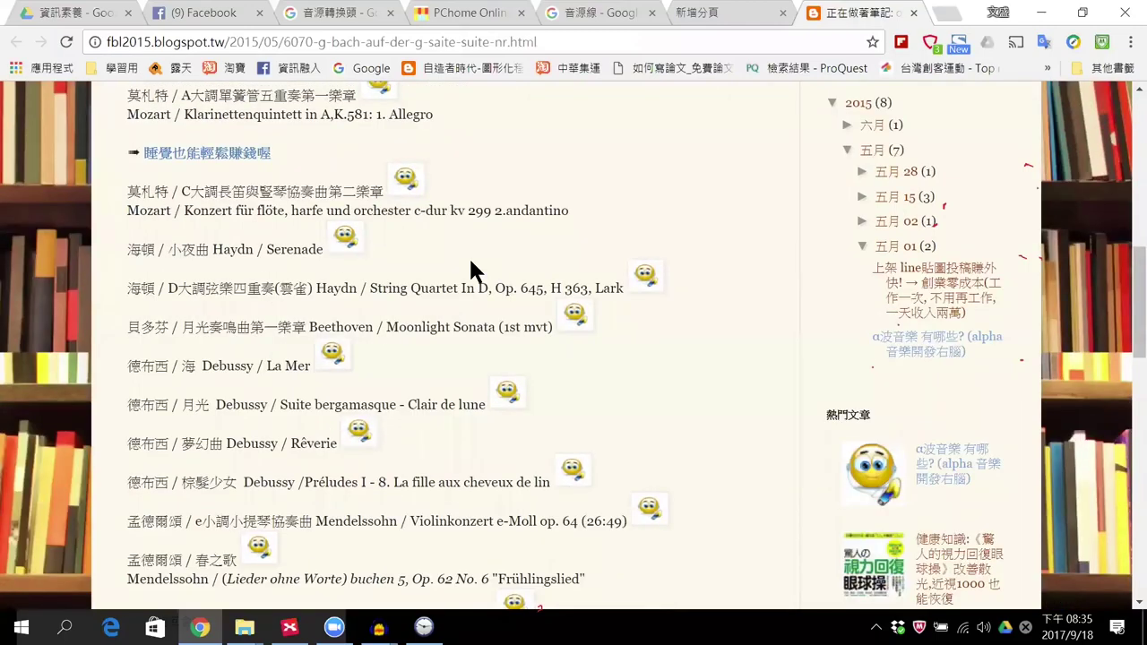
scroll(471, 262, down, 1)
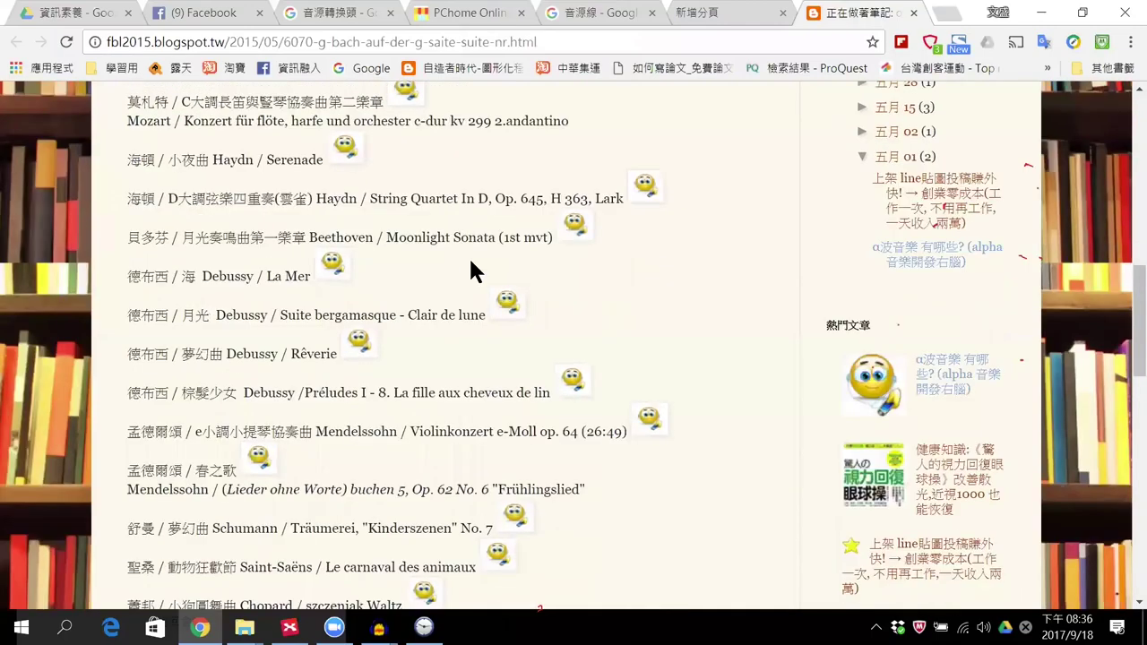
scroll(470, 269, up, 4)
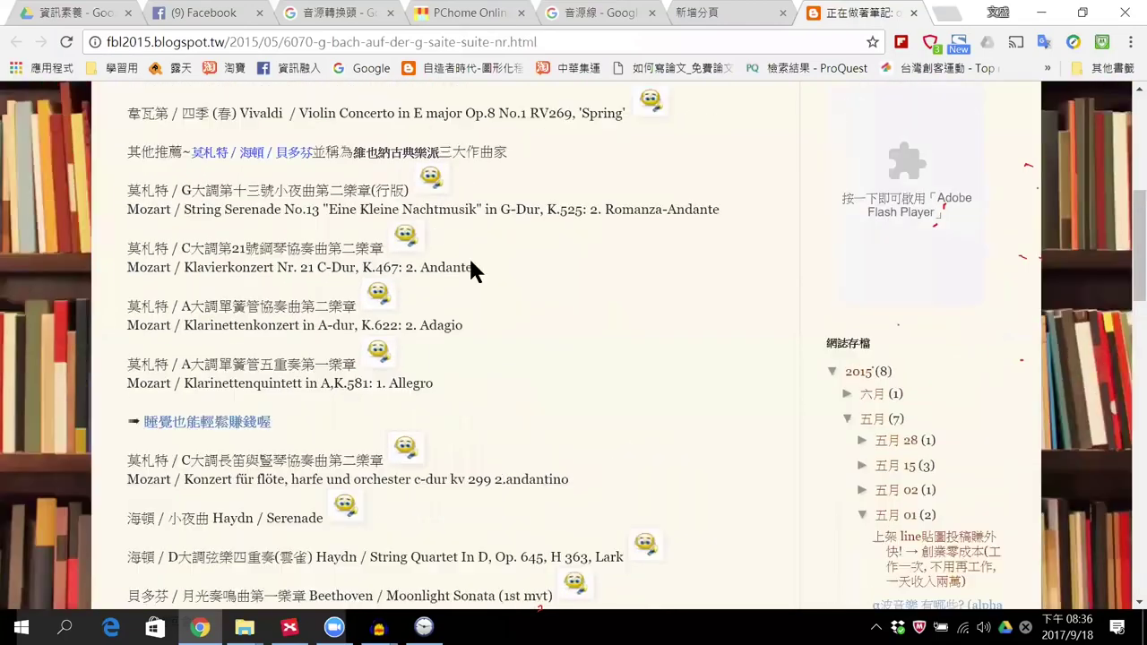
scroll(469, 268, up, 4)
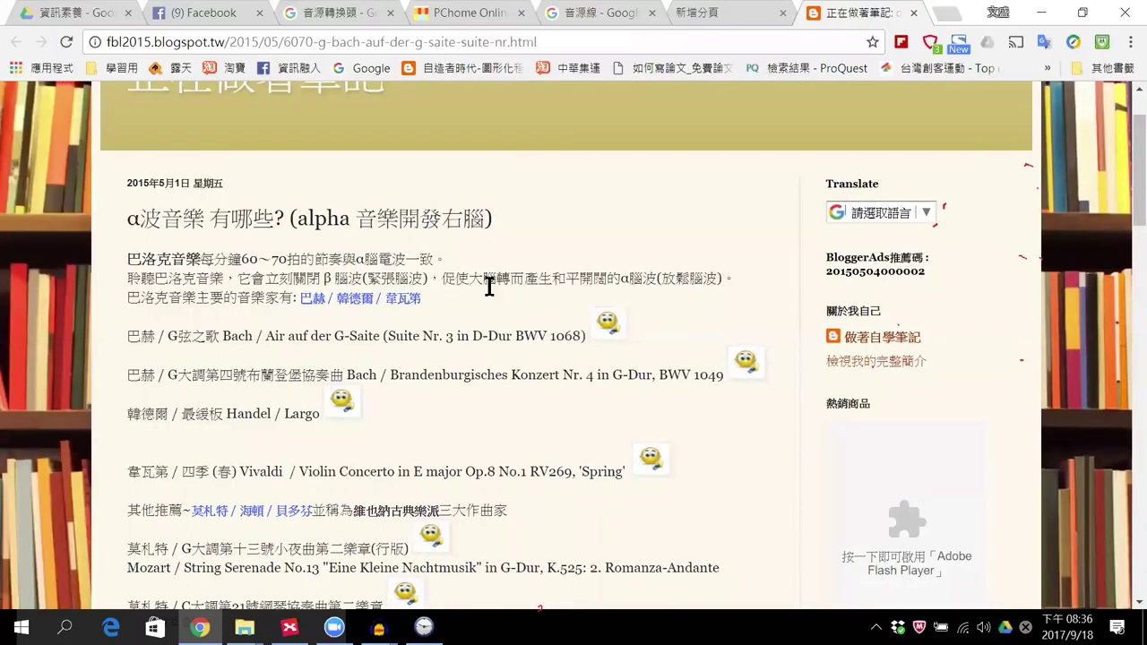
scroll(514, 278, down, 1)
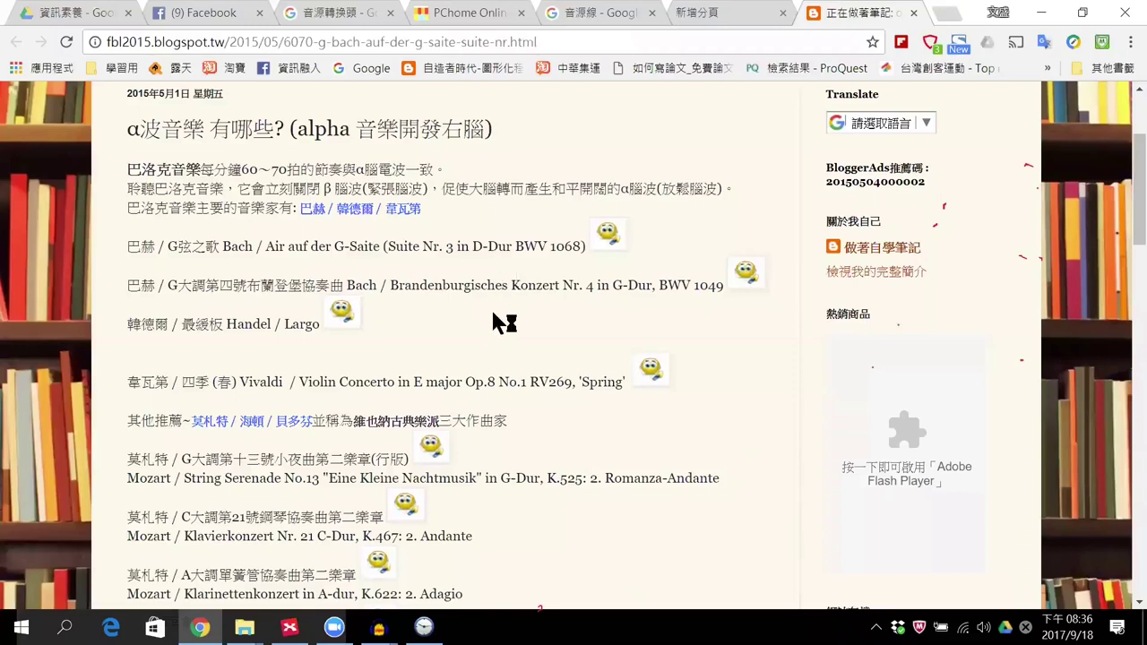
scroll(502, 323, down, 2)
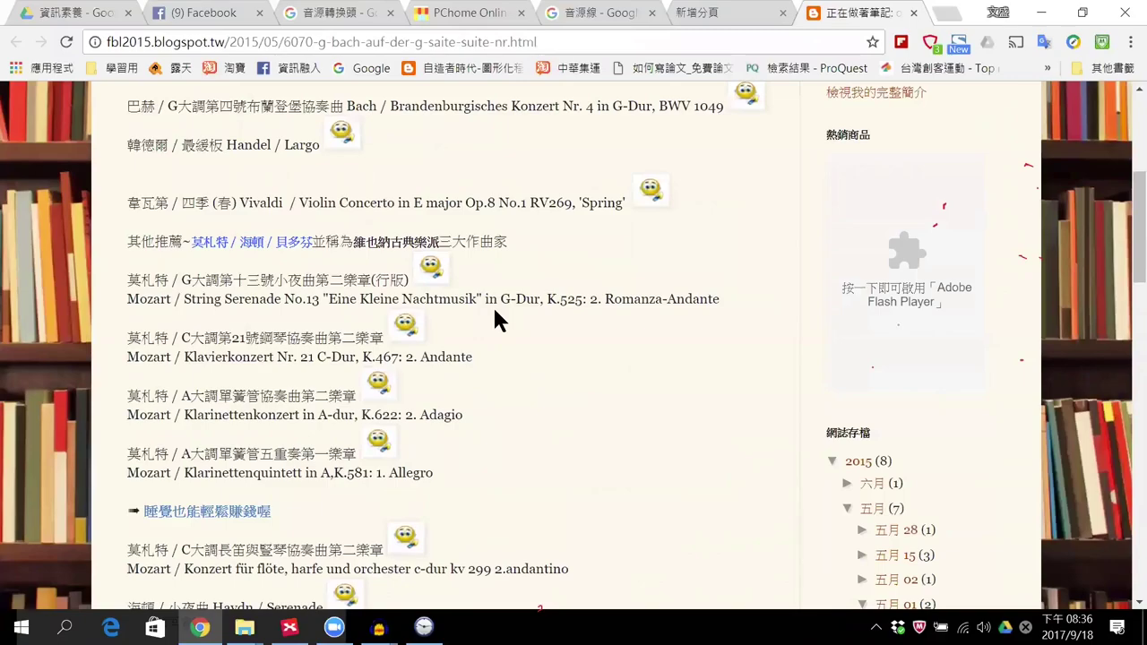
scroll(499, 320, down, 1)
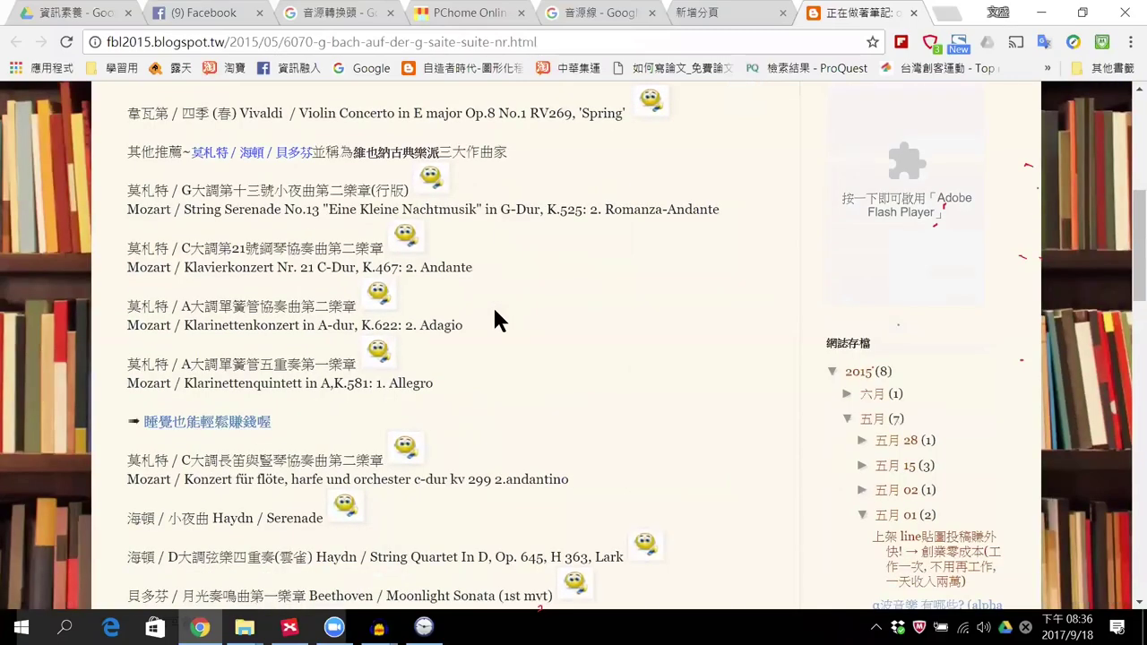
scroll(498, 321, down, 4)
scroll(495, 311, down, 3)
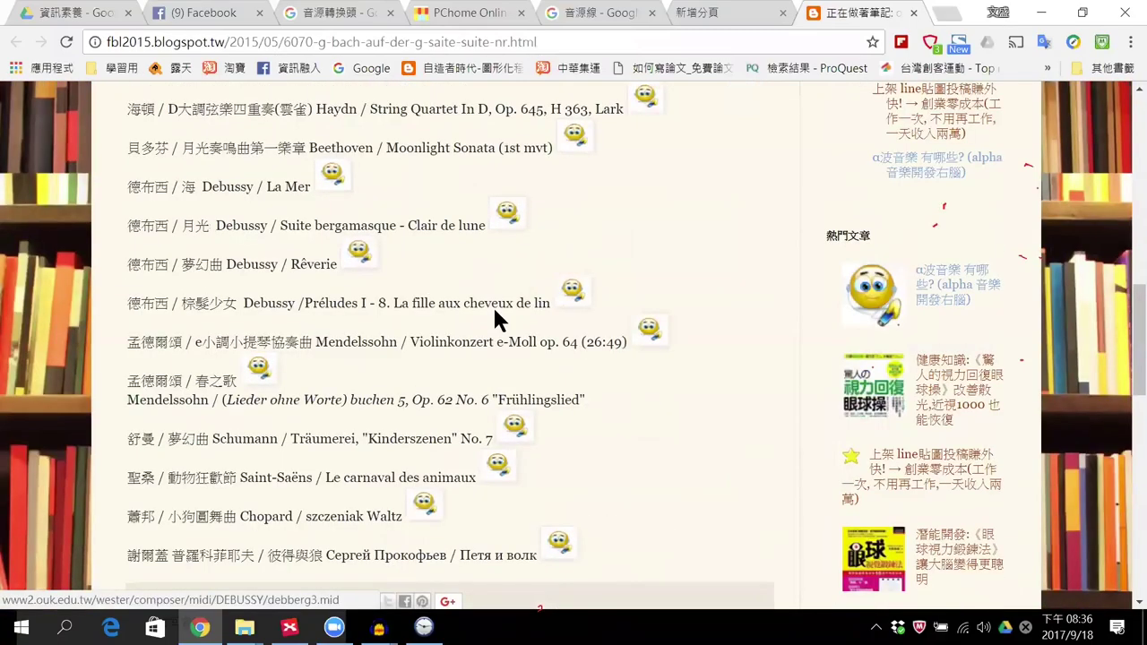
scroll(496, 318, up, 4)
scroll(494, 314, up, 7)
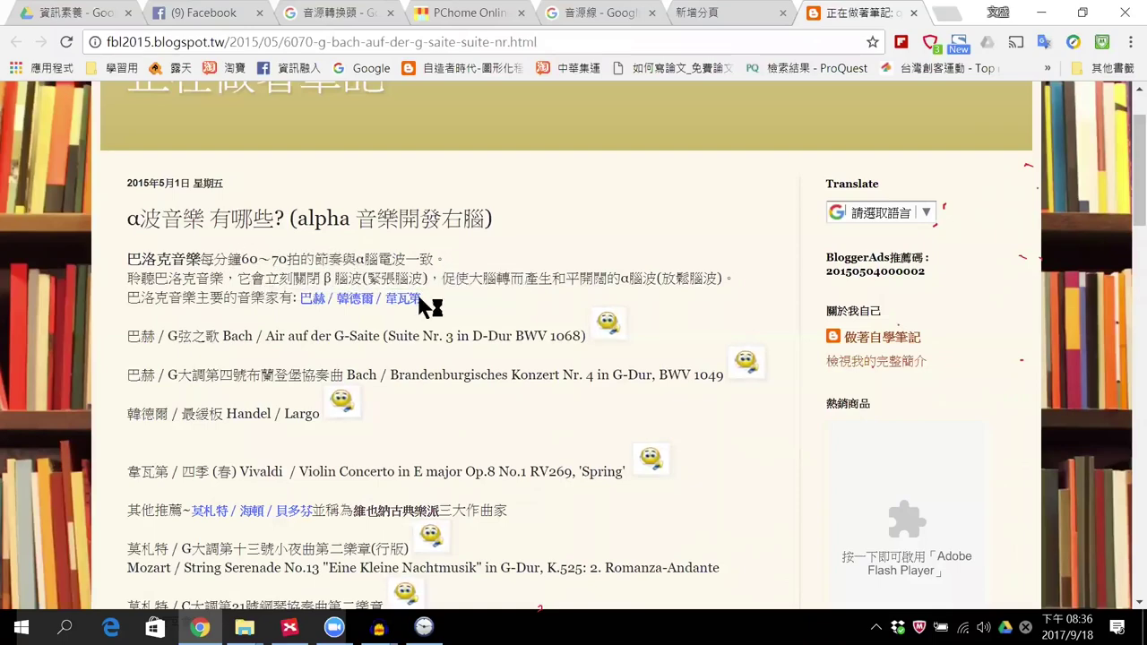
scroll(570, 318, down, 1)
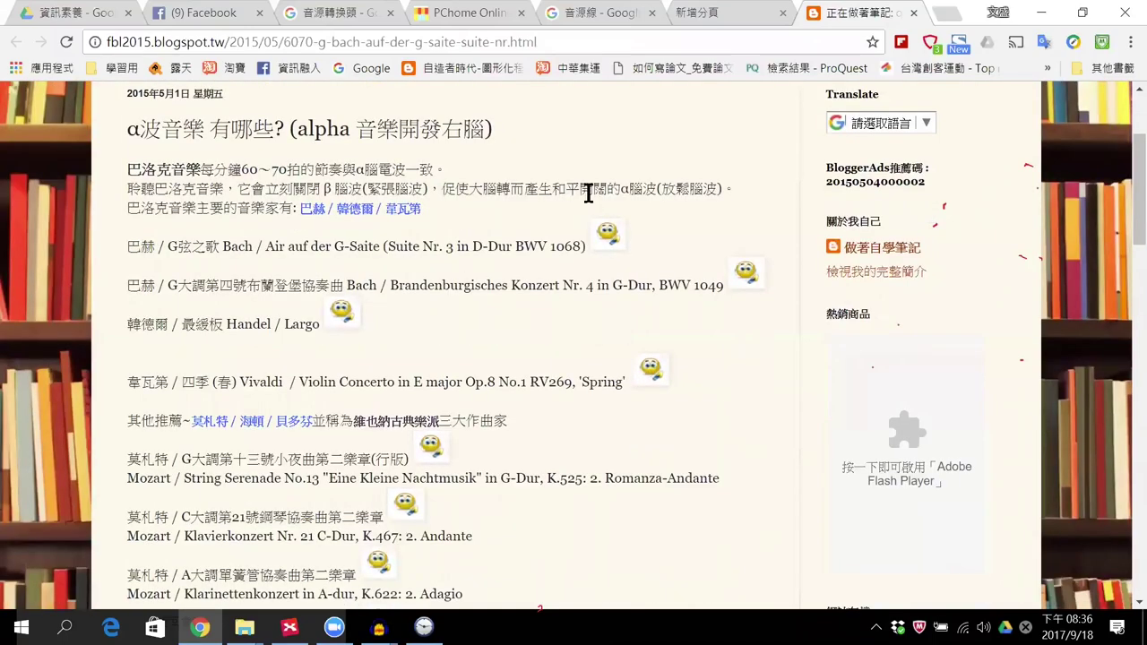
mouse_move(644, 189)
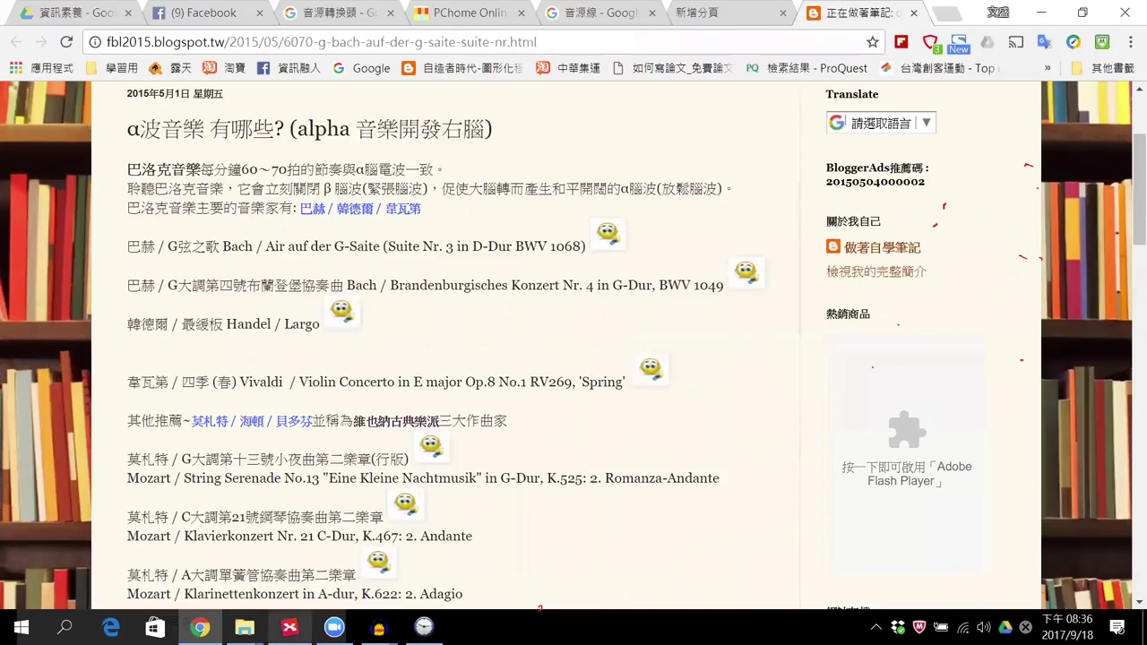
Step: Return to the XMind map and review the 一段時間要有情境轉換 and 放鬆音樂 topics under 其他參考
mouse_move(289, 628)
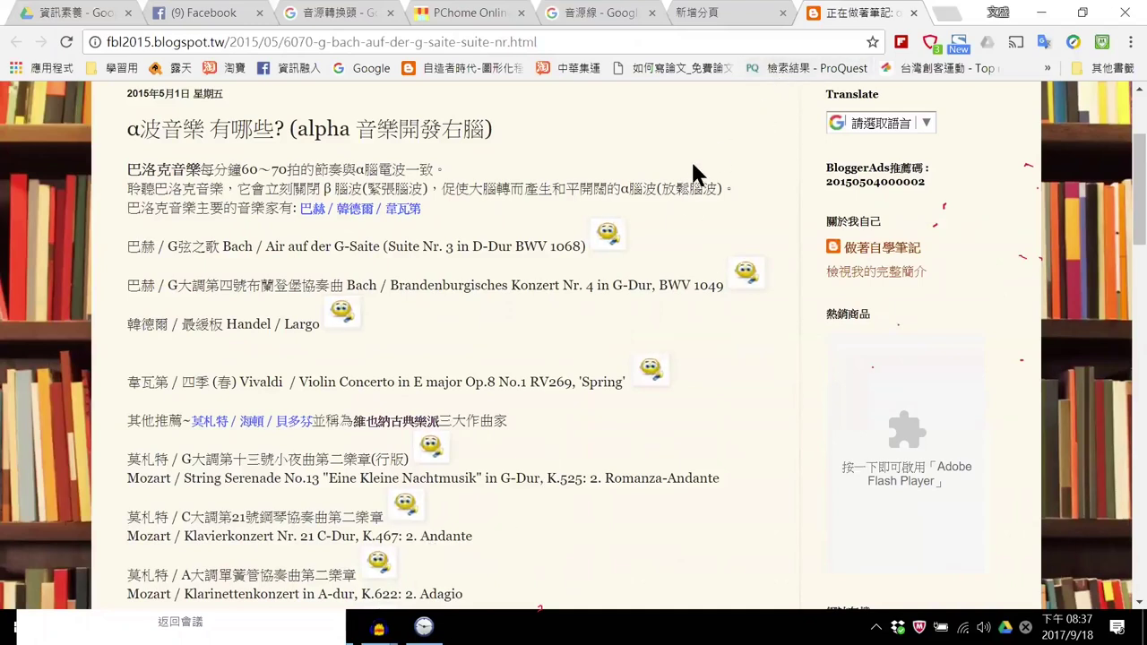
click(1045, 13)
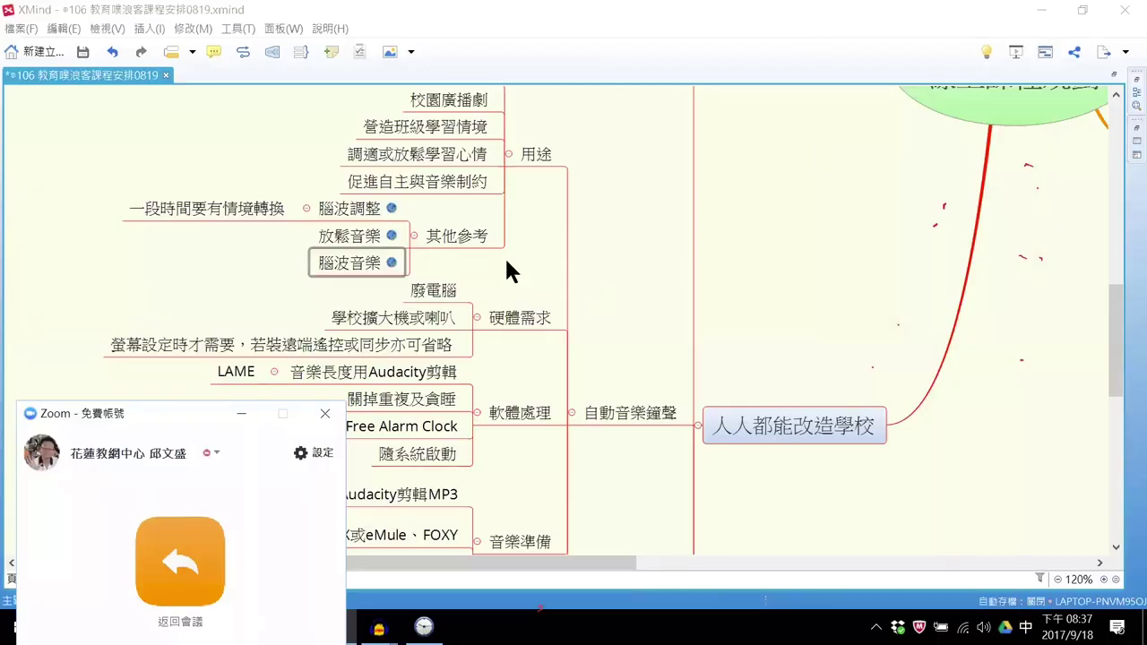
click(253, 215)
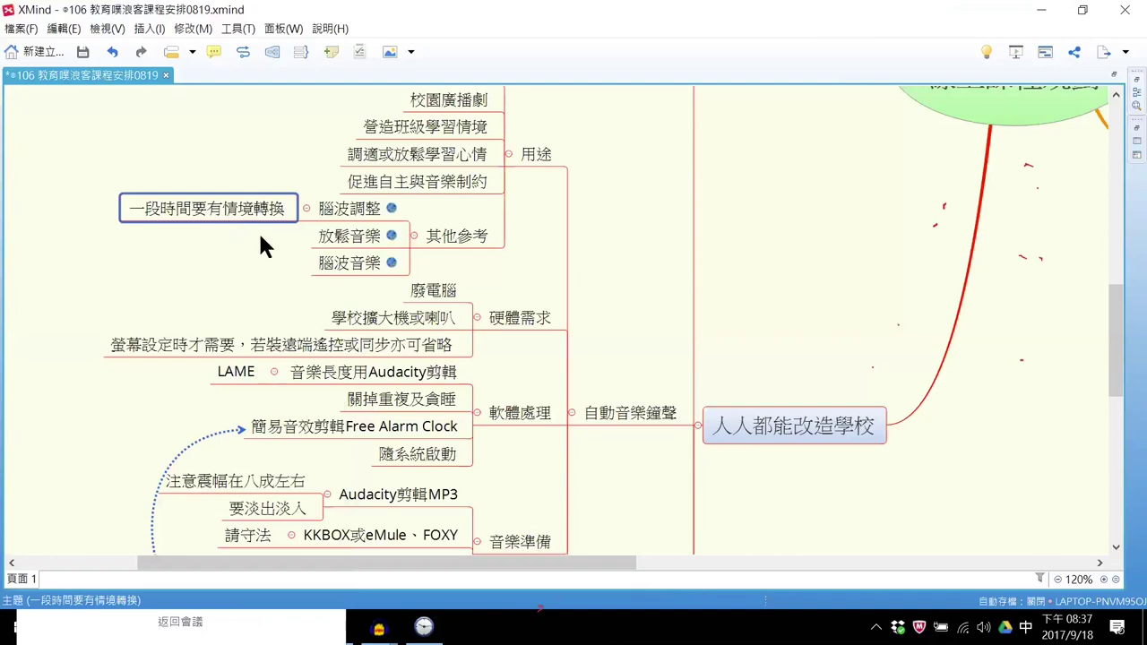
click(337, 230)
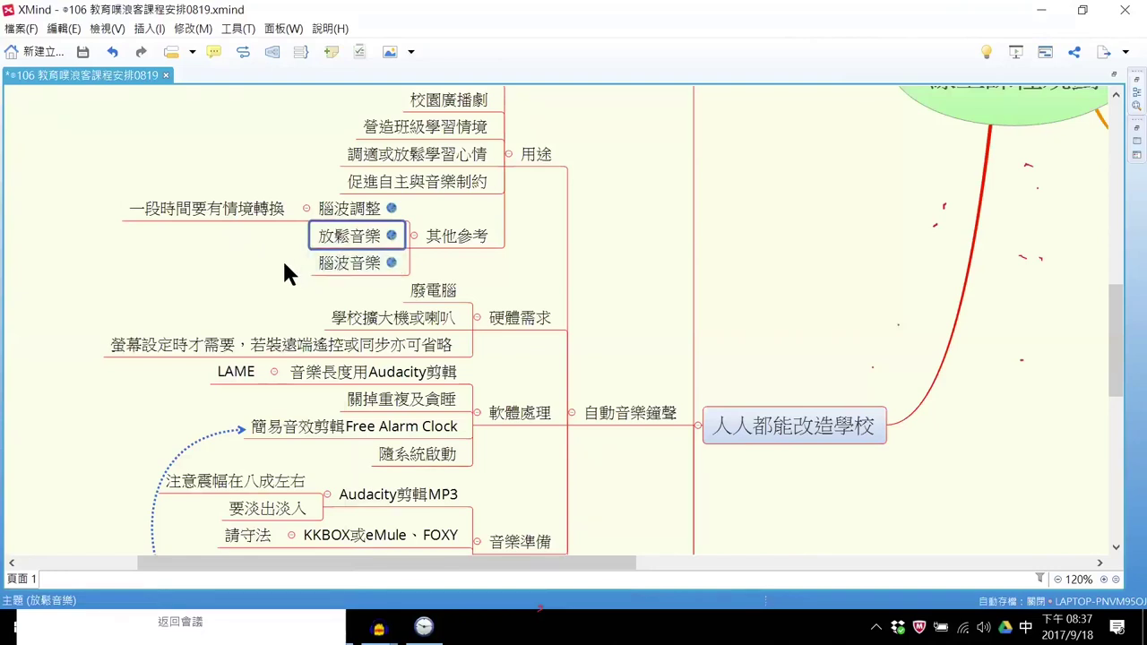
click(239, 267)
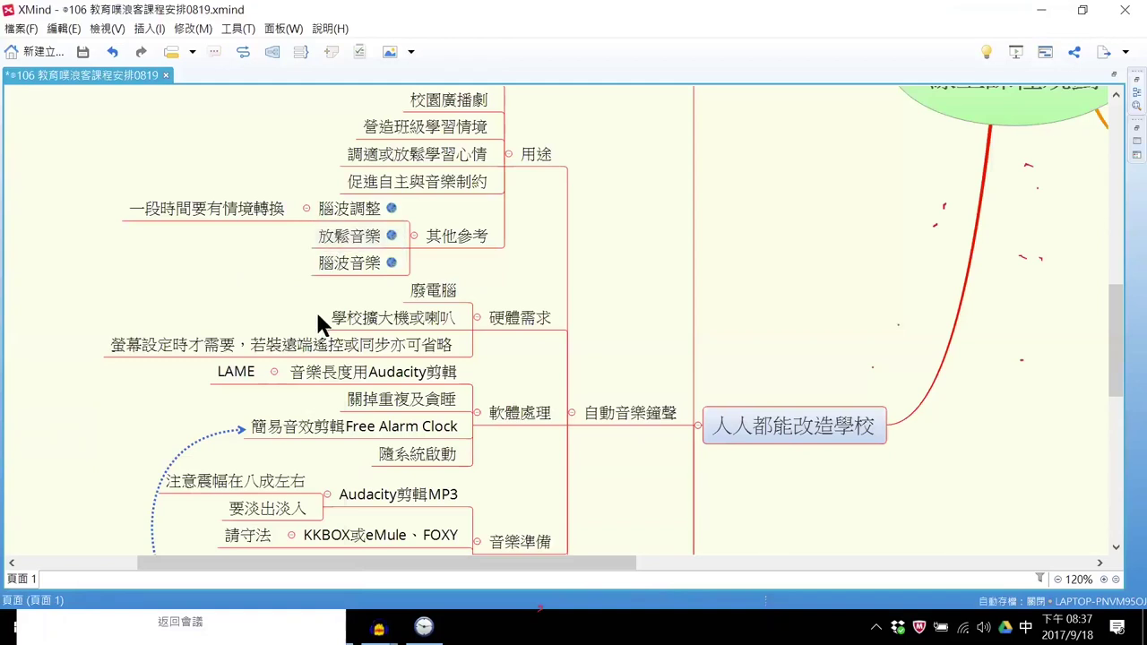
Step: Check the alarm list in Free Alarm Clock and return to the 簡易音效剪輯Free Alarm Clock topic in the XMind map
click(423, 626)
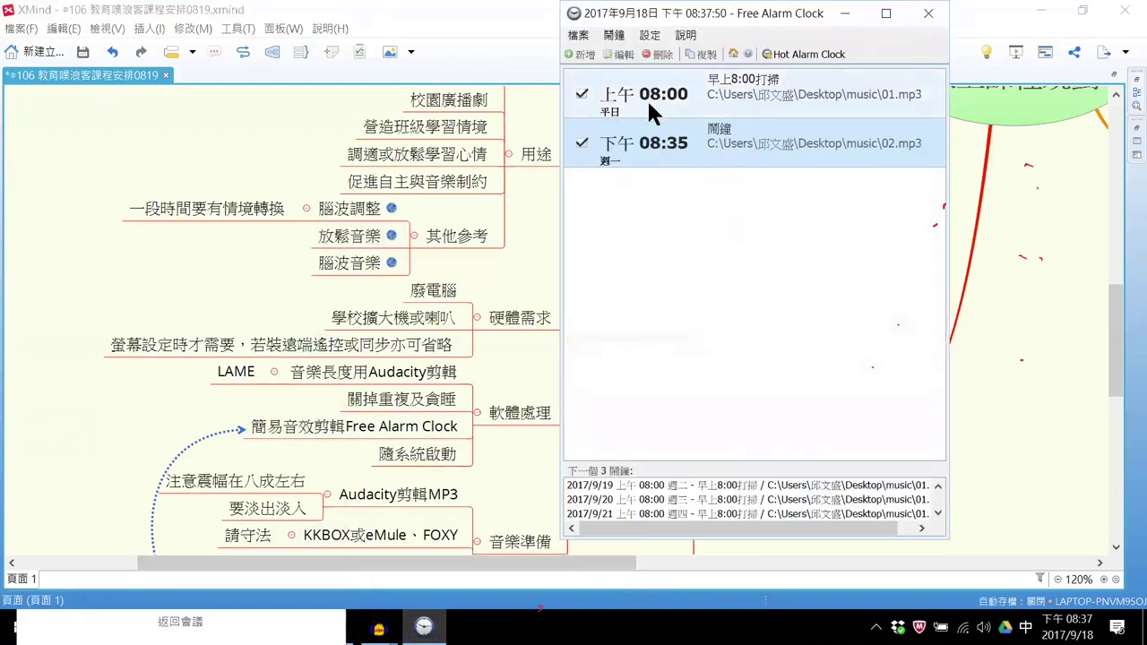
click(848, 14)
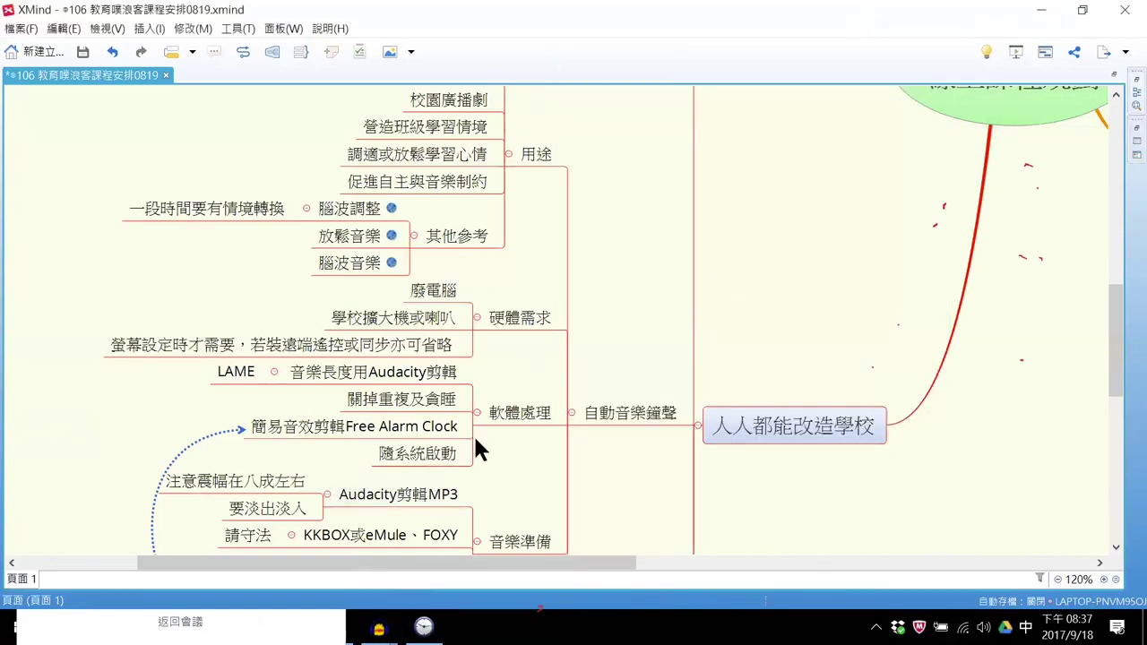
click(397, 423)
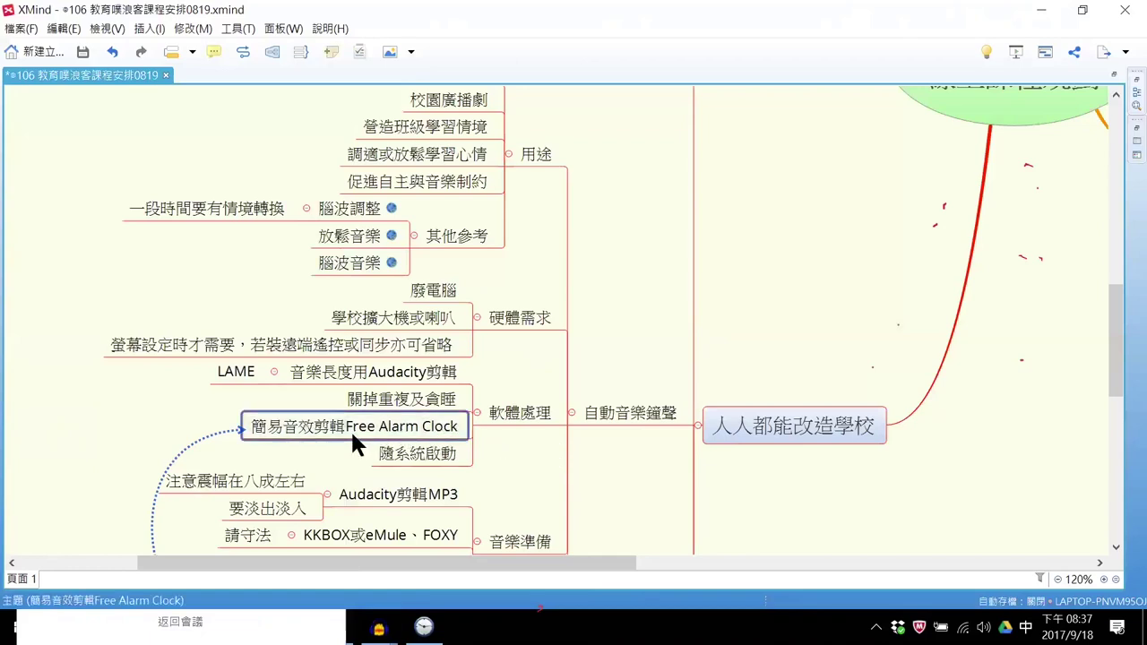
Step: Rename the 簡易音效剪輯Free Alarm Clock topic under 軟體處理 as 定時播放Free Alarm Clock設定
scroll(441, 387, down, 2)
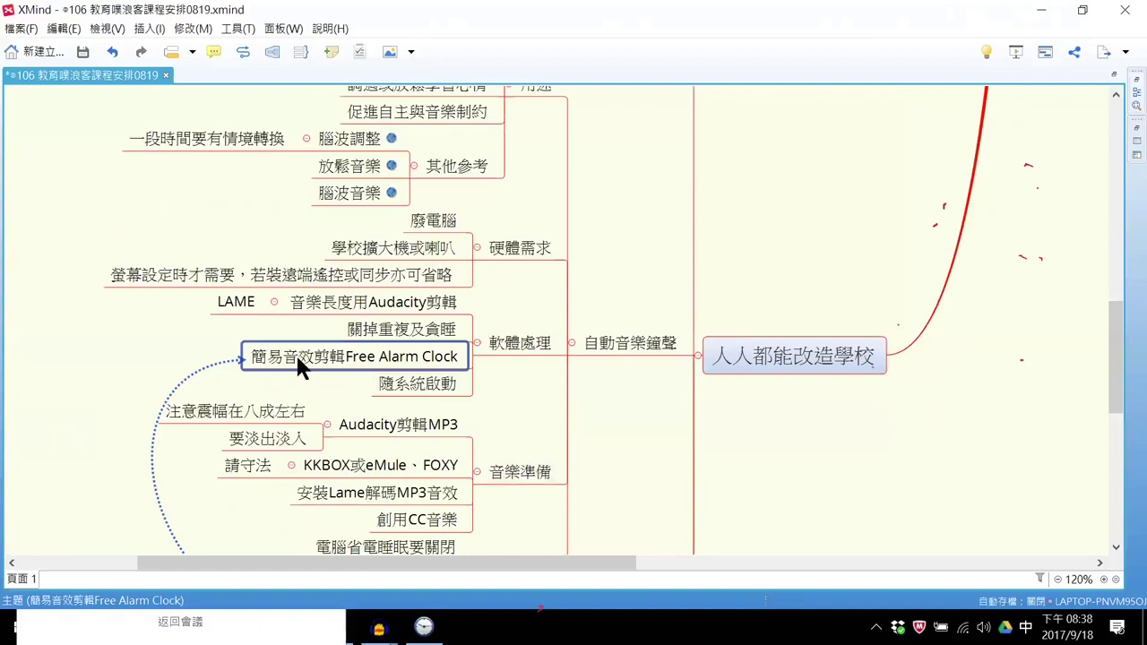
click(329, 350)
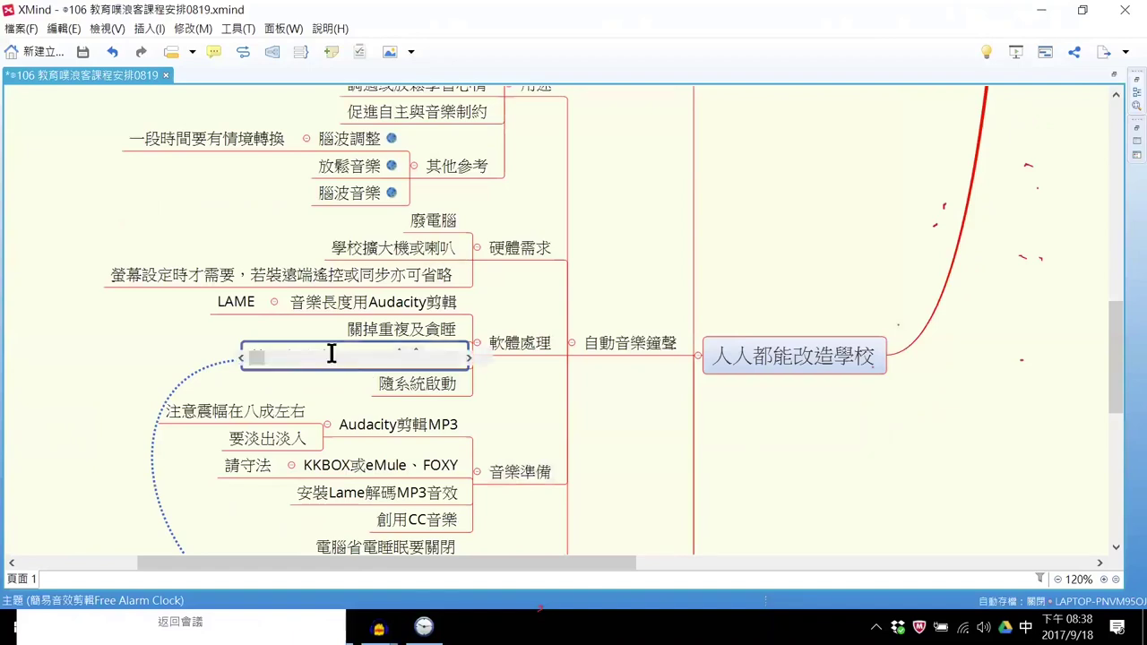
drag(321, 357, 239, 359)
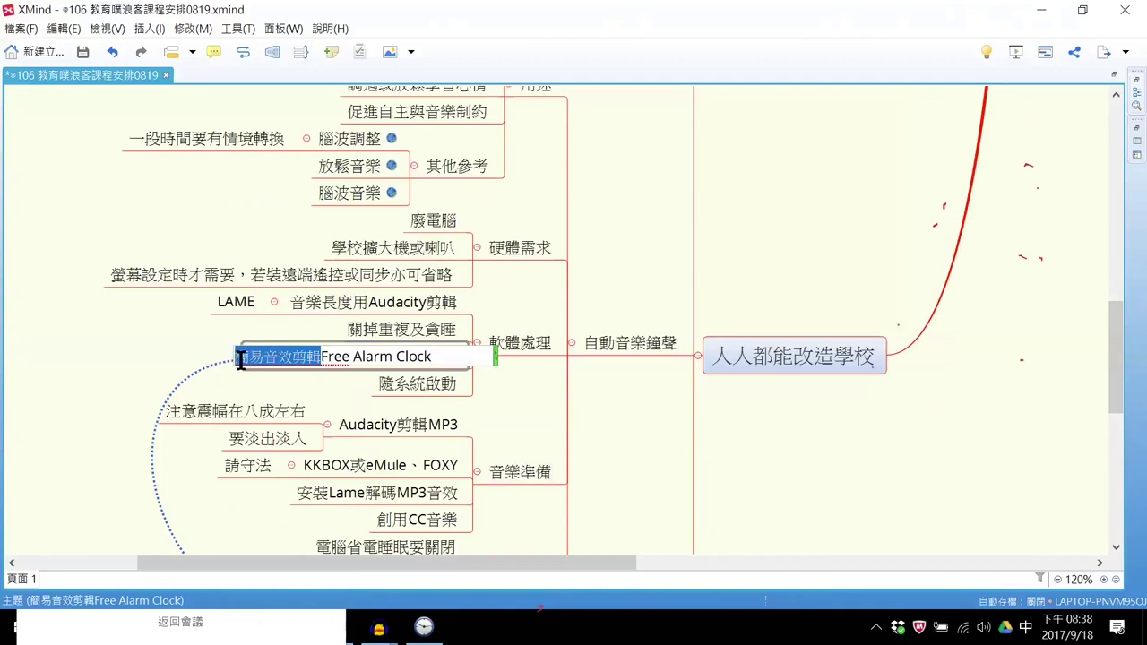
key(BackSpace)
text(定時)
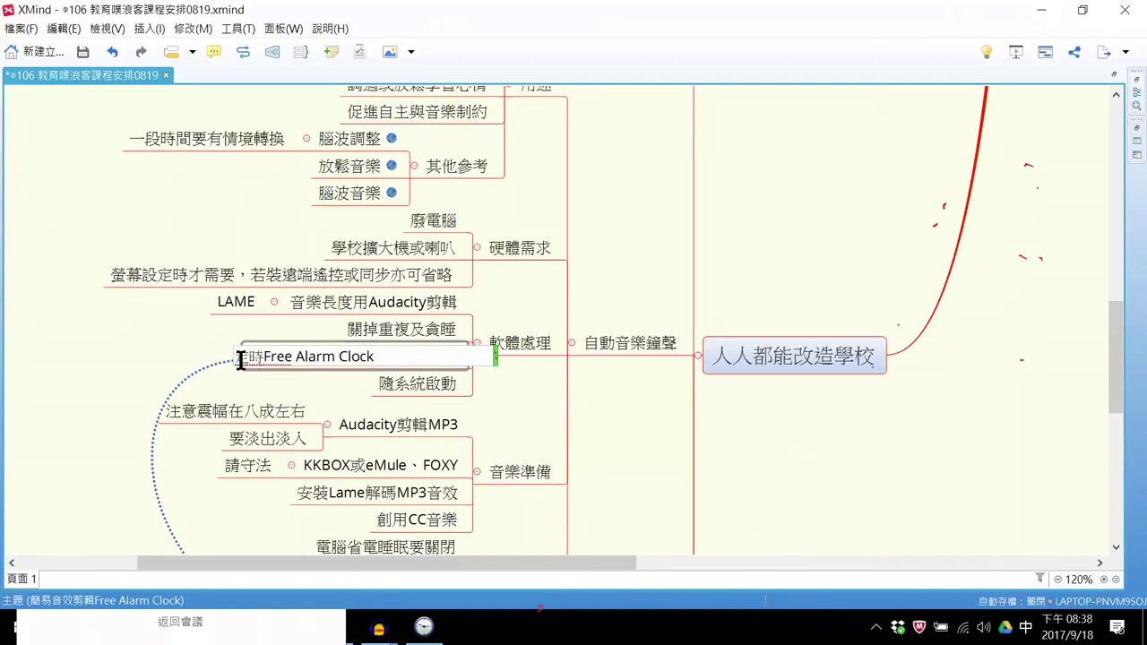
text(播放)
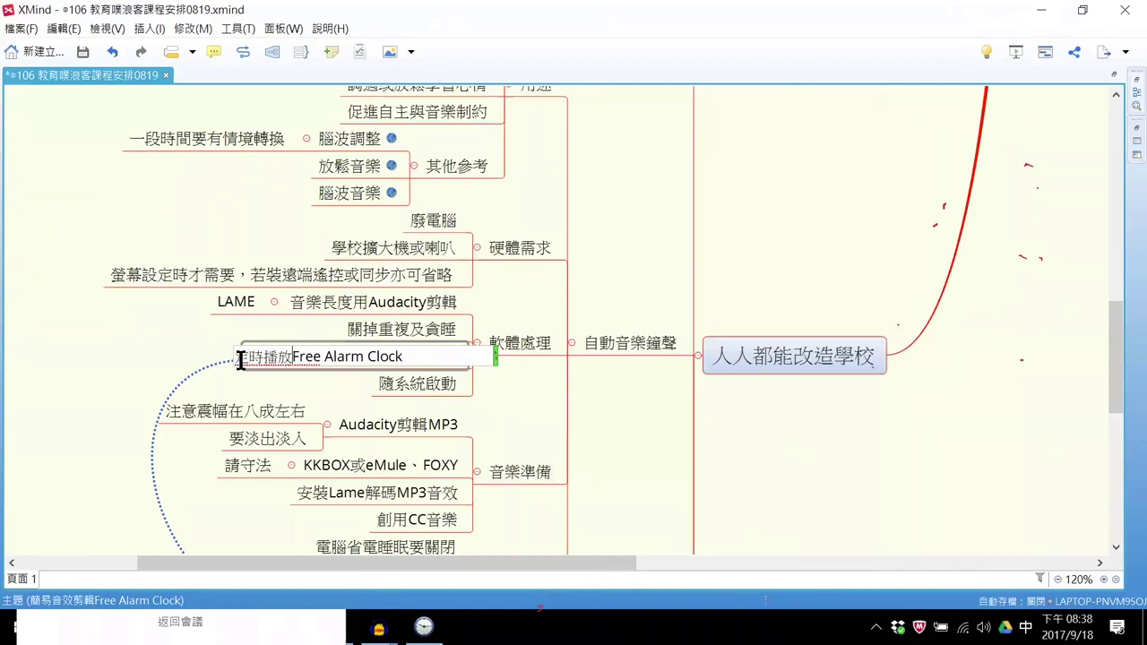
click(428, 355)
text(設)
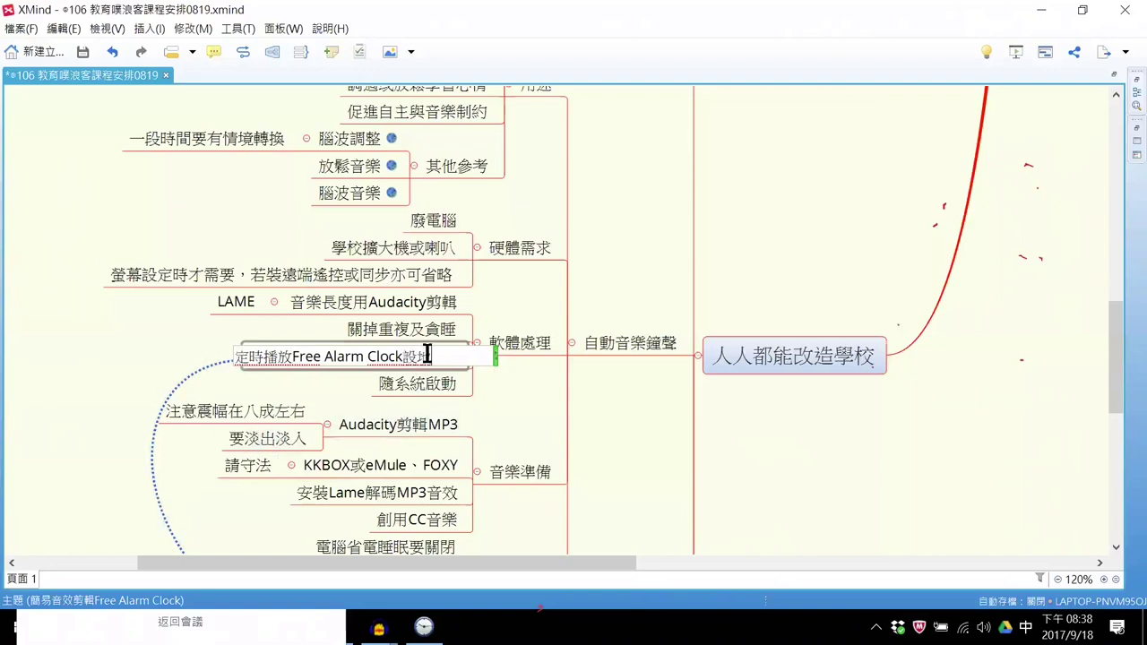
text(定)
key(Return)
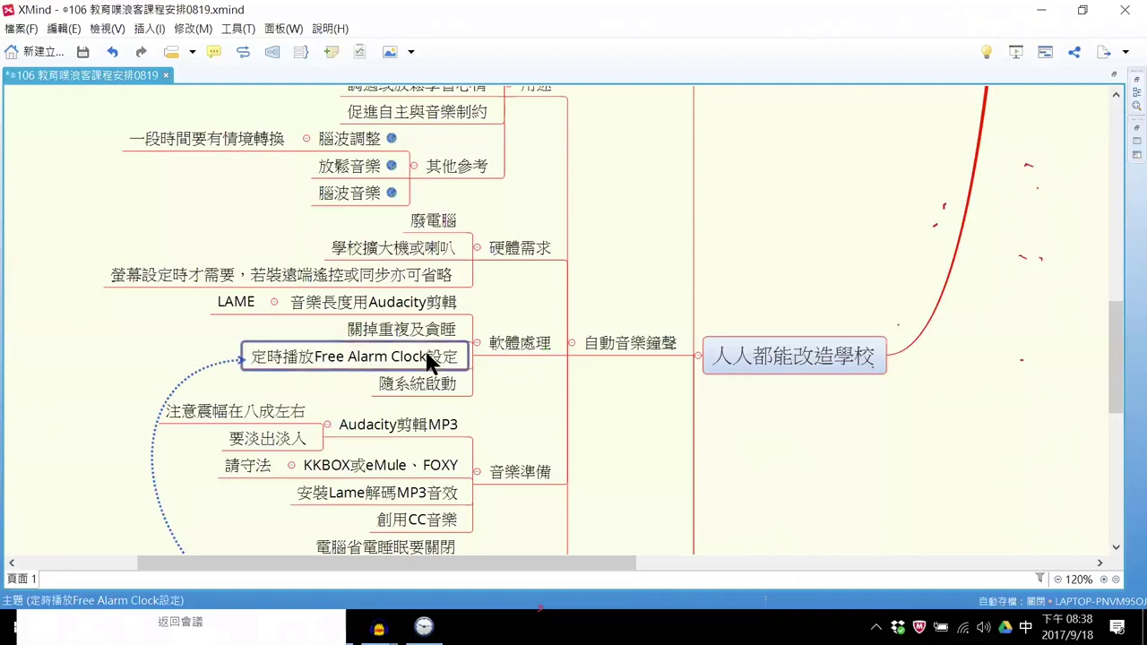
click(520, 405)
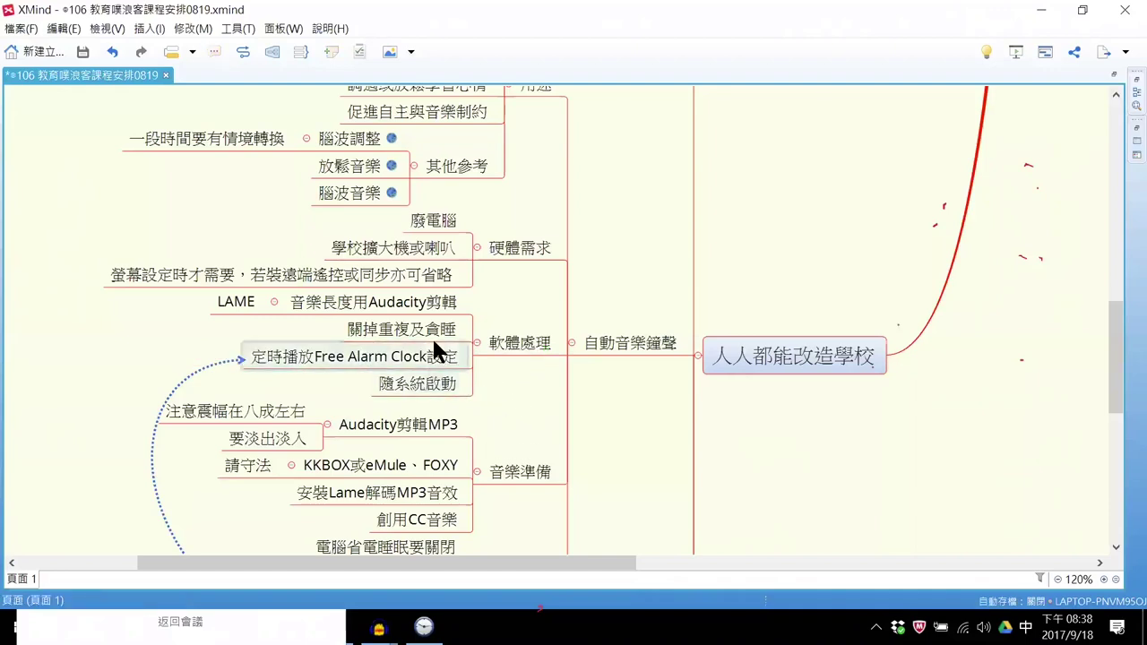
Step: For the 隨系統啟動 topic, inspect the 在 Windows 啟動時執行 setting in Free Alarm Clock and return to the XMind map
click(421, 382)
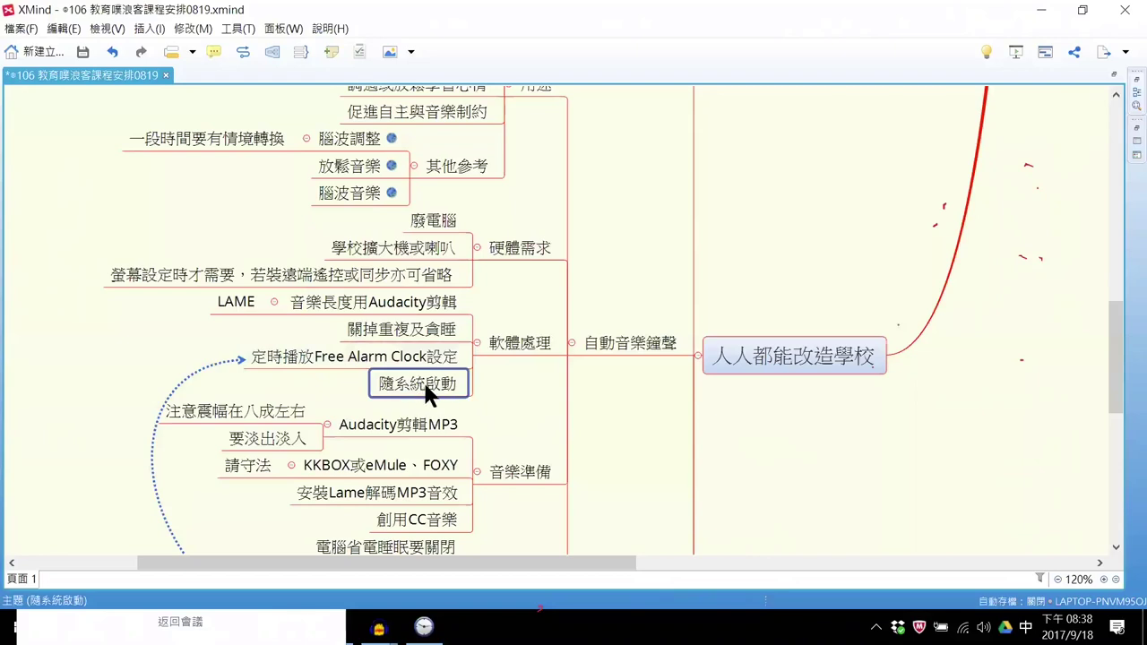
click(423, 627)
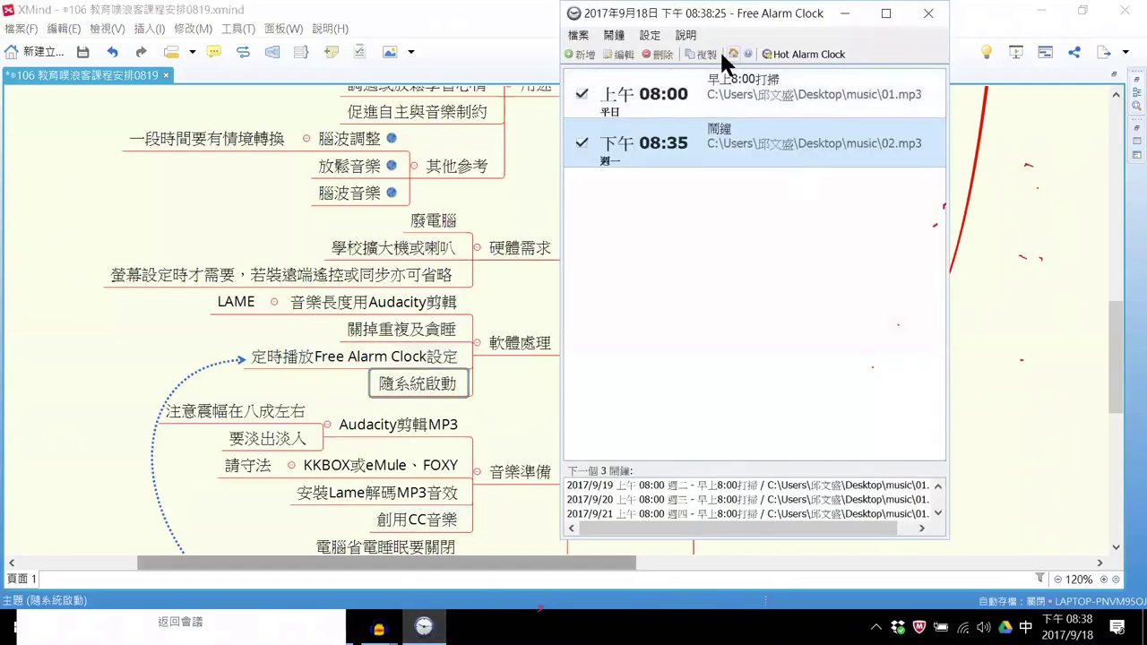
click(651, 35)
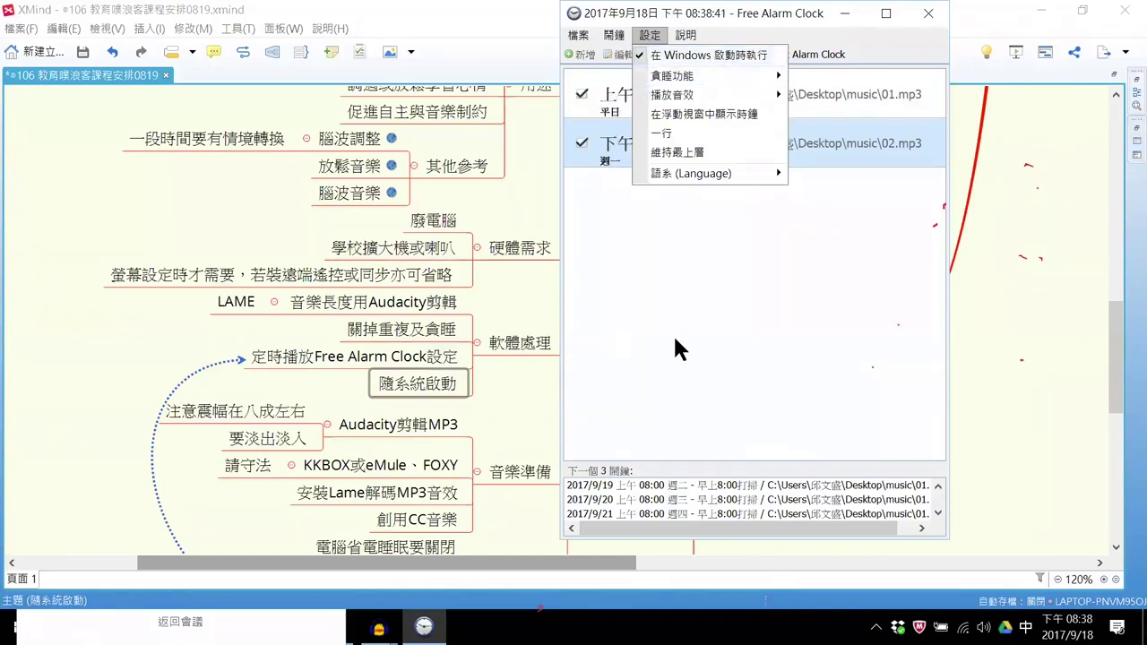
click(520, 389)
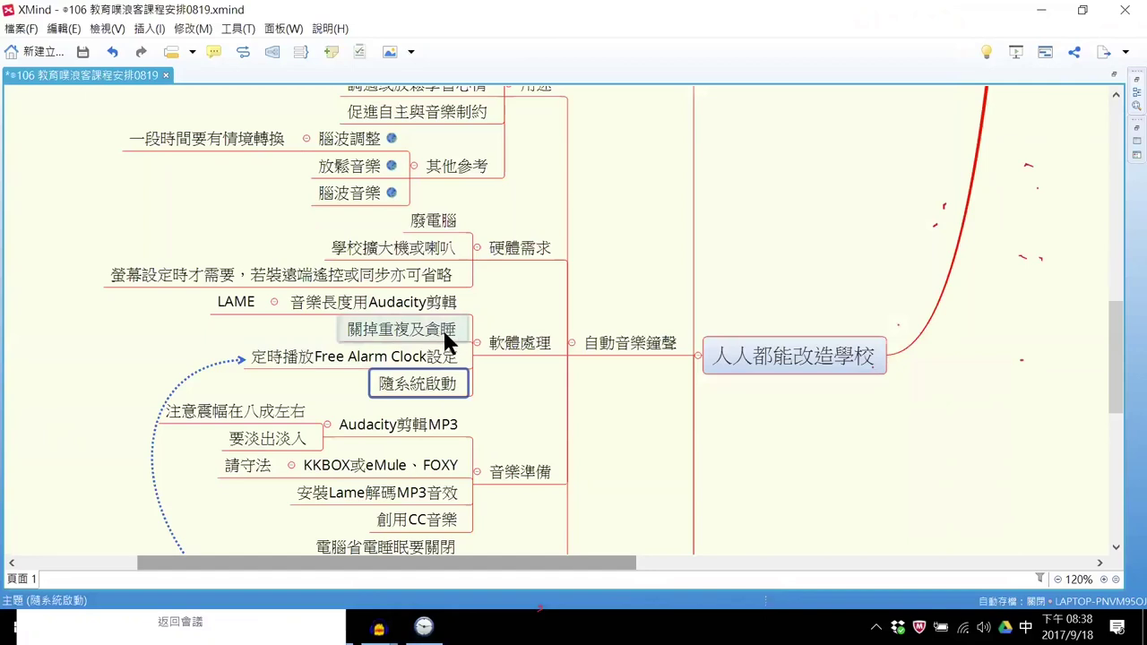
Step: Review the map from 軟體處理 to the 電腦省電睡眠要關閉 topic under 系統處理, and show the desktop
click(520, 344)
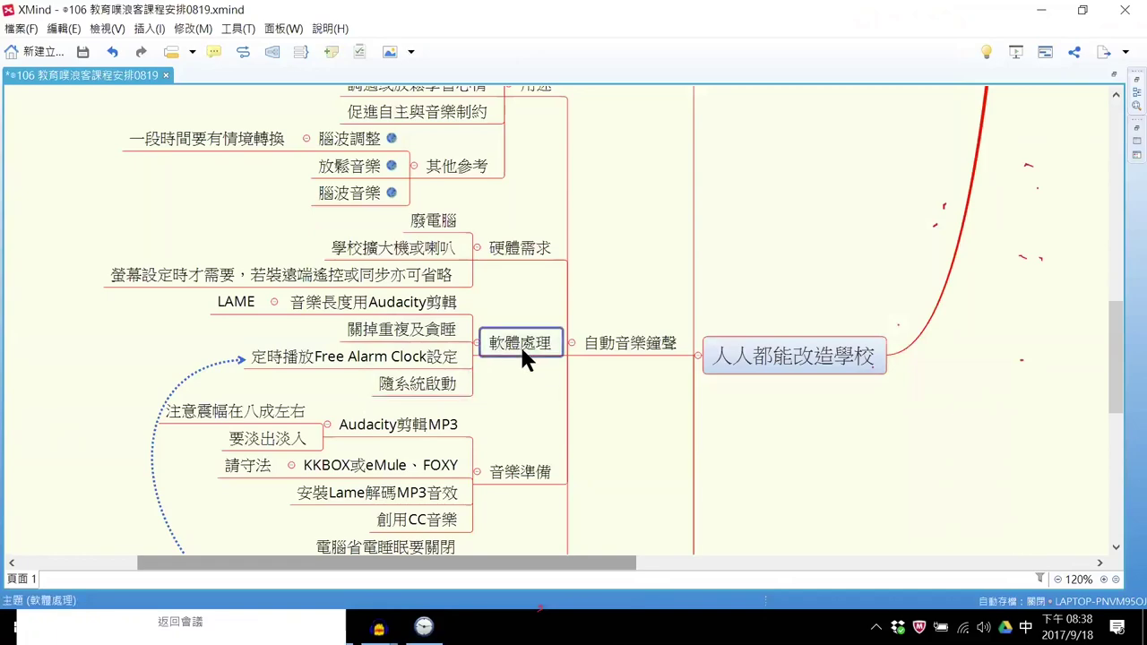
scroll(529, 367, down, 3)
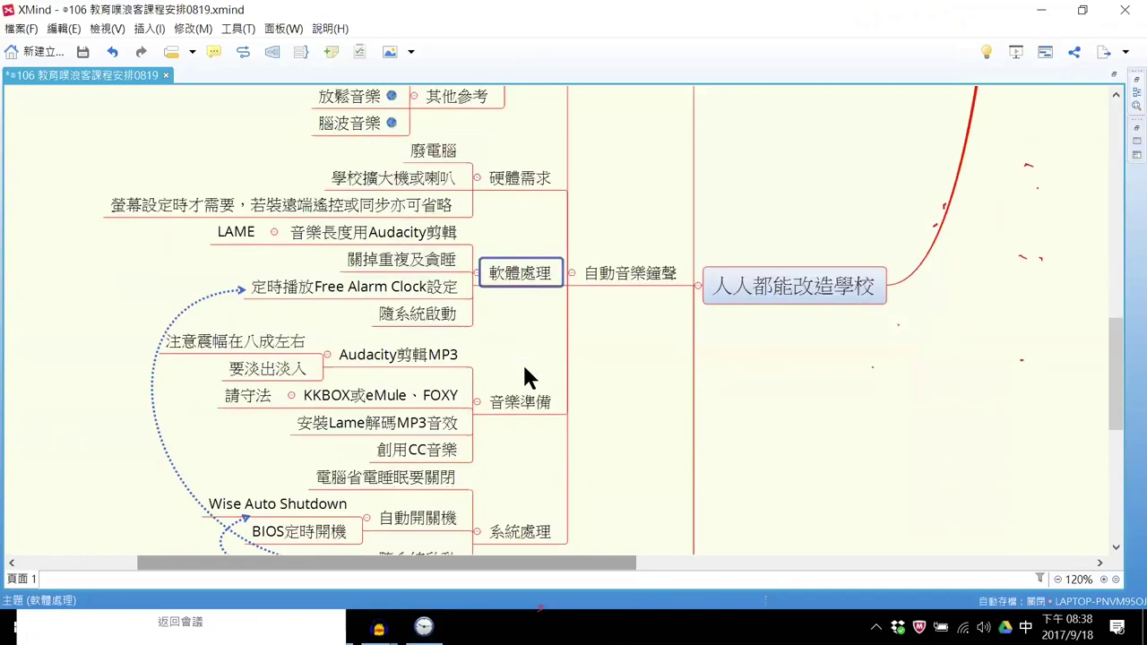
scroll(528, 361, down, 2)
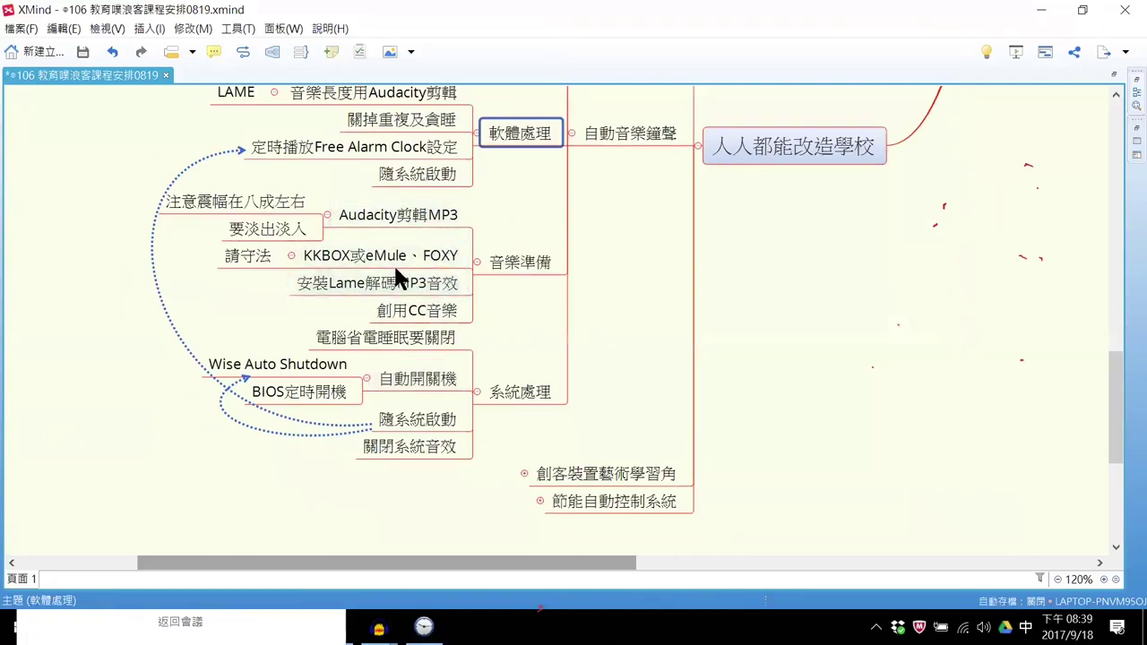
click(410, 339)
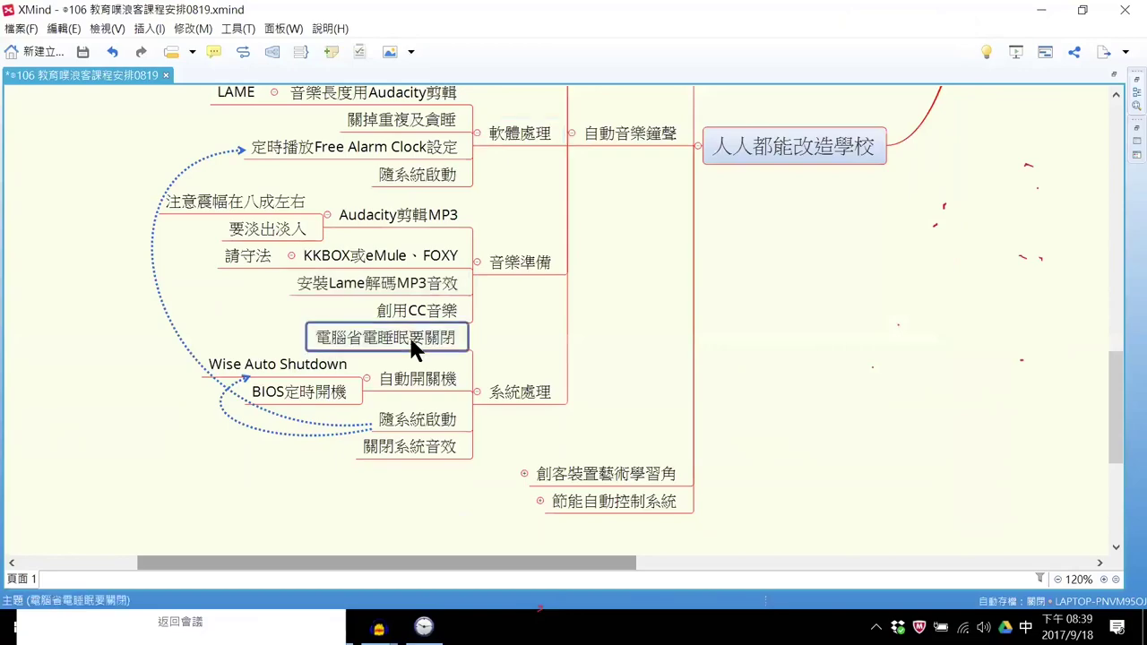
click(1040, 10)
right_click(401, 235)
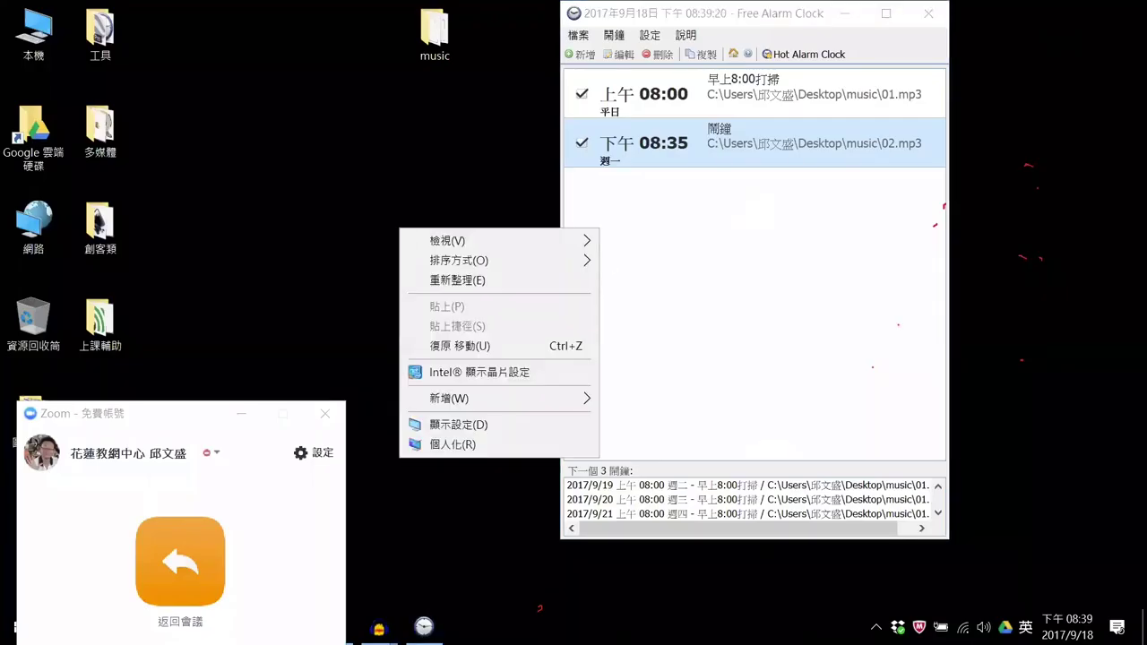
click(450, 445)
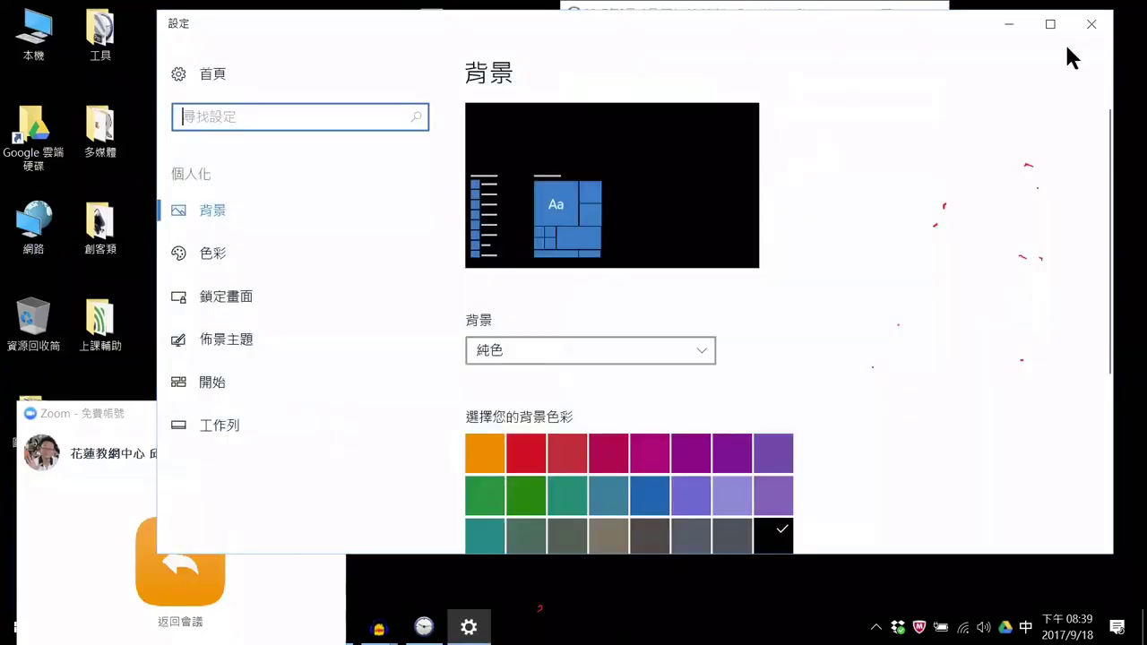
click(1092, 24)
Step: Open the Windows 電源與睡眠 settings and examine the sleep timeouts for battery and plugged-in power
right_click(409, 184)
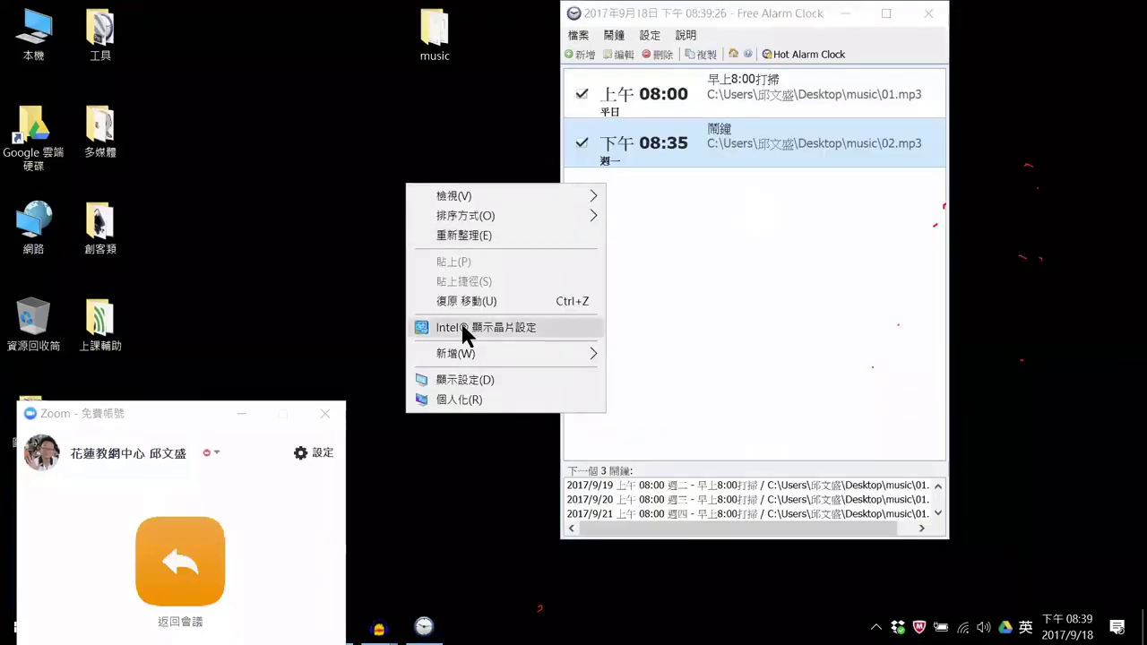
click(444, 380)
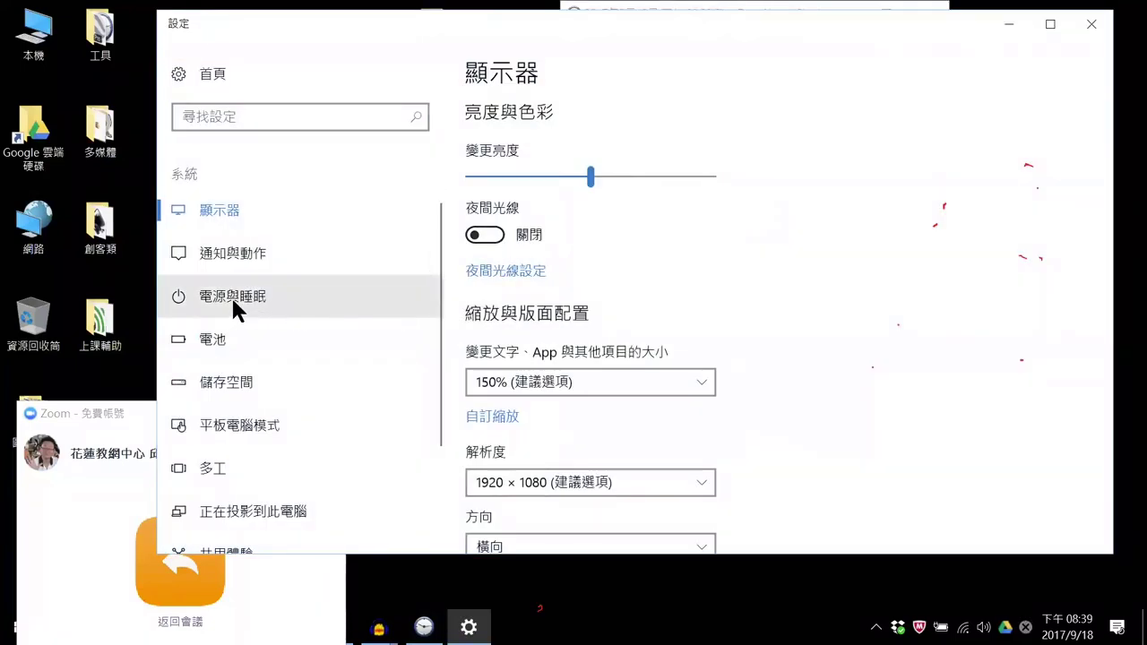
click(273, 299)
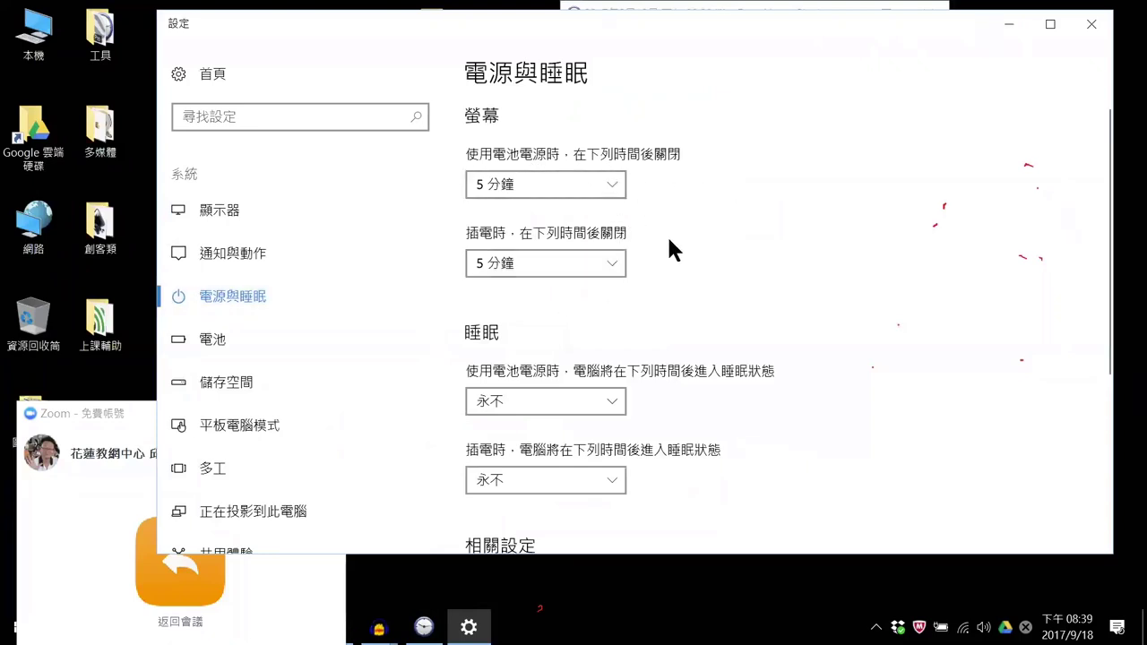
scroll(681, 246, down, 3)
click(622, 263)
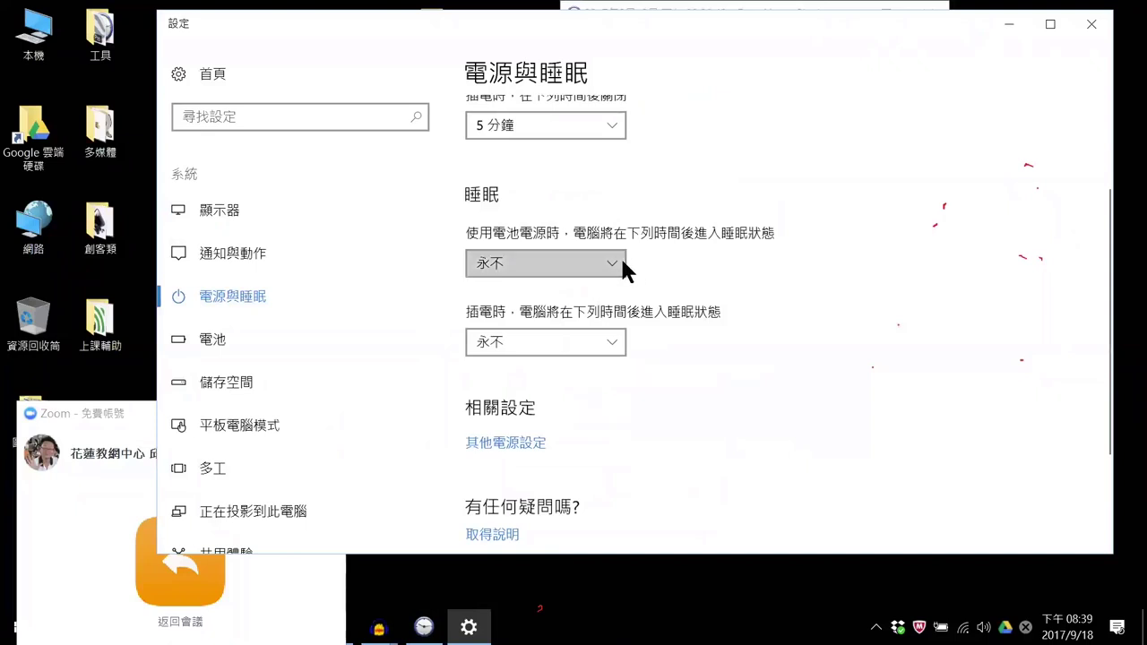
click(691, 269)
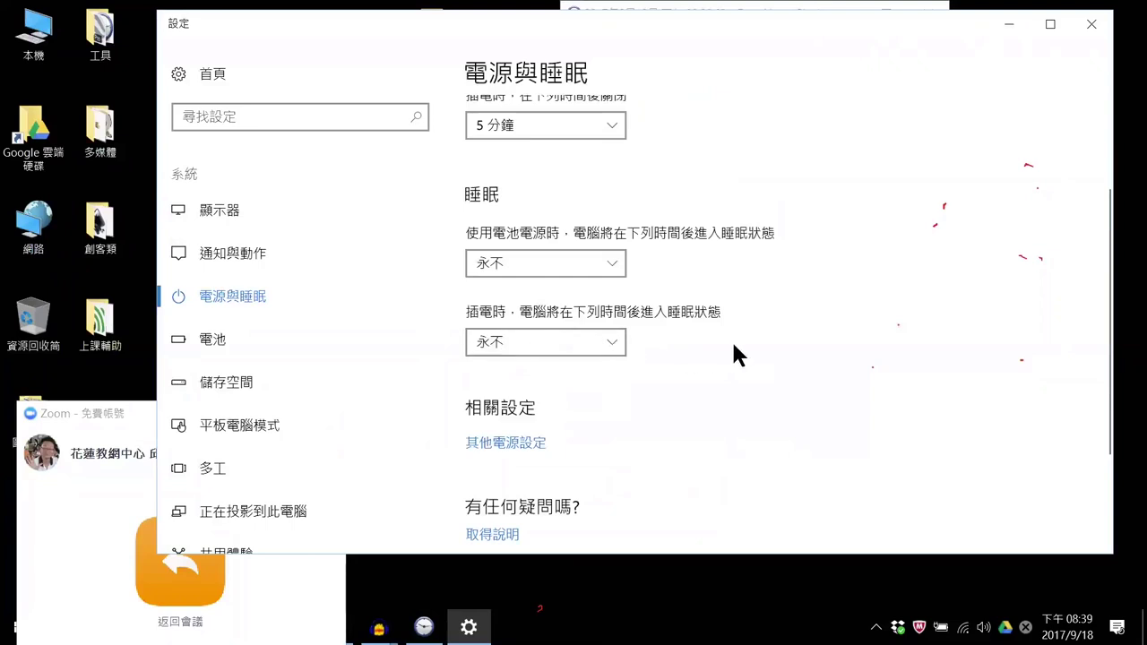
scroll(728, 354, down, 2)
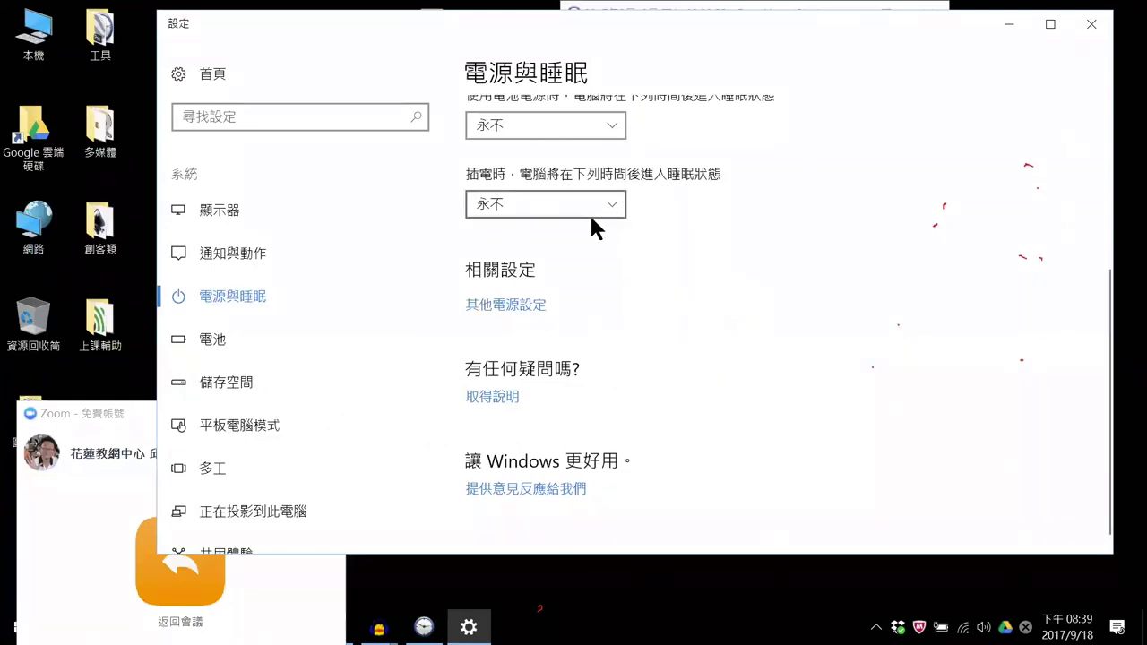
click(1010, 23)
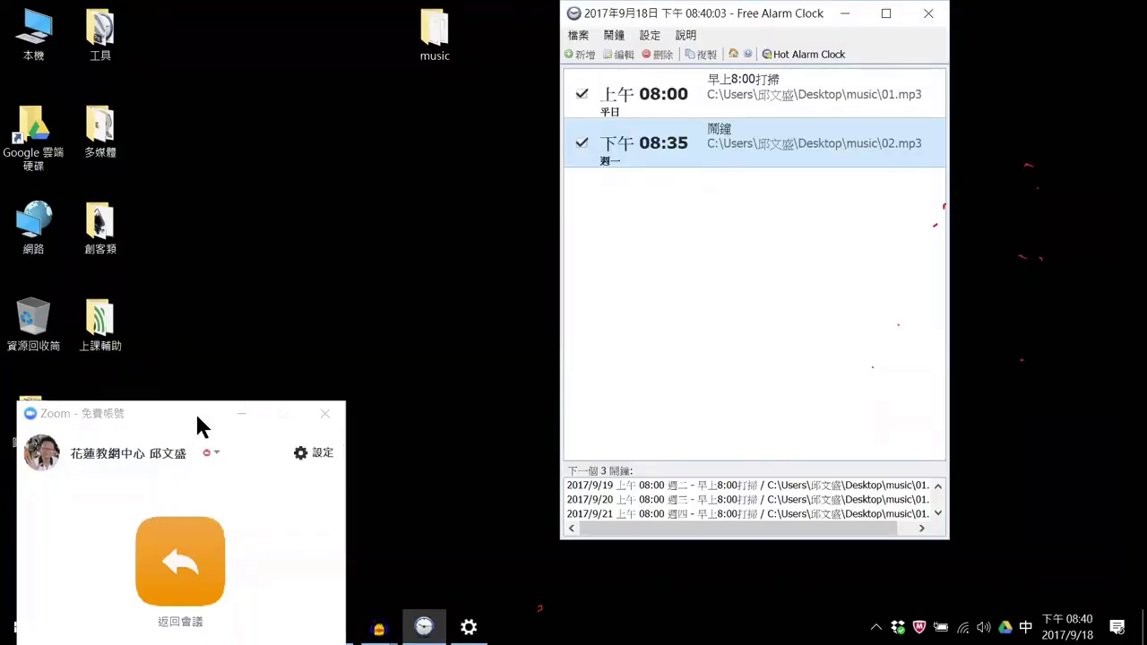
Step: Move the Zoom window off the taskbar, return to the XMind map and select the BIOS定時開機 topic under 自動開關機
drag(197, 421, 219, 59)
click(289, 627)
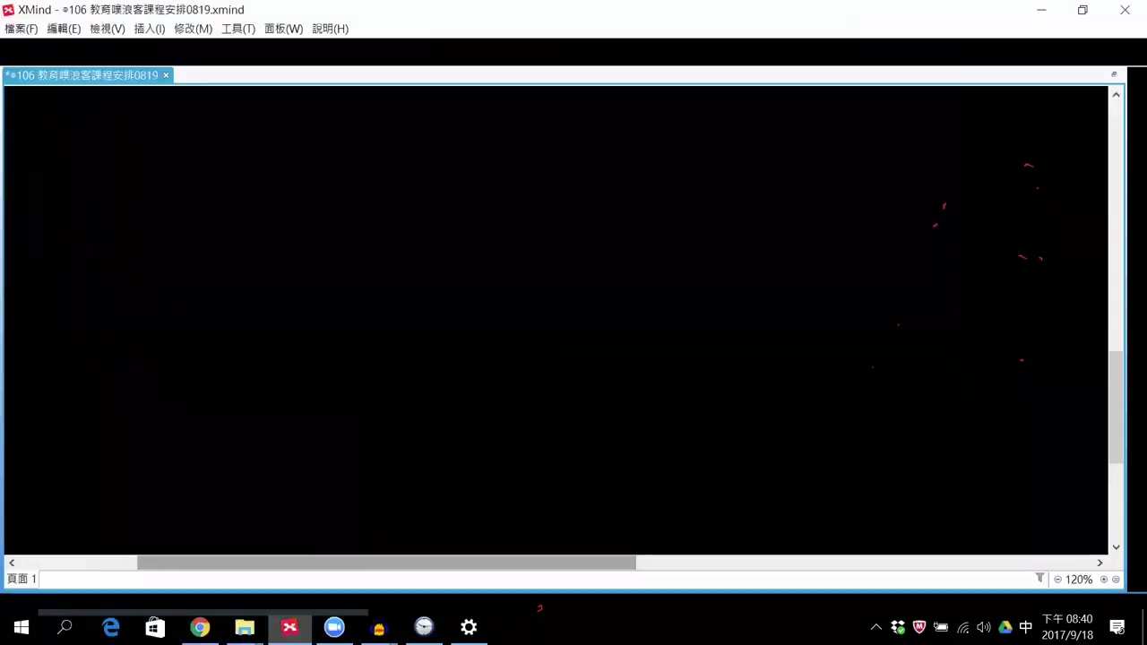
click(539, 347)
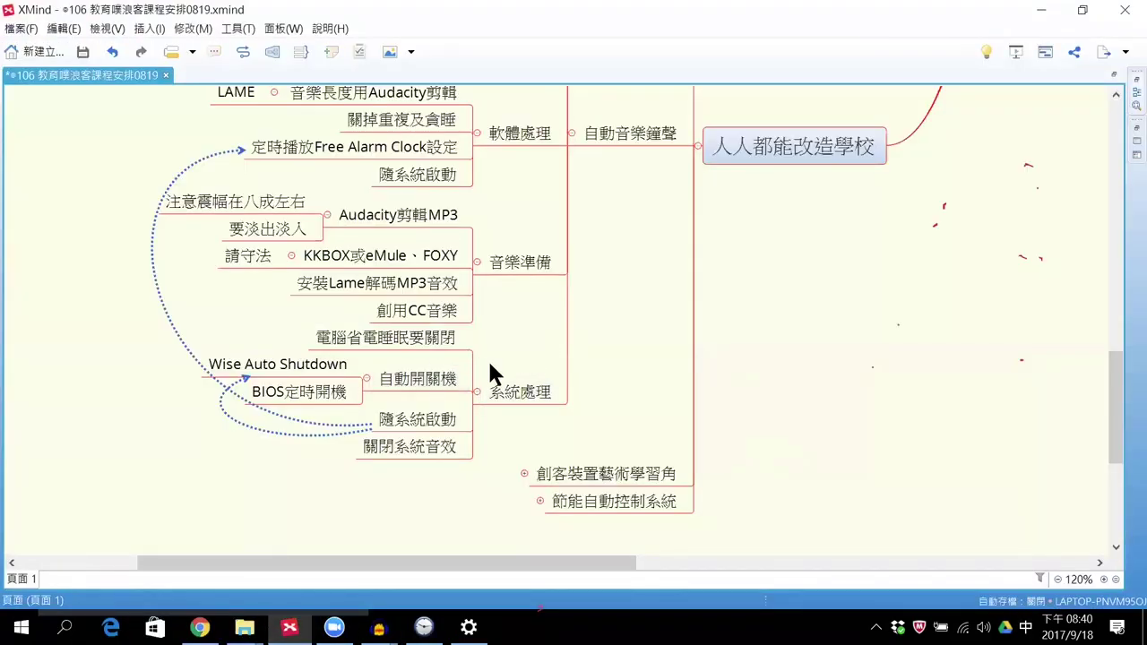
click(325, 394)
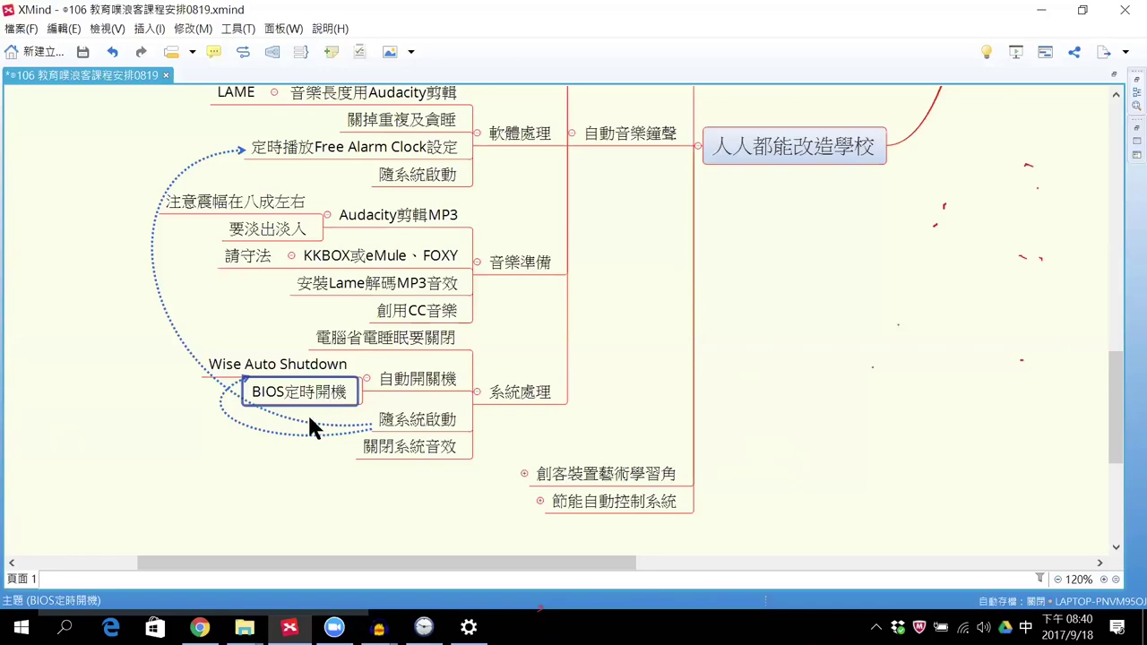
Step: Switch to Chrome and search Google for "bios 定時開關機"
mouse_move(200, 627)
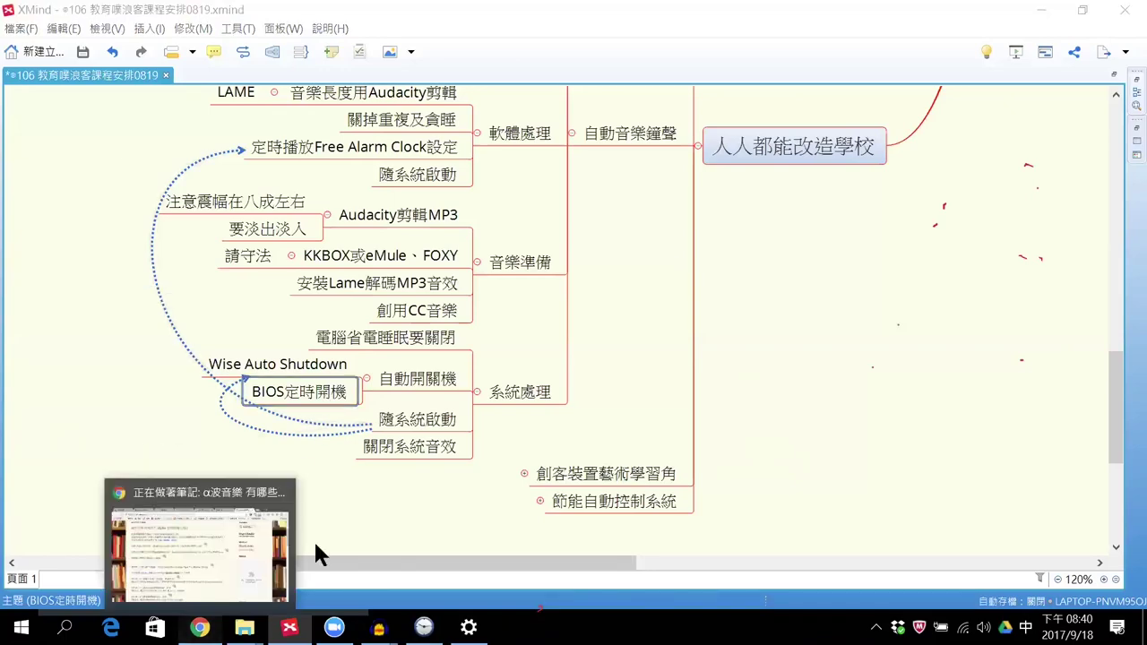
click(199, 551)
click(746, 39)
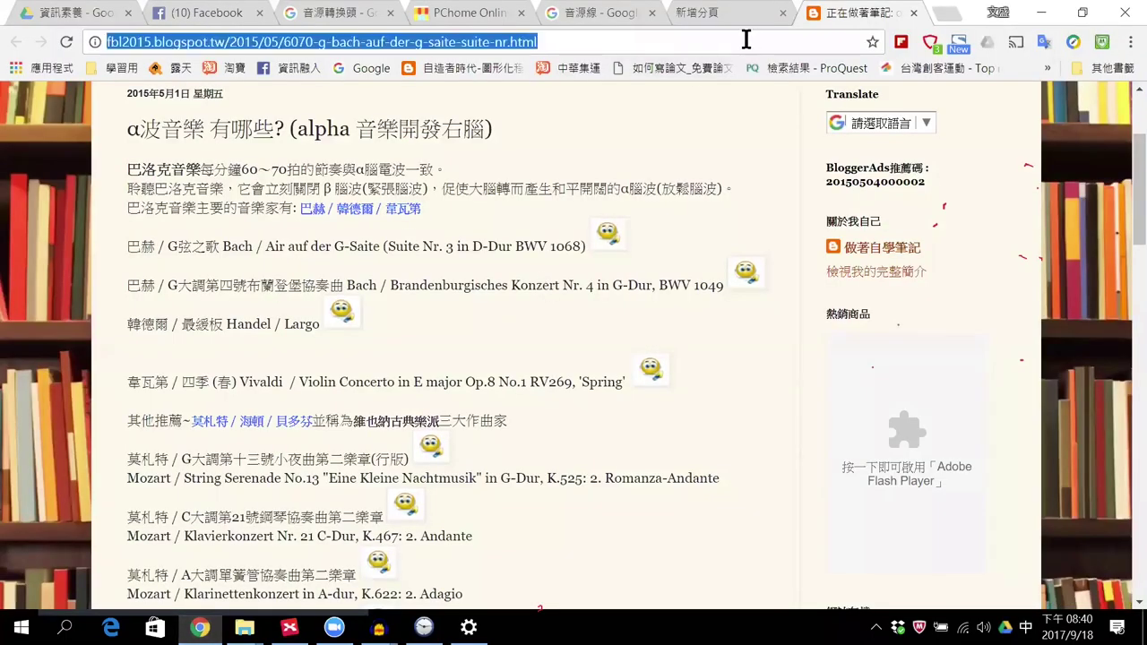
text(BI)
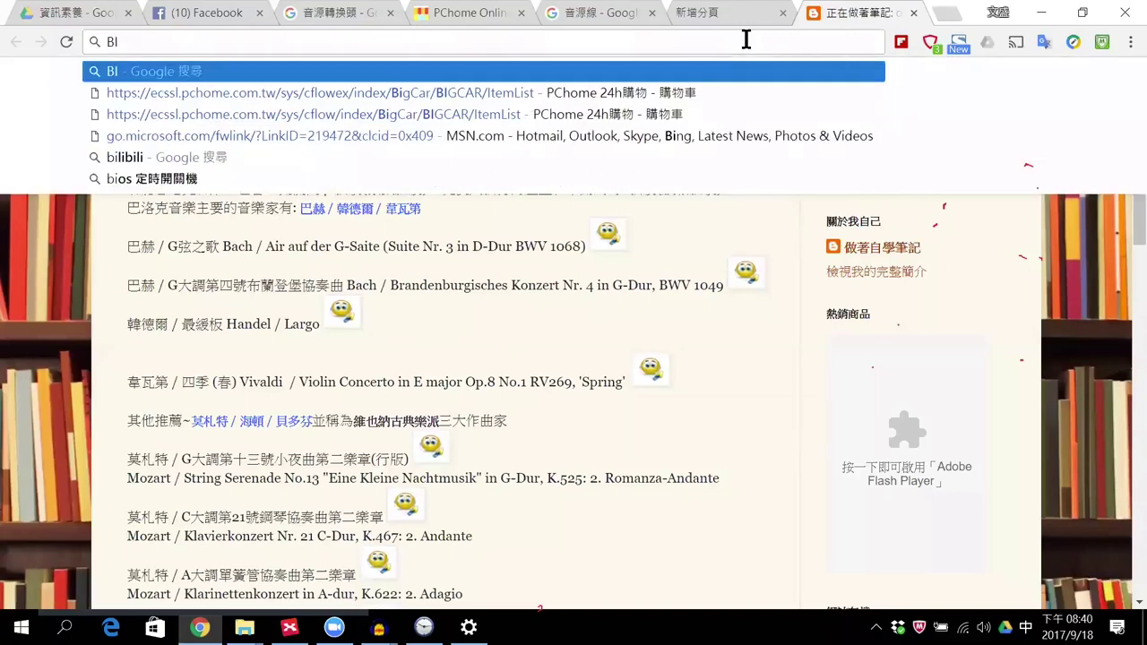
text(OS)
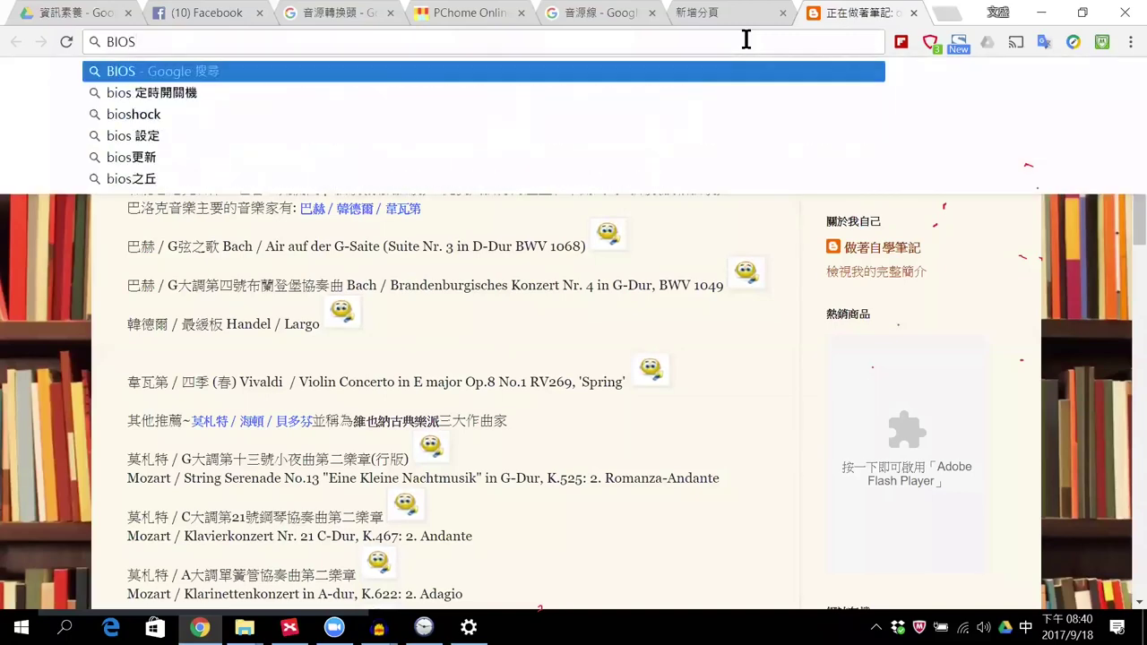
key(Down)
key(Return)
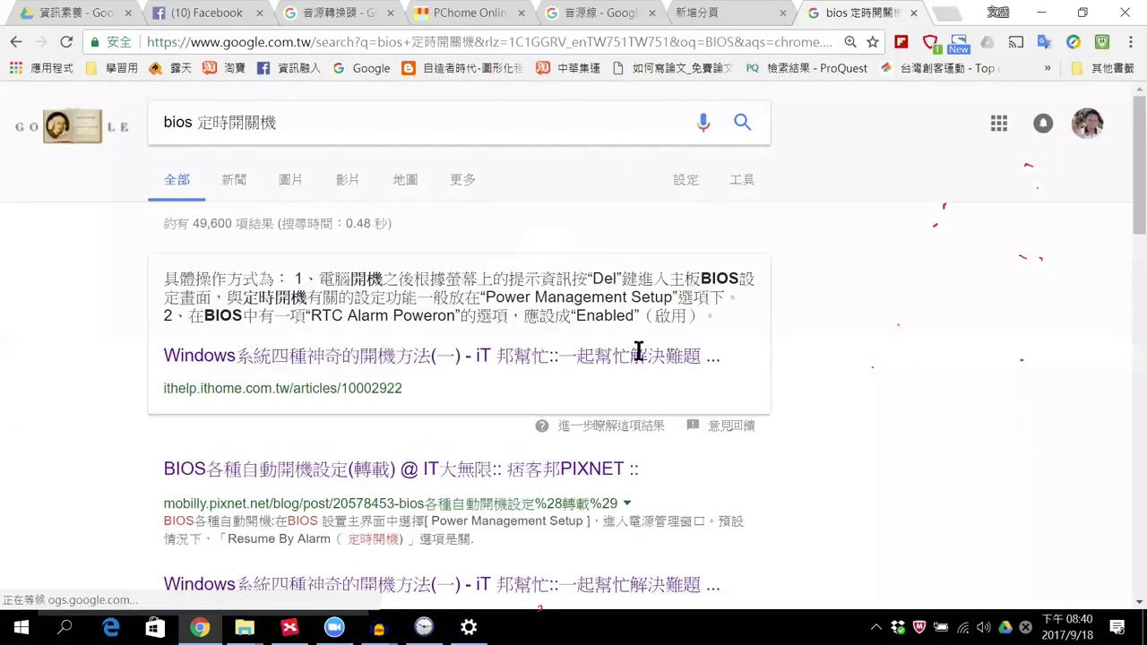
Step: Examine the image results for Power Management Setup, Resume By RTC Alarm and the alarm time setting, and return to the XMind map
scroll(583, 371, down, 3)
scroll(499, 238, up, 3)
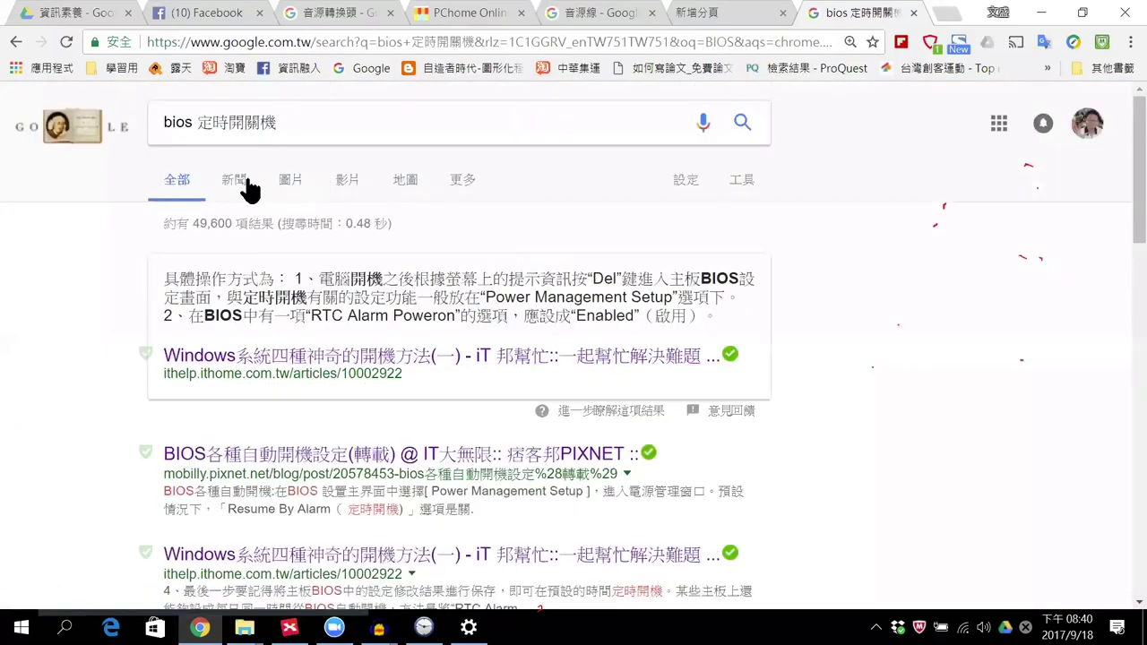
click(289, 182)
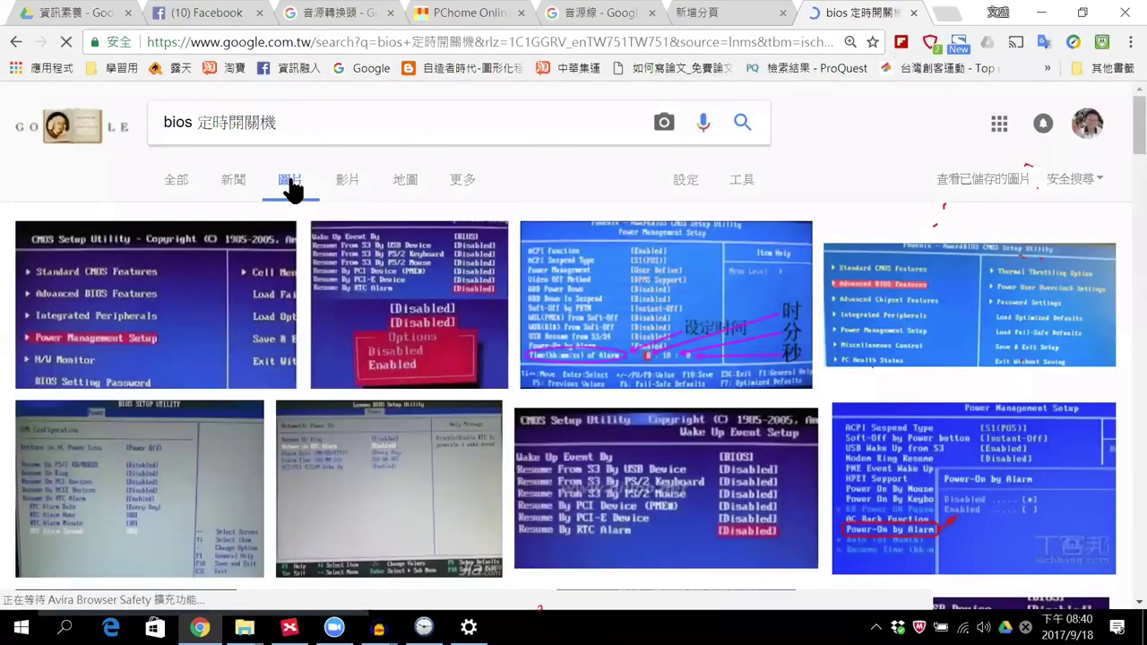
click(172, 359)
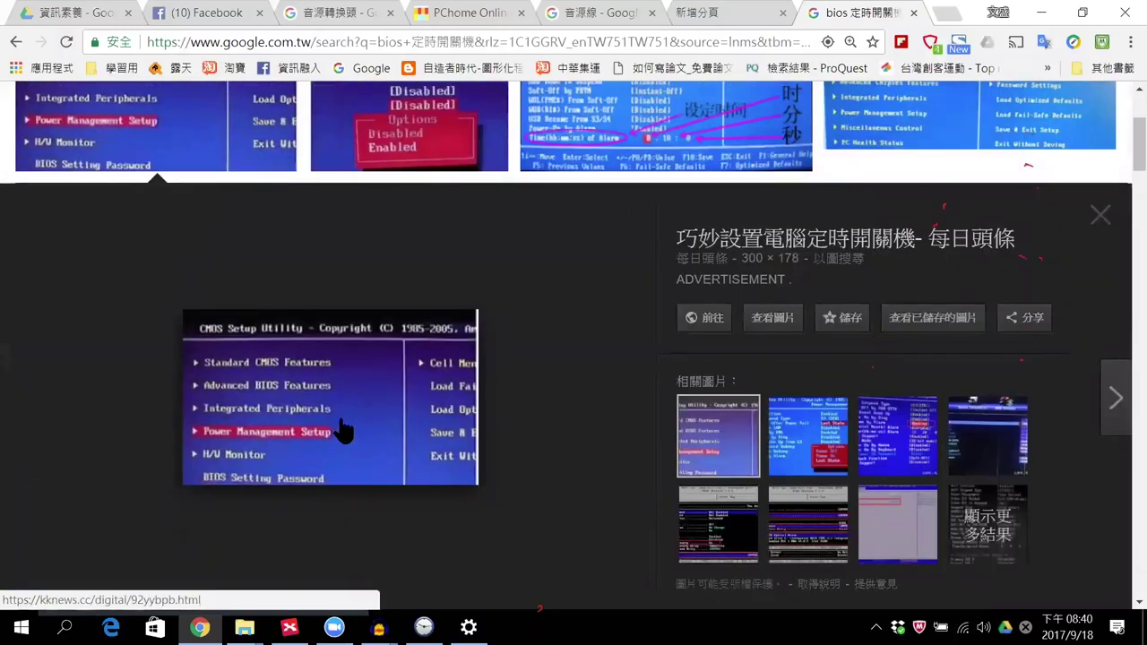
scroll(343, 432, up, 1)
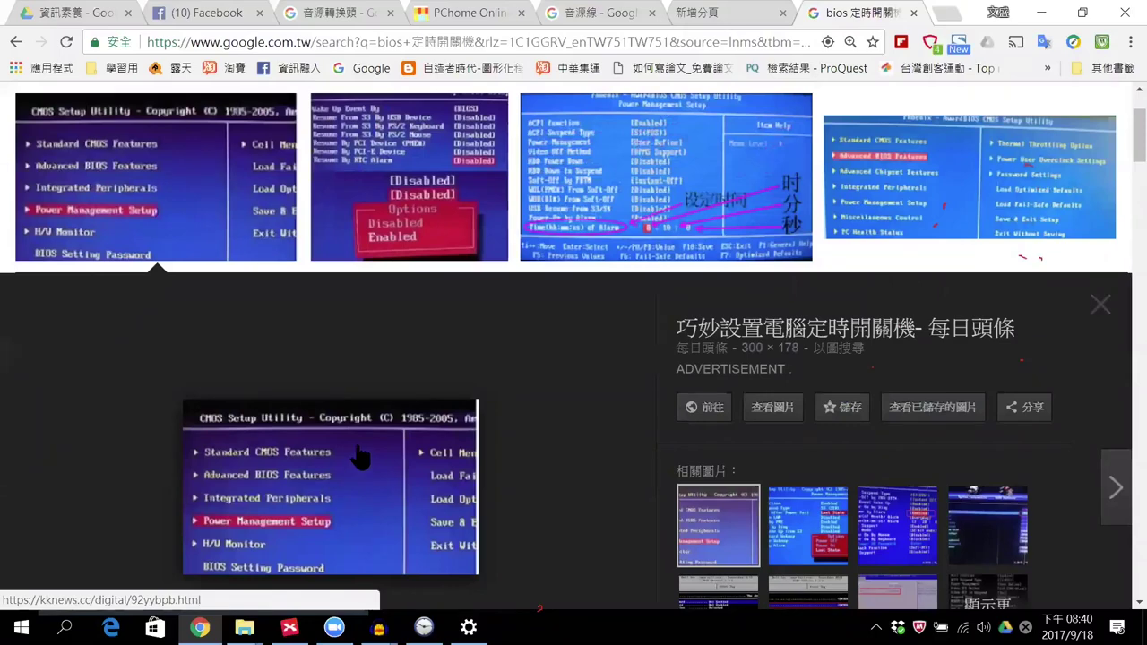
click(371, 118)
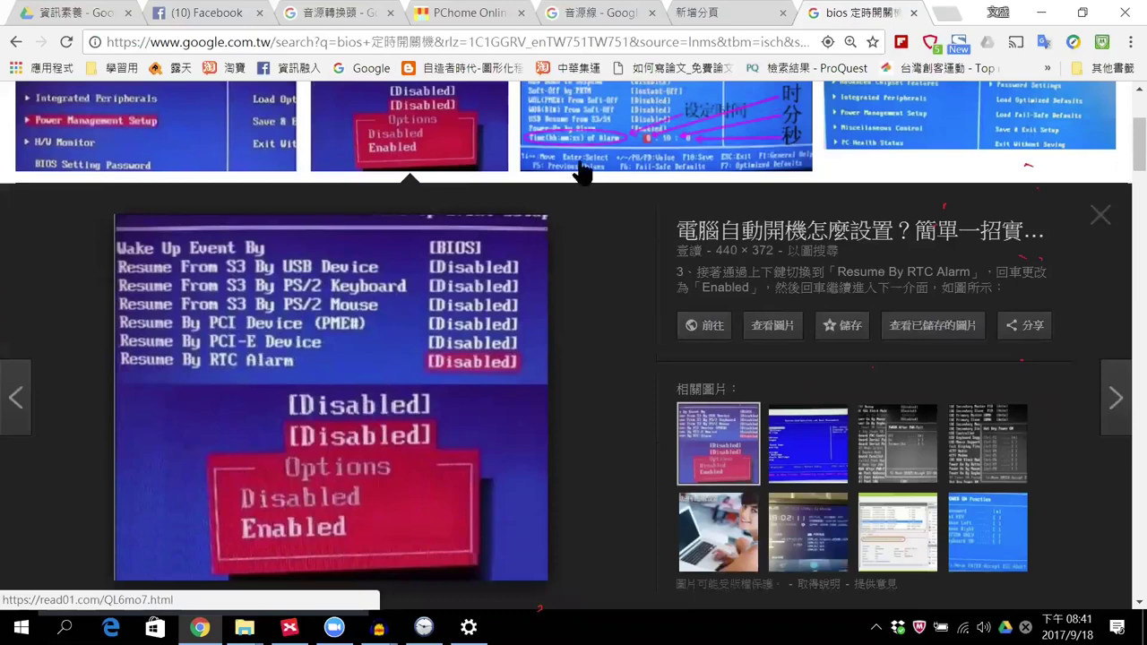
click(673, 146)
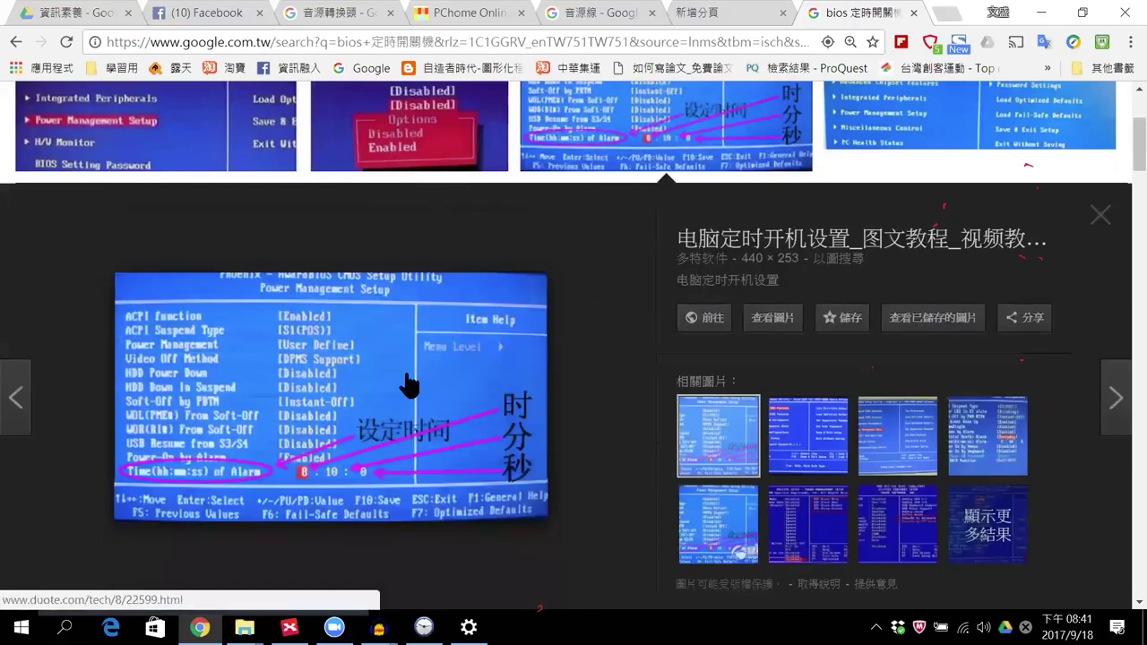
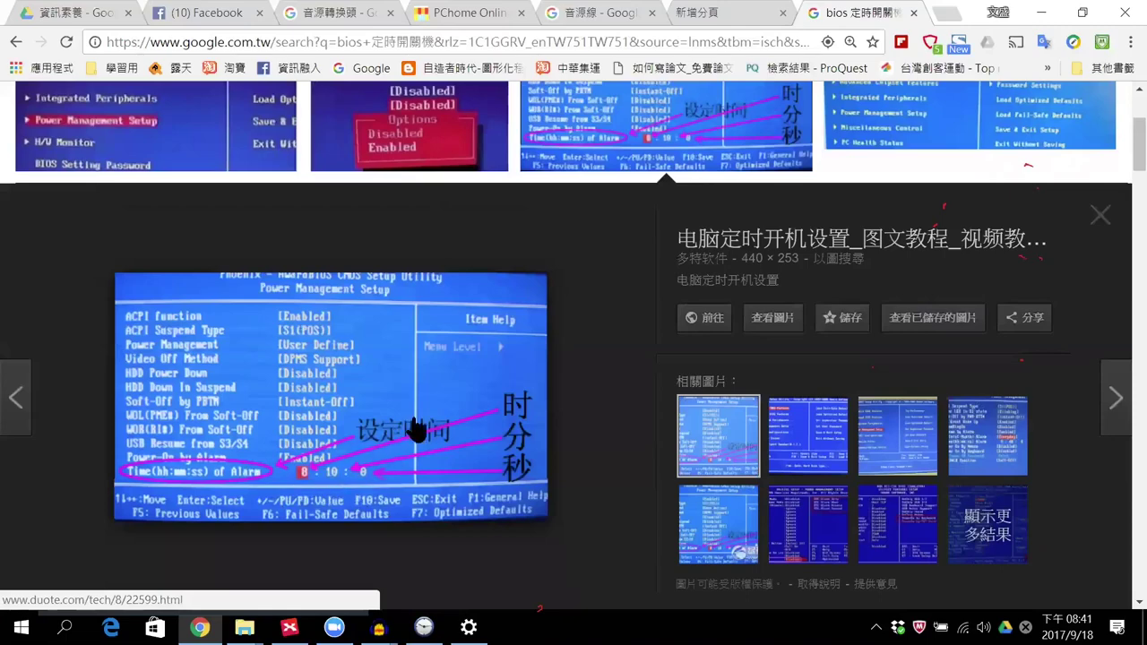
click(1041, 13)
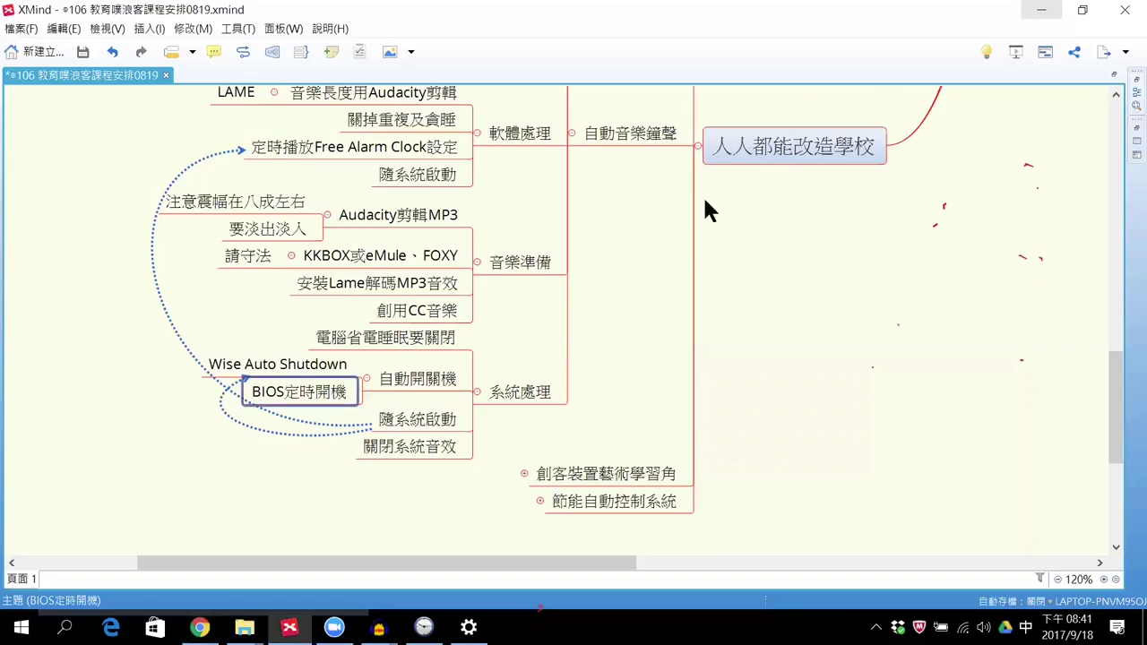
Step: Select the Wise Auto Shutdown topic under 自動開關機 and launch the Wise Auto Shutdown program
click(305, 367)
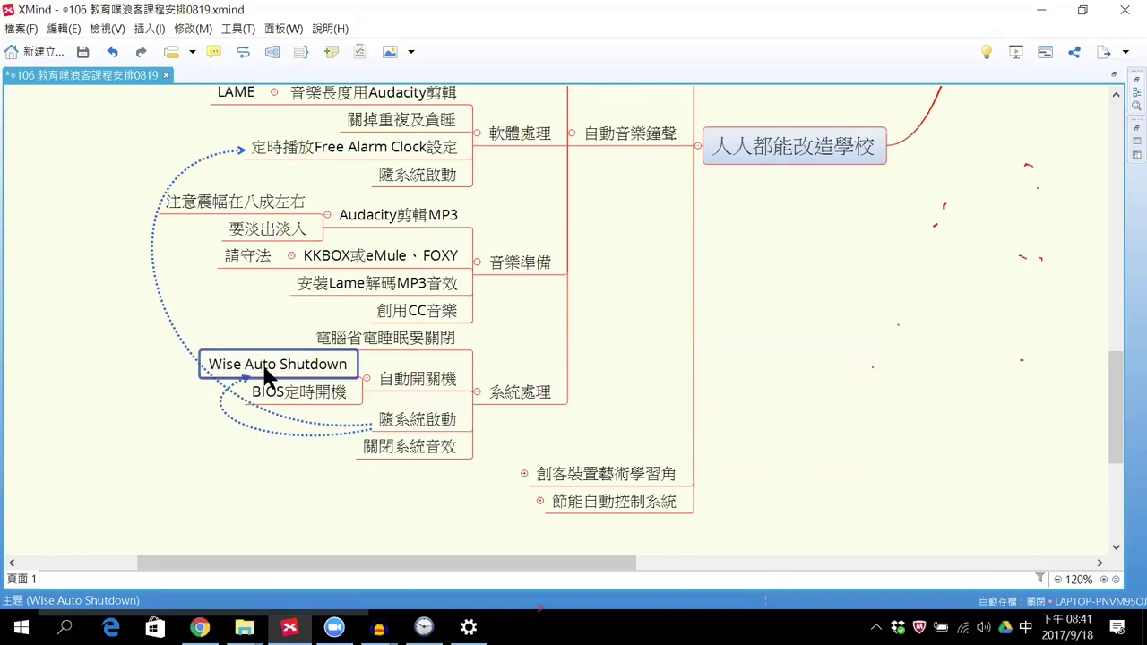
key(super)
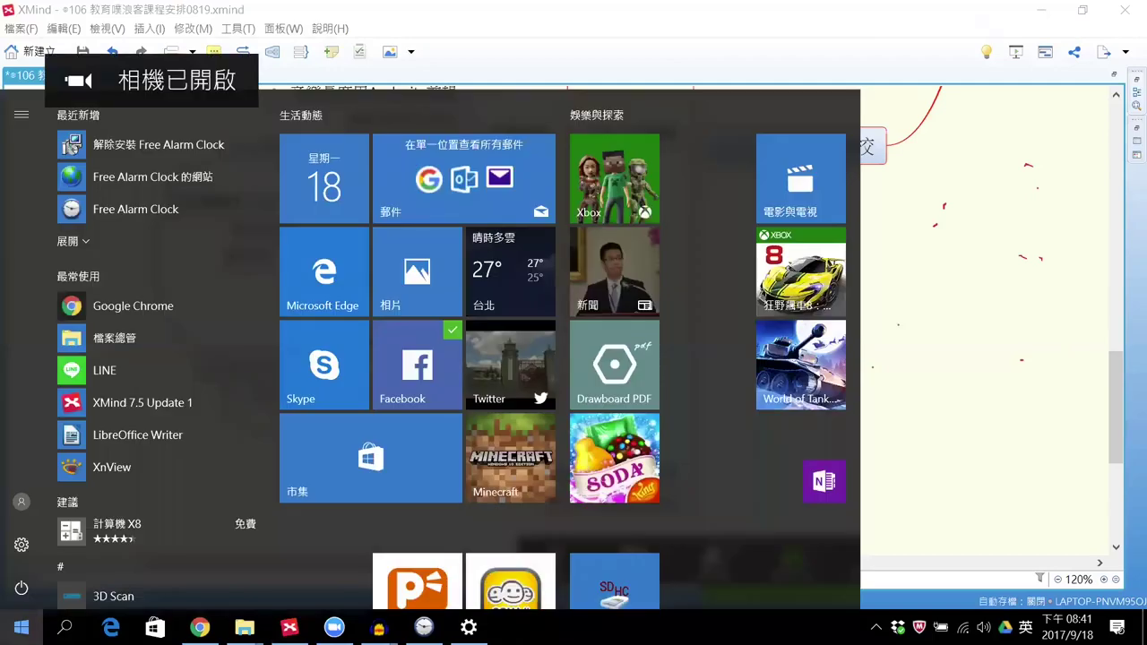
text(w)
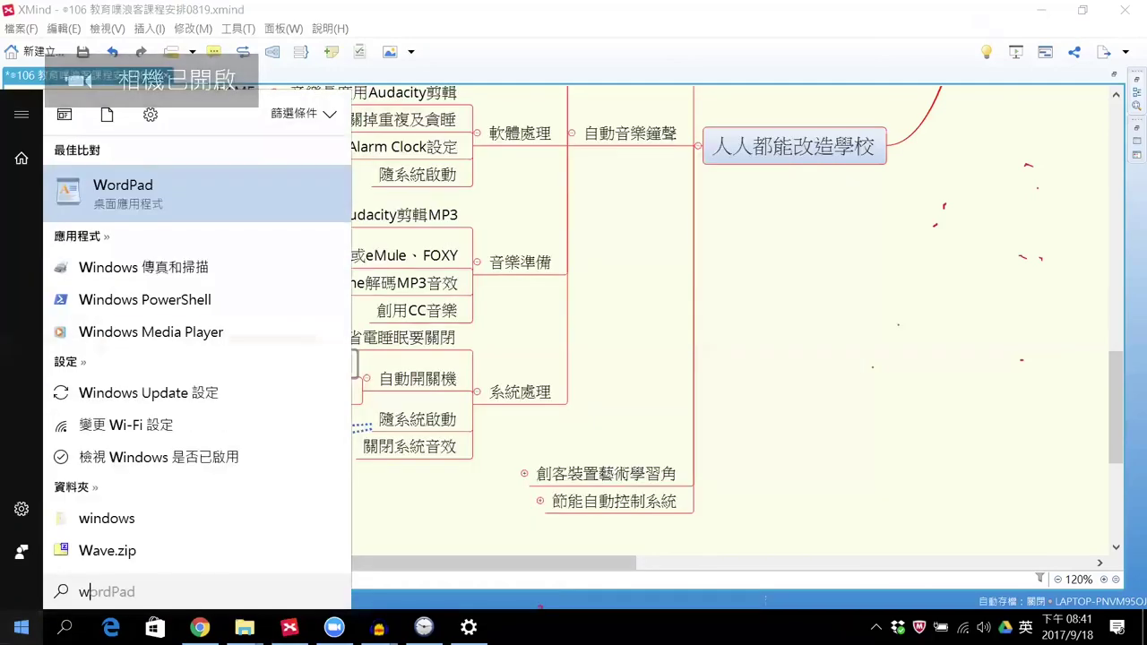
text(i)
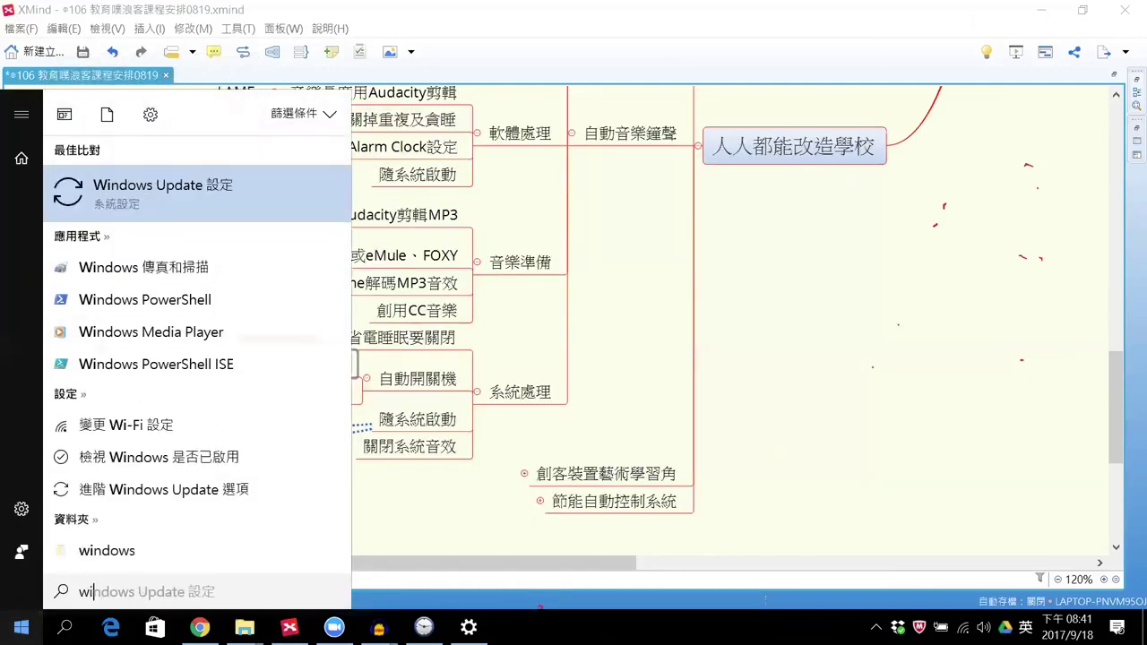
text(s)
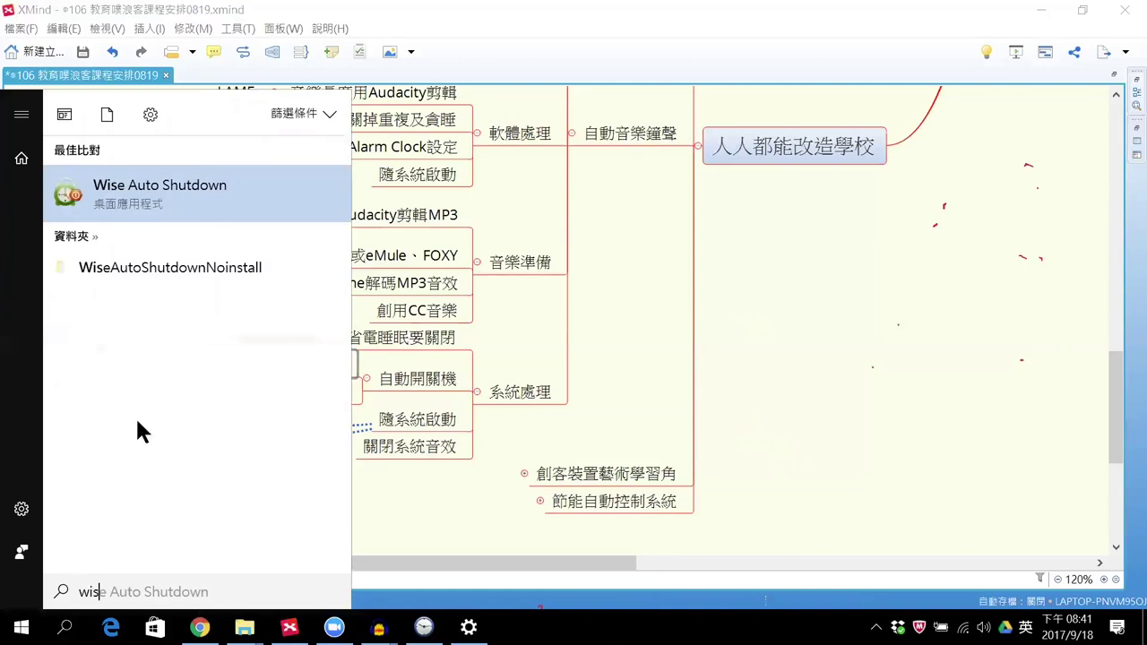
click(237, 212)
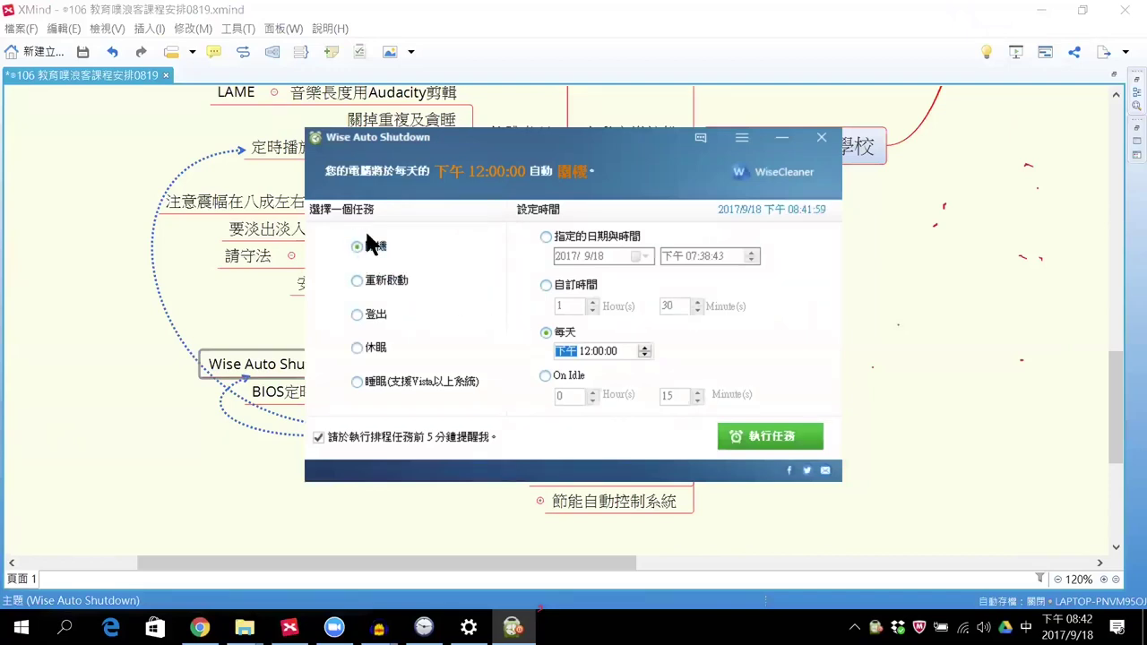
Step: Try out the 每天 shutdown time and the 5-minute reminder option, and close Wise Auto Shutdown without running the task
click(644, 353)
click(643, 353)
click(644, 353)
click(643, 353)
click(644, 353)
click(643, 353)
click(567, 351)
click(642, 354)
click(318, 438)
click(821, 138)
click(942, 281)
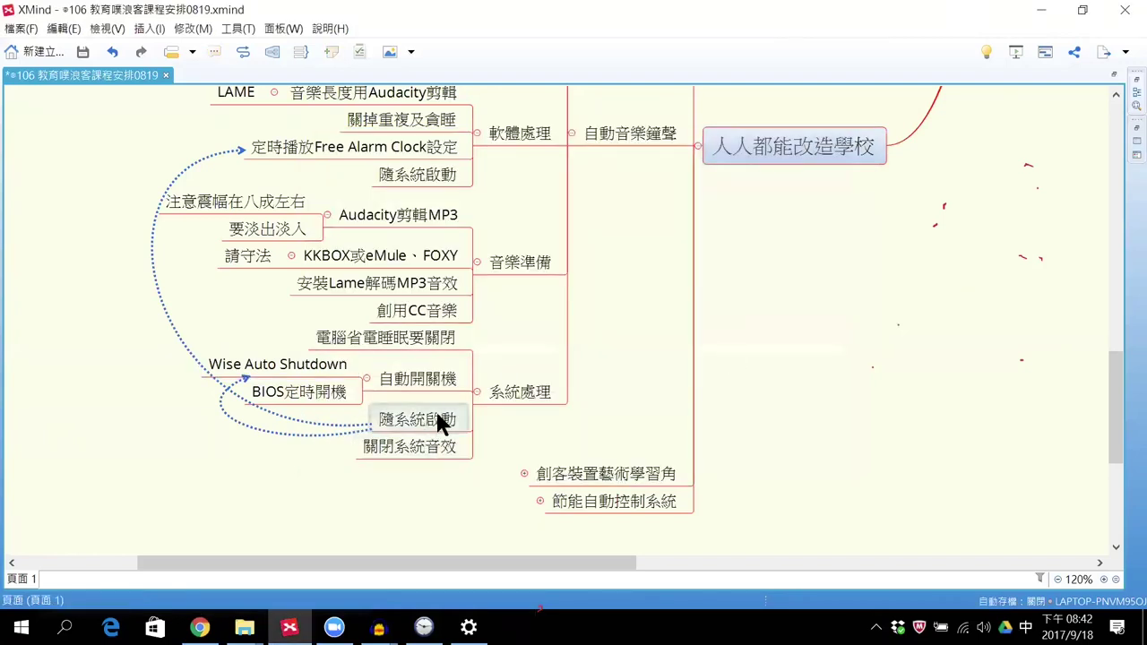
Step: For the 關閉系統音效 topic, try the 無音效 scheme in the Windows sound settings and close the dialog without applying it
click(431, 421)
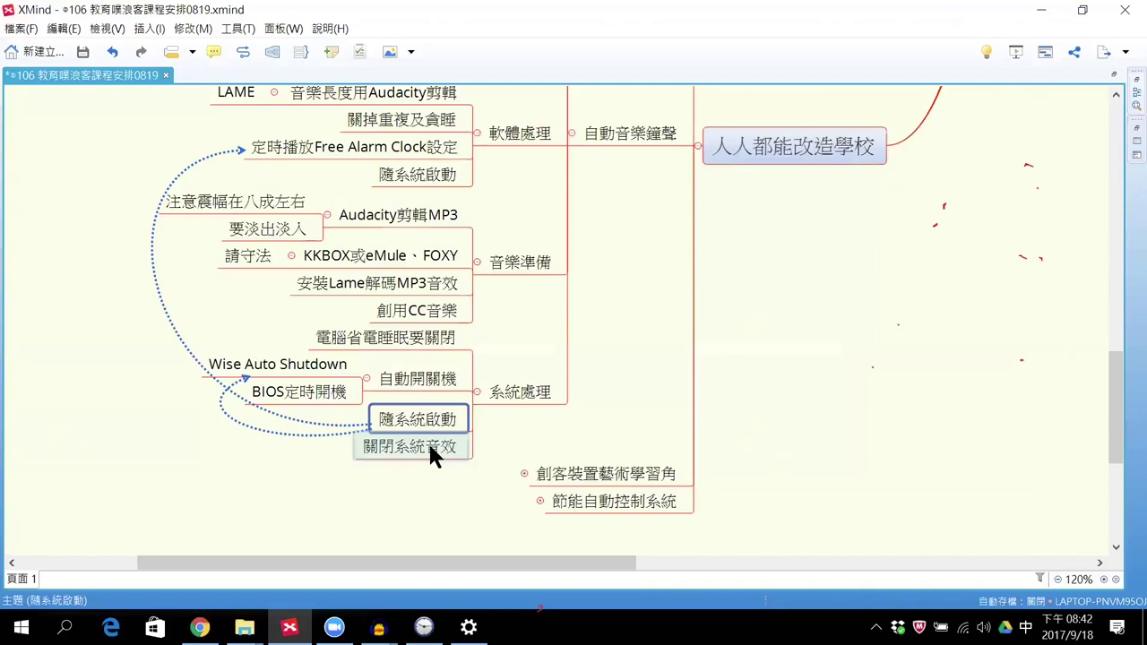
click(421, 443)
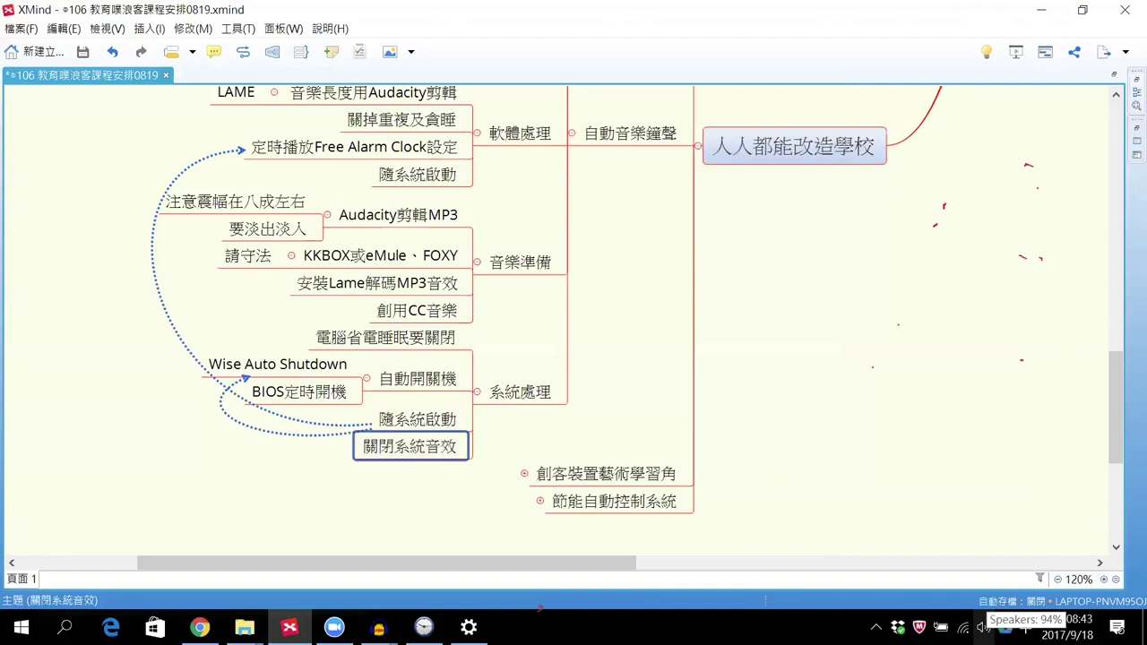
right_click(983, 627)
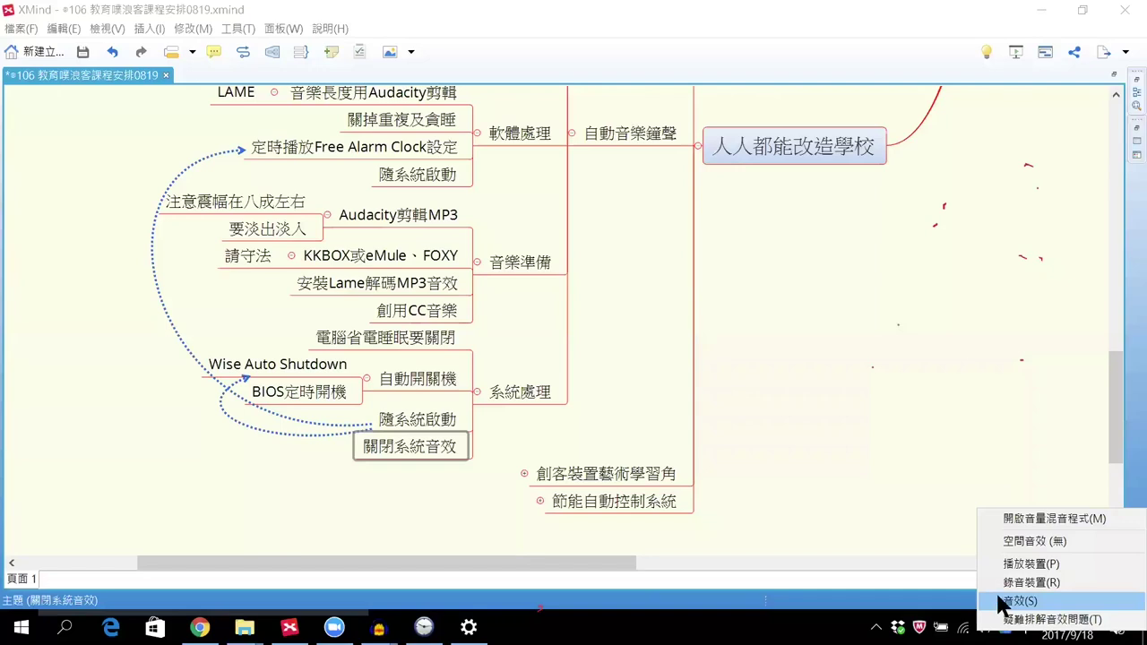
click(1030, 601)
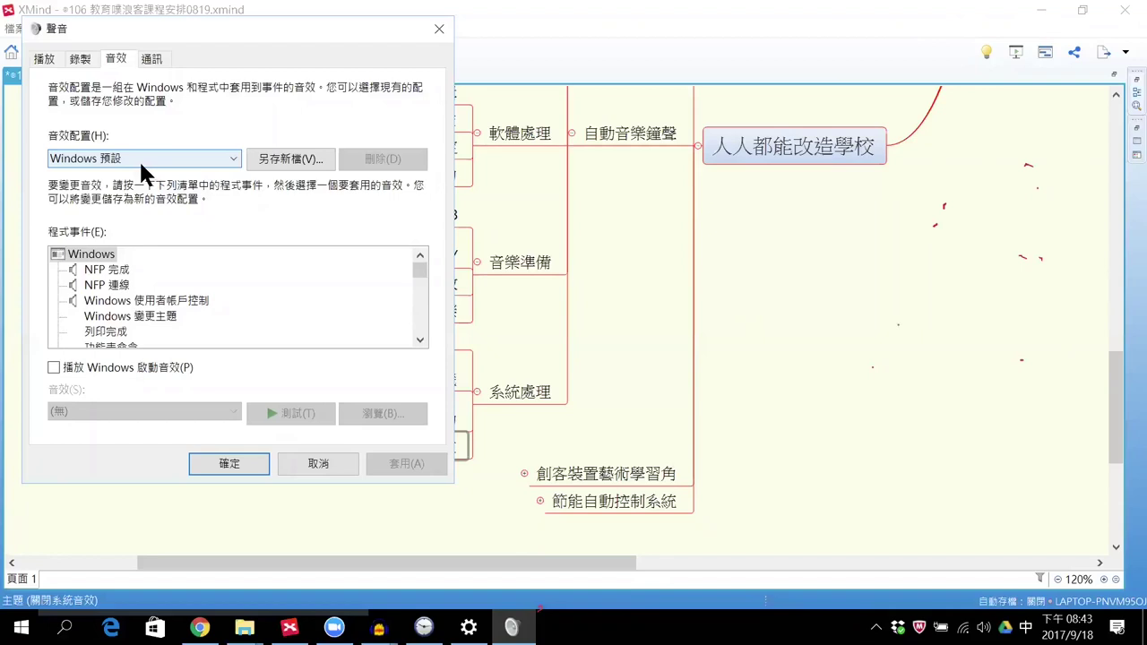
click(237, 154)
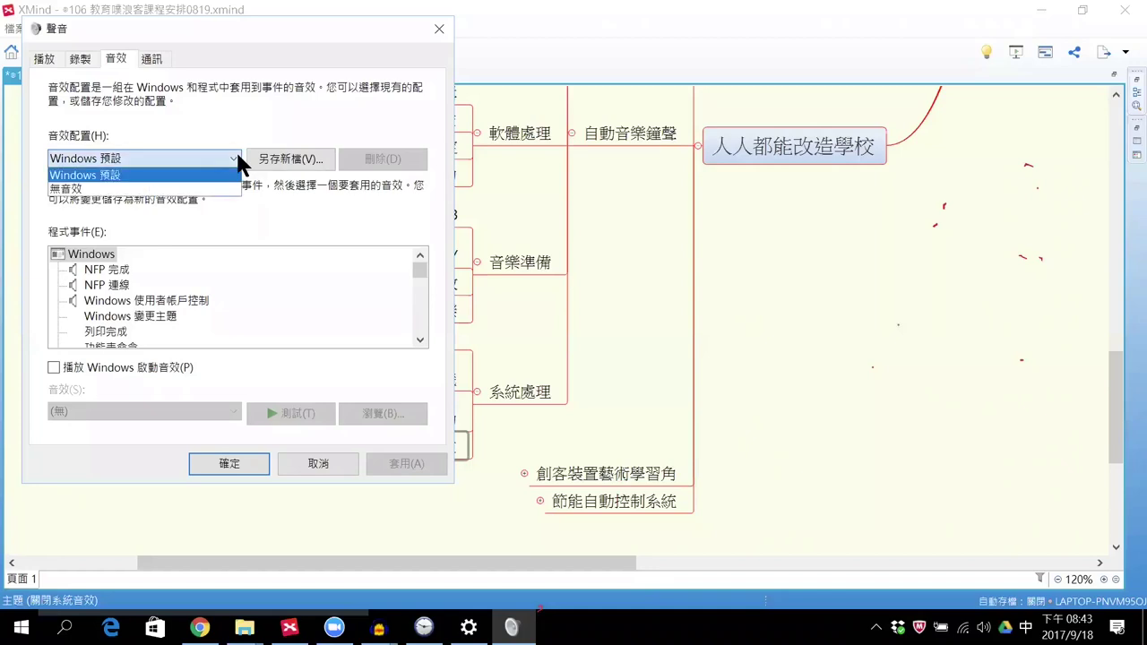
click(87, 188)
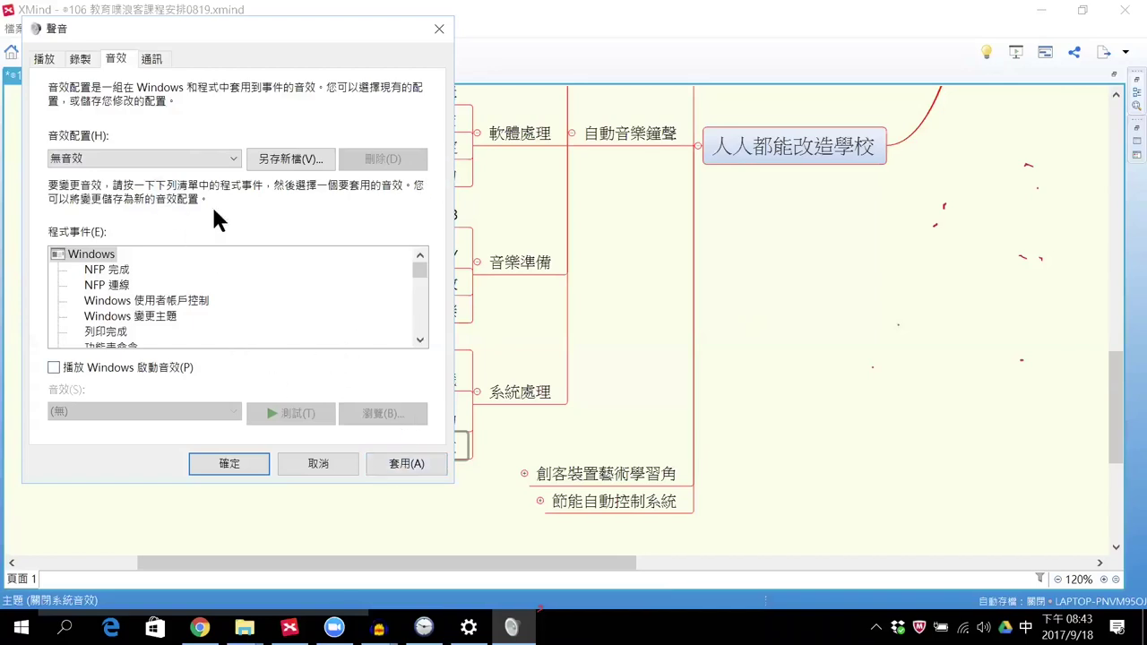
click(439, 27)
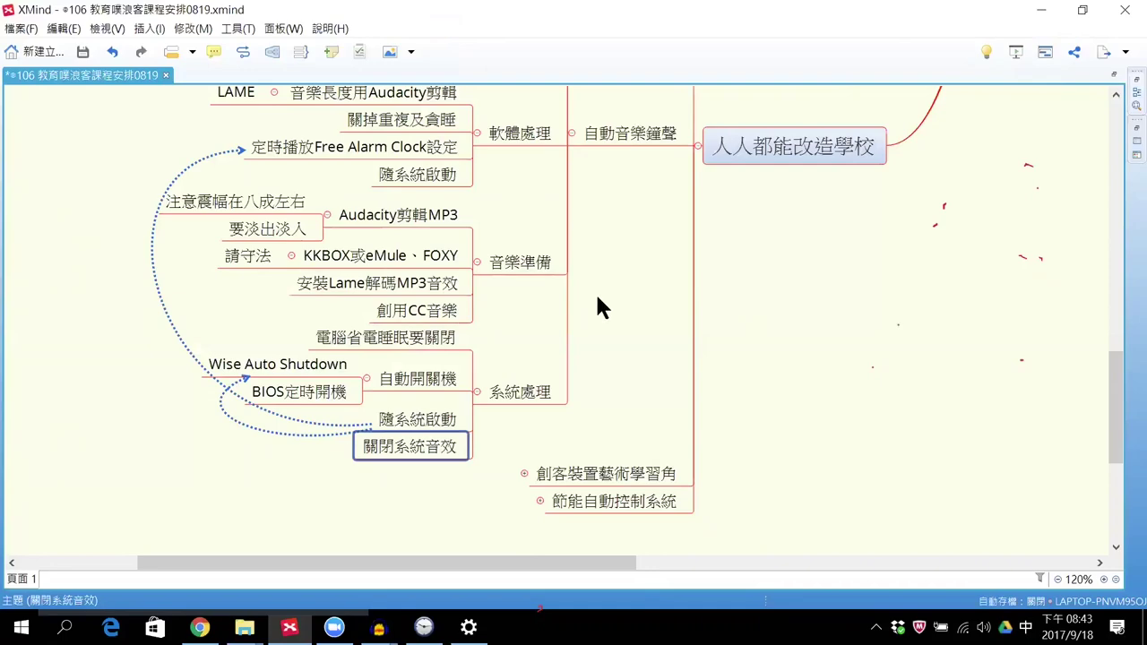
Step: Review the 自動音樂鐘聲 branch from 用途 to 系統處理 and select the 創用CC音樂 topic under 音樂準備
drag(1120, 396, 1116, 377)
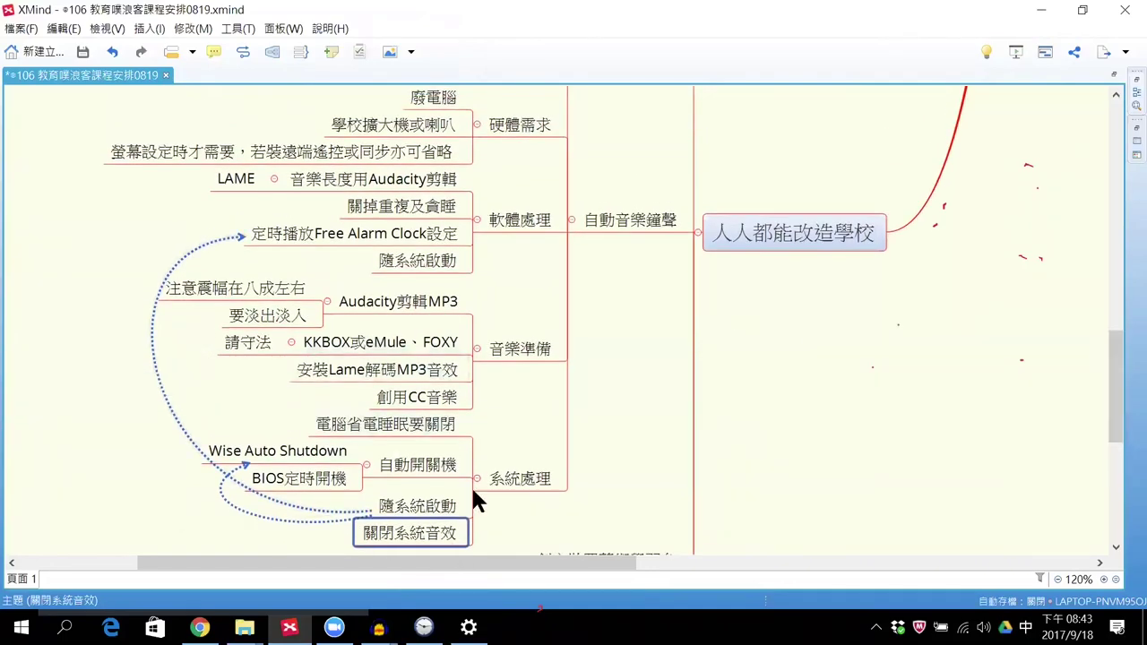
click(516, 393)
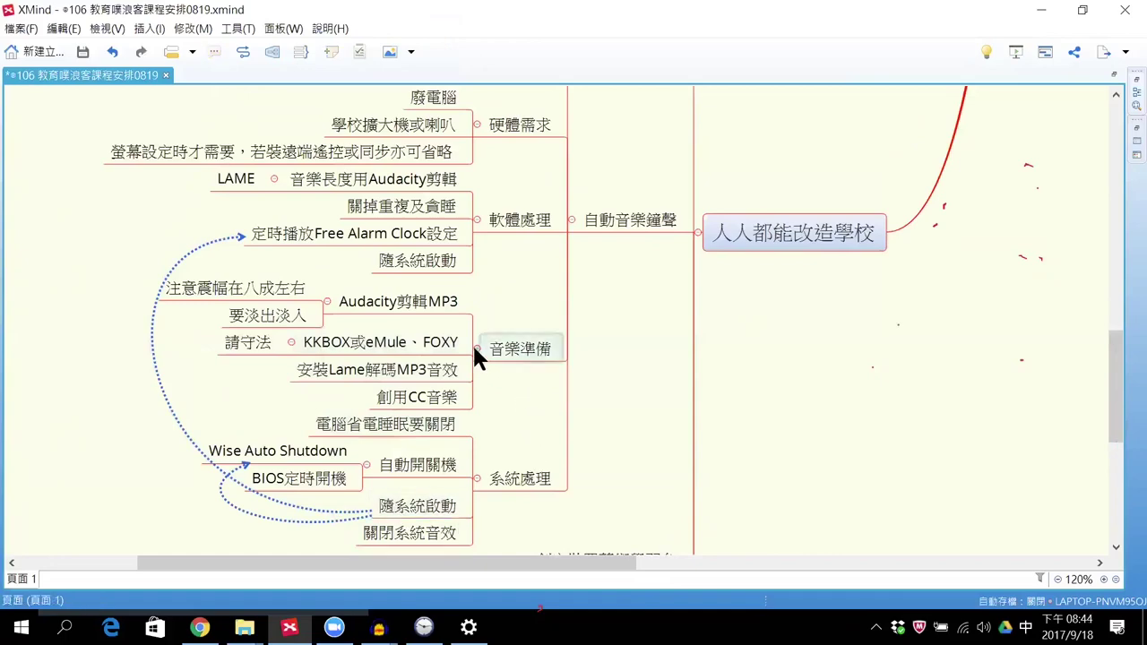
scroll(511, 313, up, 3)
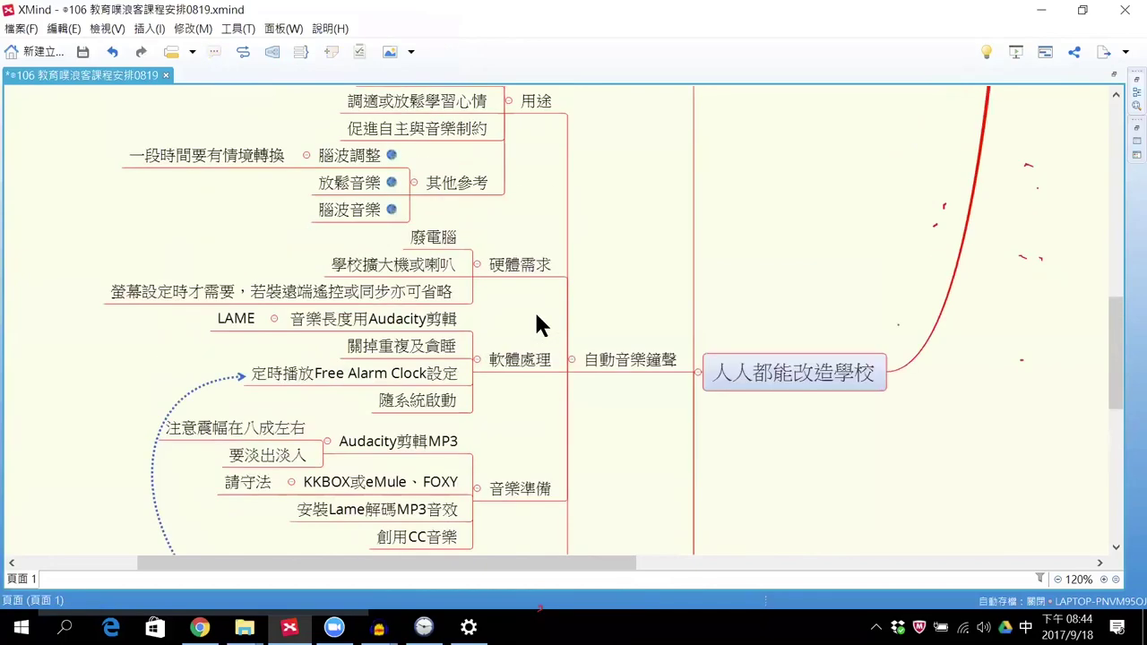
scroll(537, 326, up, 2)
scroll(537, 322, down, 3)
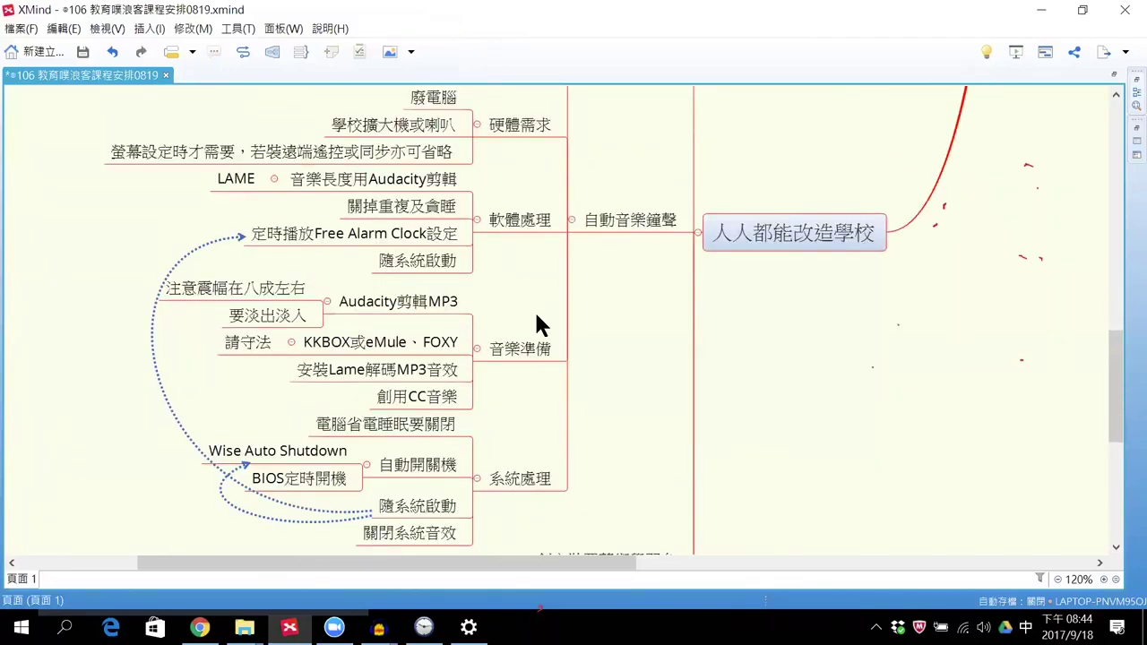
click(423, 396)
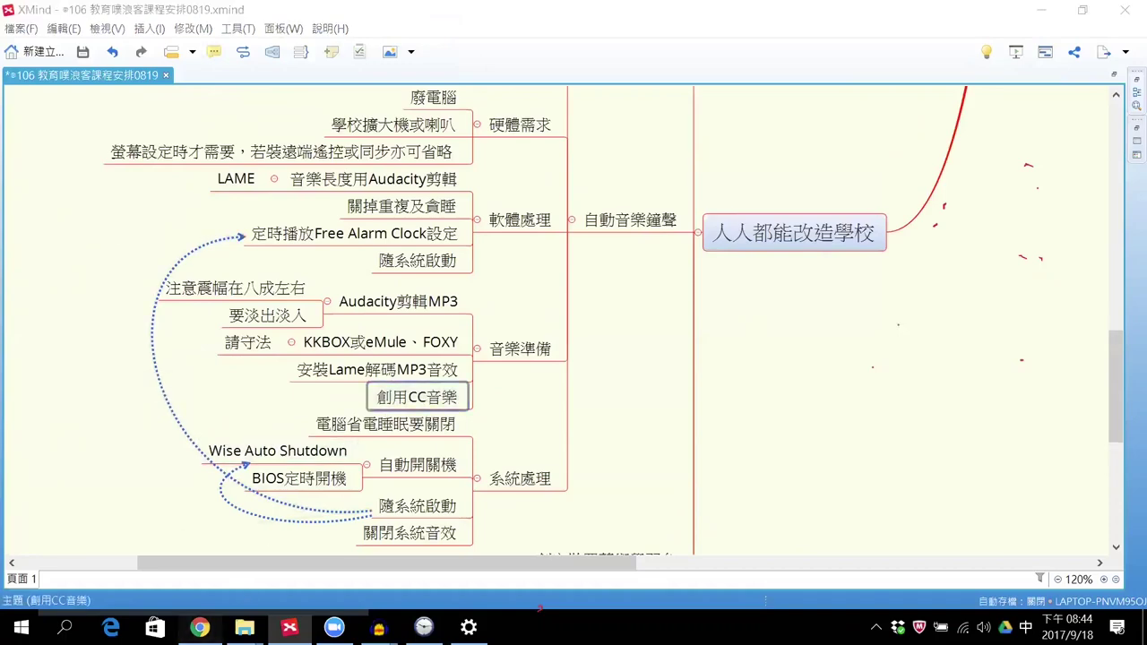
Step: Switch to Chrome and open the bookmarked 自造者時代 blog in place of the 資訊素養 Drive folder
click(200, 627)
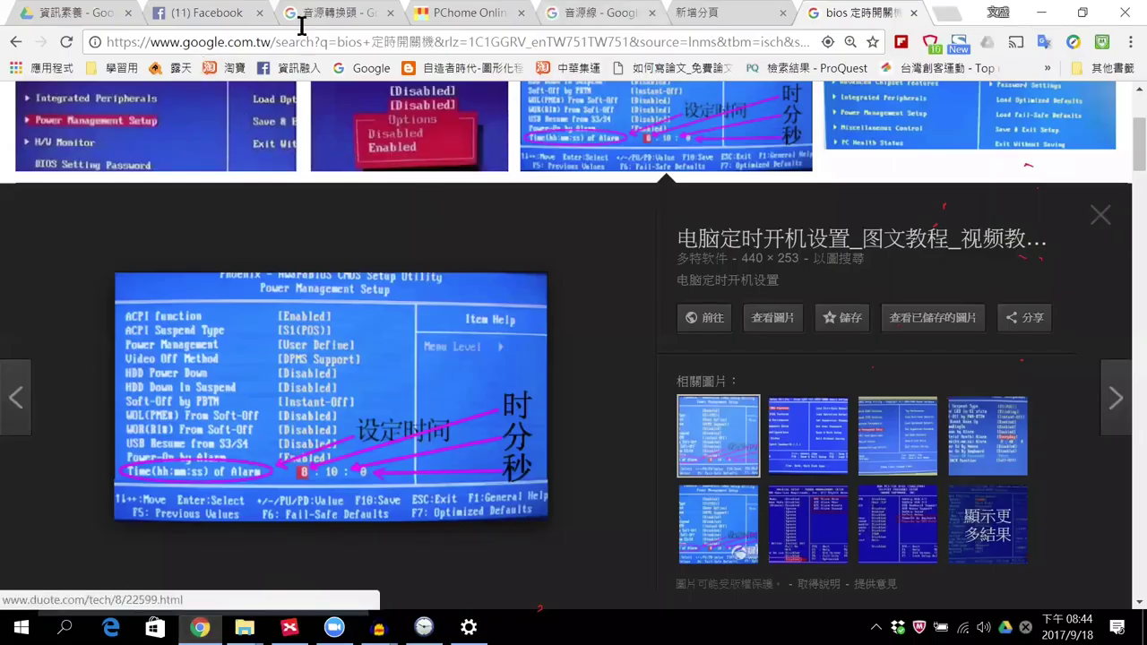
click(106, 13)
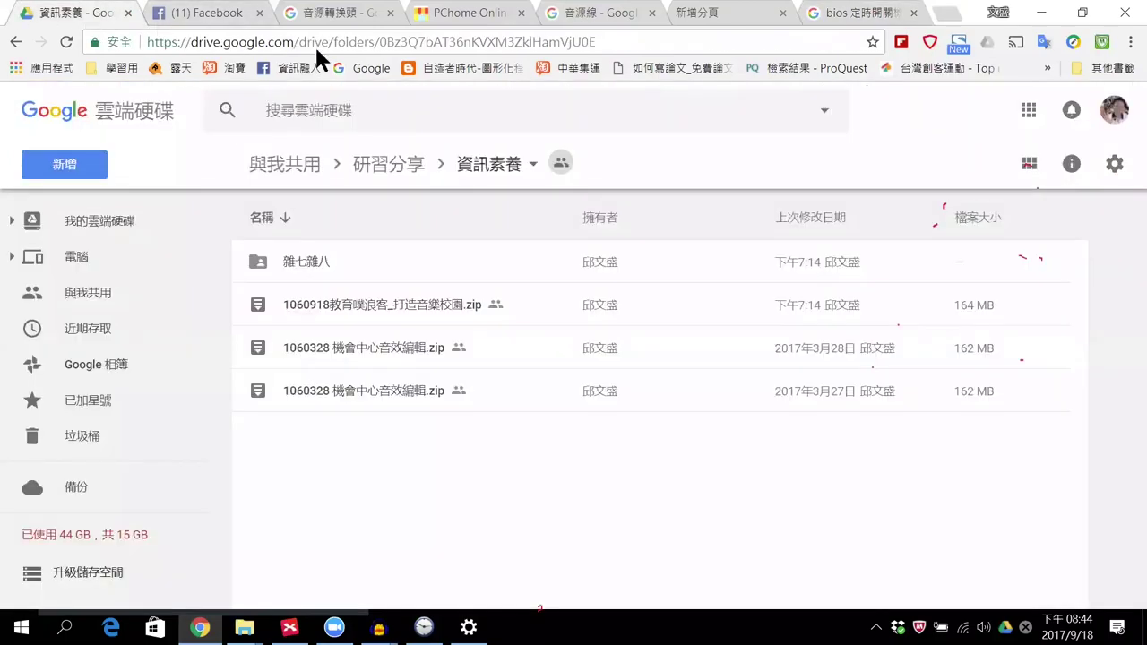
click(447, 67)
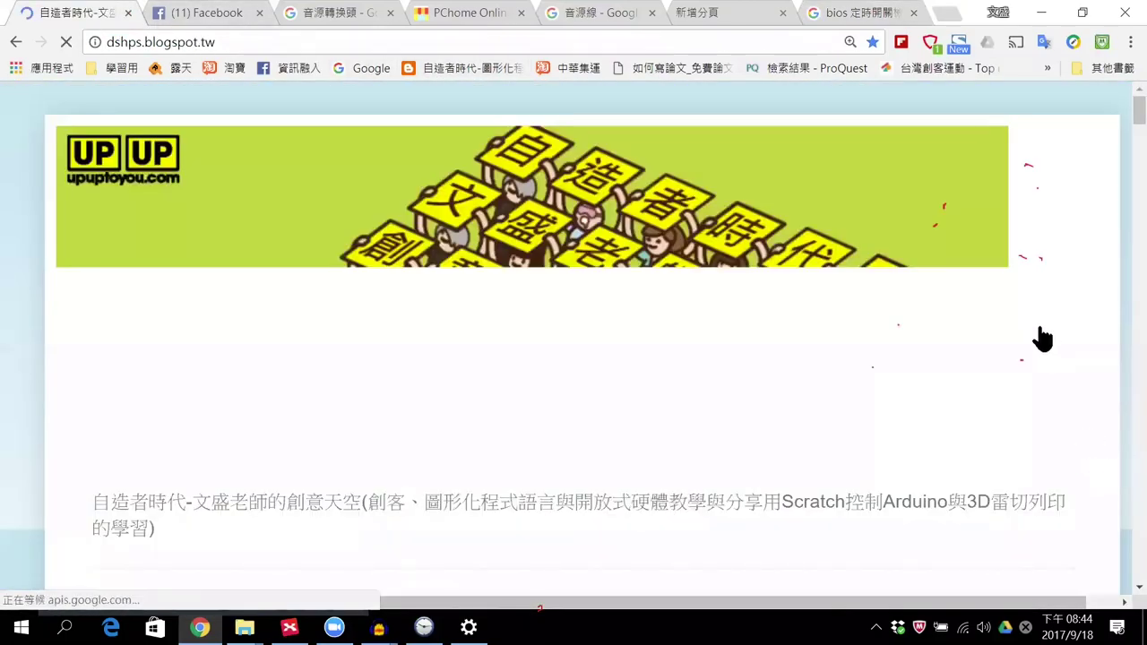
Step: Find the 創用CC音樂 link in the blog's 教學好站 list and open its Creative Commons music article
scroll(1040, 334, down, 6)
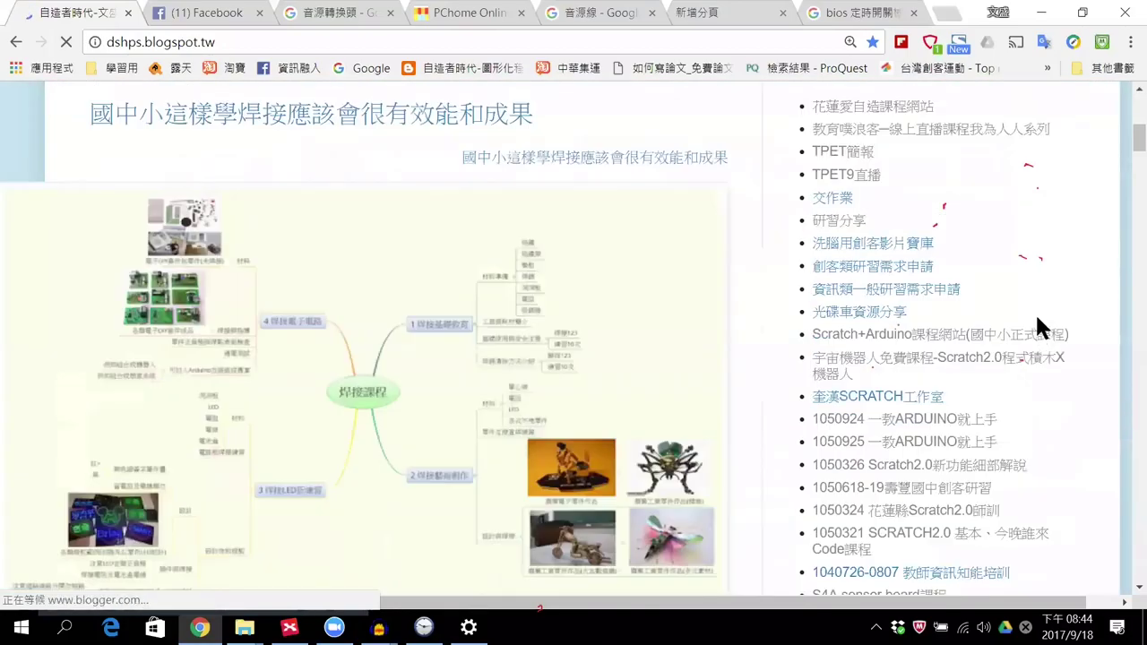
scroll(1039, 325, down, 2)
scroll(1037, 307, down, 10)
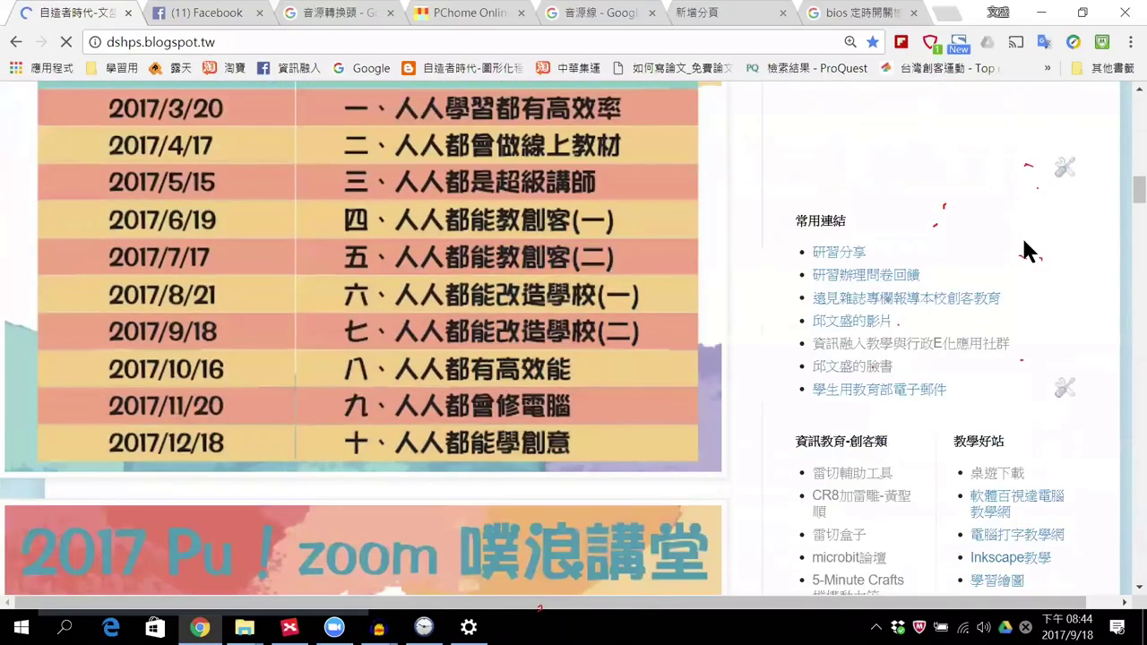
scroll(1002, 111, down, 2)
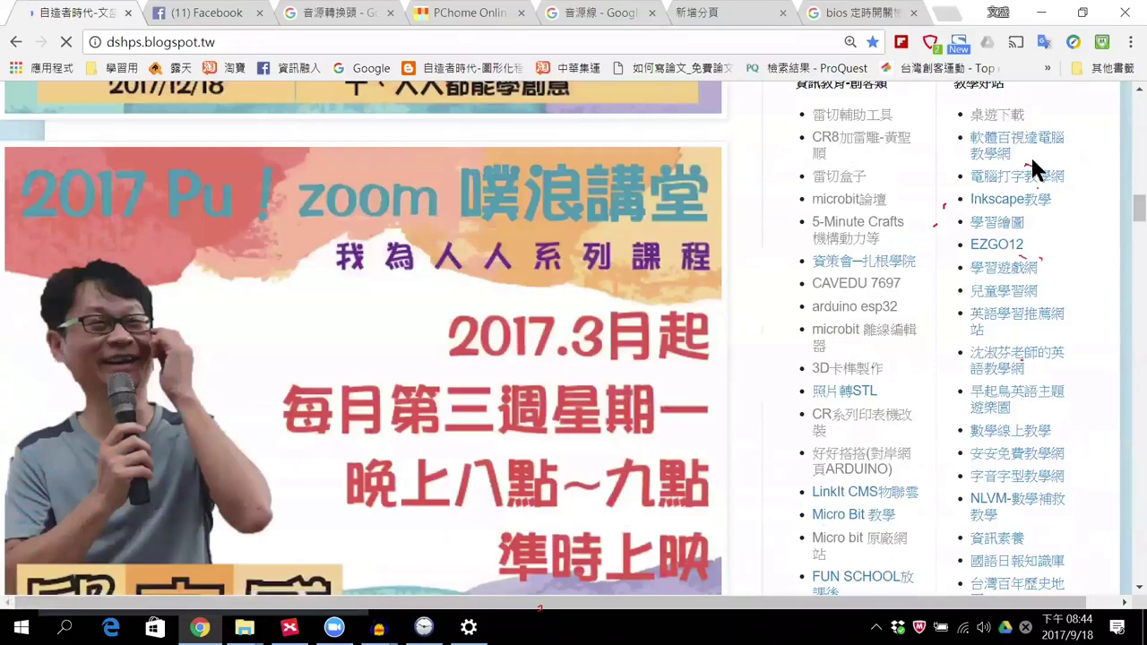
scroll(1050, 188, down, 2)
scroll(1060, 269, down, 6)
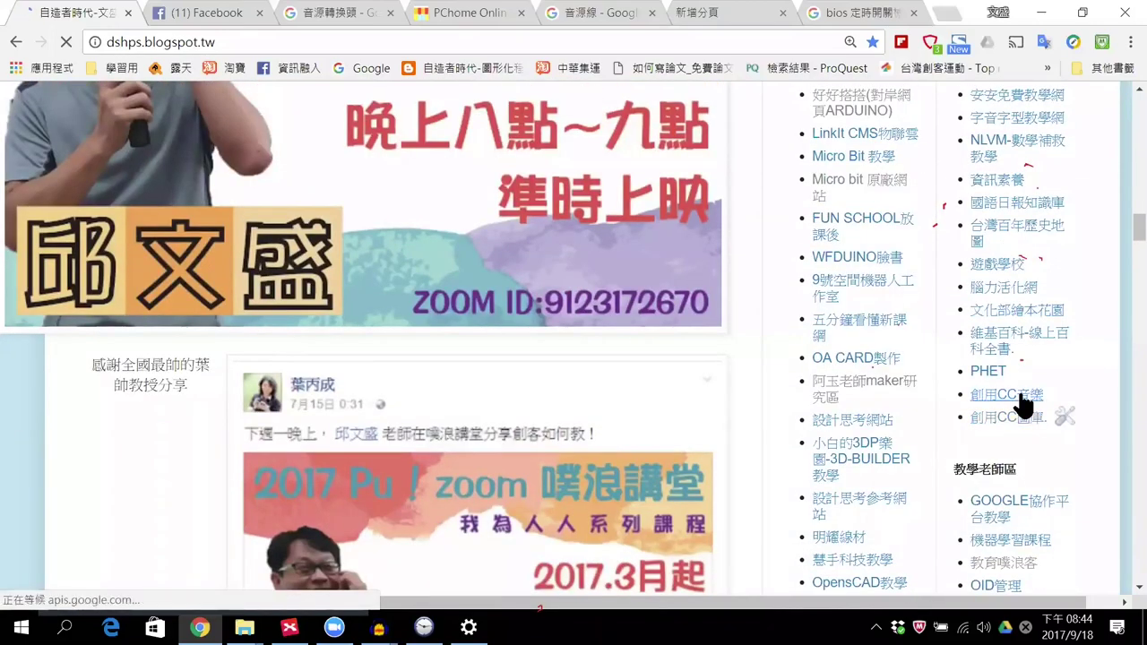
click(1035, 398)
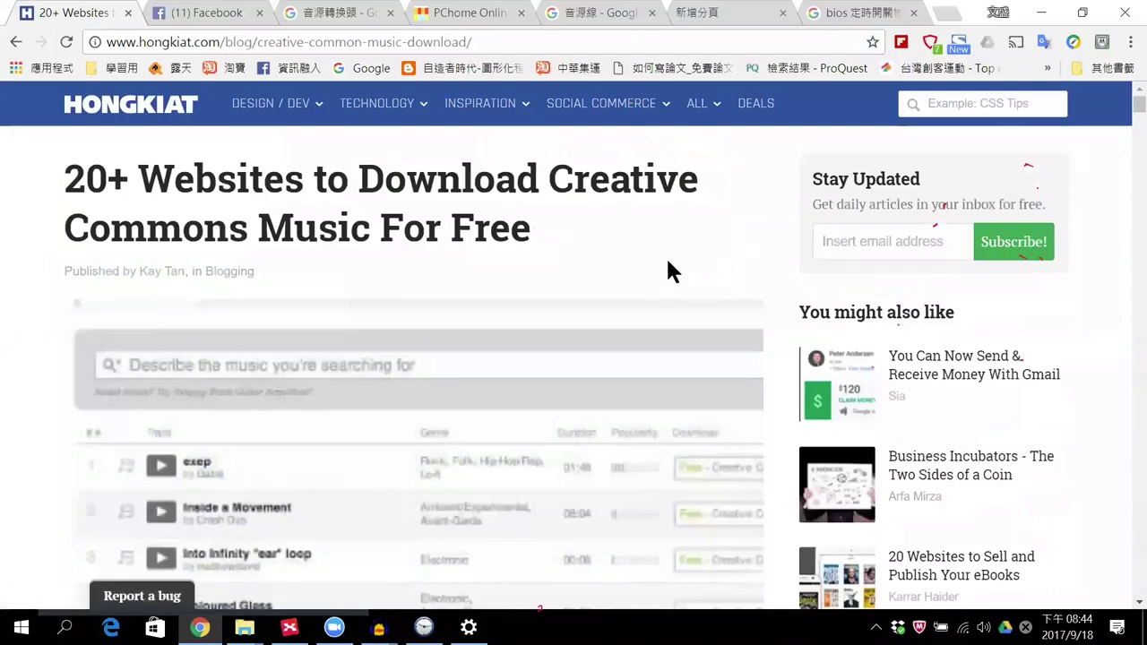
scroll(668, 262, down, 2)
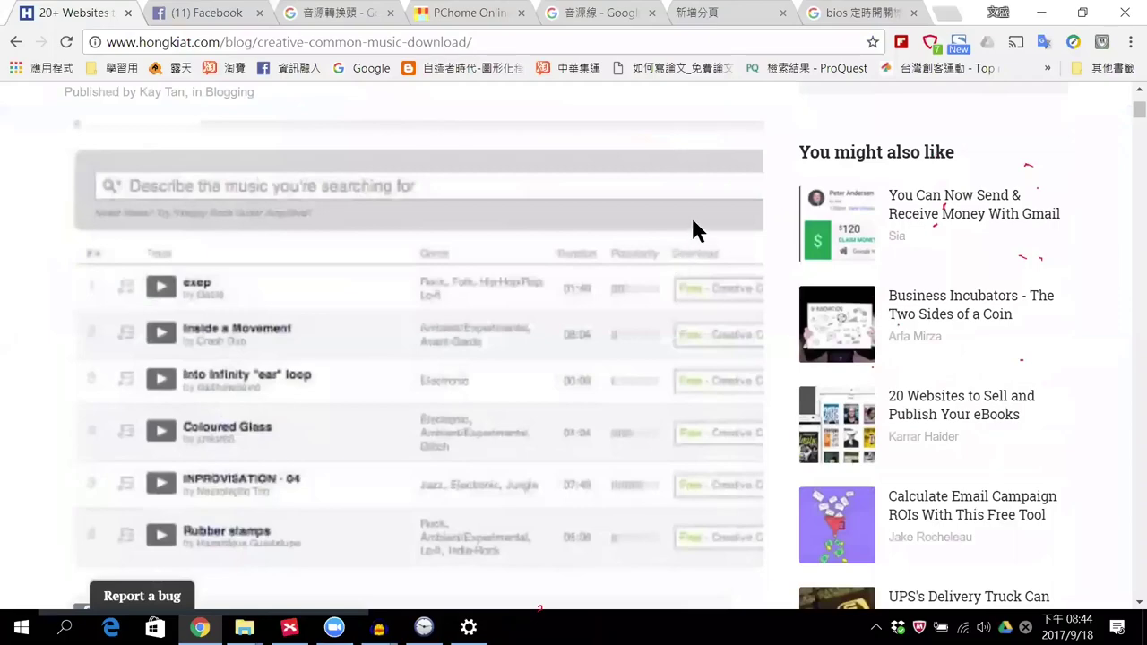
scroll(684, 222, up, 2)
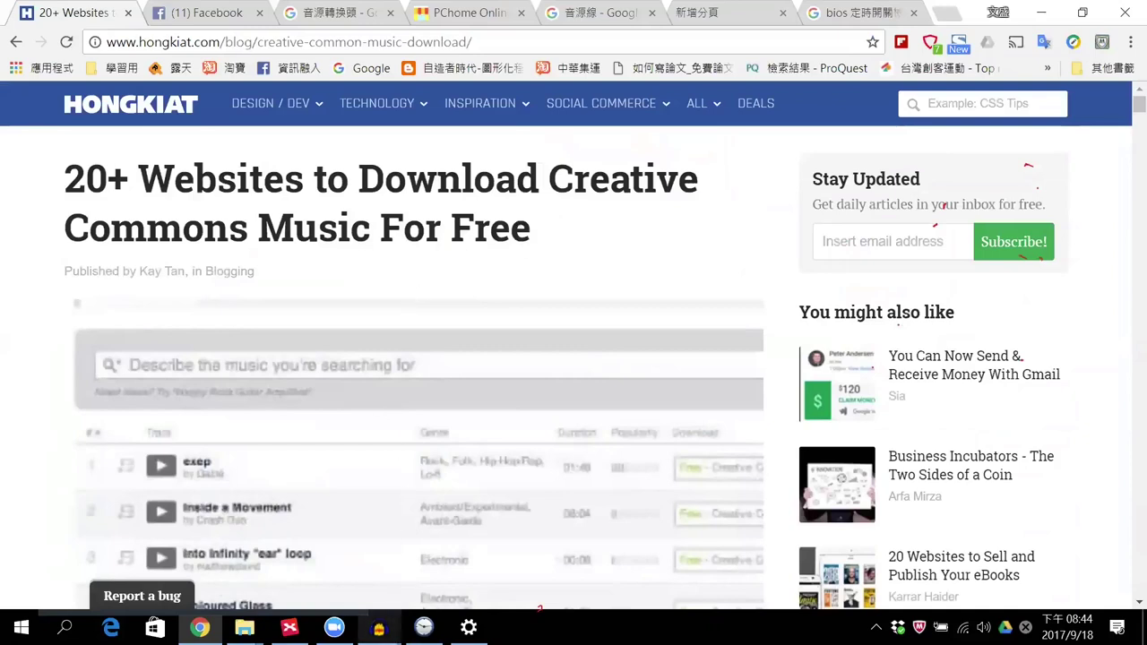
Step: Switch to Audacity to view the 01.爺爺 track, and return to the music article in Chrome
mouse_move(378, 628)
click(350, 524)
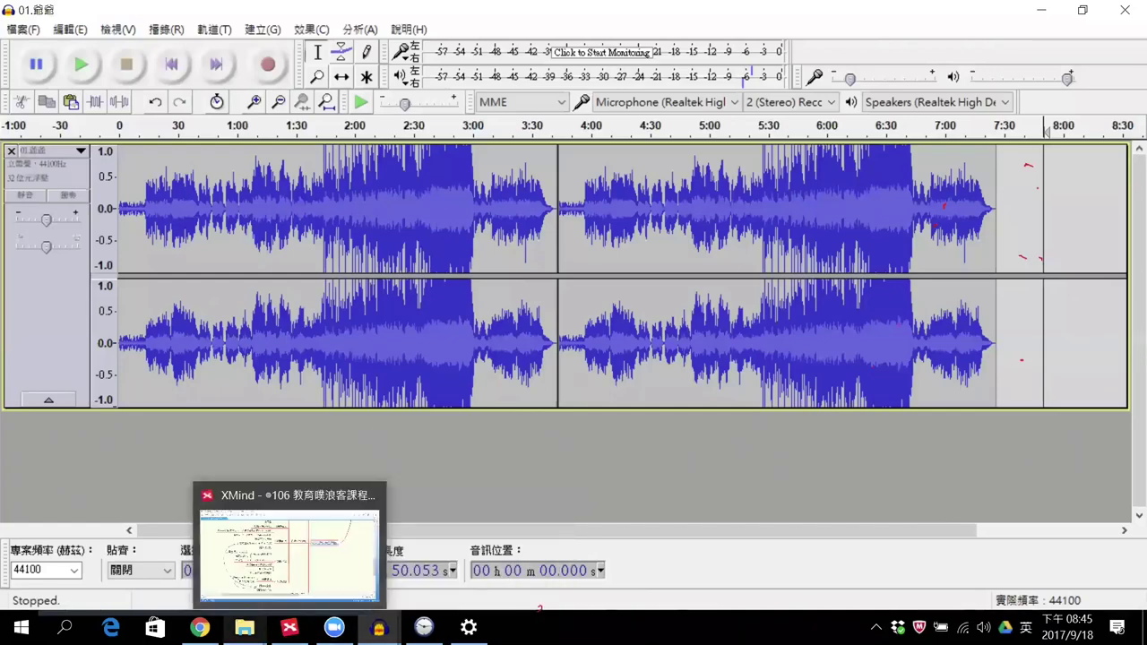
click(200, 627)
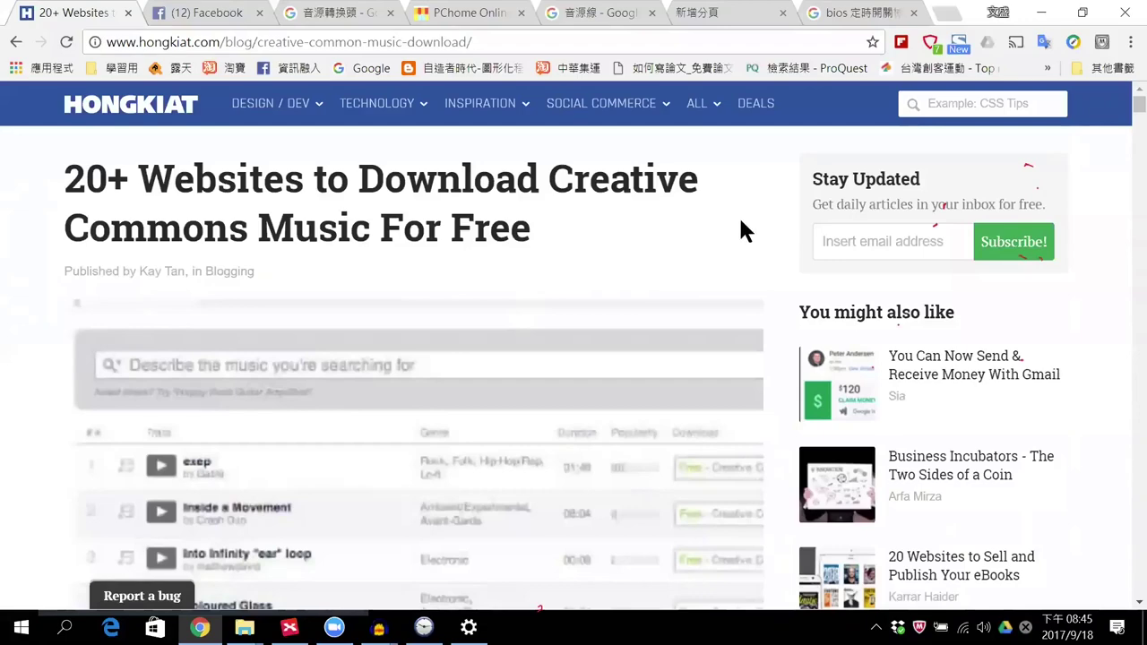
Step: Translate the Creative Commons music article into Traditional Chinese with the Google Translate extension
scroll(737, 229, down, 3)
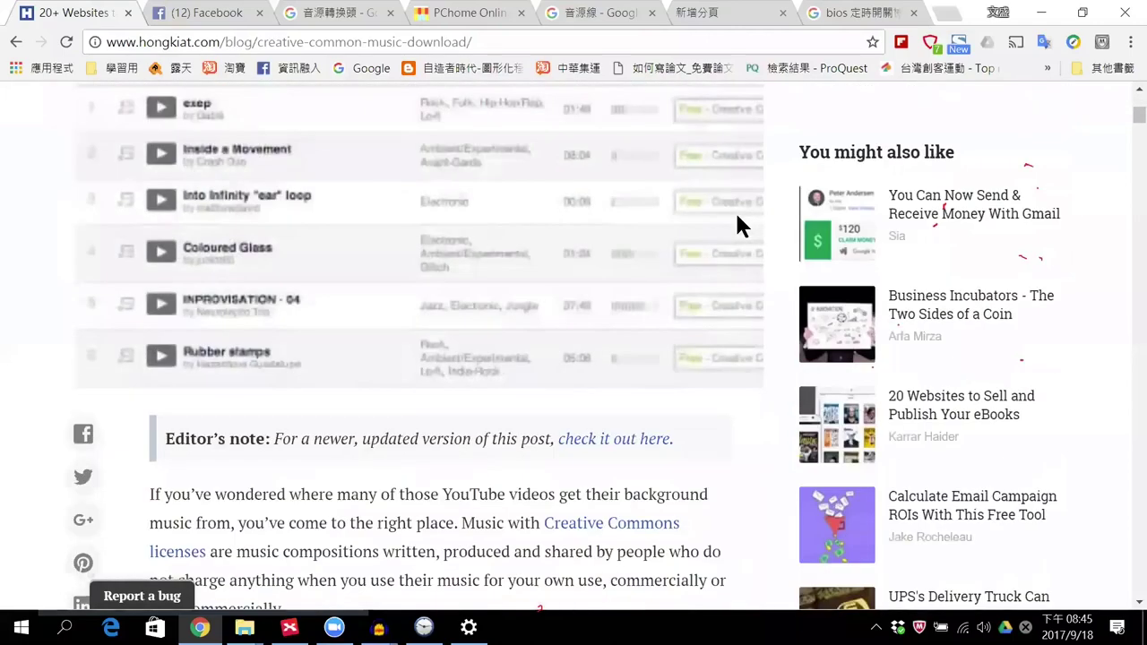
scroll(735, 211, up, 3)
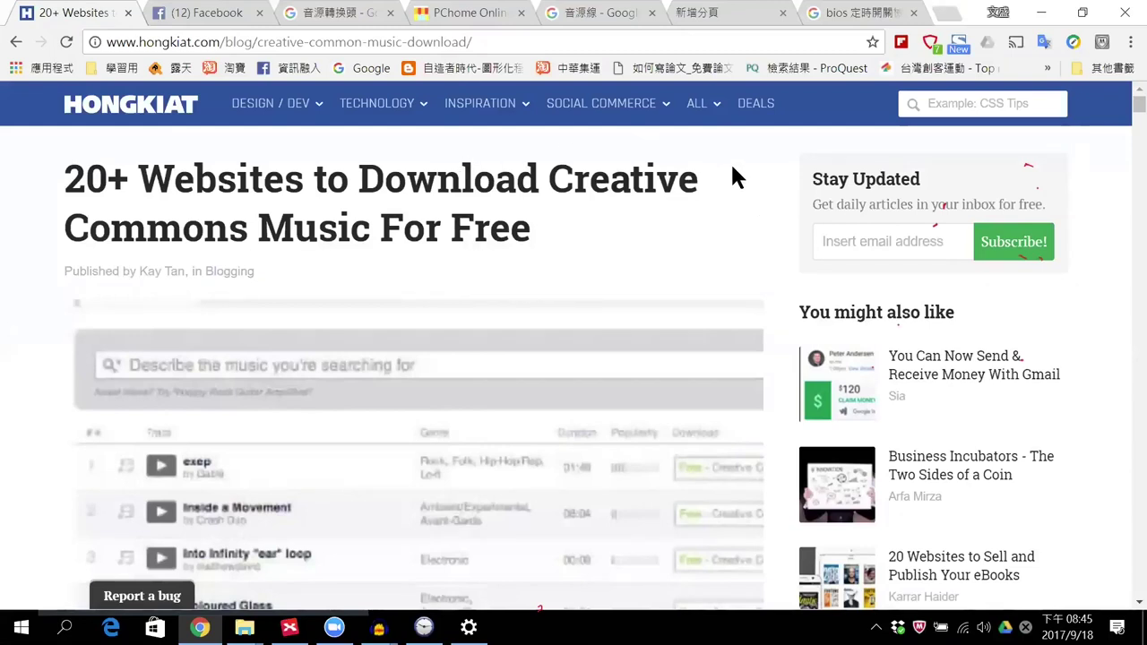
click(1044, 42)
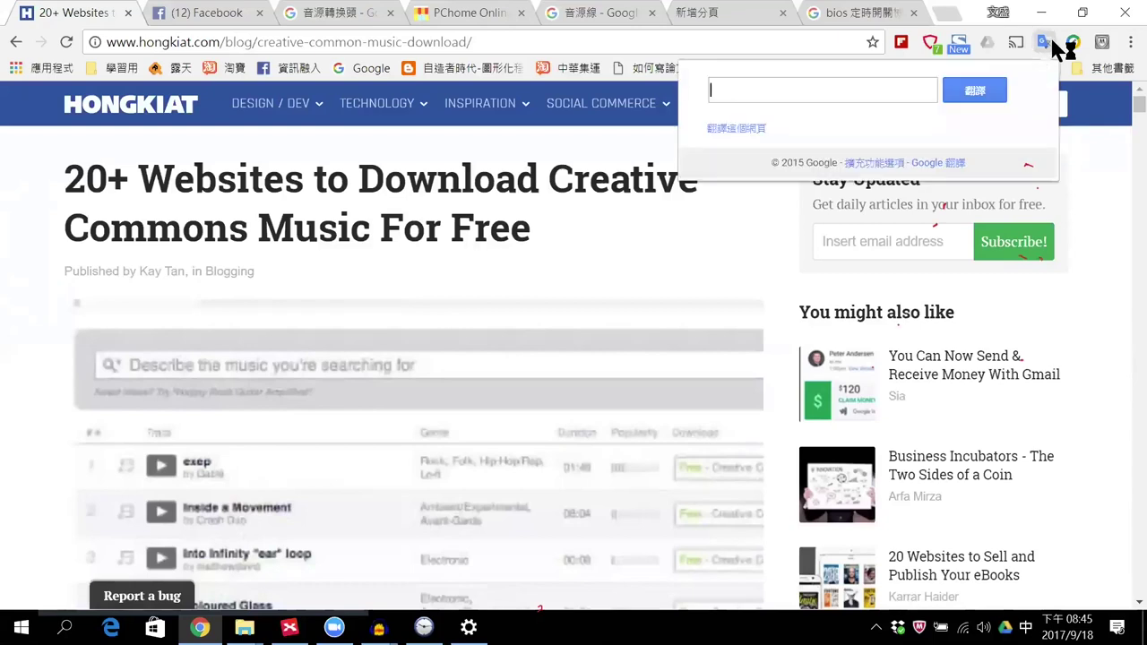
click(749, 130)
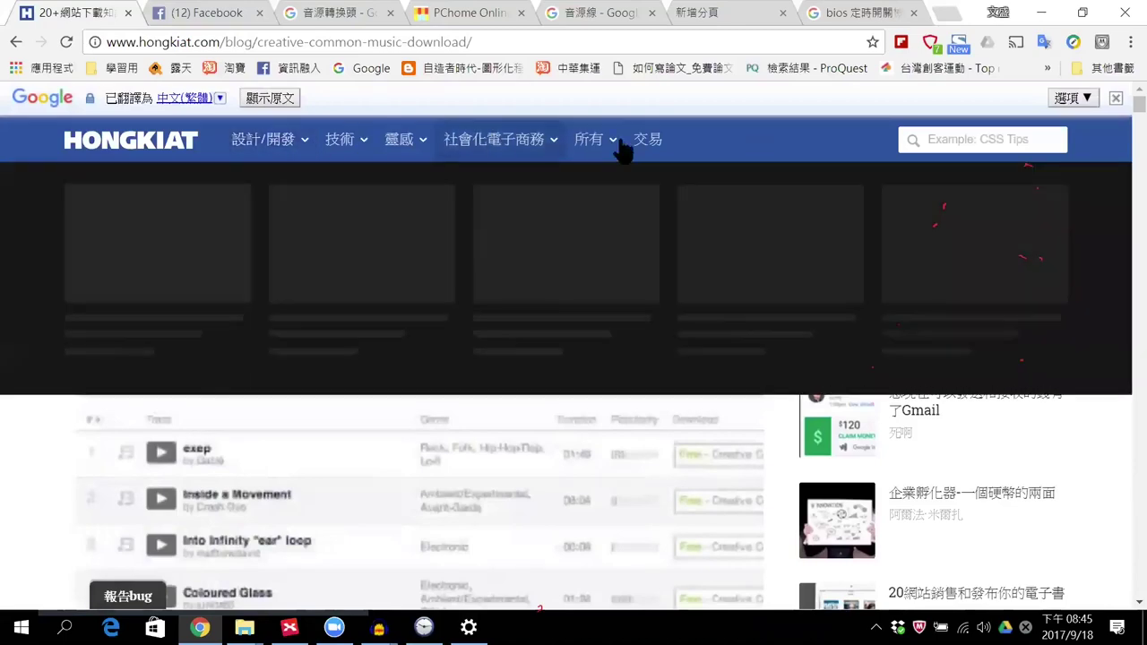
Step: Review the translated article's introduction and its recommended download sites from Jamendo through Freesound to ccMixter
mouse_move(545, 141)
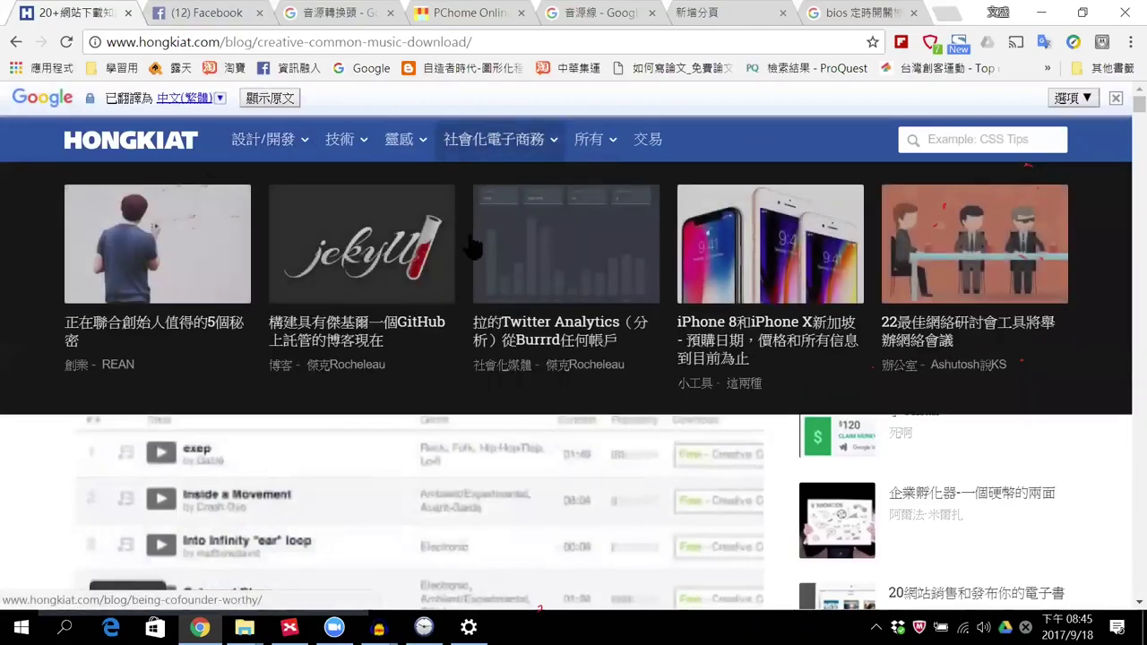
scroll(369, 426, down, 8)
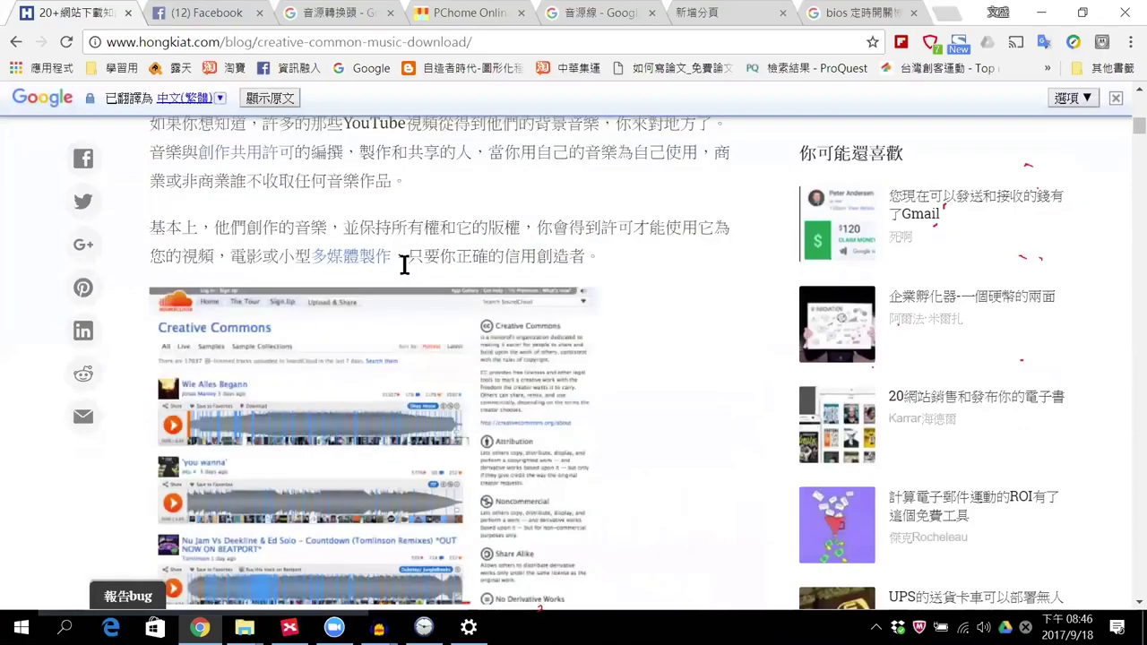
scroll(404, 265, down, 8)
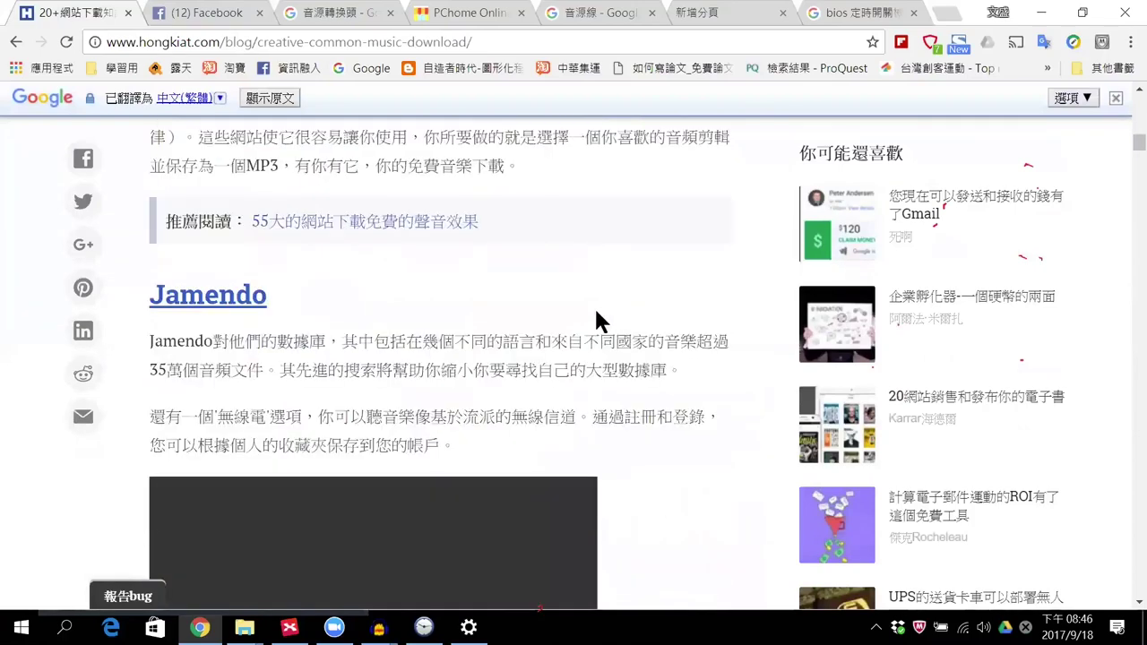
scroll(290, 358, up, 2)
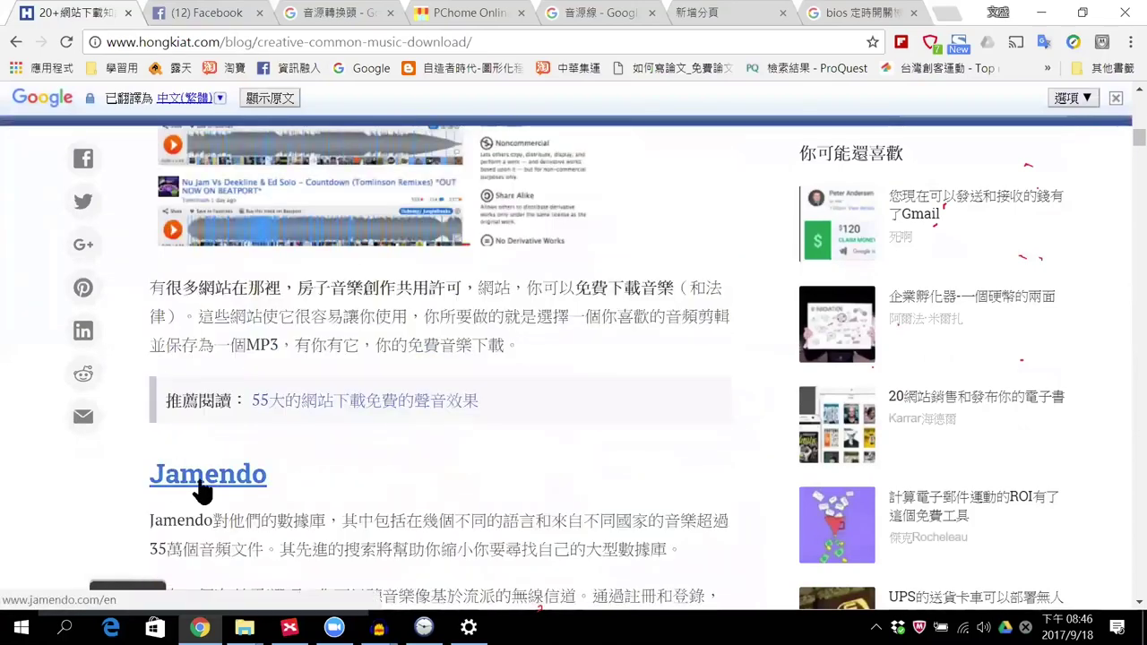
mouse_move(198, 491)
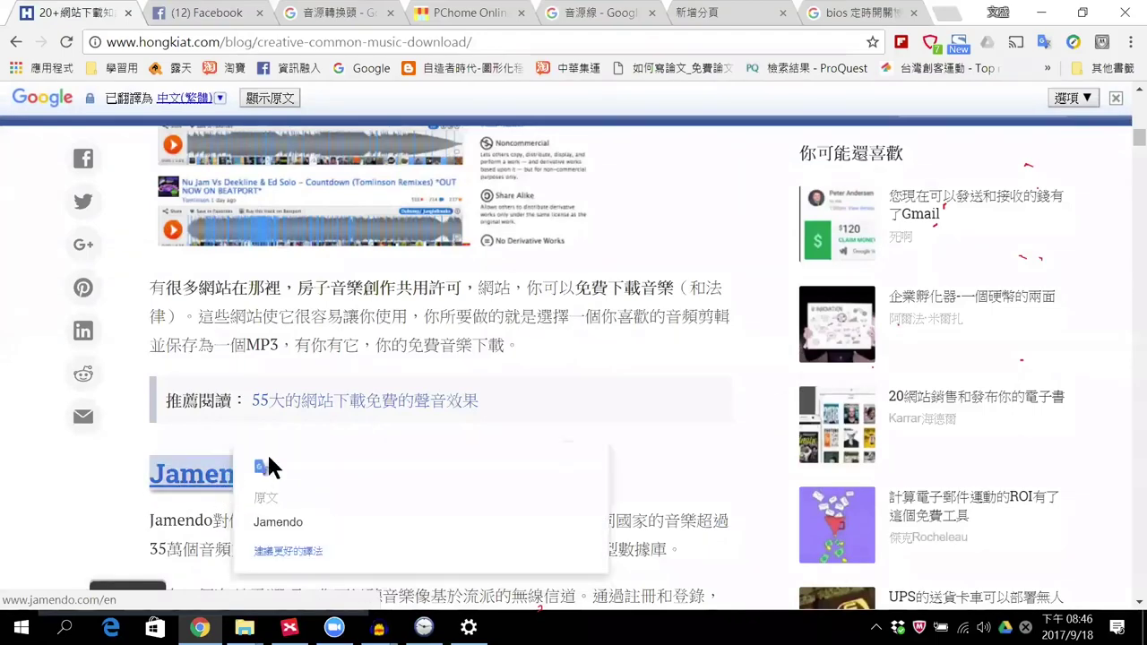
scroll(384, 429, up, 8)
scroll(383, 424, down, 2)
scroll(387, 437, down, 15)
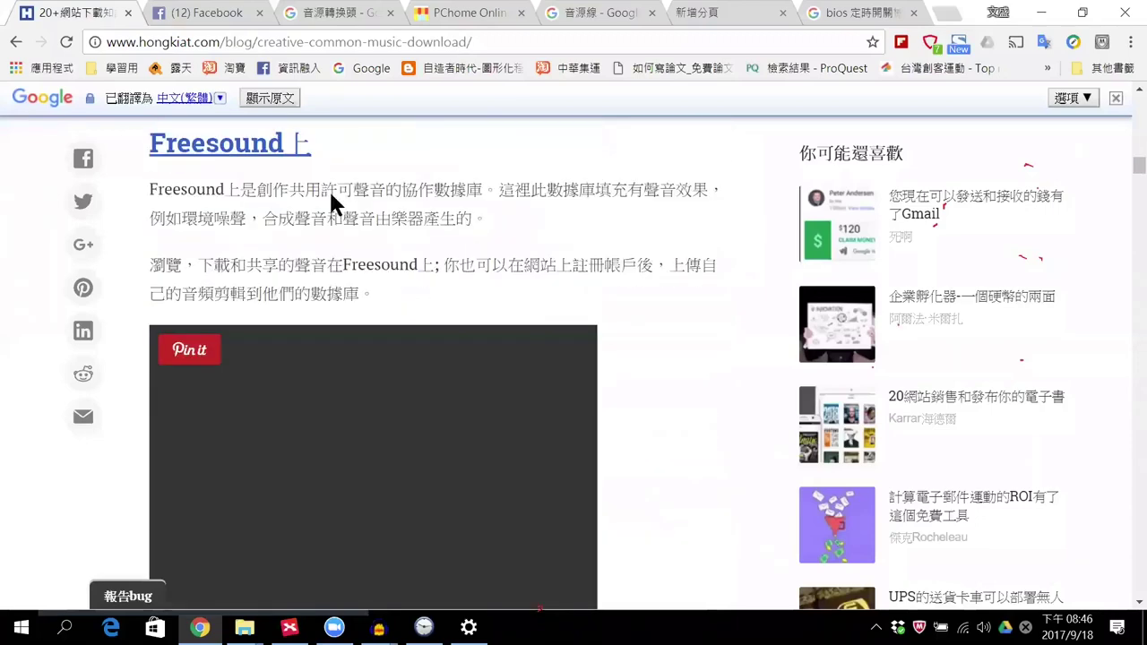
mouse_move(256, 159)
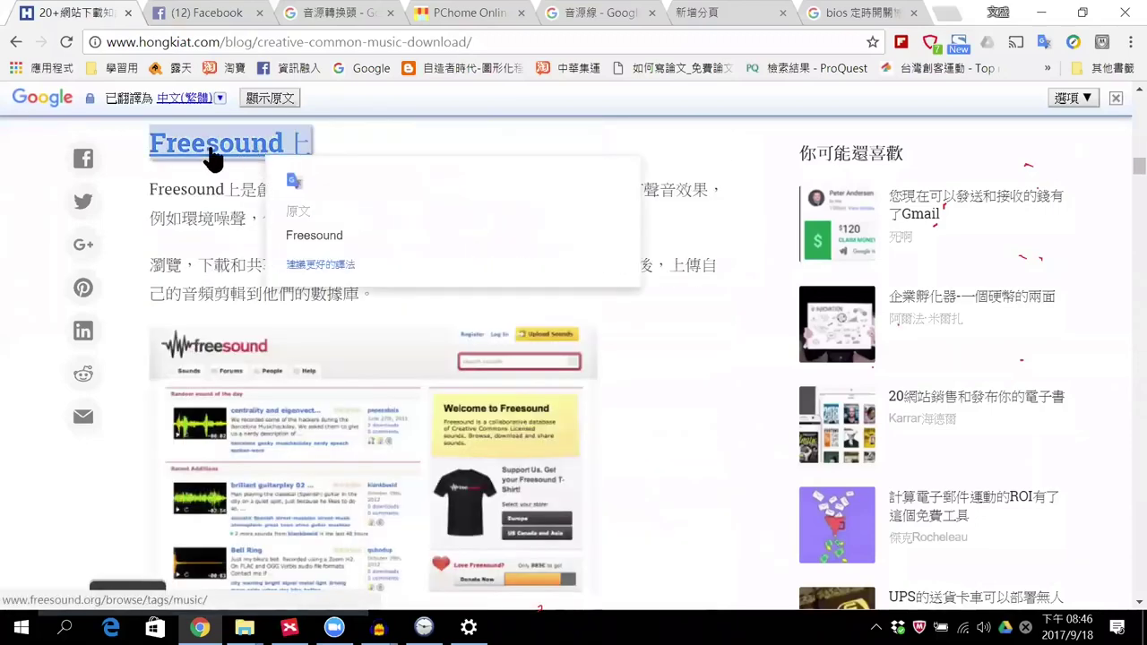
scroll(323, 372, down, 2)
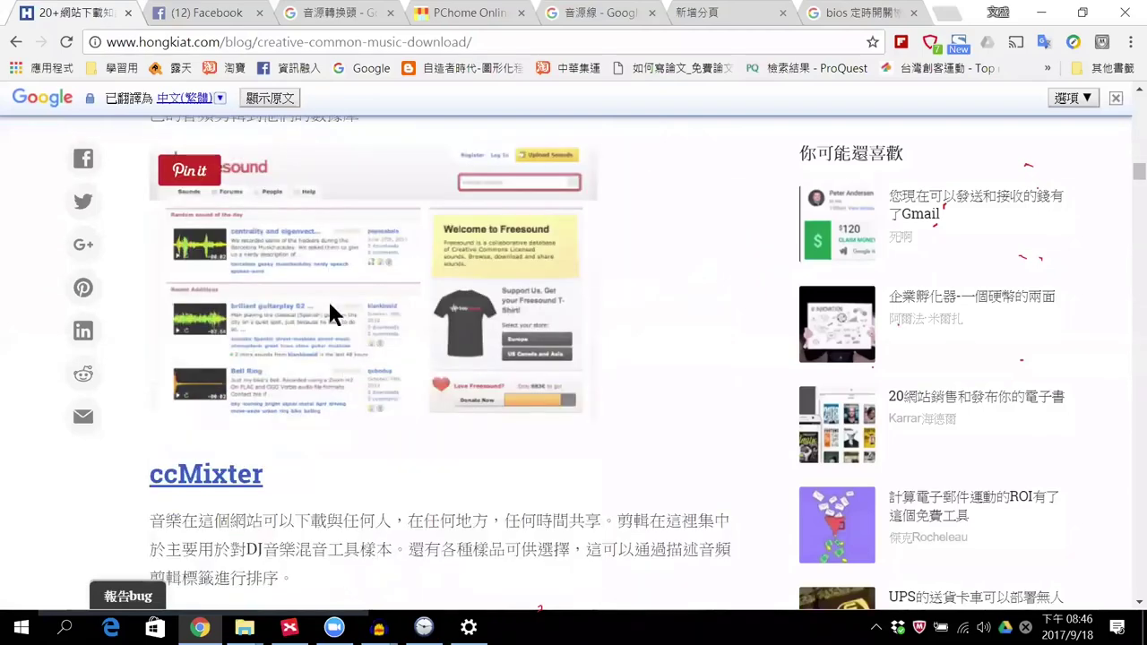
scroll(426, 267, up, 1)
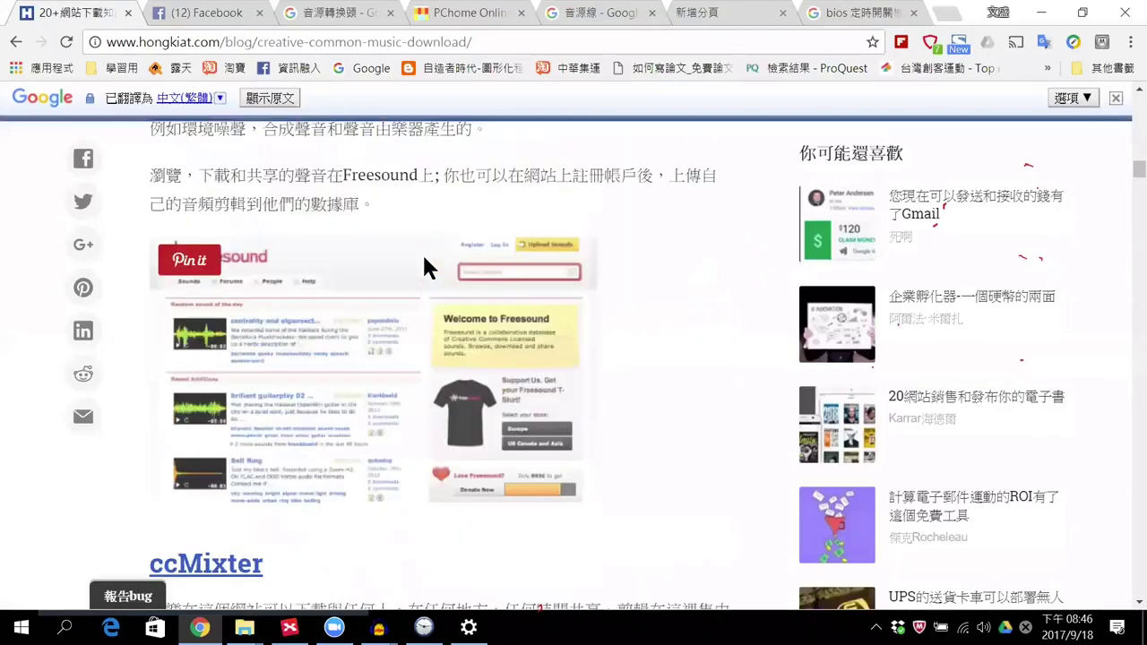